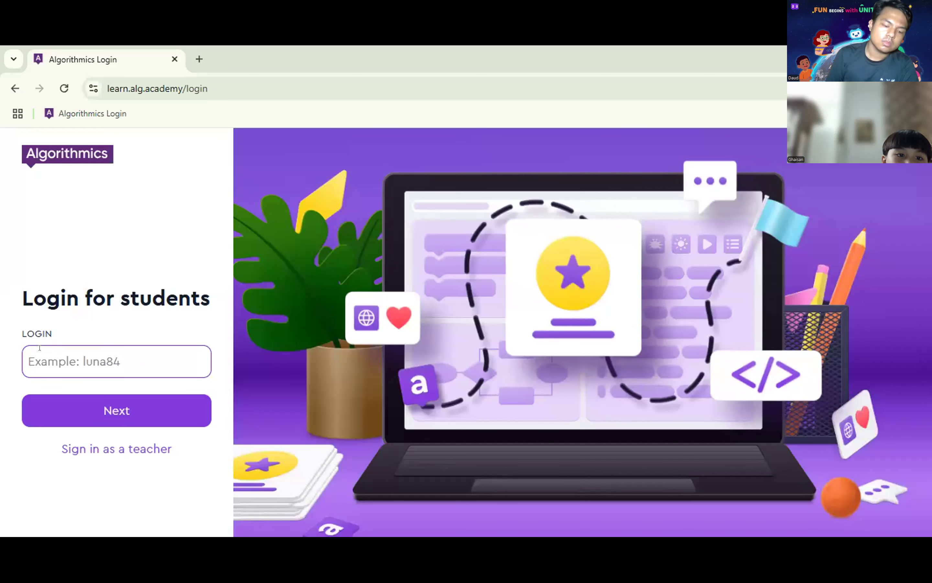
# Step: Sign in to the Algonova student account with the login name and password, checking the password first
pyautogui.click(39, 348)
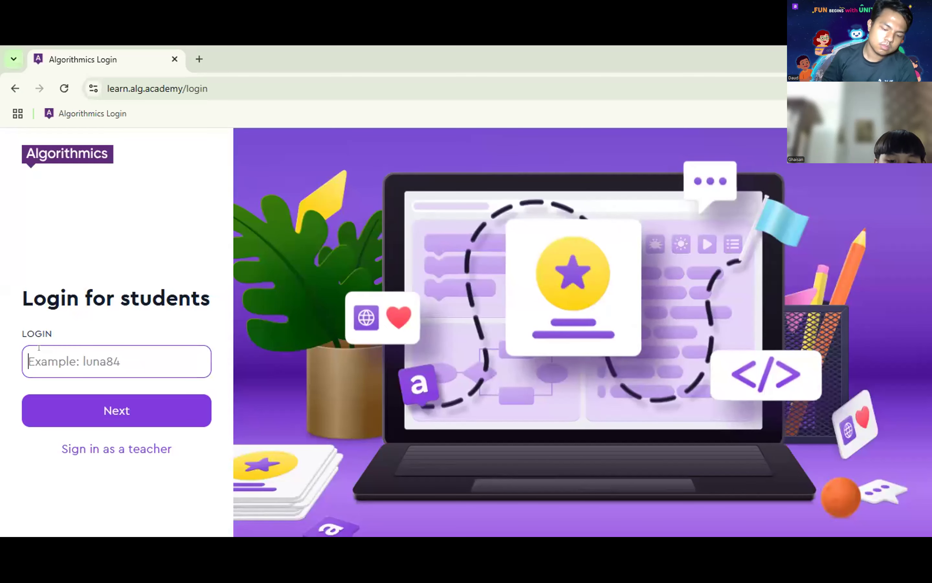
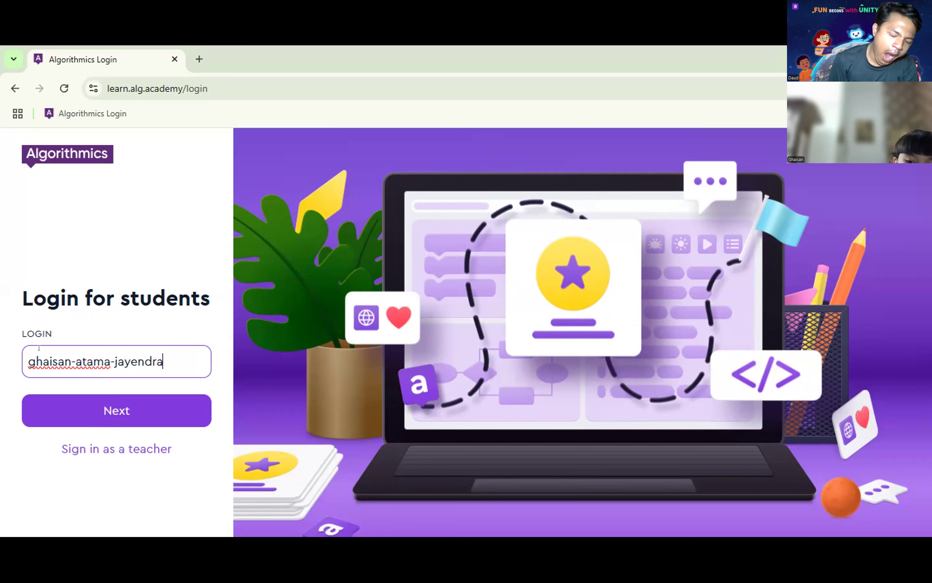
pyautogui.press('Return')
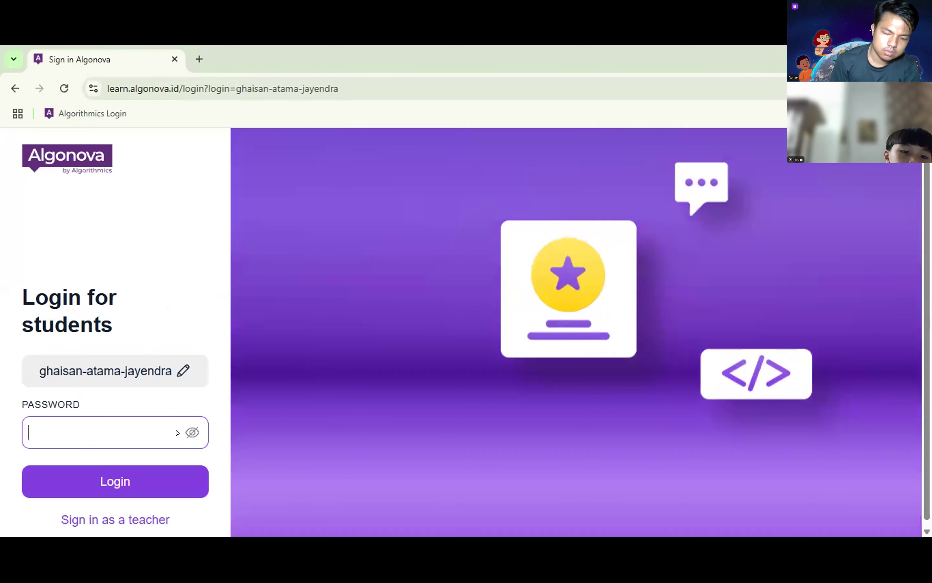
pyautogui.write('••')
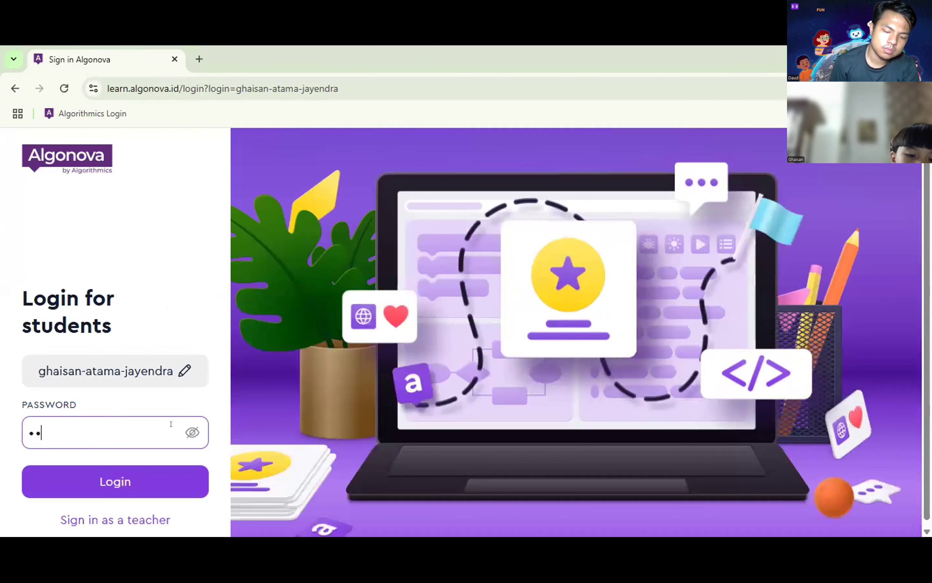
pyautogui.write('••')
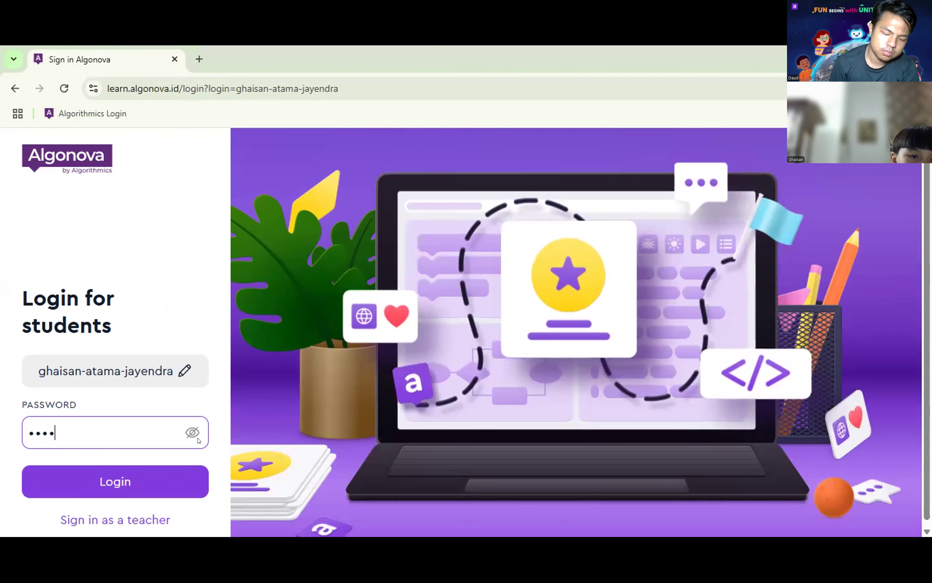
pyautogui.click(197, 438)
pyautogui.click(197, 438)
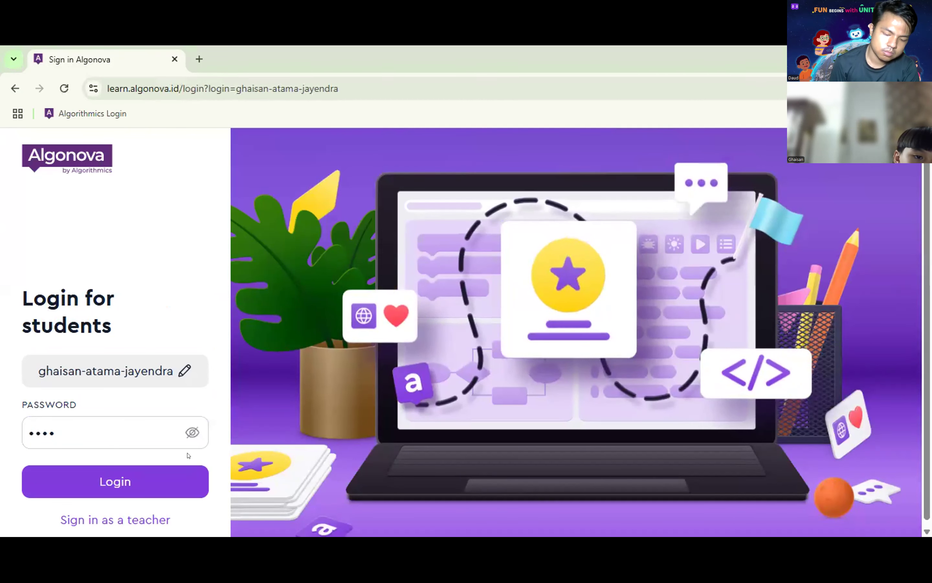
pyautogui.click(178, 477)
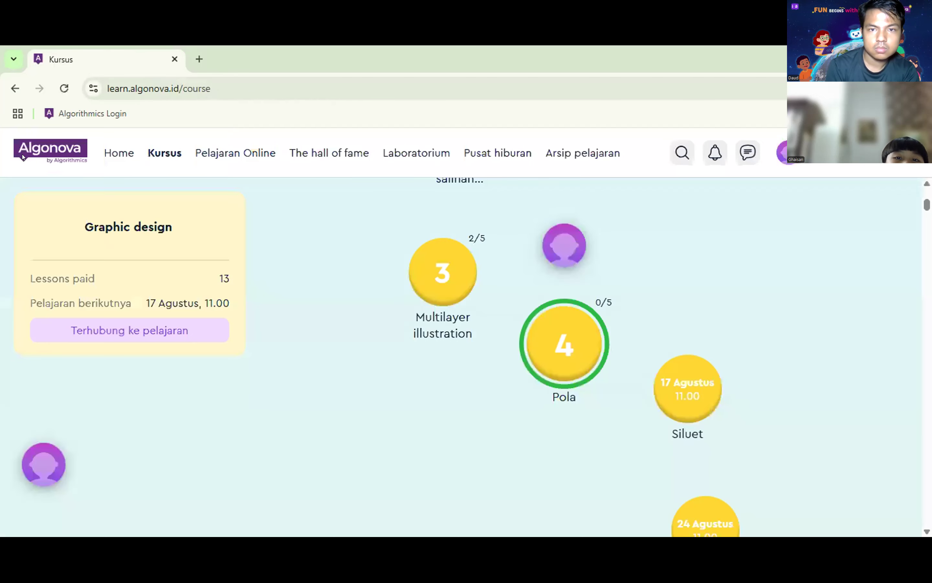
# Step: Scroll through the Graphic design course map and select the lesson 4 Pola node
pyautogui.scroll(-6, 884, 343)
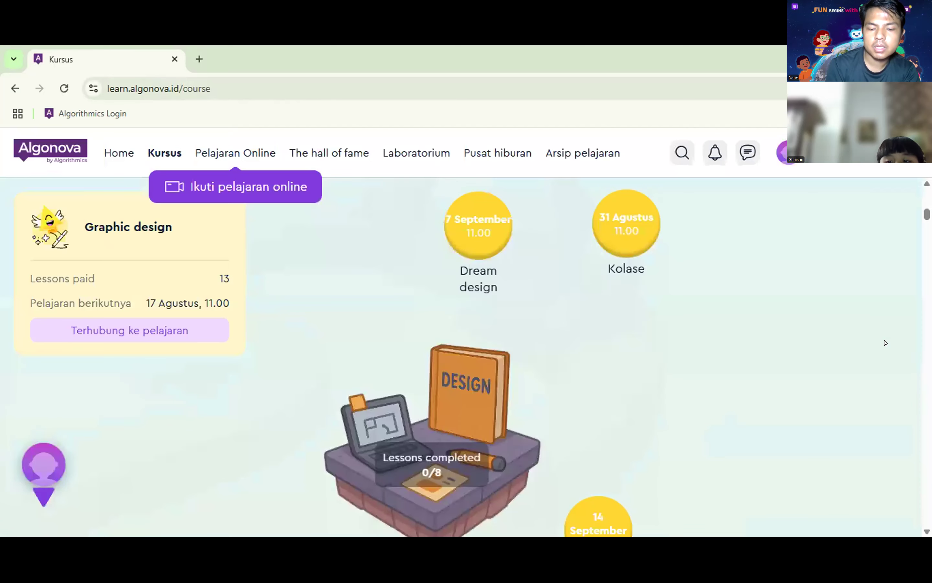
pyautogui.scroll(2, 874, 339)
pyautogui.scroll(-5, 834, 334)
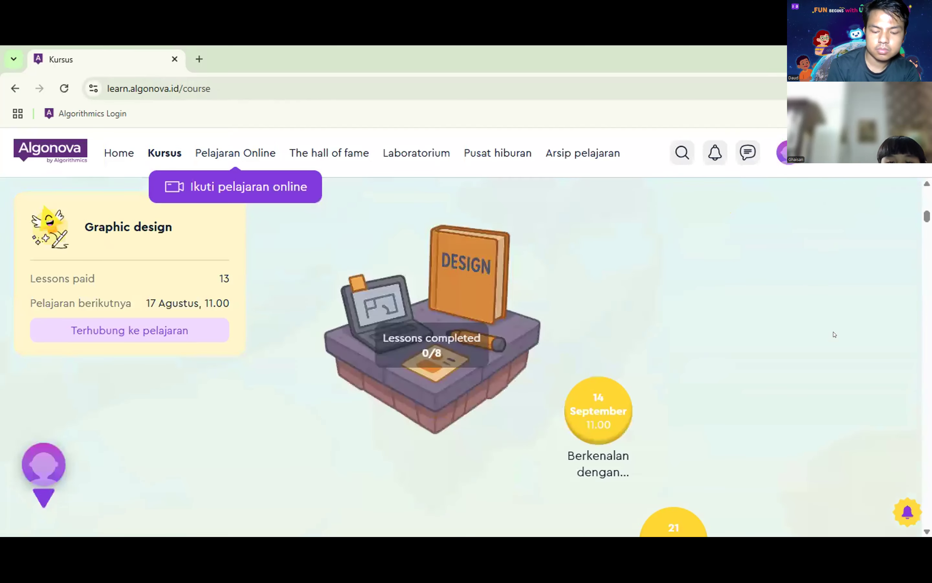
pyautogui.scroll(2, 679, 445)
pyautogui.scroll(-8, 667, 441)
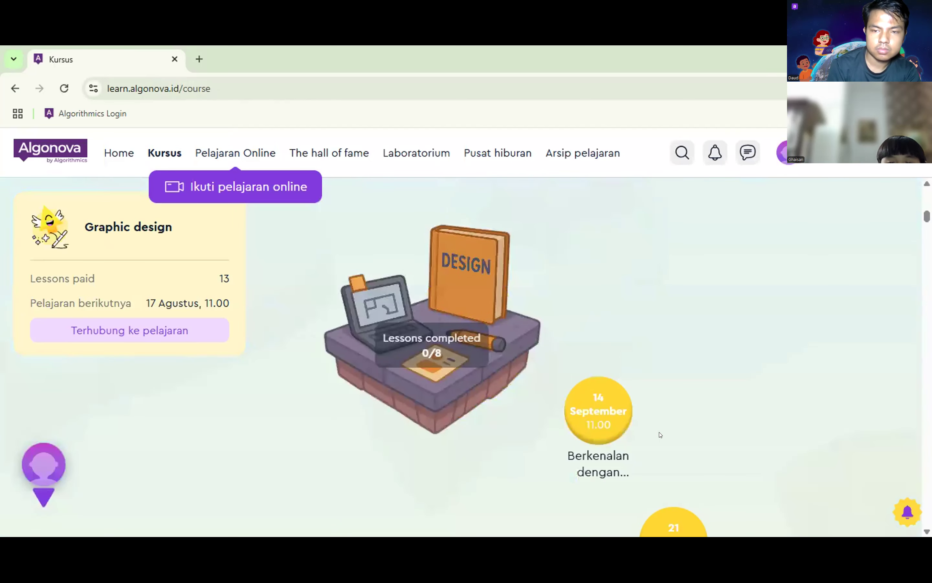
pyautogui.scroll(-10, 667, 440)
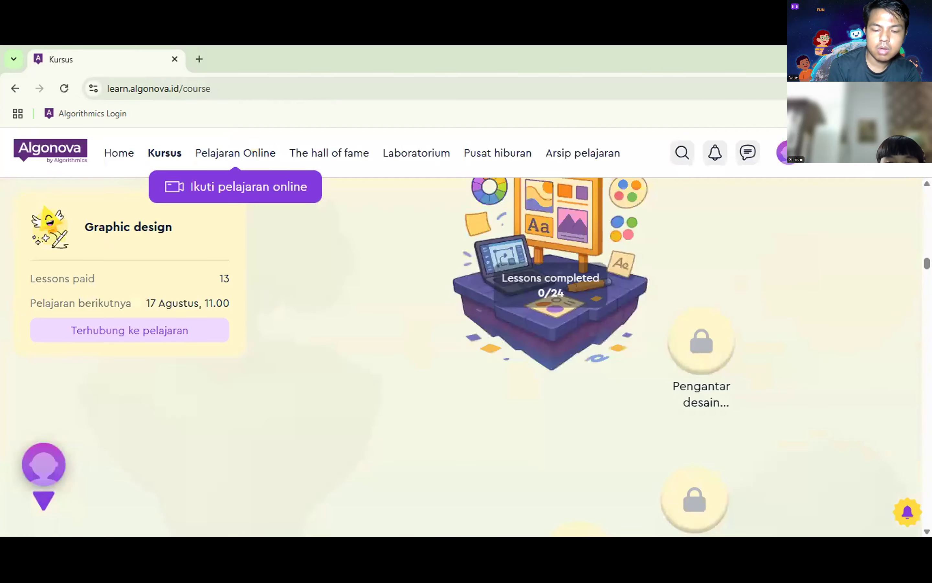
pyautogui.scroll(10, 574, 440)
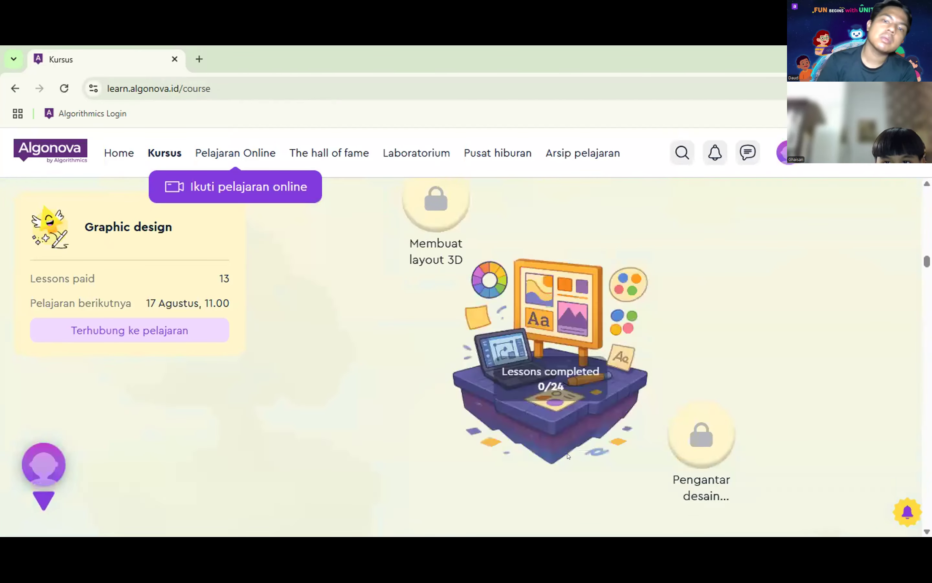
pyautogui.scroll(-1, 558, 453)
pyautogui.scroll(1, 559, 454)
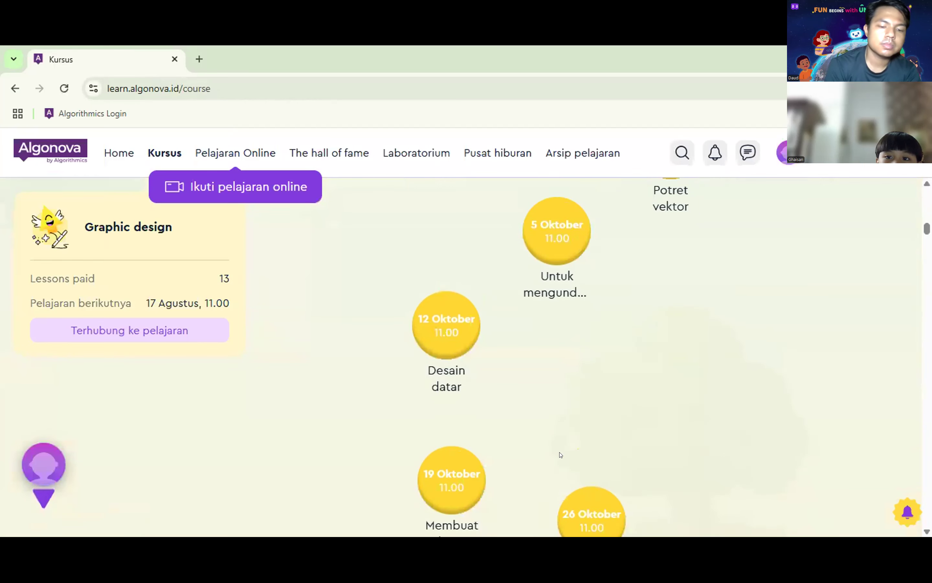
pyautogui.scroll(-1, 560, 453)
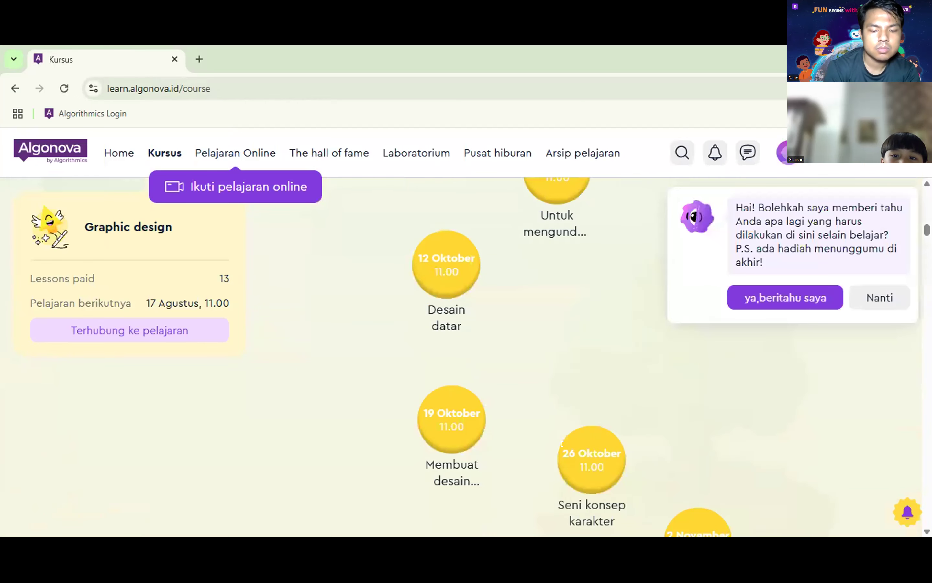
pyautogui.scroll(5, 637, 424)
pyautogui.scroll(5, 637, 424)
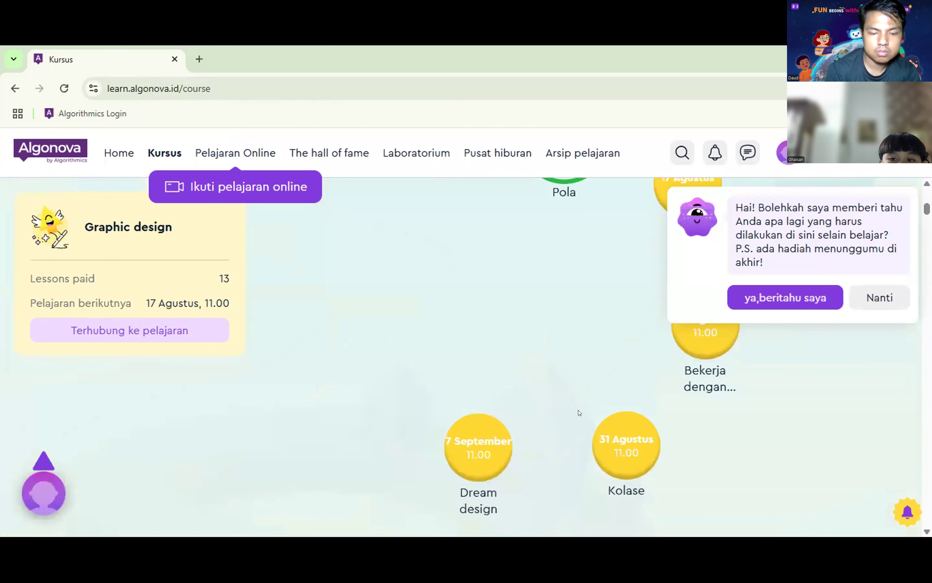
pyautogui.scroll(5, 579, 412)
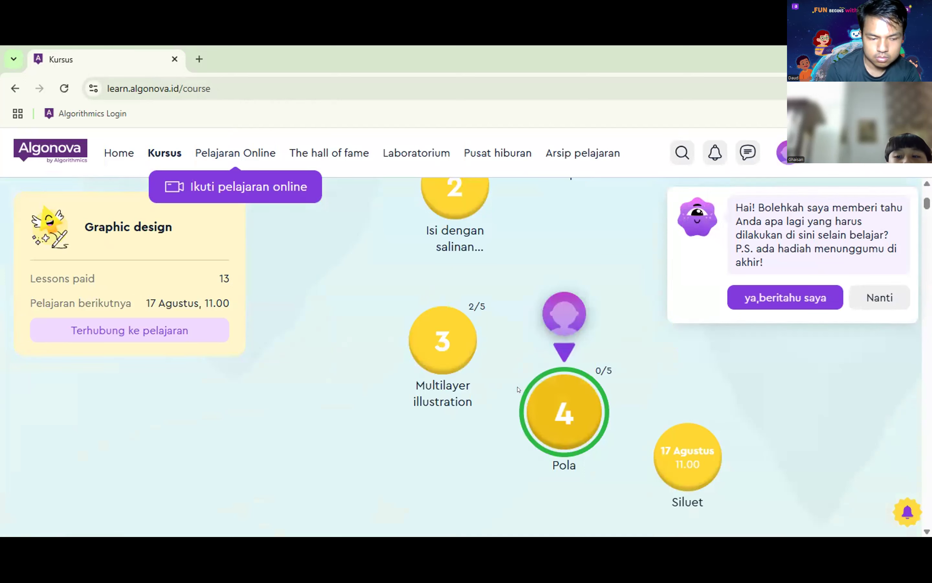
pyautogui.click(543, 423)
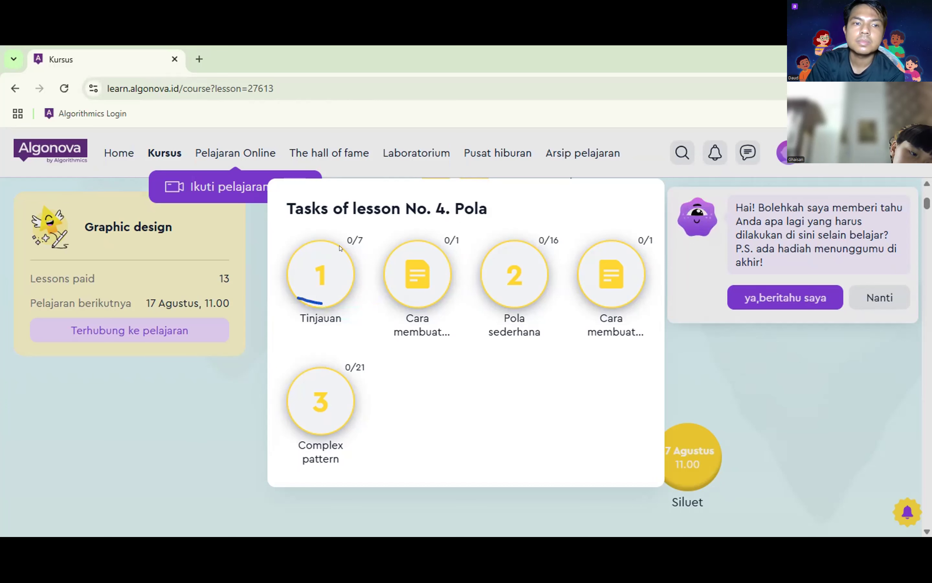
# Step: Start task 1, Tinjauan, from the Pola lesson's task list
pyautogui.click(331, 266)
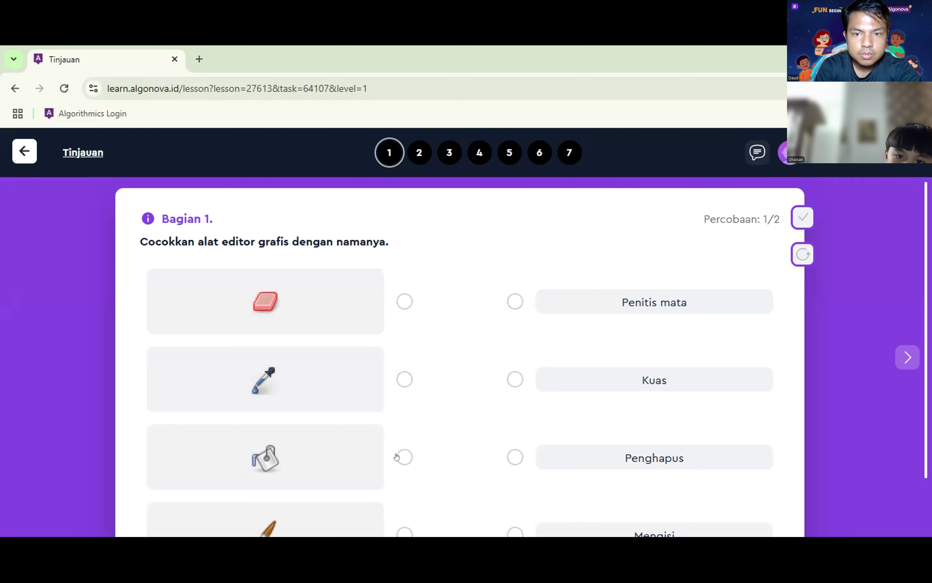
# Step: Match bucket to Mengisi, brush to Kuas, eraser to Penghapus, dropper to Penitis mata, and check
pyautogui.moveTo(405, 455)
pyautogui.mouseDown()
pyautogui.moveTo(537, 467)
pyautogui.moveTo(529, 474)
pyautogui.moveTo(510, 466)
pyautogui.mouseUp()
pyautogui.scroll(-1, 449, 454)
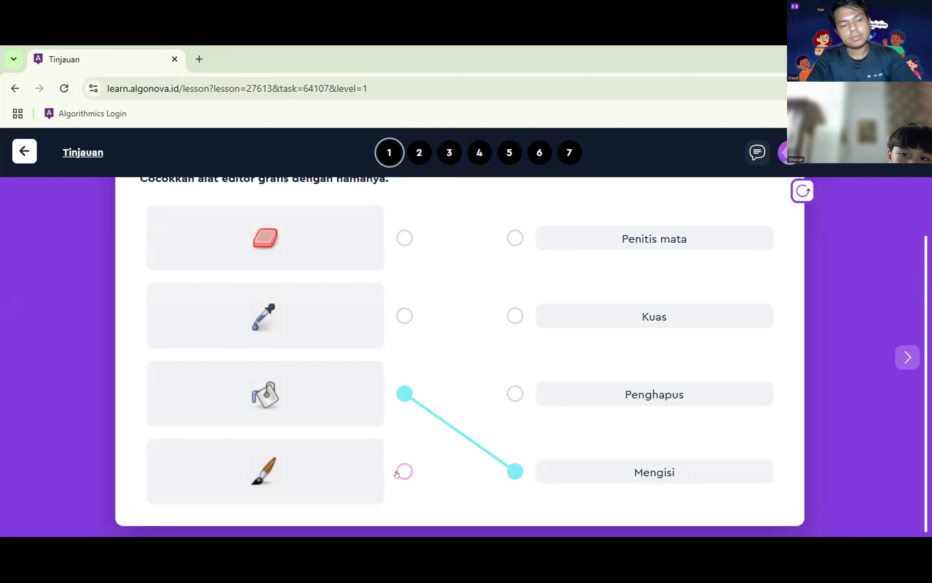
pyautogui.moveTo(405, 470)
pyautogui.mouseDown()
pyautogui.moveTo(466, 318)
pyautogui.moveTo(516, 312)
pyautogui.mouseUp()
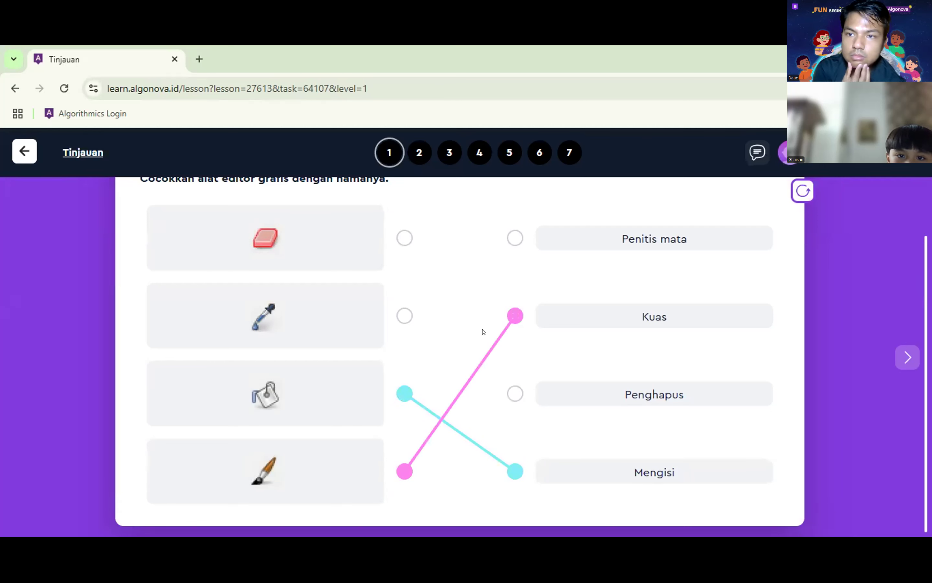
pyautogui.moveTo(405, 237); pyautogui.dragTo(508, 399)
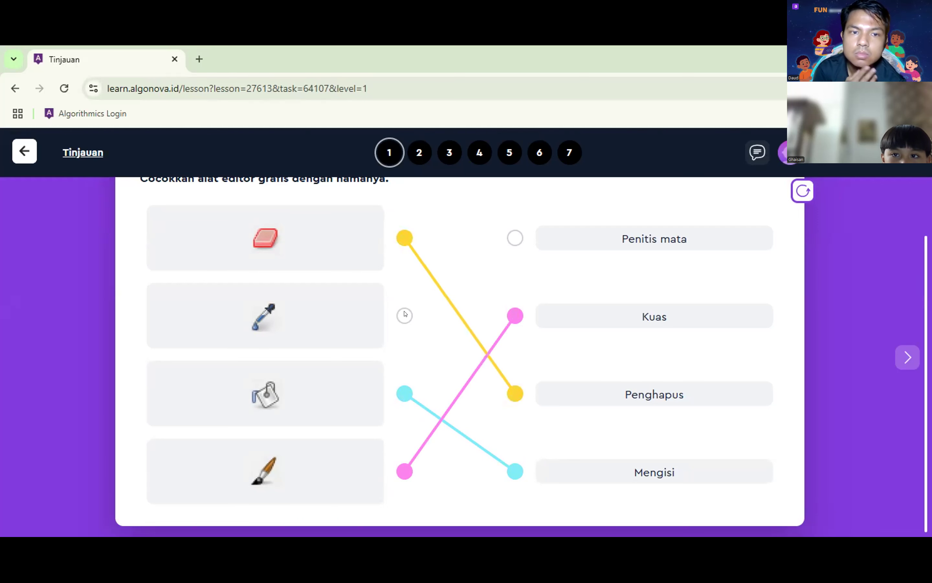
pyautogui.moveTo(398, 314); pyautogui.dragTo(510, 238)
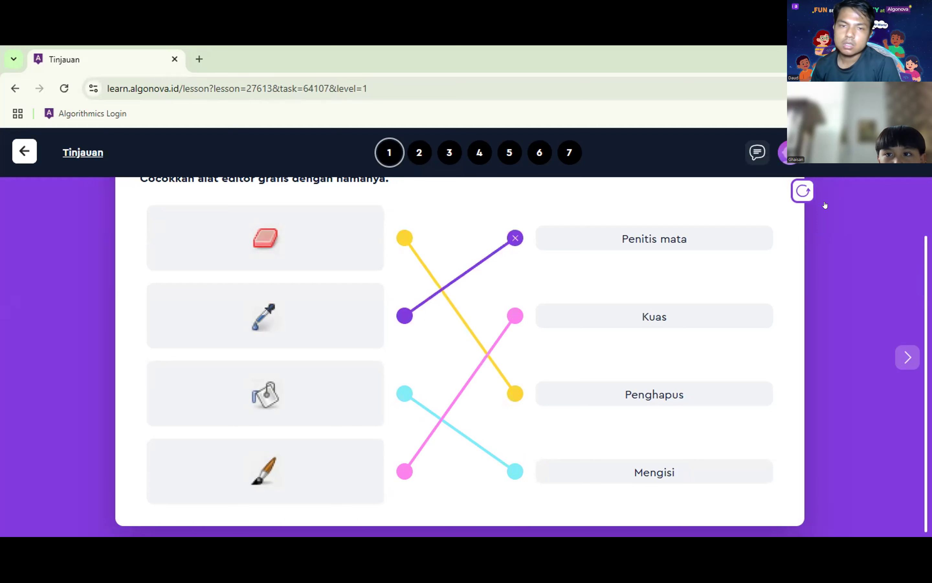
pyautogui.scroll(2, 807, 264)
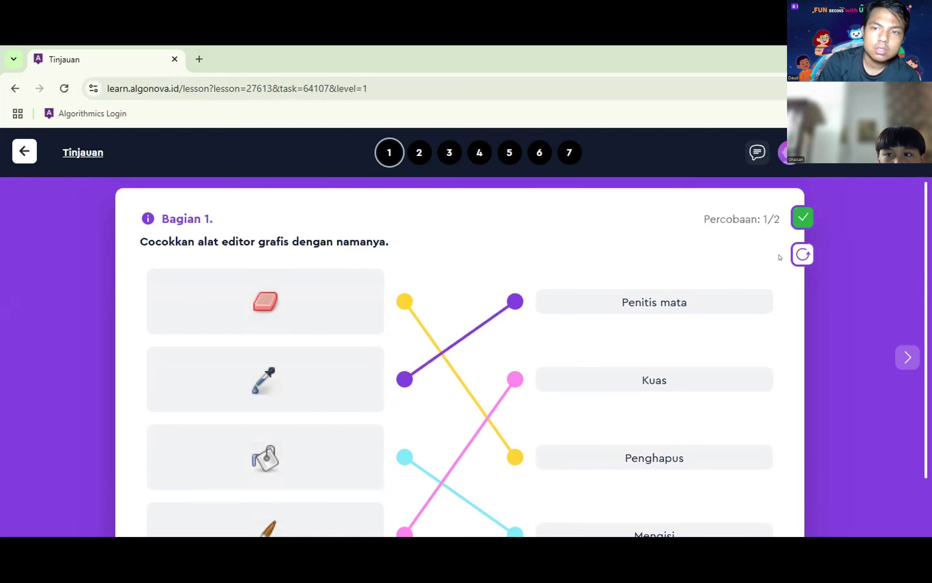
pyautogui.click(897, 358)
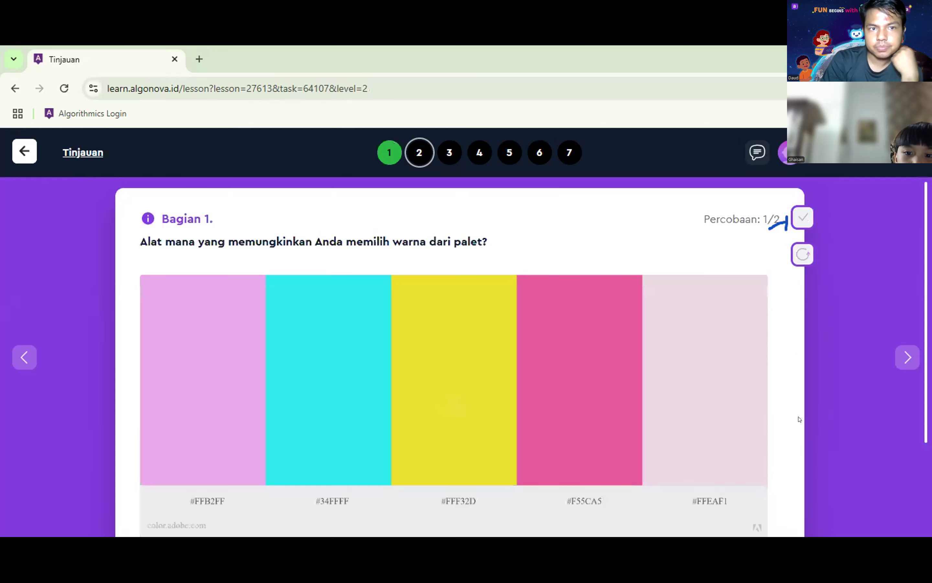
# Step: Answer the palette colour question with the eyedropper instead of the magic wand, then continue to question 3
pyautogui.scroll(-3, 800, 419)
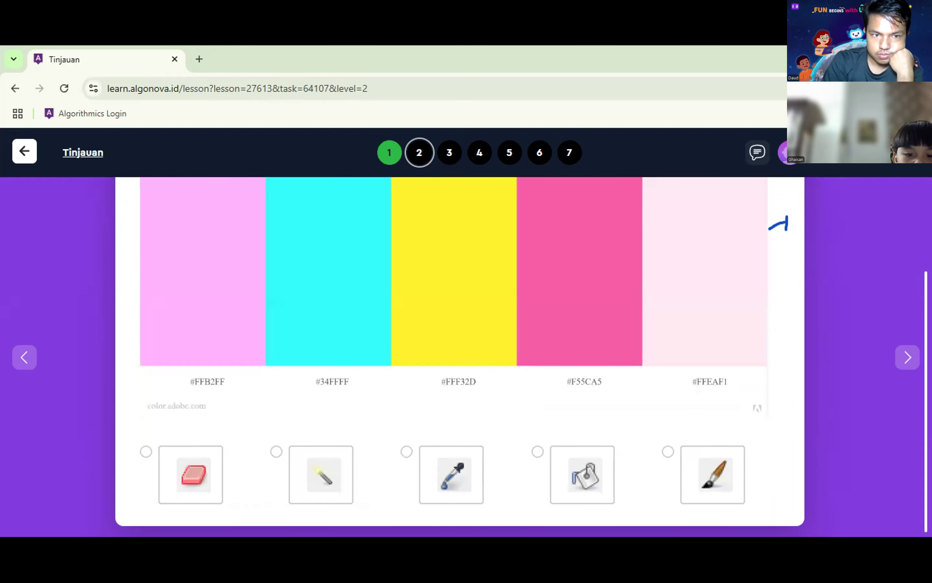
pyautogui.scroll(3, 920, 494)
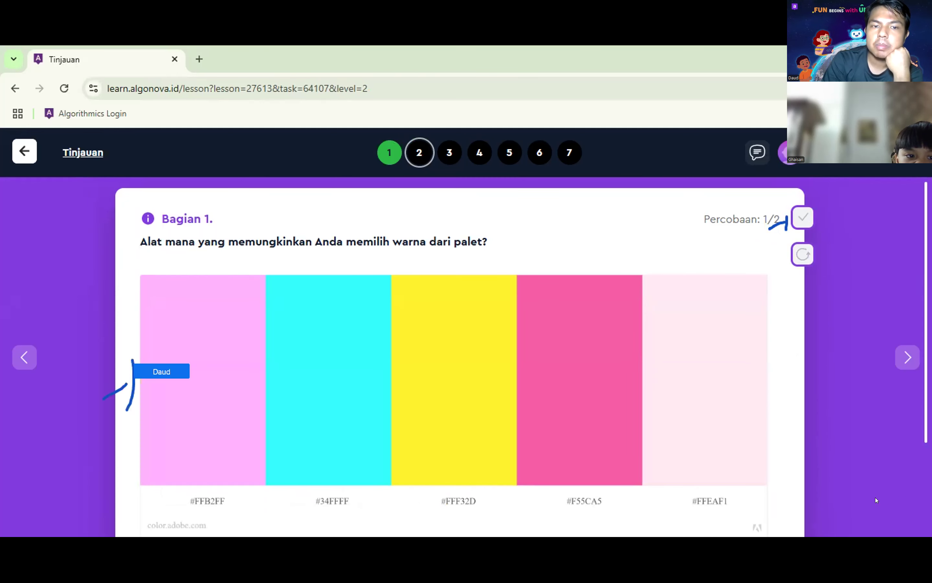
pyautogui.scroll(-2, 876, 497)
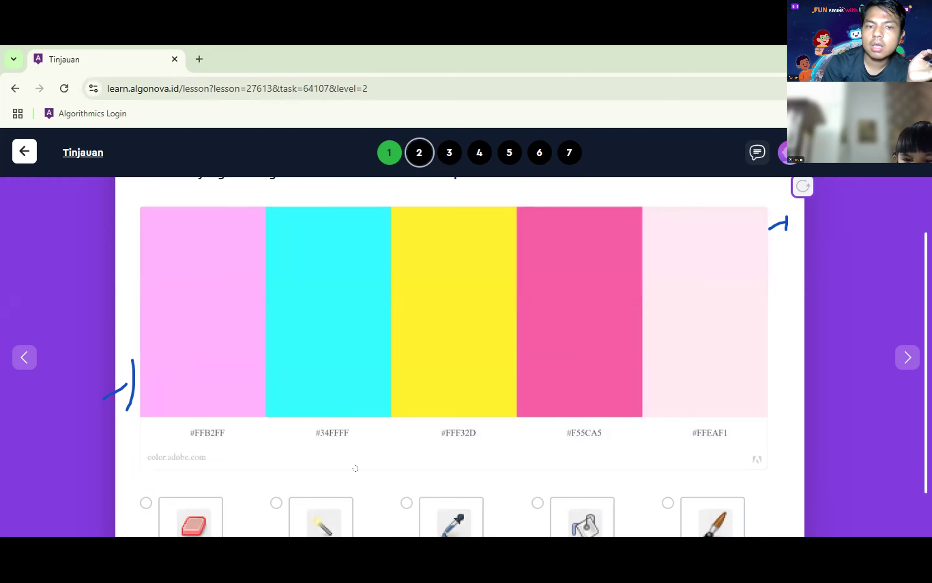
pyautogui.scroll(-1, 301, 465)
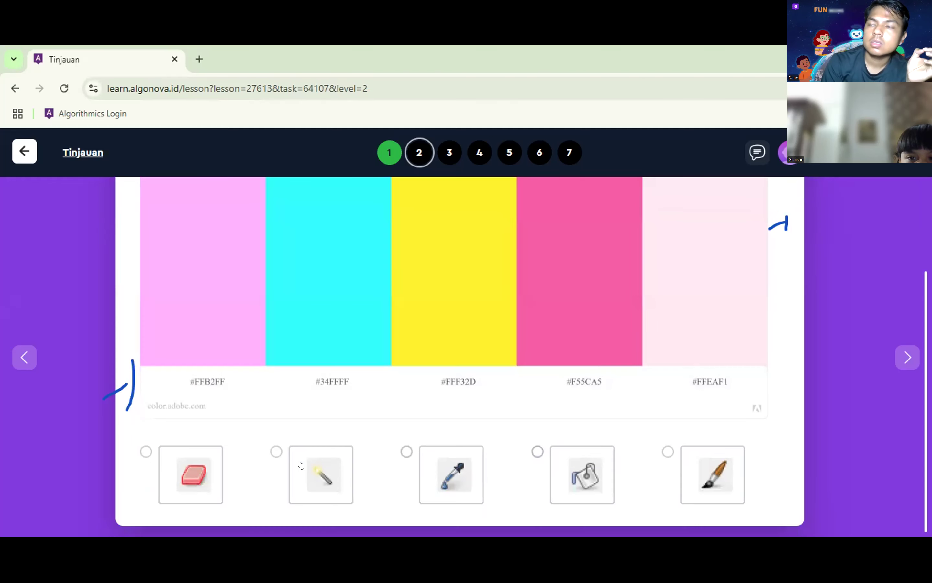
pyautogui.click(302, 455)
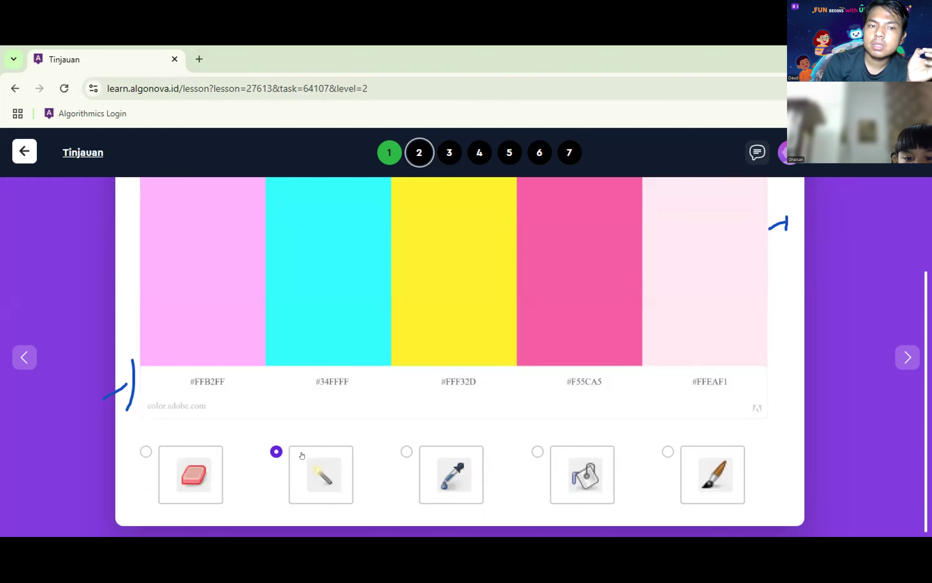
pyautogui.click(453, 472)
pyautogui.scroll(3, 723, 288)
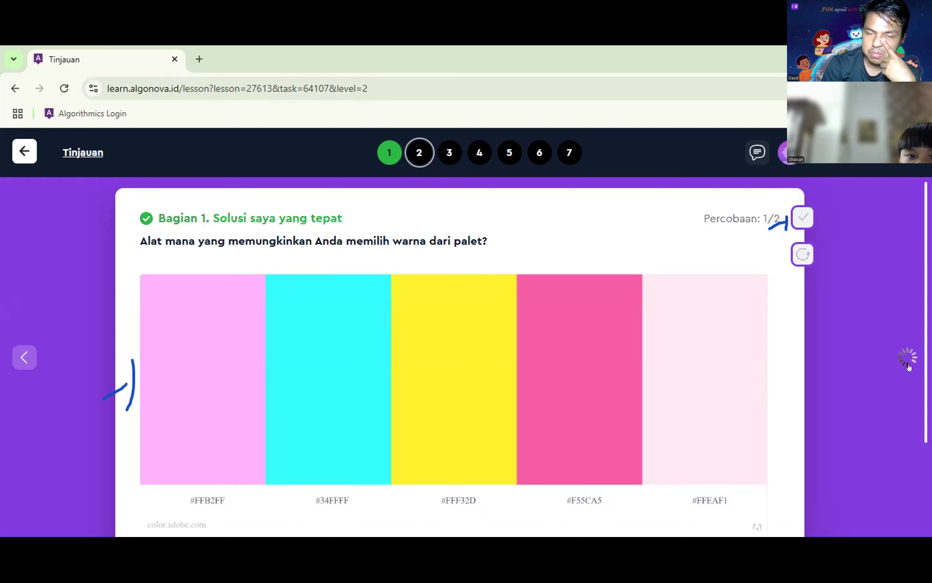
pyautogui.click(910, 364)
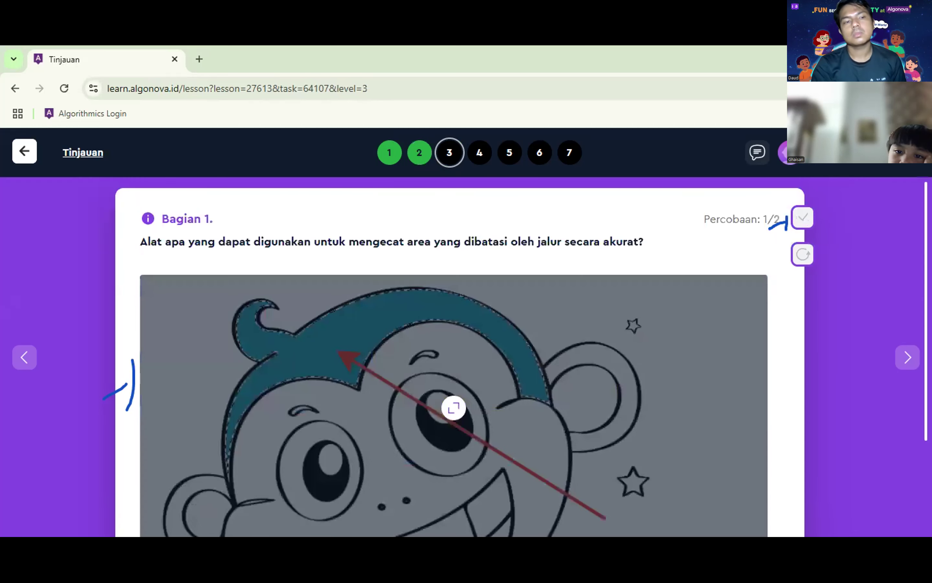
# Step: Answer question 3 with the paint bucket and move on to question 4
pyautogui.scroll(-3, 242, 472)
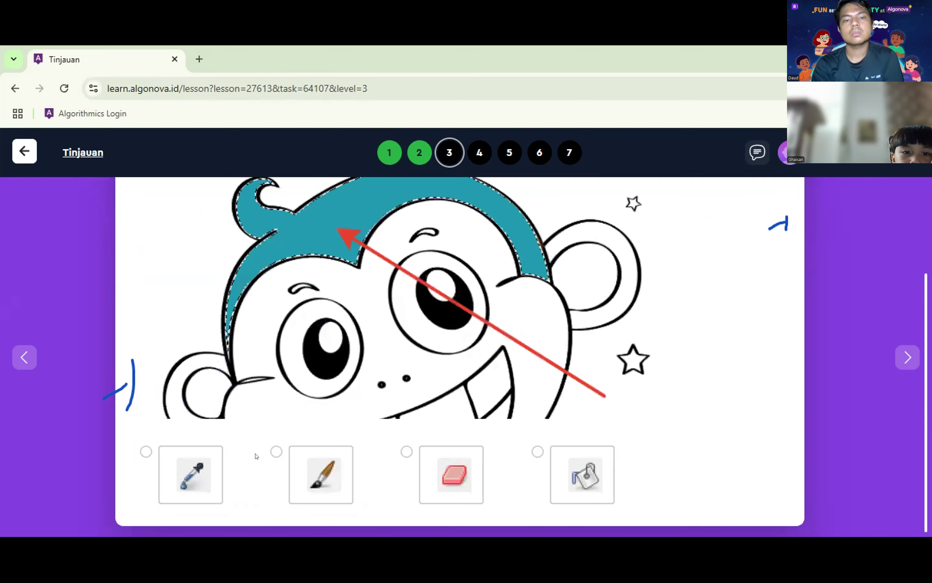
pyautogui.click(590, 473)
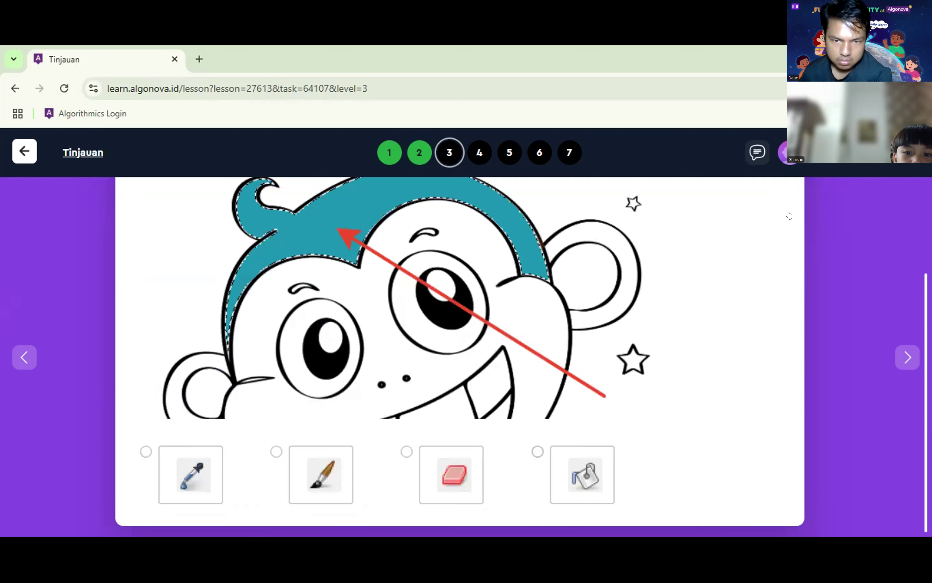
pyautogui.scroll(3, 777, 224)
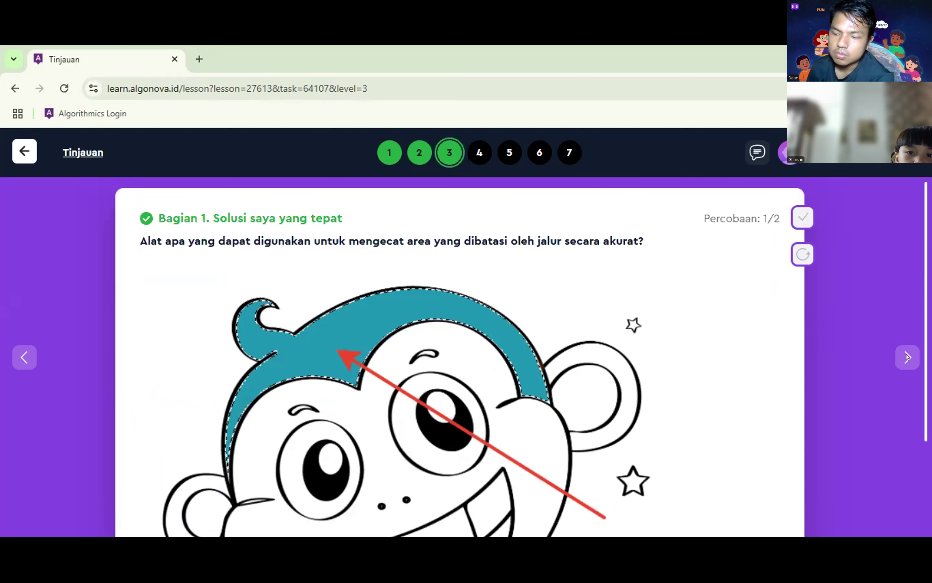
pyautogui.click(907, 356)
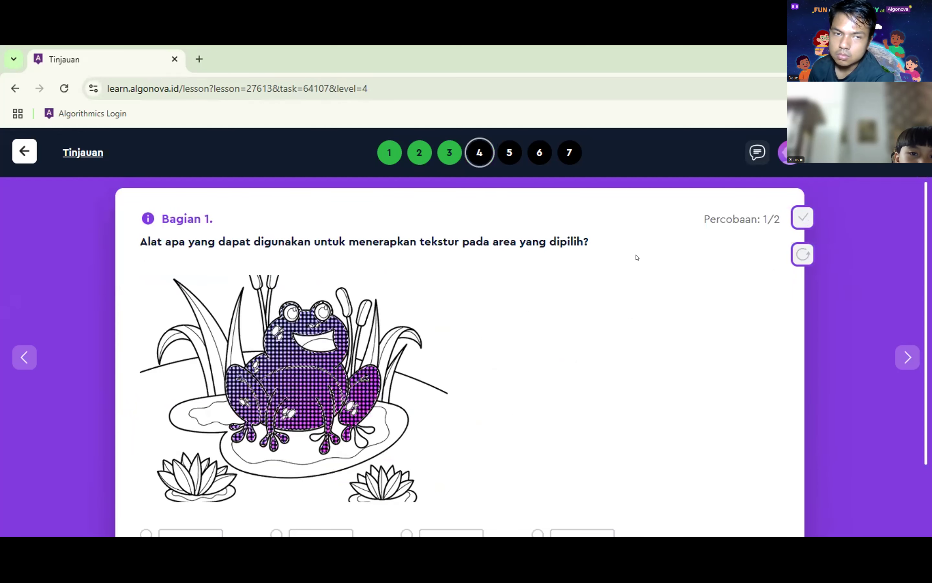
# Step: Pick the paint-bucket option for question 4, the texture-tool question
pyautogui.scroll(-3, 493, 421)
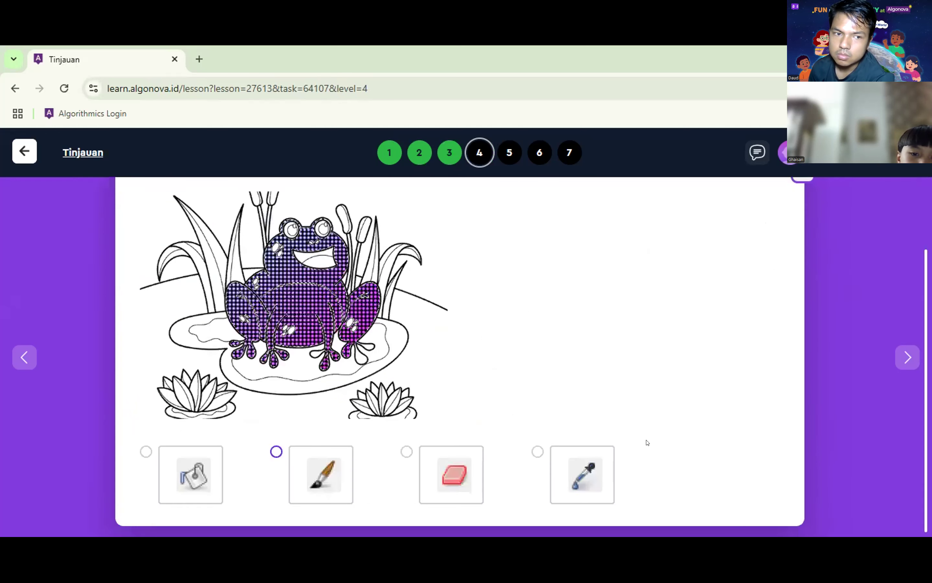
pyautogui.click(537, 445)
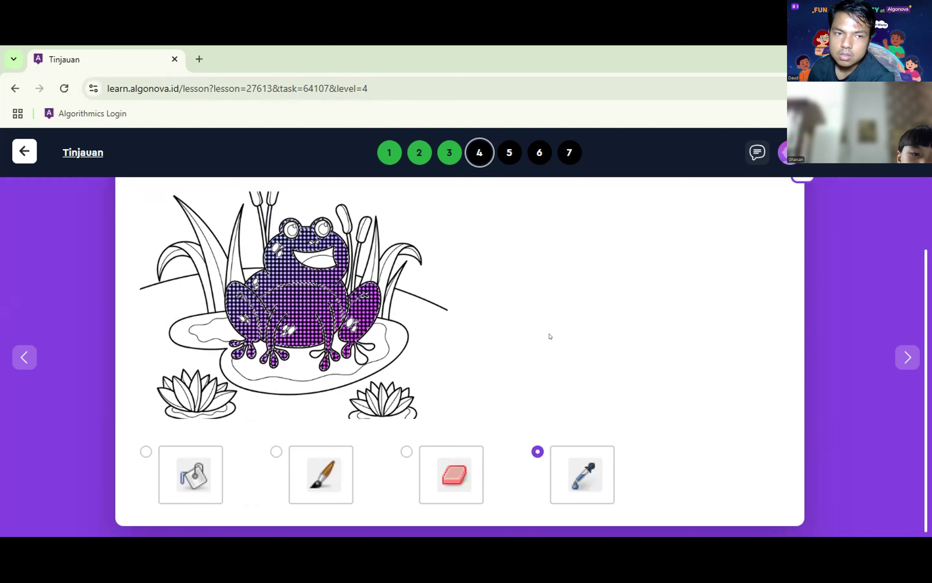
pyautogui.scroll(2, 801, 215)
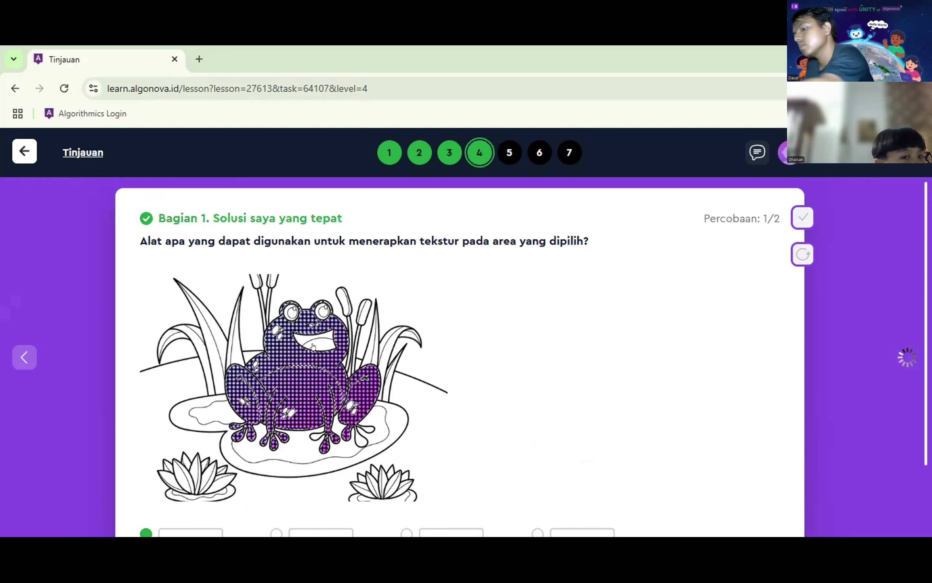
pyautogui.scroll(-5, 312, 347)
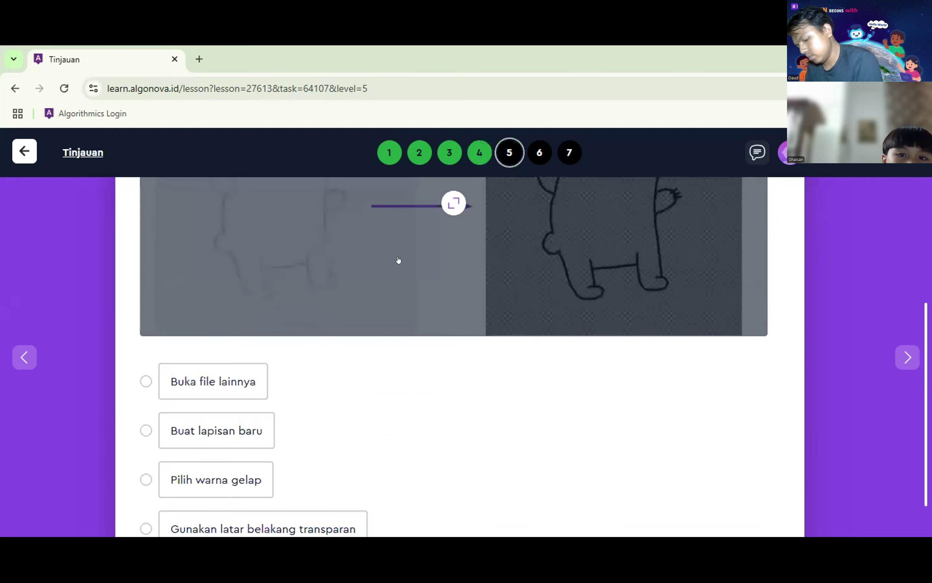
# Step: Submit the question 5 answer for checking
pyautogui.scroll(1, 854, 377)
pyautogui.scroll(-1, 853, 376)
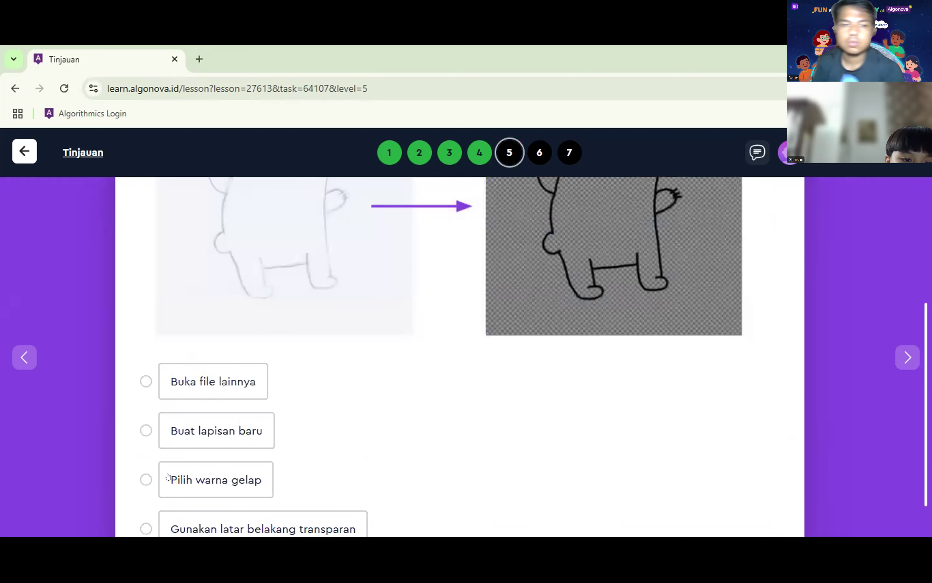
pyautogui.scroll(-1, 168, 474)
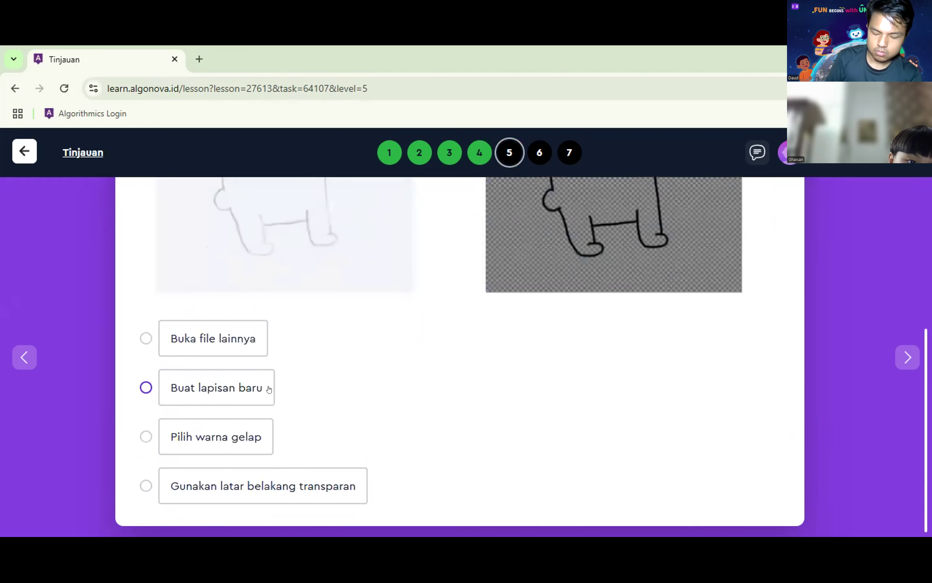
pyautogui.scroll(5, 786, 210)
pyautogui.click(788, 211)
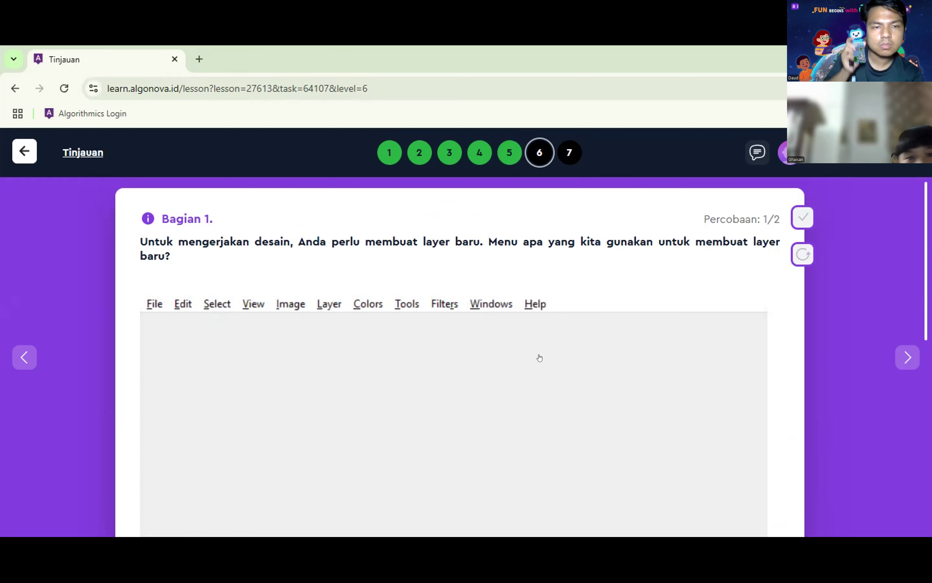
# Step: Answer the new-layer menu question with Edit and check it
pyautogui.scroll(-5, 518, 322)
pyautogui.scroll(-5, 299, 397)
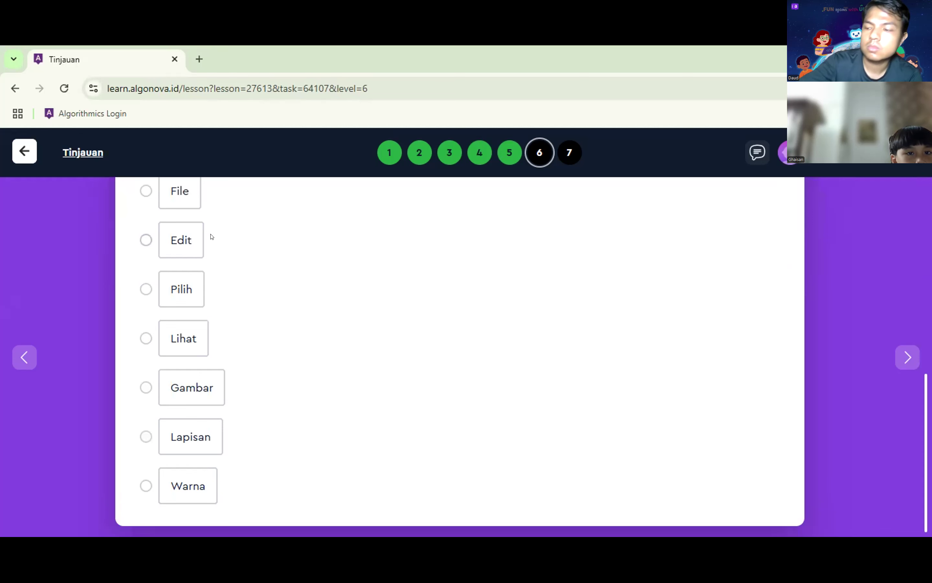
pyautogui.click(179, 246)
pyautogui.scroll(10, 595, 227)
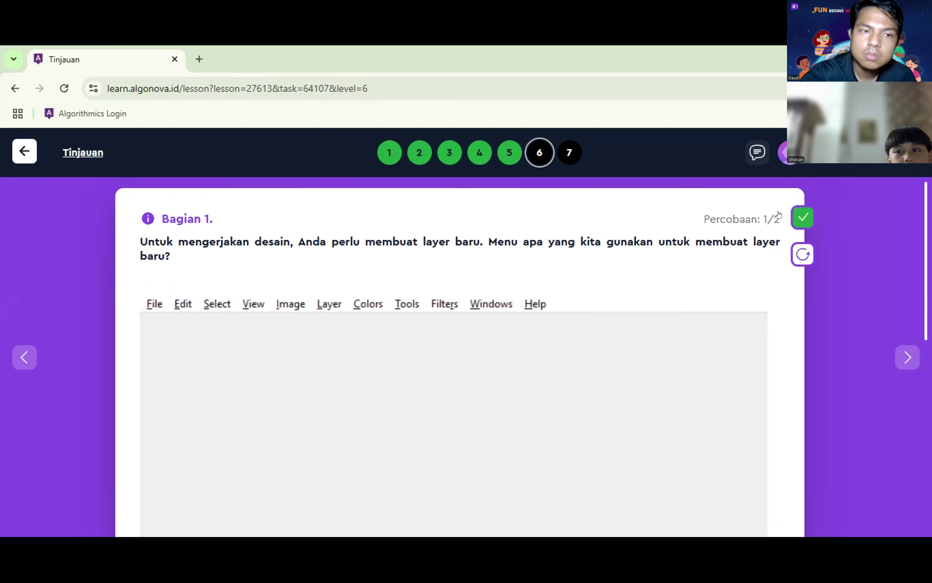
pyautogui.click(791, 215)
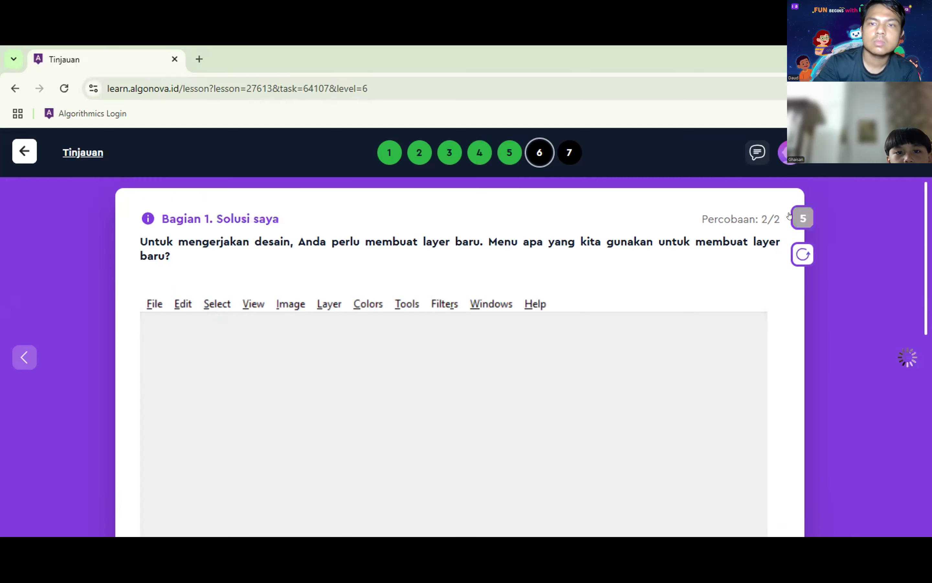
# Step: Change the new-layer menu answer to Gambar and check it again
pyautogui.scroll(-5, 290, 390)
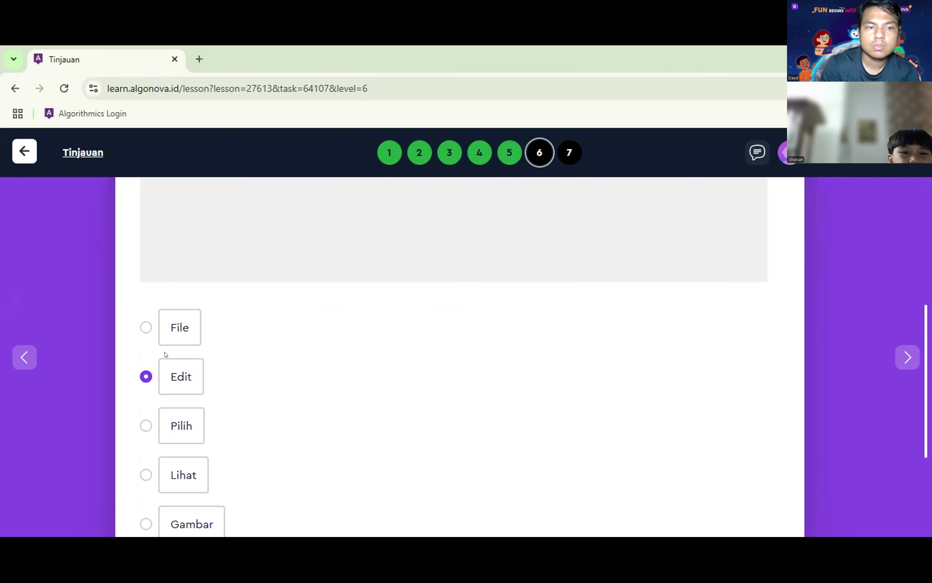
pyautogui.scroll(5, 312, 304)
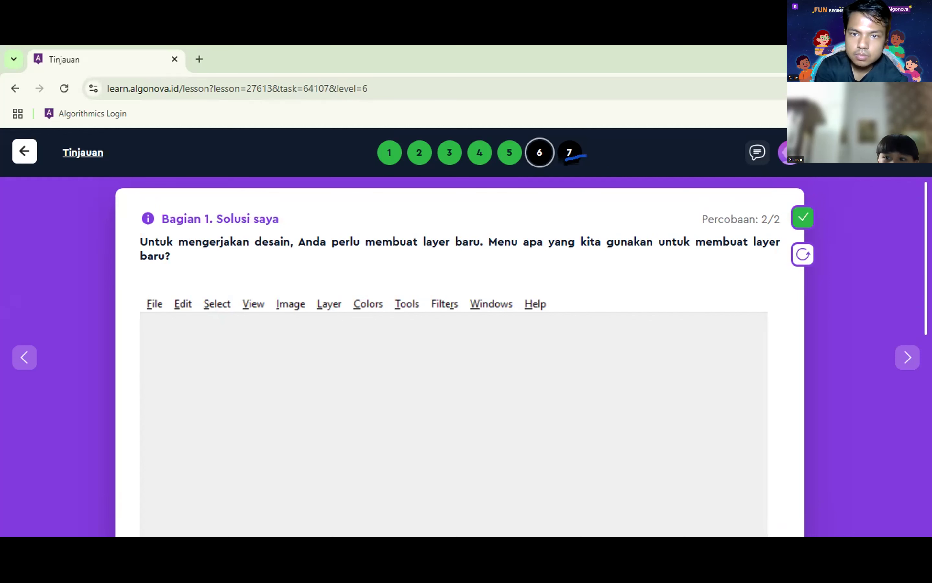
pyautogui.scroll(-10, 246, 366)
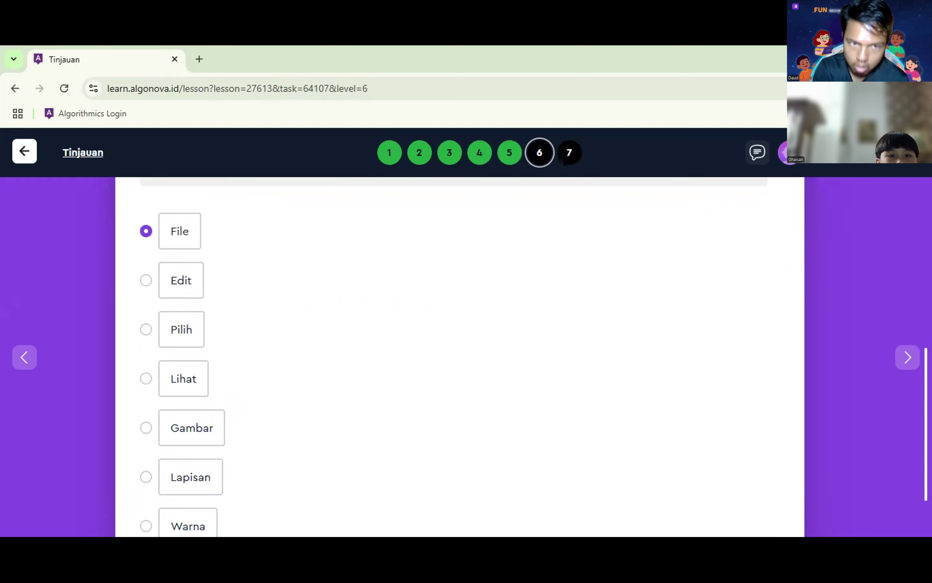
pyautogui.moveTo(202, 429); pyautogui.dragTo(196, 427)
pyautogui.click(178, 379)
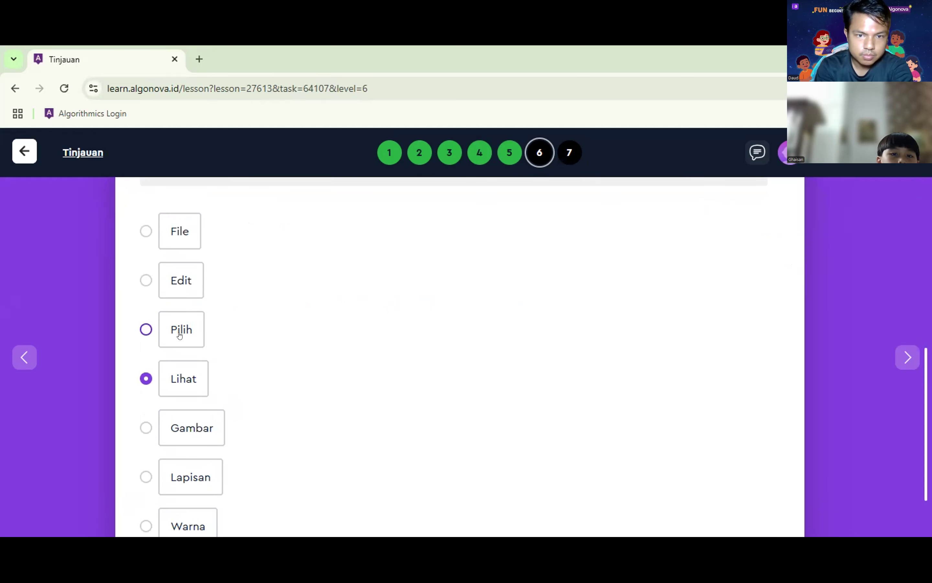
pyautogui.click(180, 280)
pyautogui.click(218, 424)
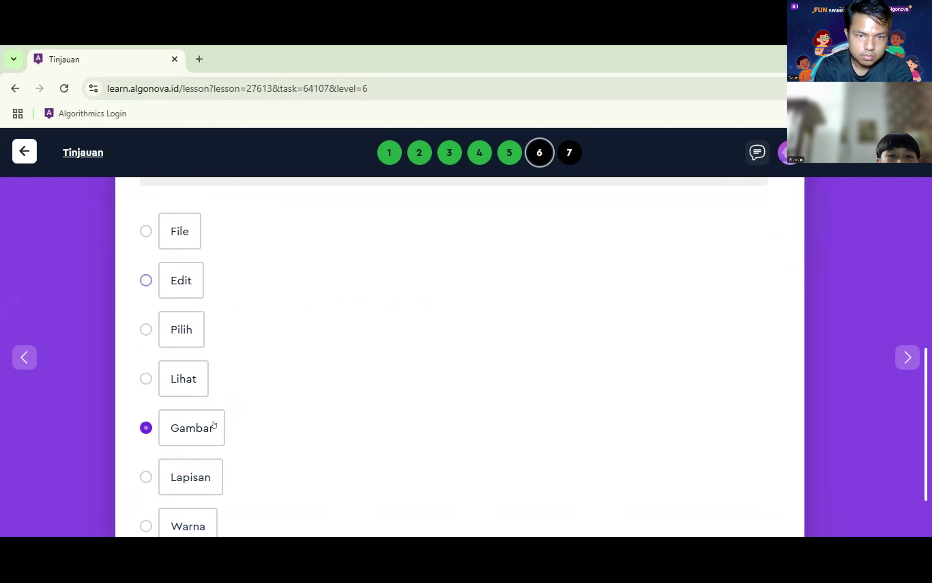
pyautogui.scroll(6, 223, 410)
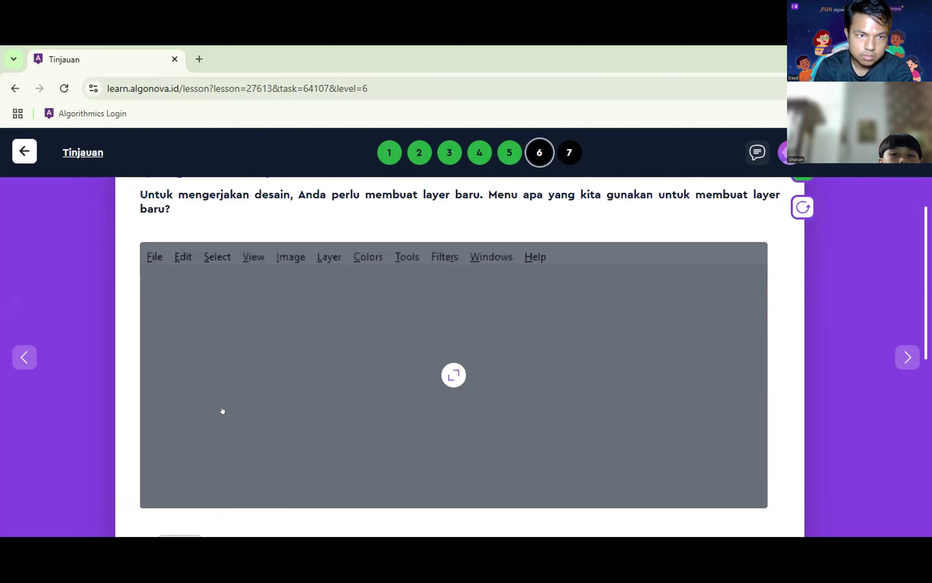
pyautogui.scroll(1, 1, 385)
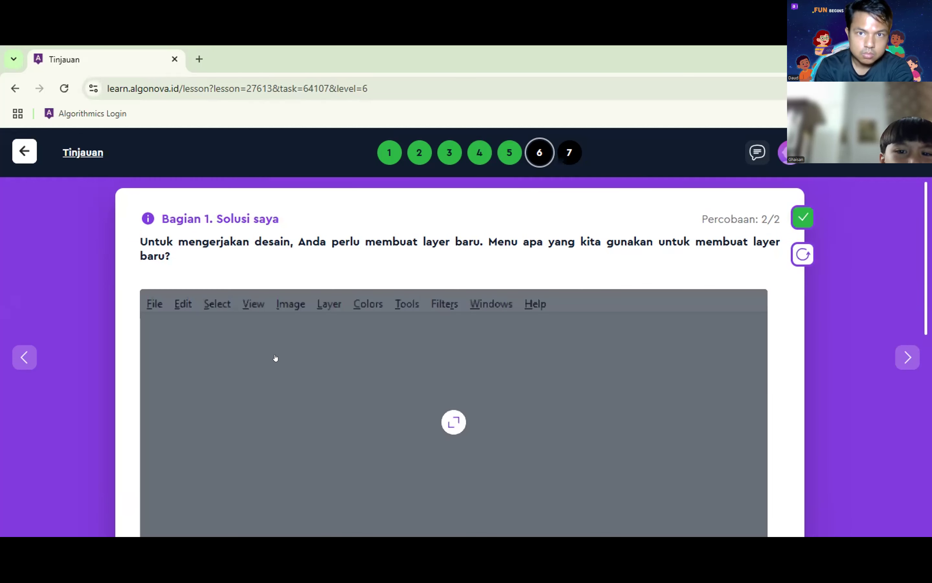
pyautogui.scroll(-3, 253, 358)
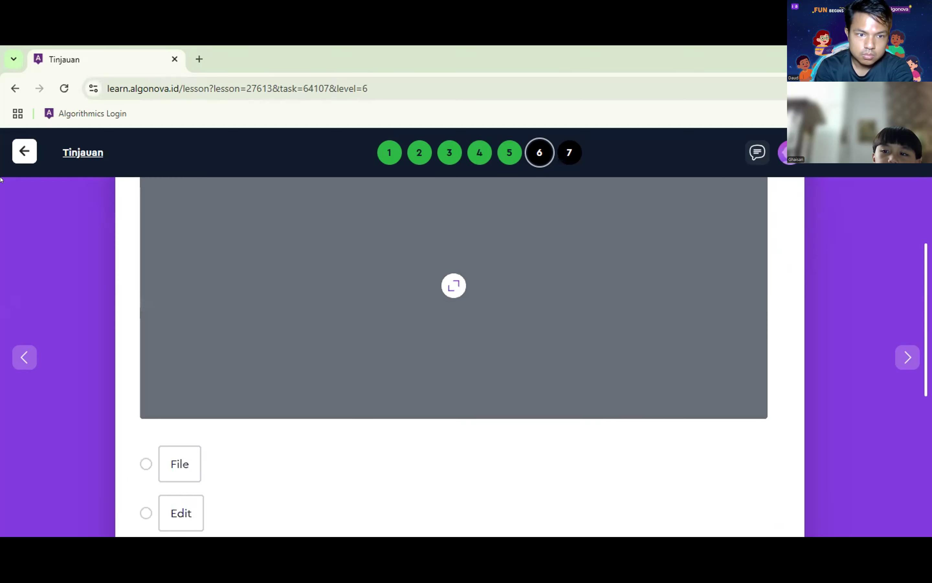
pyautogui.scroll(-3, 188, 529)
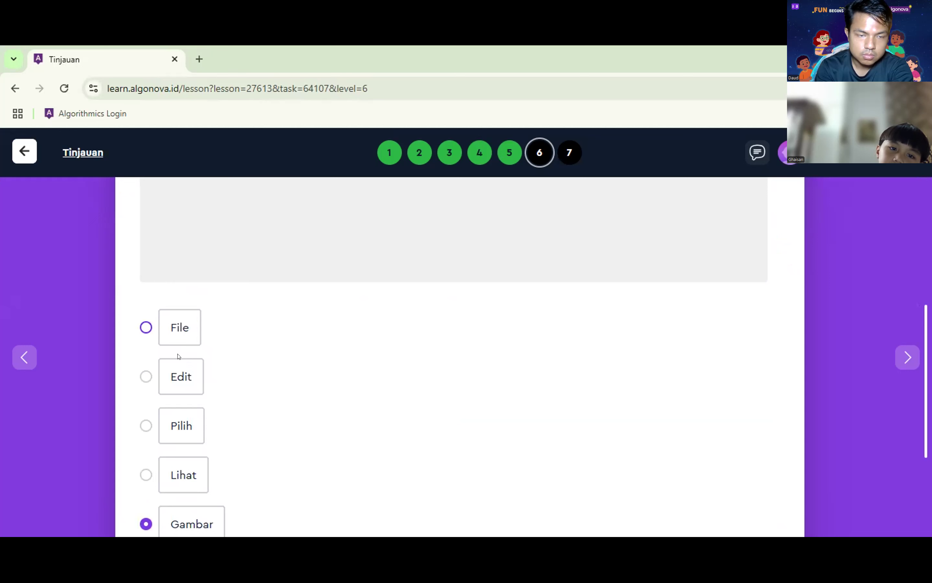
pyautogui.click(186, 427)
pyautogui.click(192, 520)
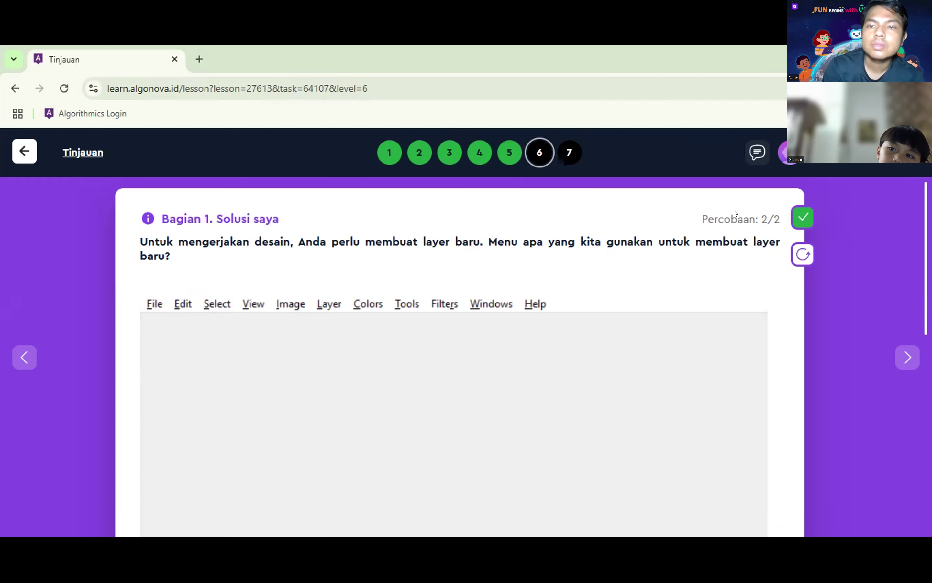
pyautogui.click(800, 214)
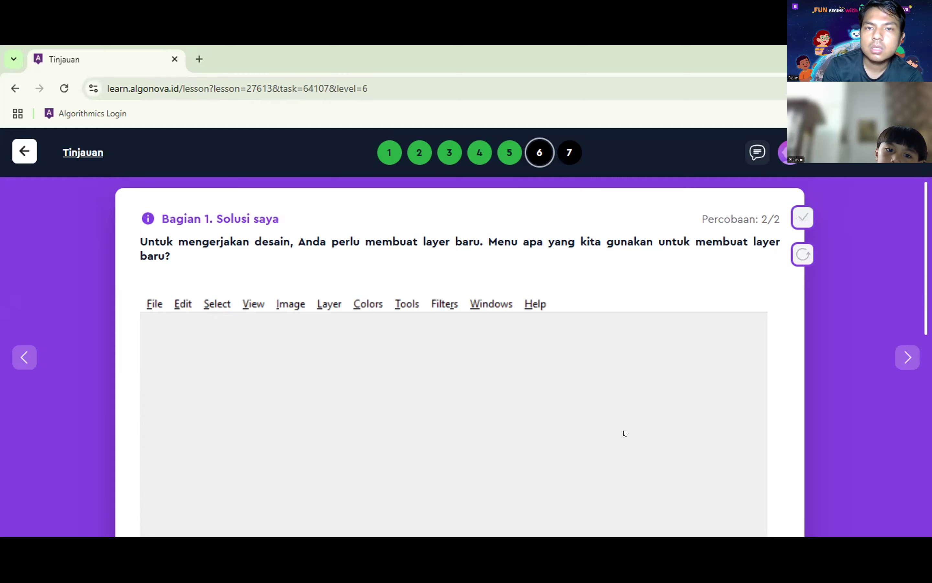
pyautogui.scroll(-10, 624, 433)
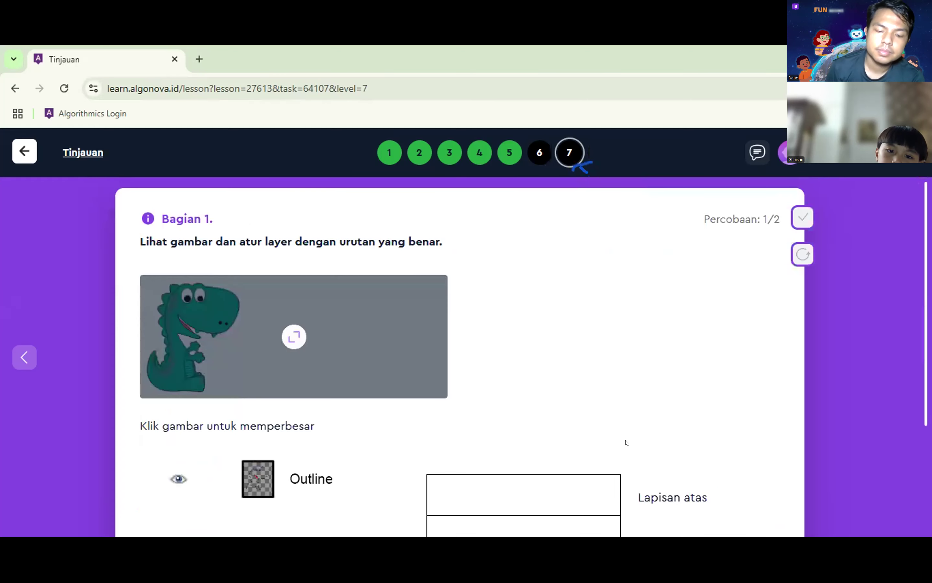
# Step: Place Background in the top layer slot and Body in the second slot
pyautogui.scroll(-2, 626, 443)
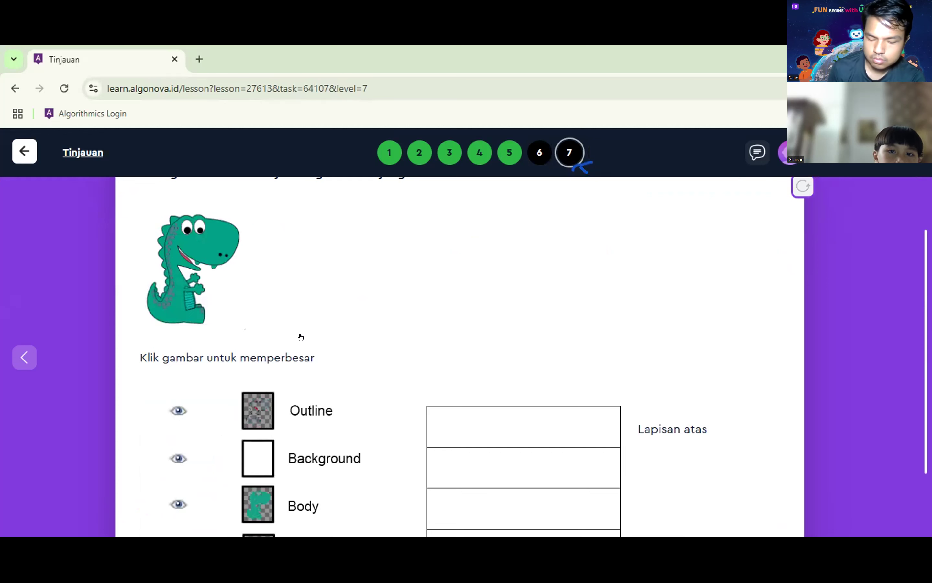
pyautogui.scroll(2, 300, 337)
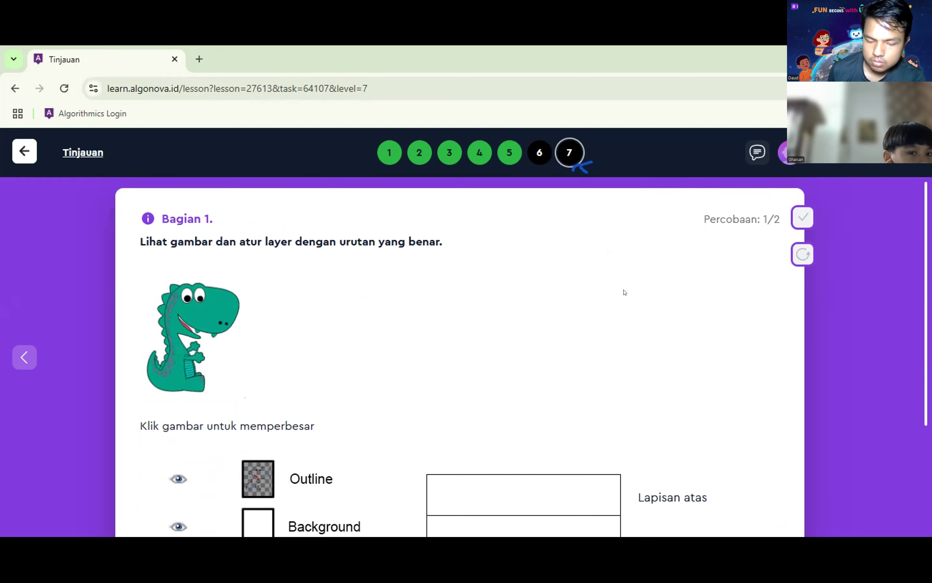
pyautogui.scroll(-4, 147, 398)
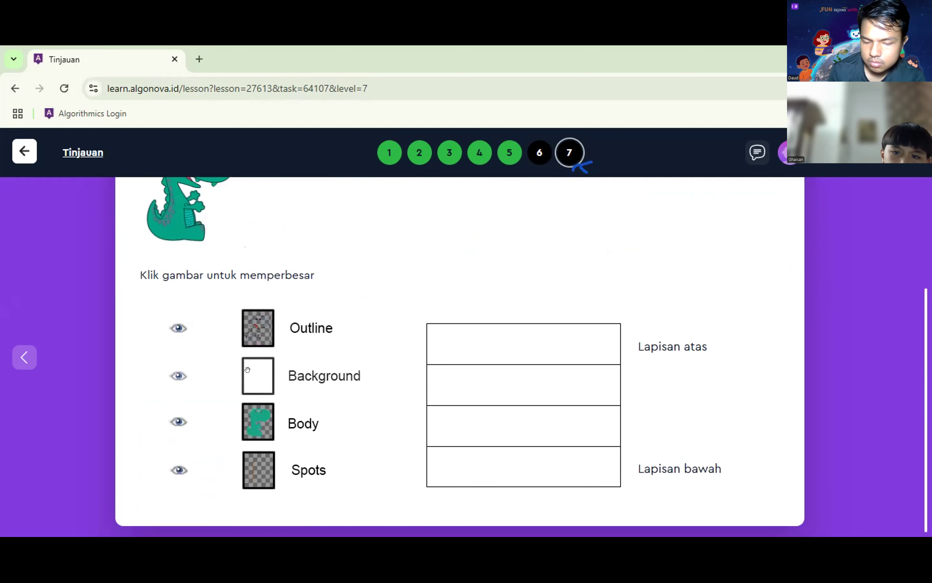
pyautogui.moveTo(253, 375); pyautogui.dragTo(254, 376)
pyautogui.scroll(4, 330, 369)
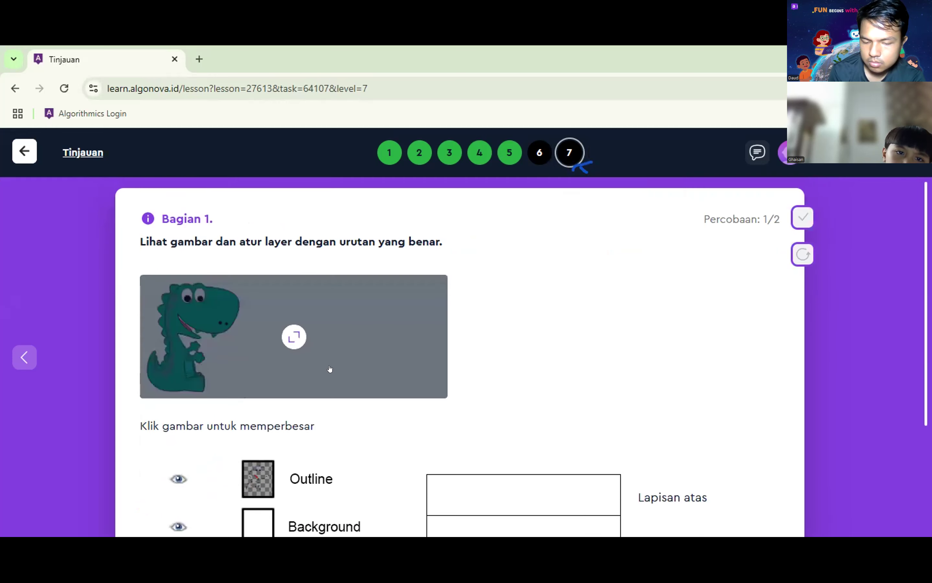
pyautogui.scroll(-2, 319, 486)
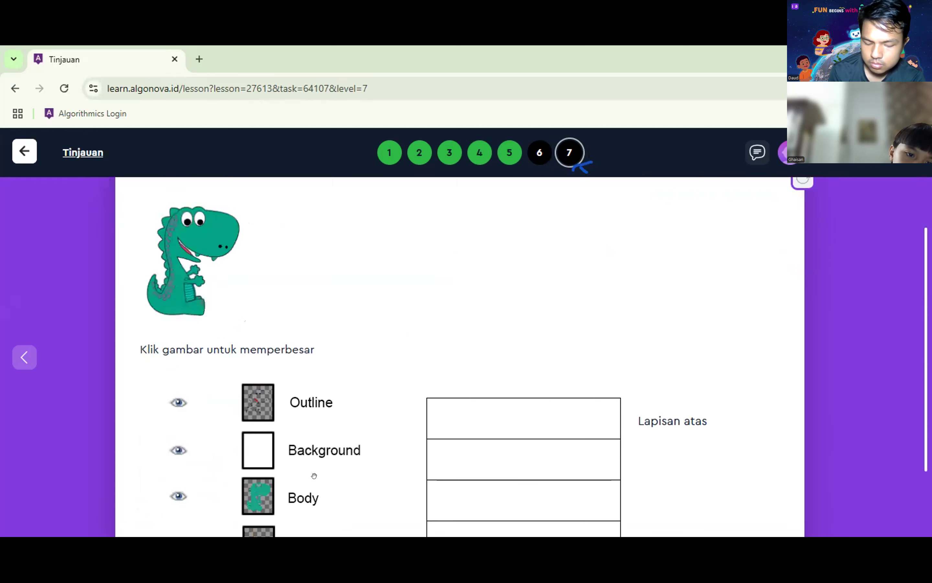
pyautogui.scroll(-2, 293, 404)
pyautogui.moveTo(248, 381); pyautogui.dragTo(474, 357)
pyautogui.scroll(2, 365, 409)
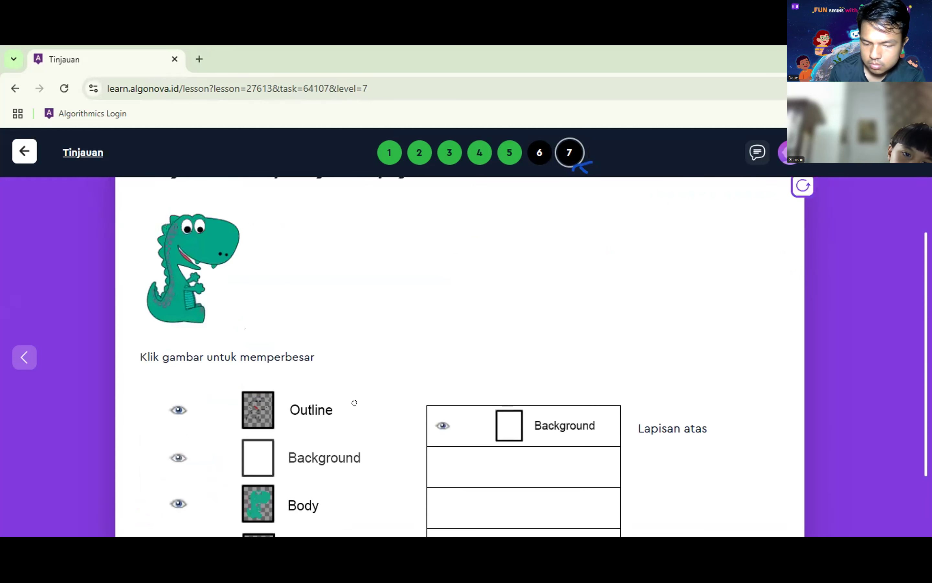
pyautogui.moveTo(321, 412); pyautogui.dragTo(303, 411)
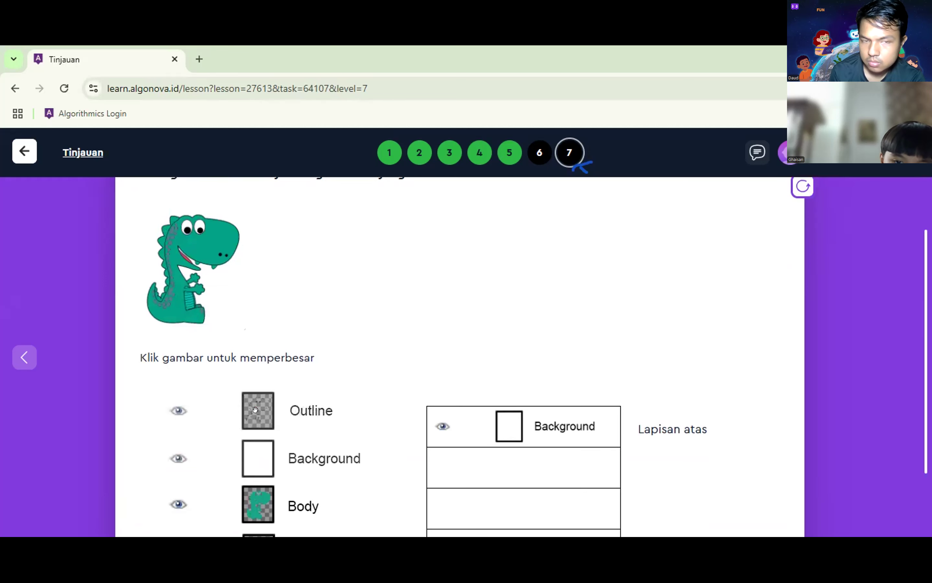
pyautogui.scroll(-2, 303, 414)
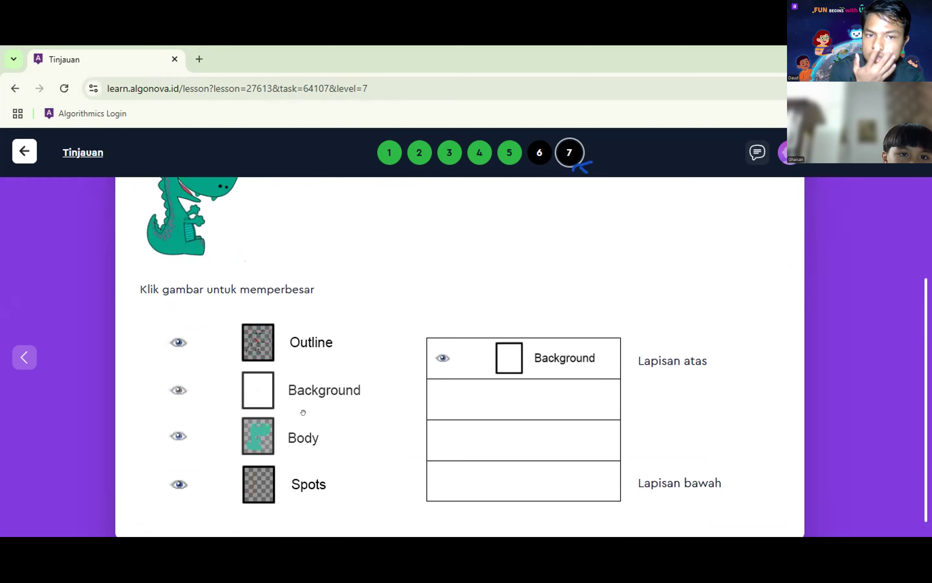
pyautogui.scroll(2, 301, 411)
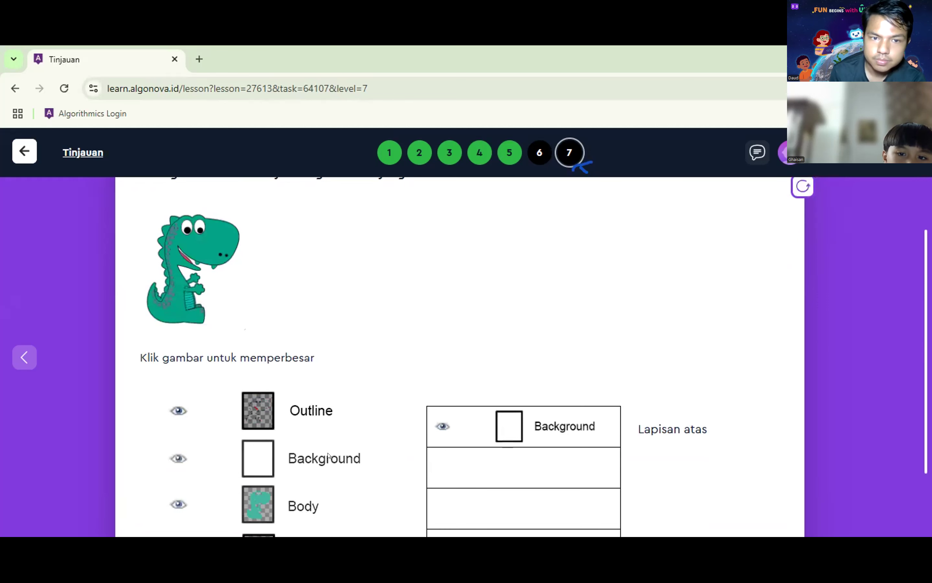
pyautogui.scroll(-2, 299, 400)
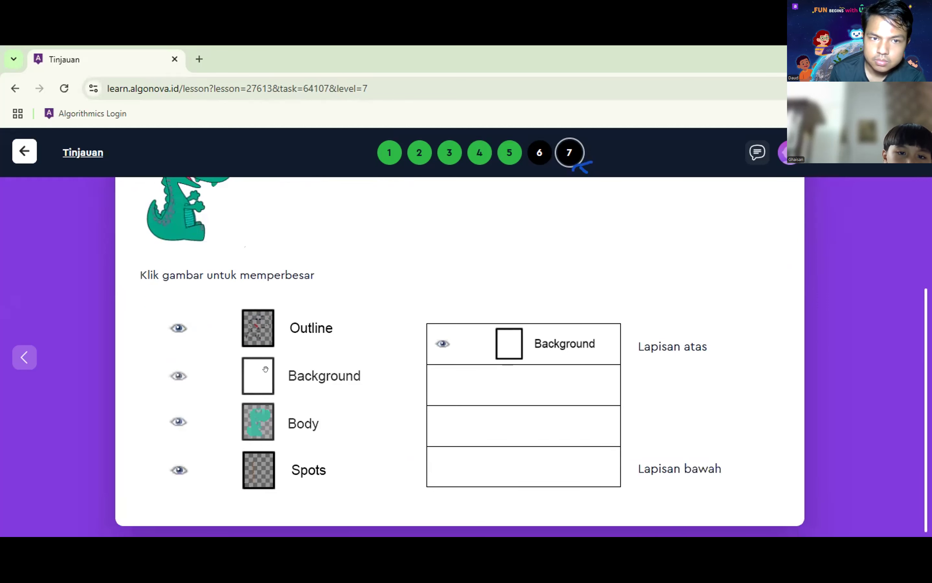
pyautogui.moveTo(312, 421); pyautogui.dragTo(473, 385)
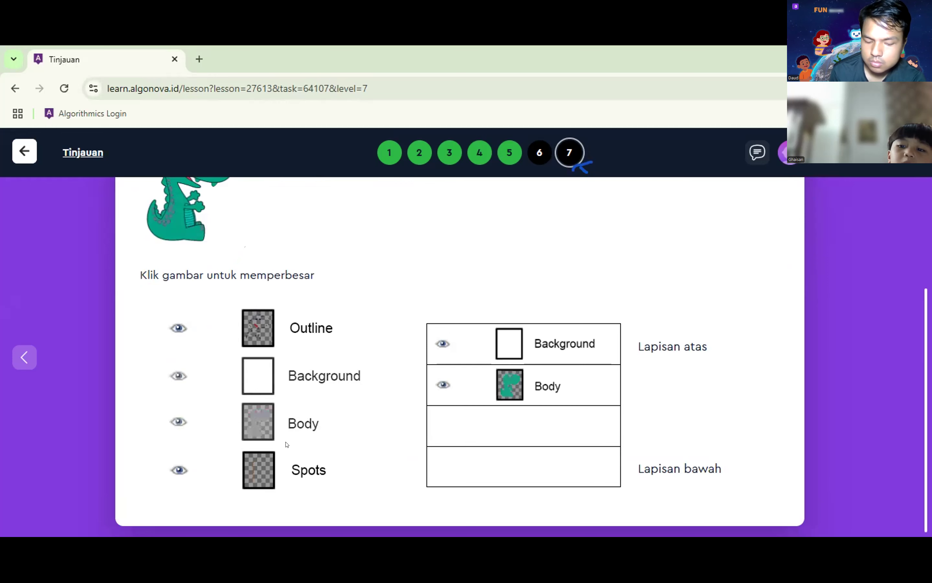
# Step: Place Spots in the bottom layer slot and Outline in the third slot
pyautogui.scroll(1, 280, 457)
pyautogui.scroll(-1, 269, 465)
pyautogui.scroll(1, 363, 466)
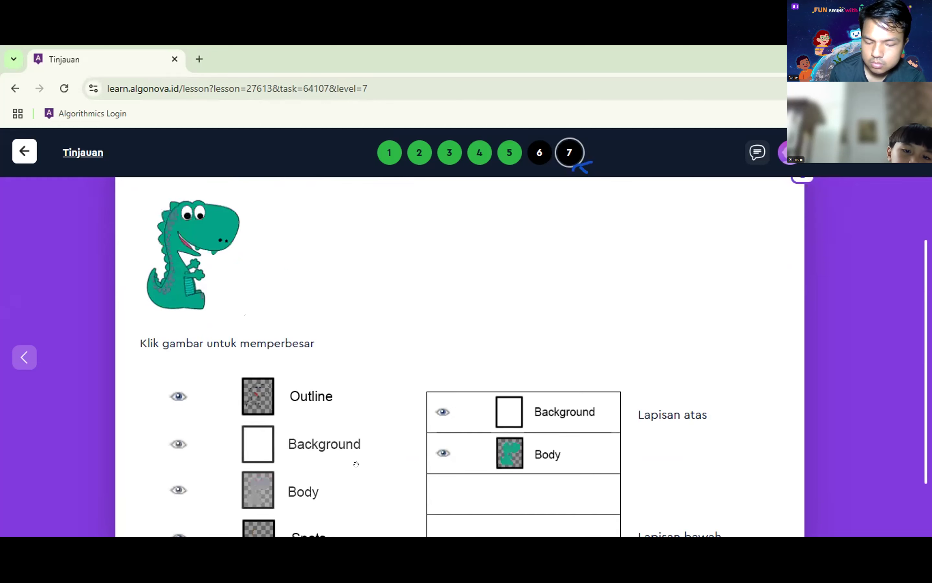
pyautogui.scroll(-1, 365, 519)
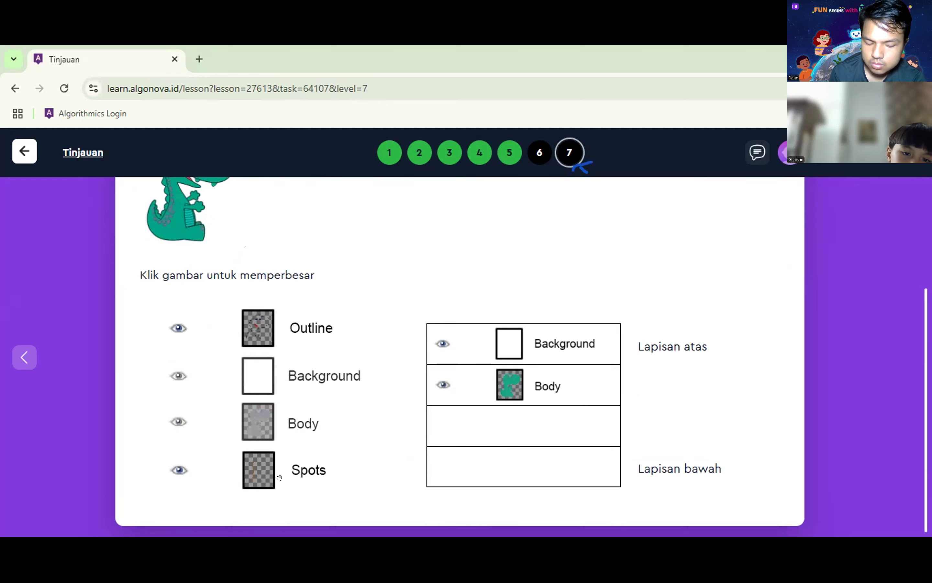
pyautogui.moveTo(246, 479); pyautogui.dragTo(245, 479)
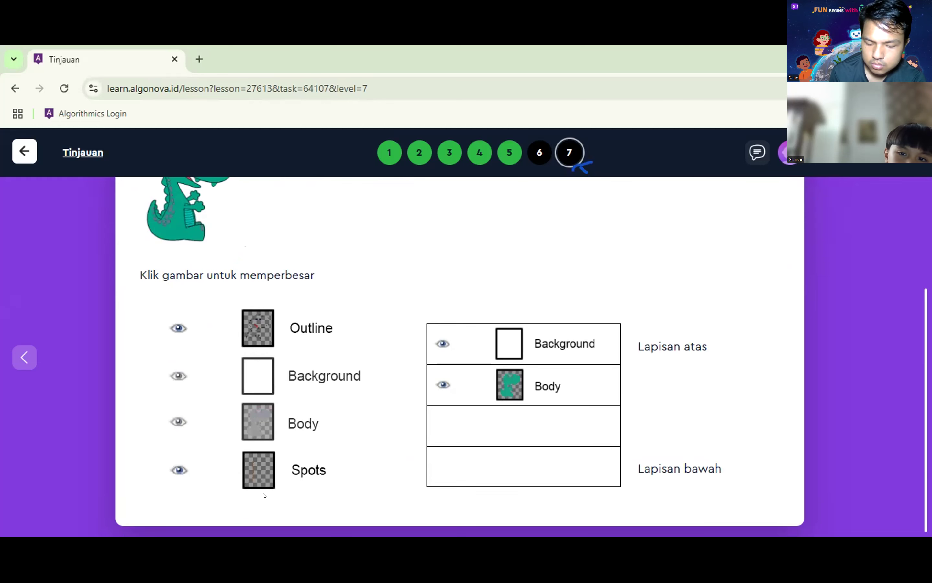
pyautogui.moveTo(267, 476); pyautogui.dragTo(269, 449)
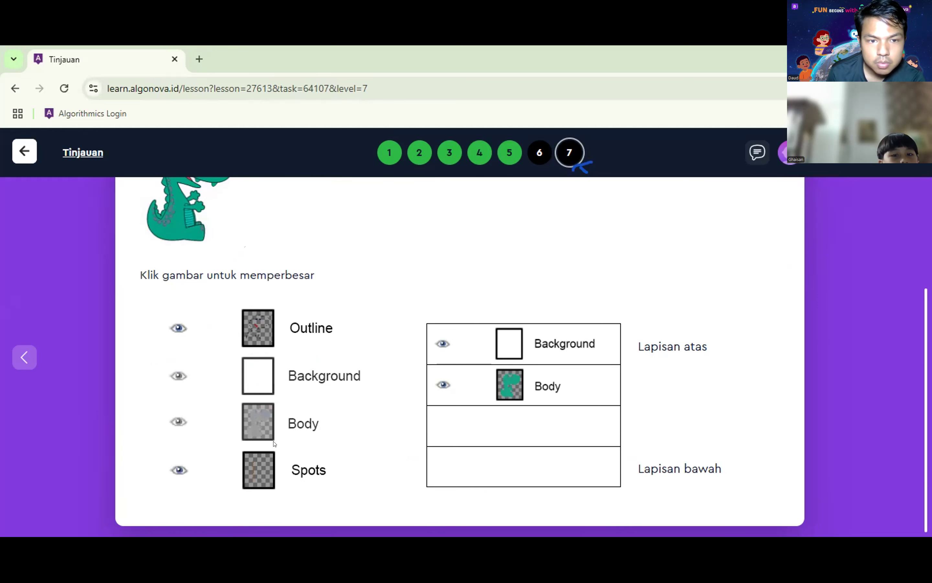
pyautogui.scroll(1, 268, 453)
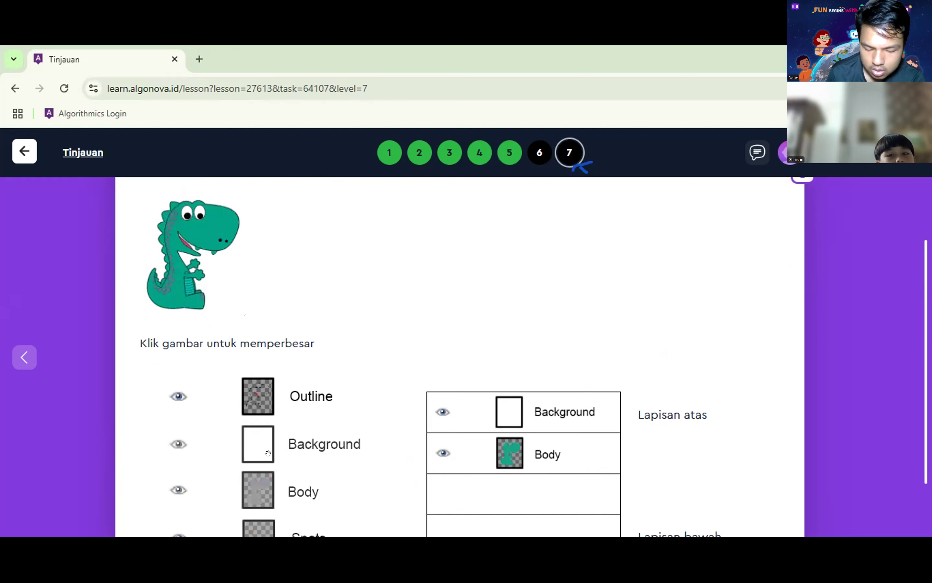
pyautogui.scroll(-1, 281, 456)
pyautogui.moveTo(432, 445); pyautogui.dragTo(432, 448)
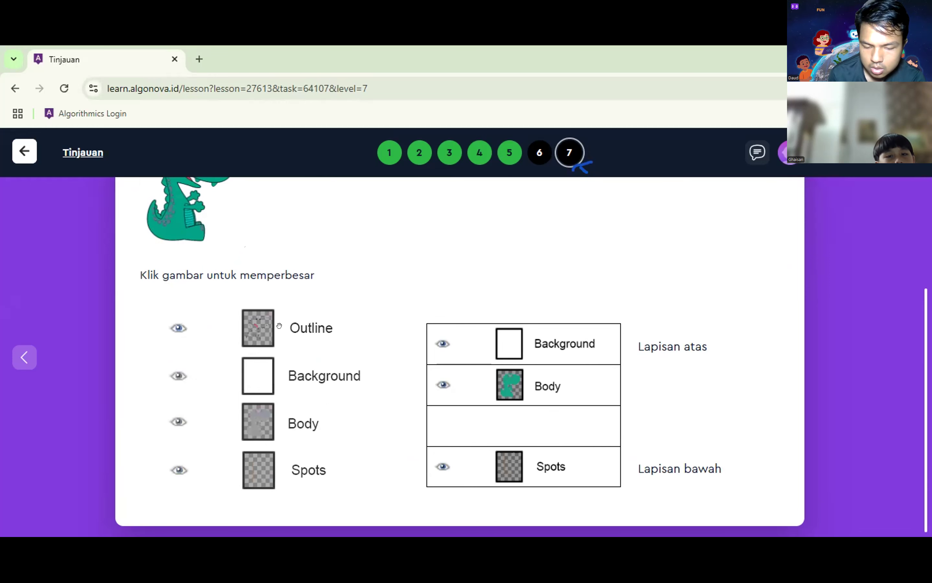
pyautogui.moveTo(379, 334); pyautogui.dragTo(582, 422)
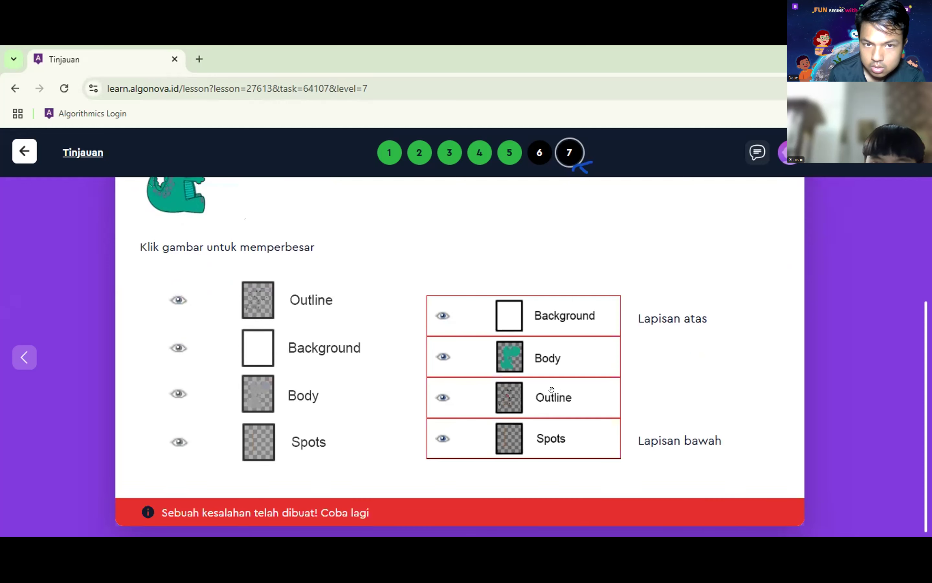
# Step: Remove Outline, Spots and Background from their slots to redo the layer order
pyautogui.click(580, 390)
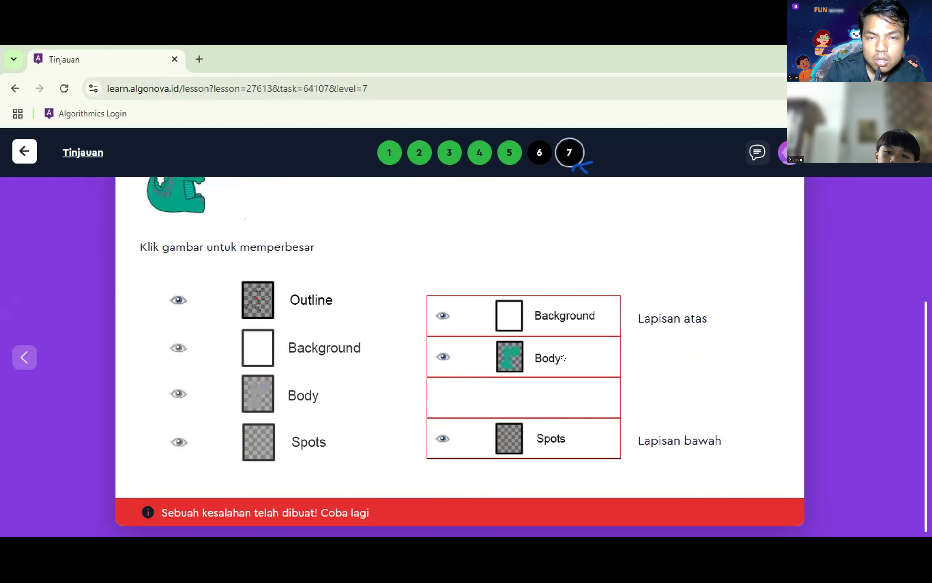
pyautogui.click(559, 431)
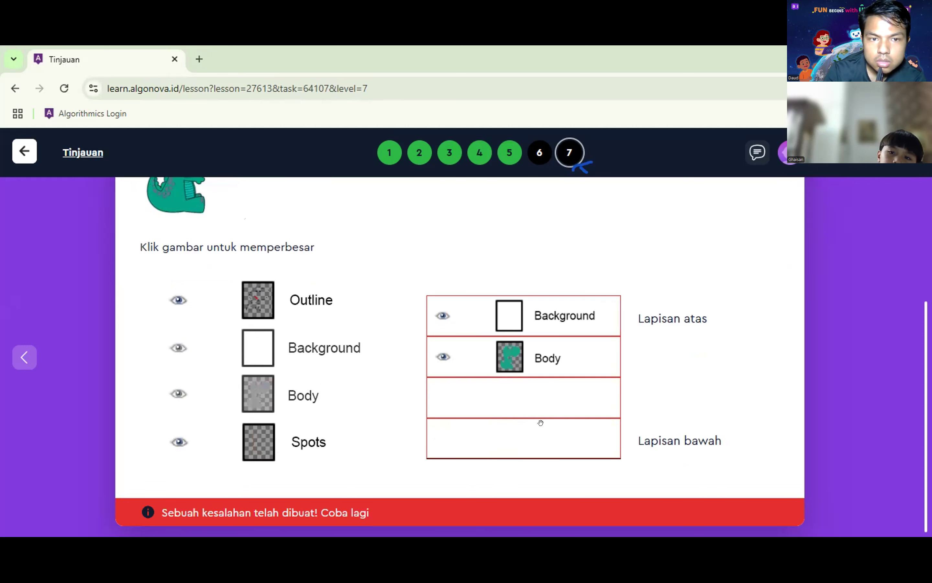
pyautogui.moveTo(501, 360); pyautogui.dragTo(541, 423)
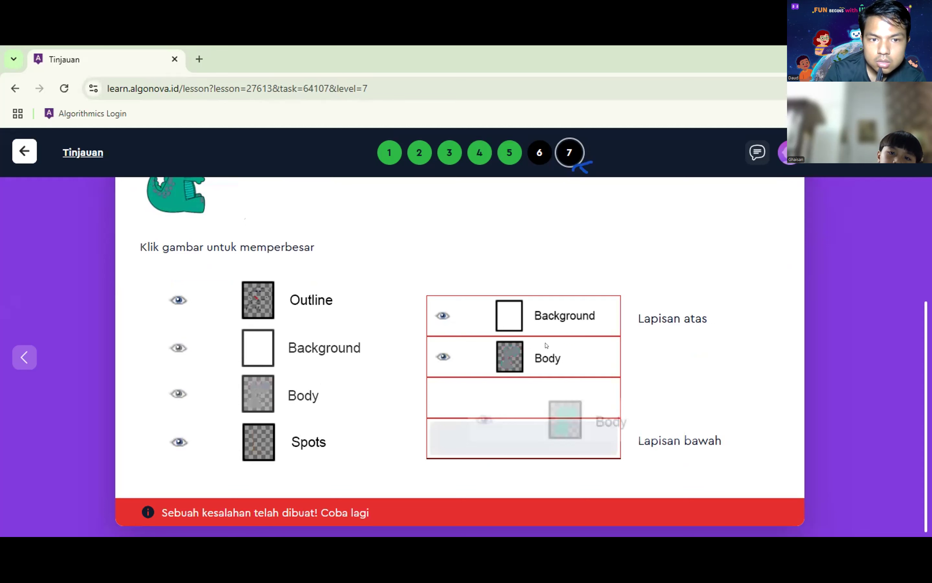
pyautogui.click(270, 348)
pyautogui.scroll(5, 572, 430)
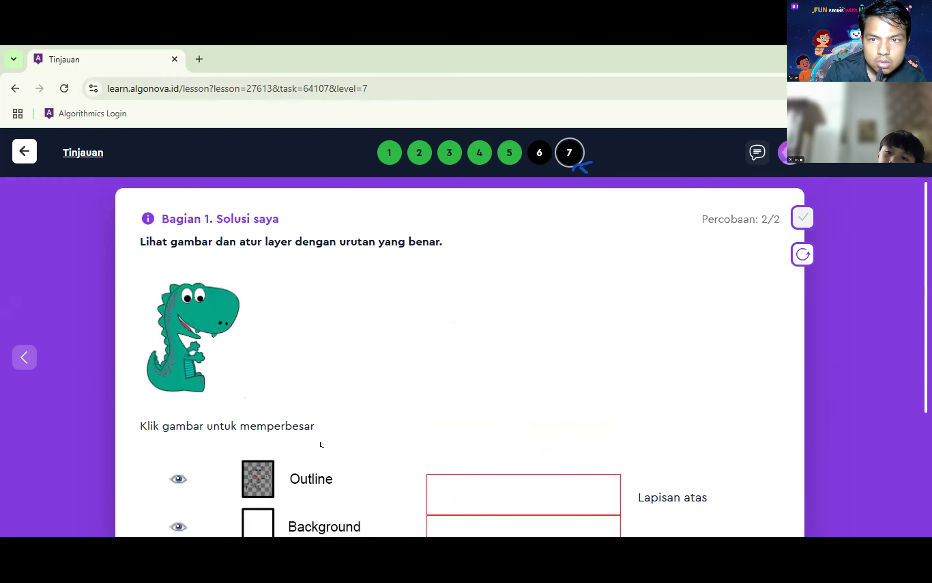
pyautogui.scroll(-2, 322, 444)
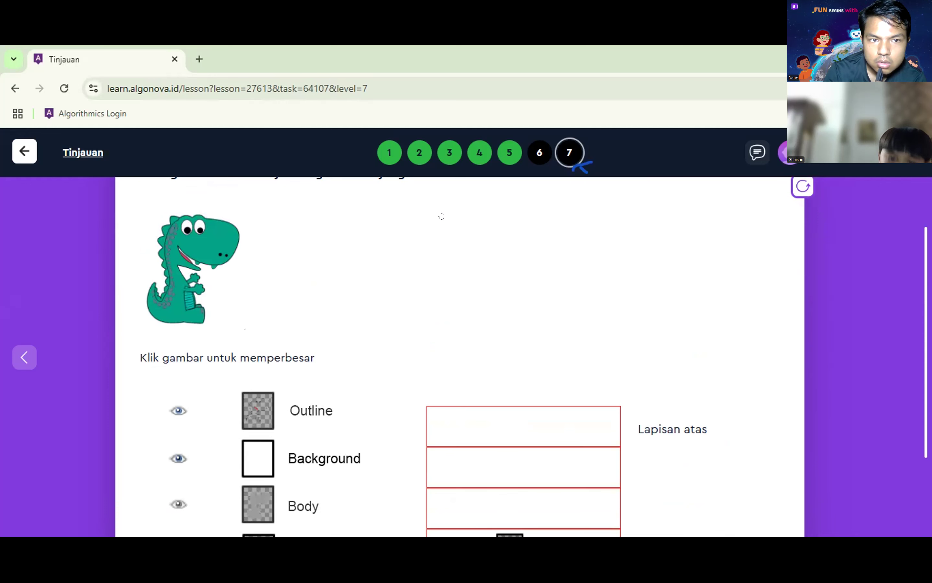
pyautogui.scroll(2, 438, 214)
pyautogui.scroll(-2, 385, 495)
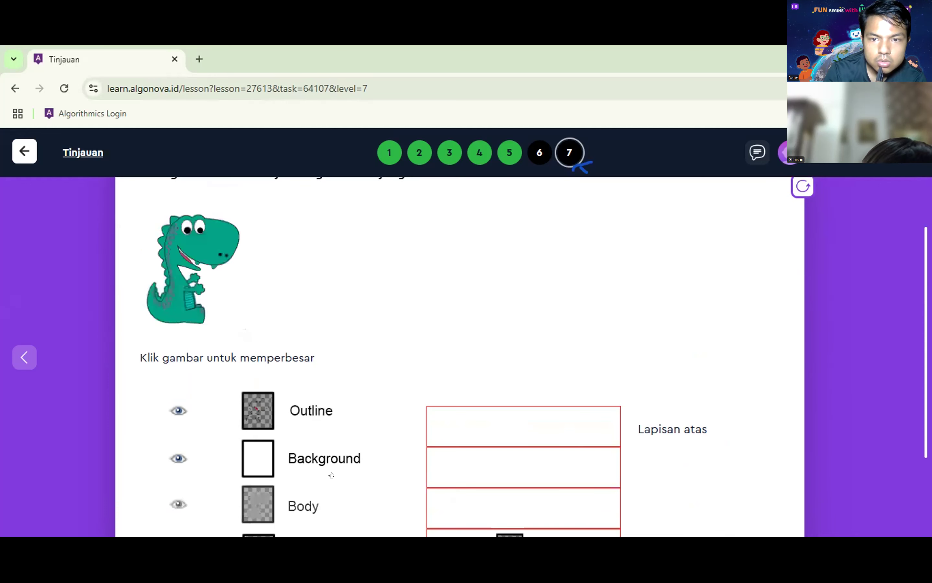
pyautogui.moveTo(345, 464); pyautogui.dragTo(446, 439)
pyautogui.scroll(-2, 505, 409)
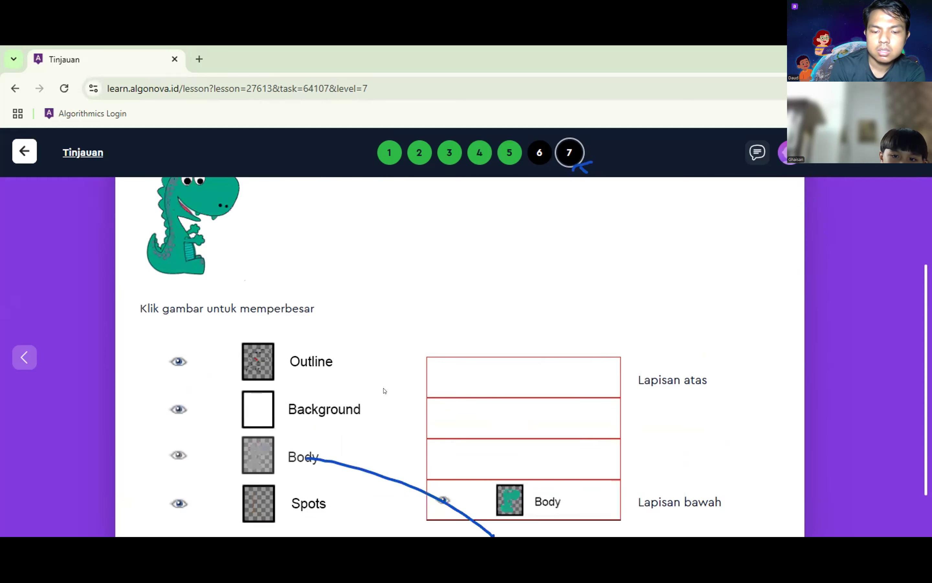
# Step: Reorder layers top to bottom as Spots, Outline, Body, Background, then return to lesson 4's tasks
pyautogui.moveTo(517, 487); pyautogui.dragTo(539, 489)
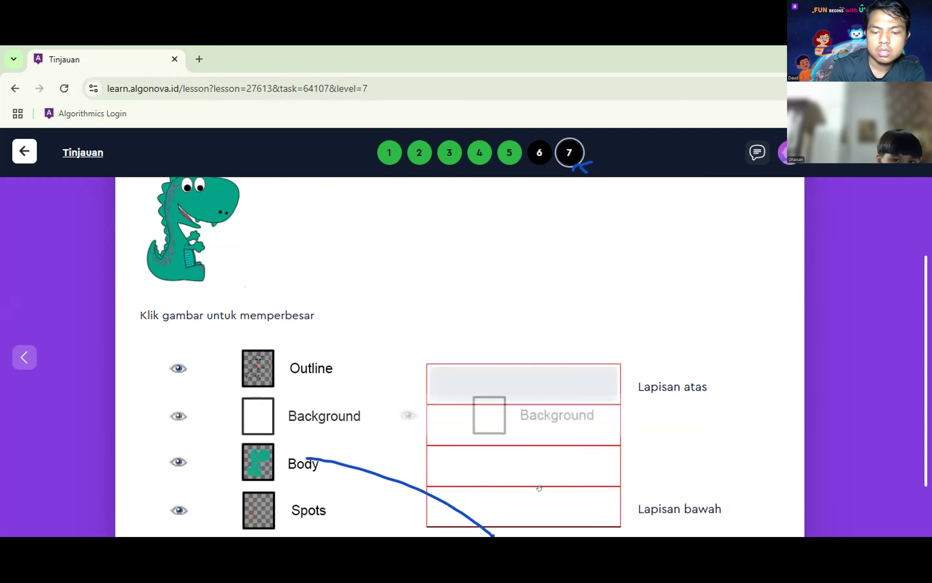
pyautogui.moveTo(280, 487); pyautogui.dragTo(281, 487)
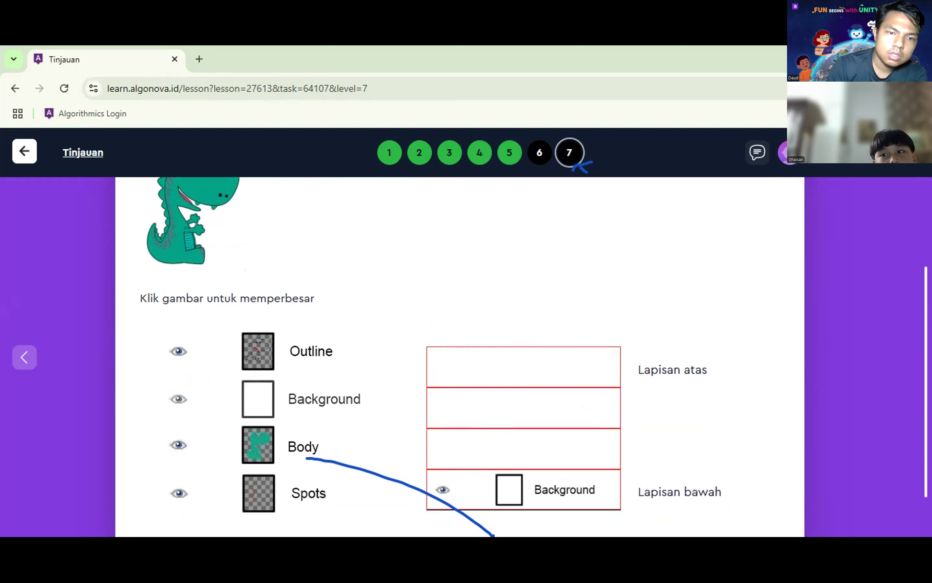
pyautogui.moveTo(309, 442)
pyautogui.mouseDown()
pyautogui.moveTo(379, 441)
pyautogui.moveTo(529, 413)
pyautogui.moveTo(516, 423)
pyautogui.mouseUp()
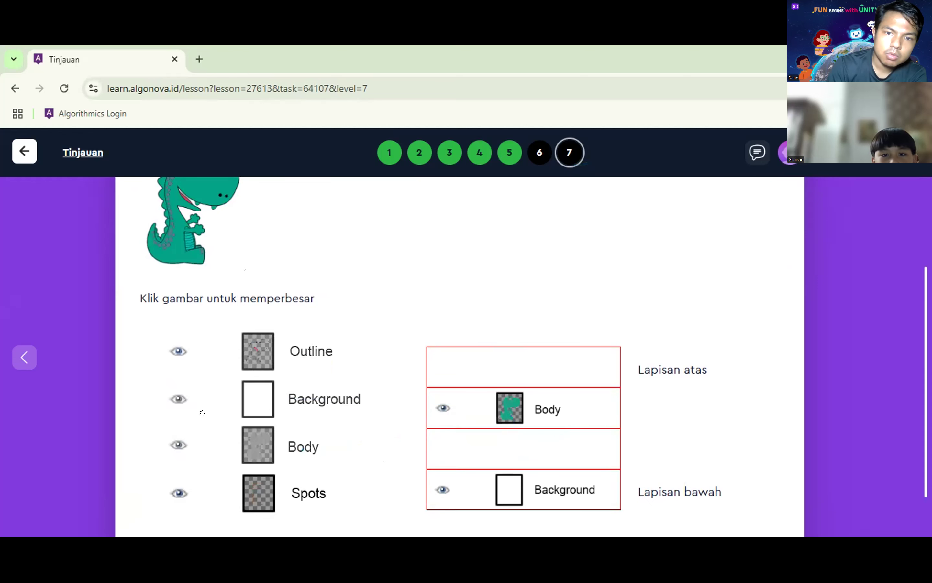
pyautogui.moveTo(499, 392); pyautogui.dragTo(492, 440)
pyautogui.moveTo(309, 354); pyautogui.dragTo(527, 411)
pyautogui.moveTo(312, 477); pyautogui.dragTo(546, 325)
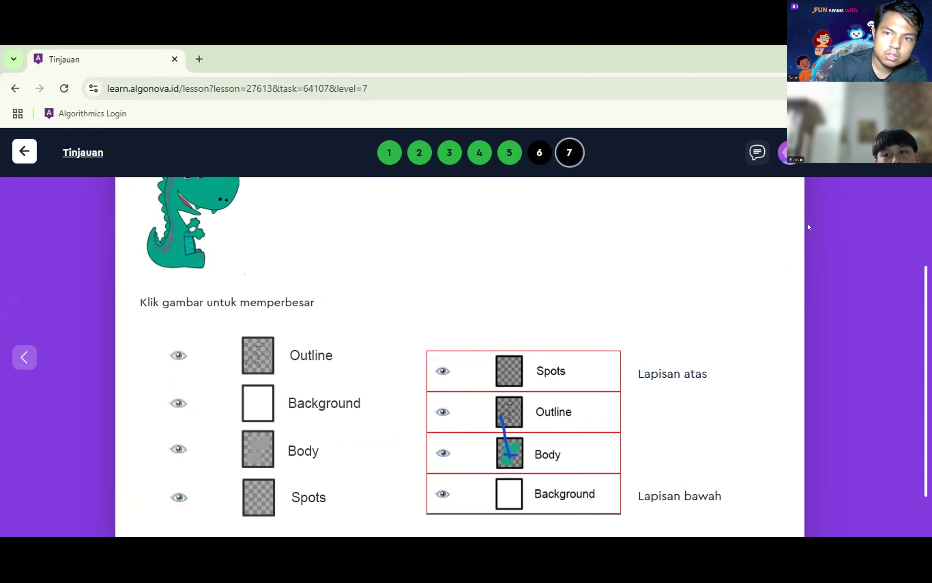
pyautogui.scroll(3, 801, 222)
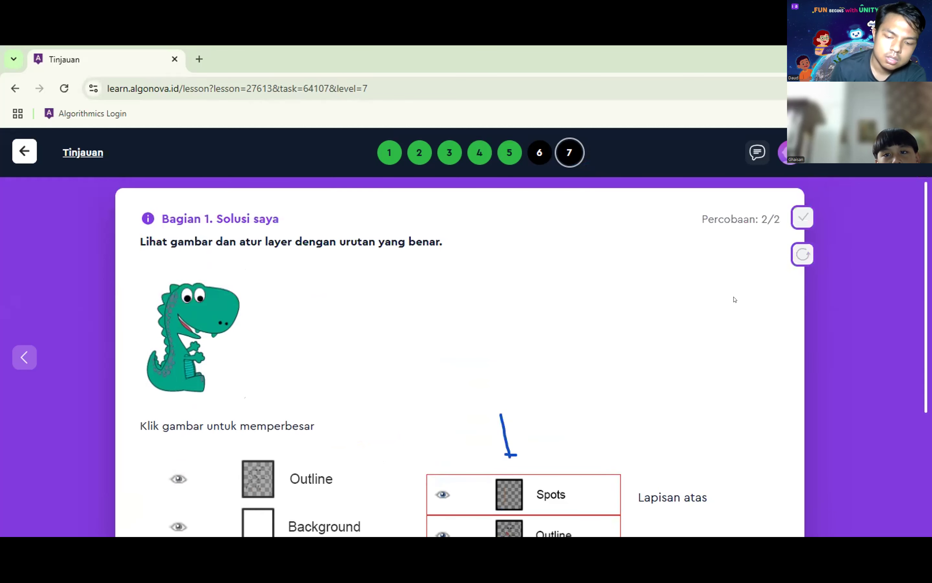
pyautogui.scroll(-4, 690, 311)
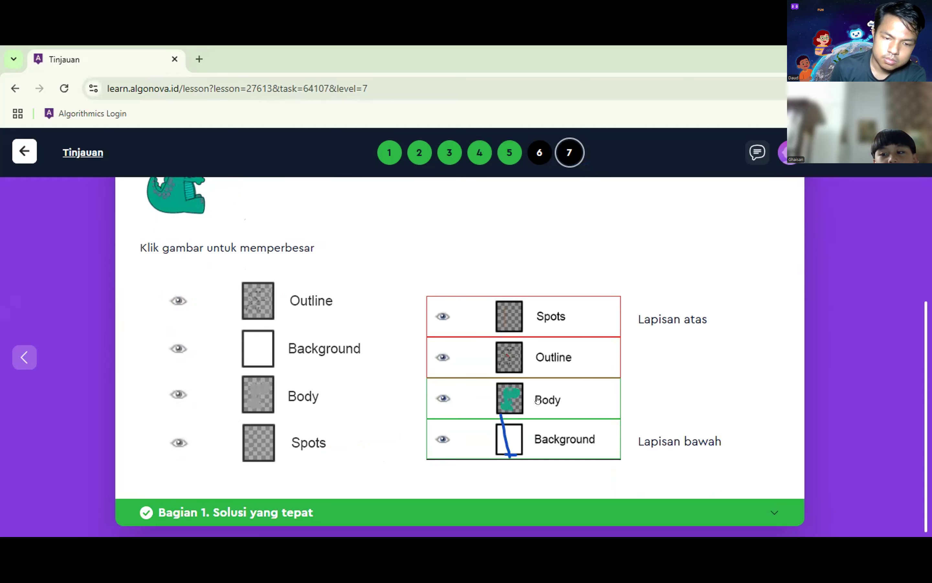
pyautogui.click(24, 158)
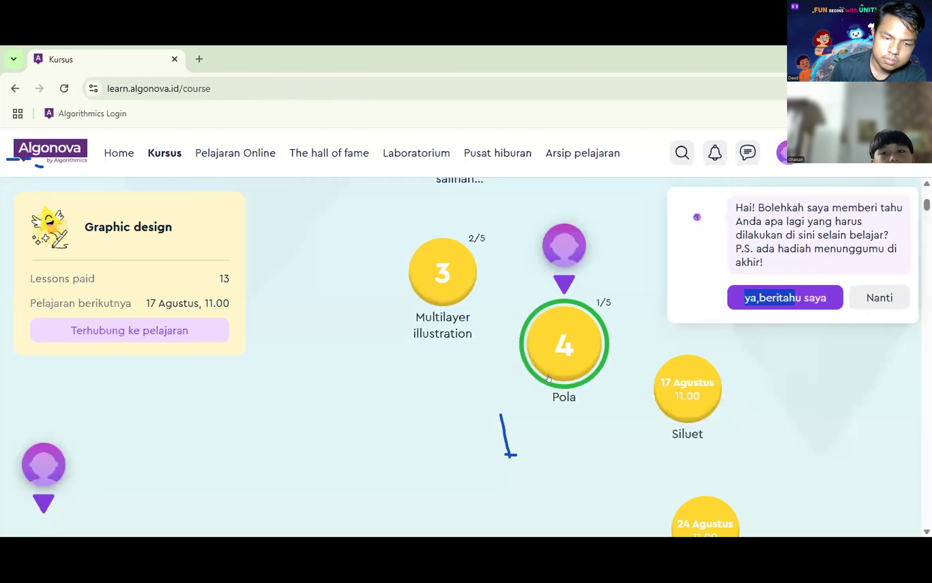
pyautogui.click(517, 390)
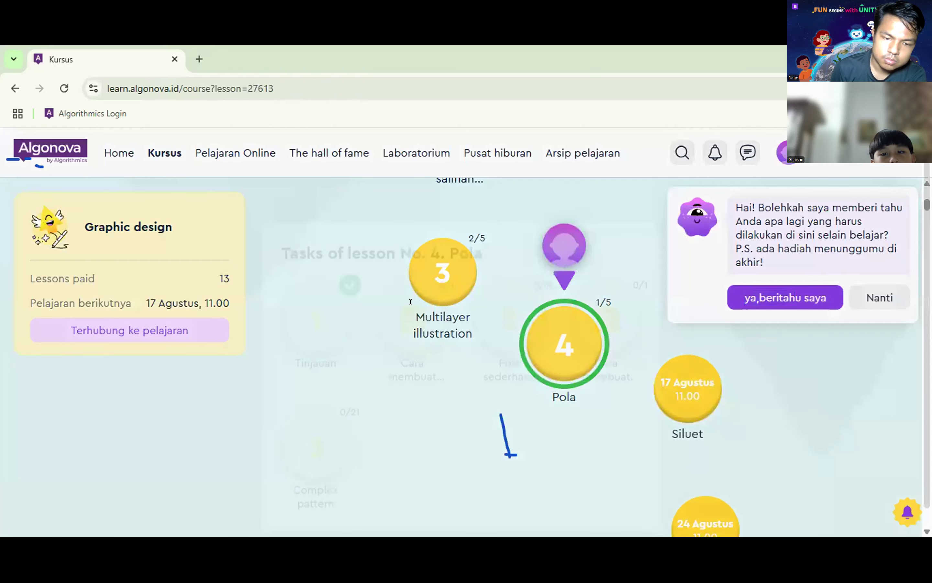
# Step: Look through Cara membuat pola sederhana, then bring up link options for the Notebook.xcf blank
pyautogui.click(421, 259)
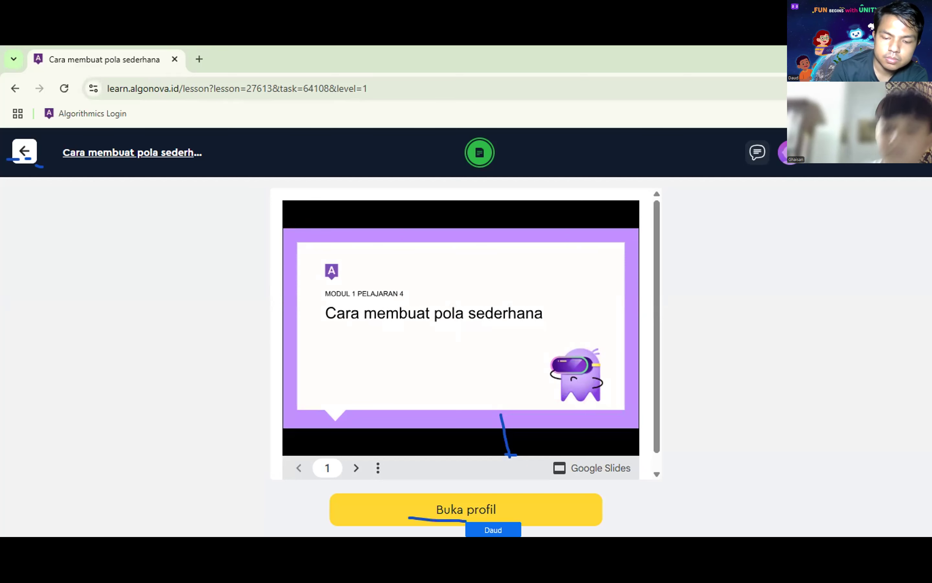
pyautogui.click(323, 520)
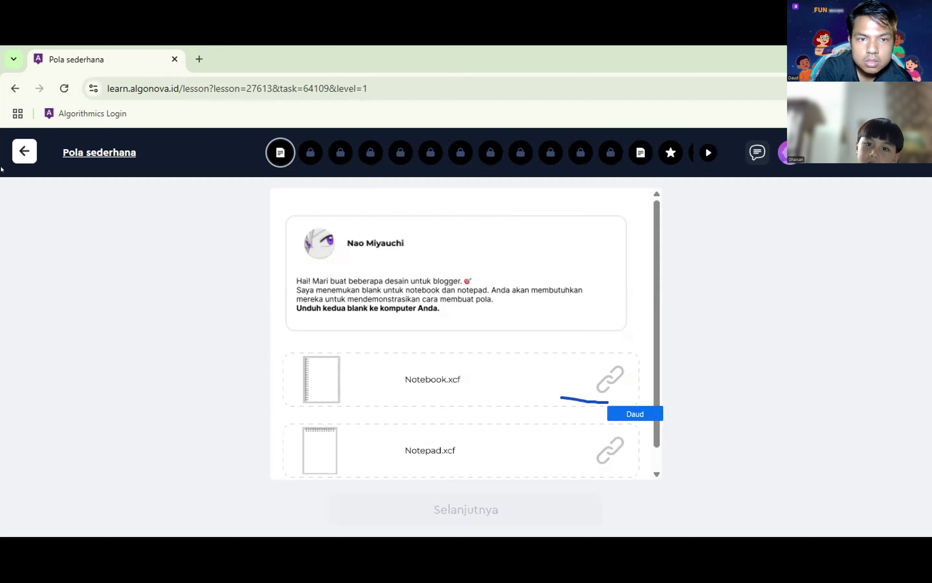
pyautogui.rightClick(526, 390)
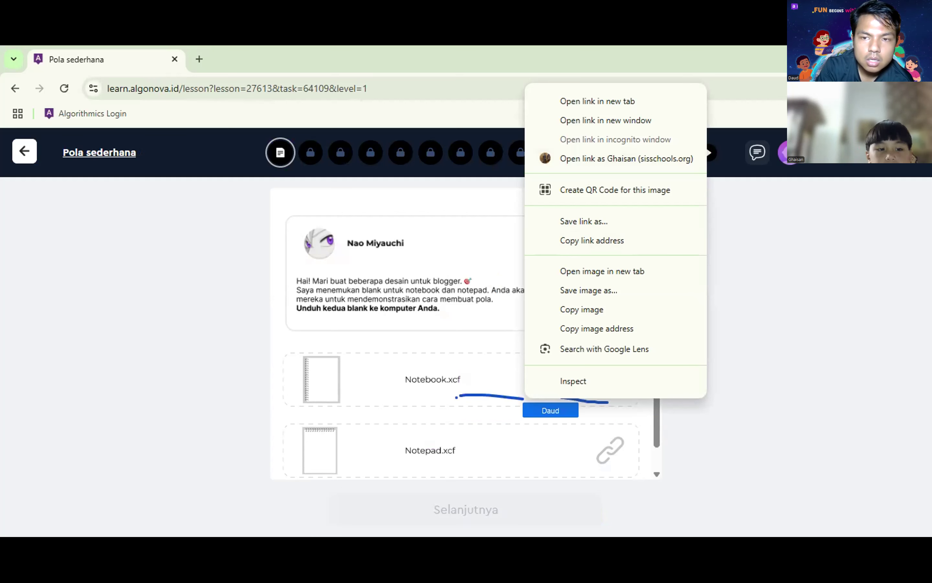
# Step: Open the Notebook.xcf Drive page in a new tab and download the 77.6 KB file
pyautogui.click(431, 380)
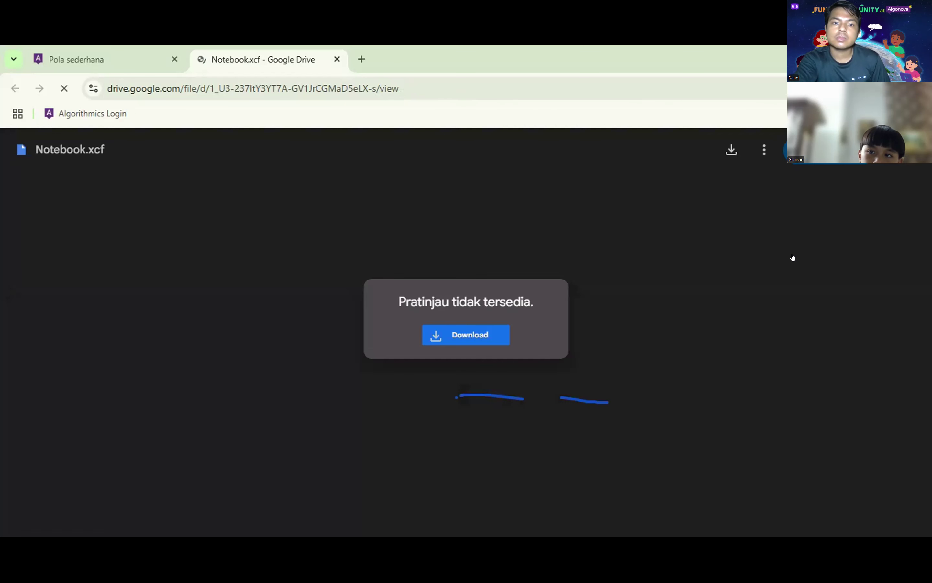
pyautogui.click(731, 151)
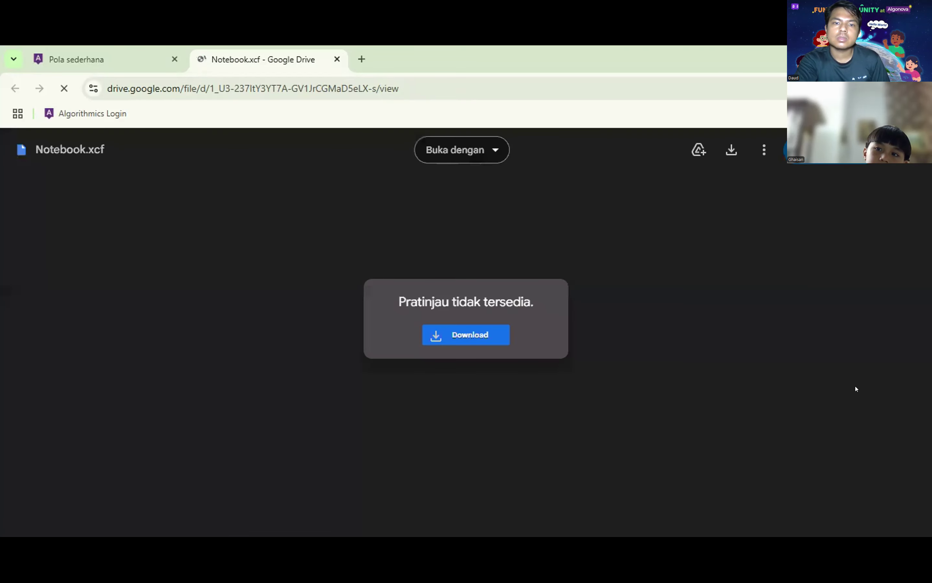
pyautogui.click(732, 152)
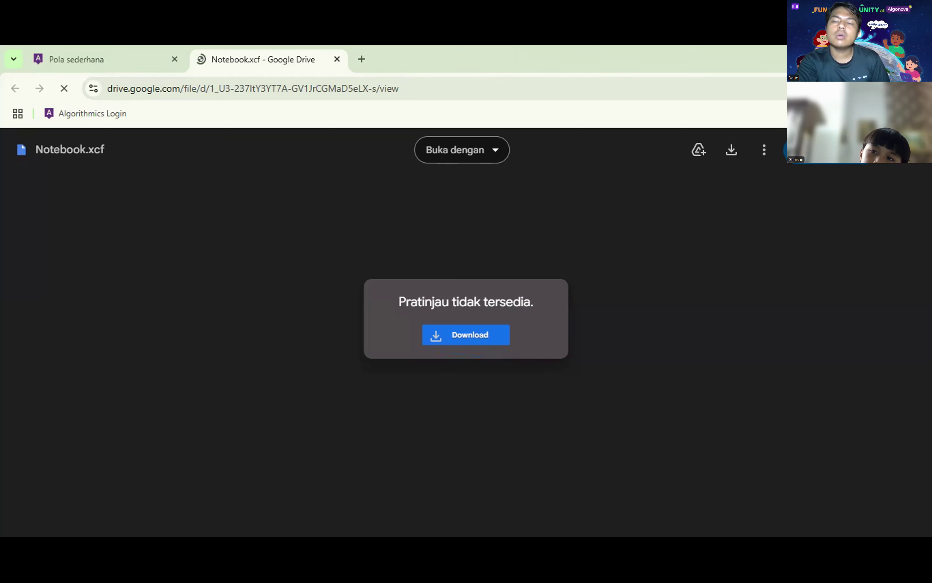
pyautogui.click(731, 150)
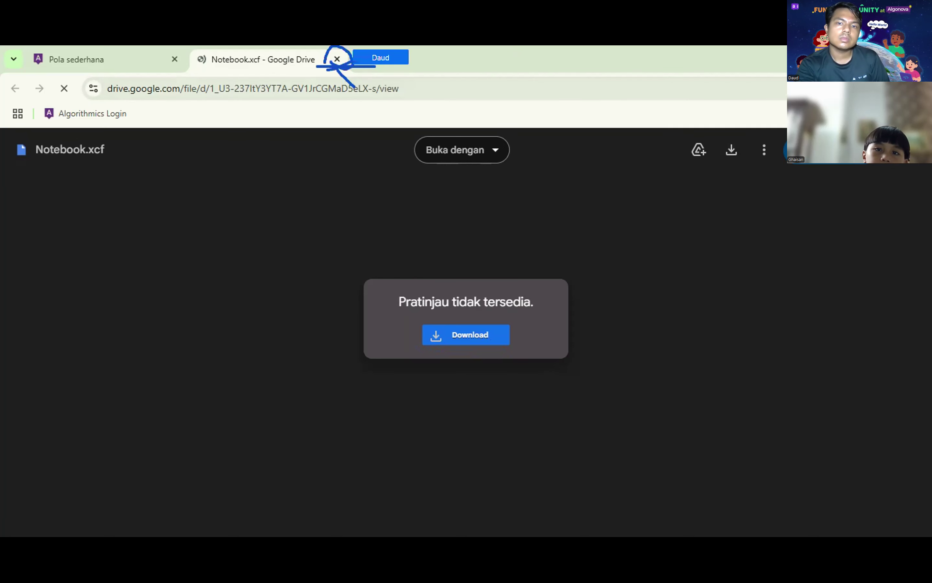
# Step: Close the Notebook.xcf page, open Crown.xcf in a new tab, and download it (10.2 KB)
pyautogui.click(336, 59)
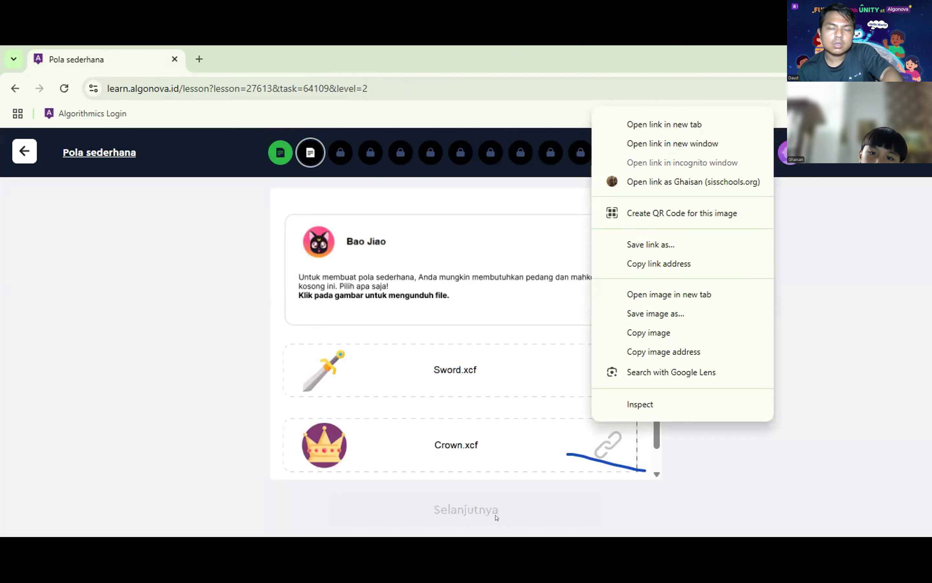
pyautogui.click(462, 463)
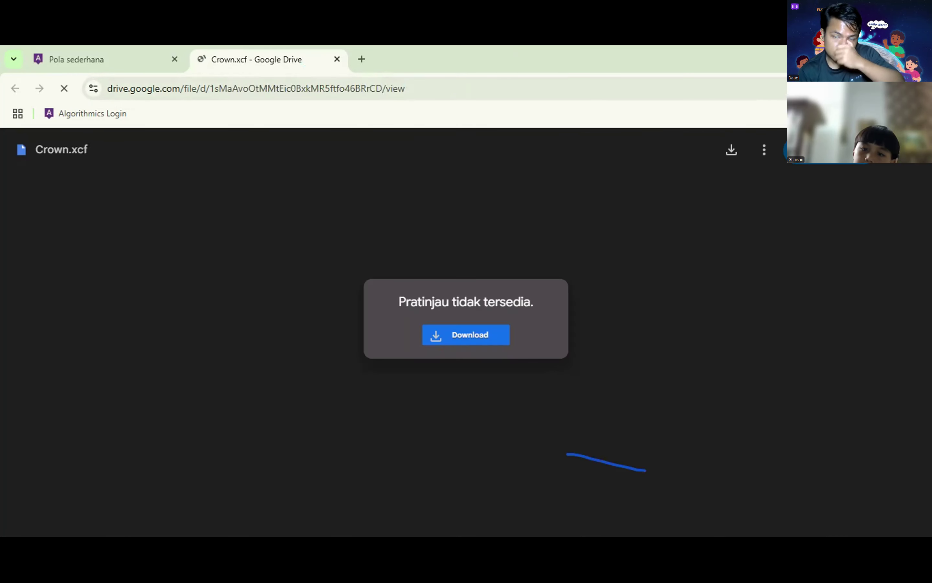
pyautogui.click(464, 335)
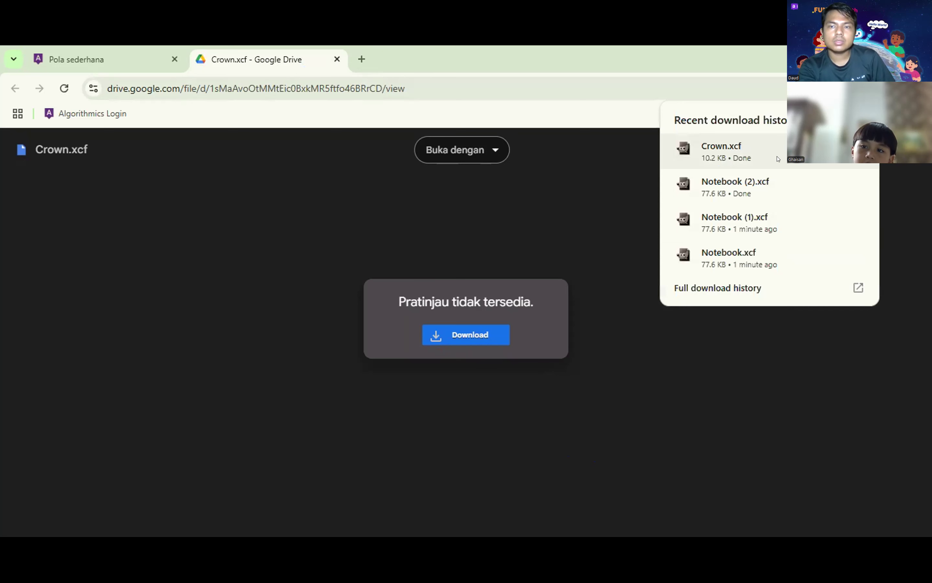
# Step: Launch Crown.xcf in GIMP from Chrome's recent downloads list
pyautogui.click(755, 151)
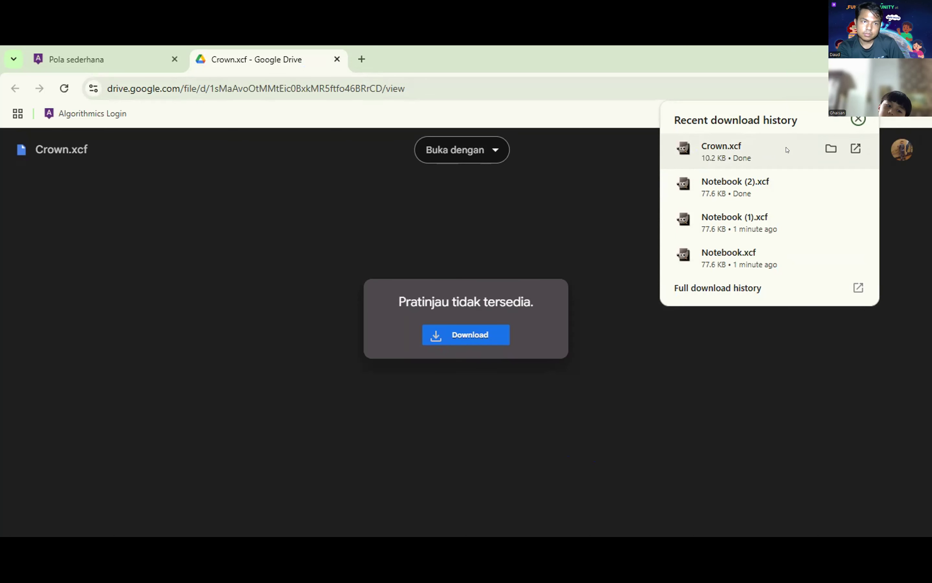
pyautogui.click(808, 137)
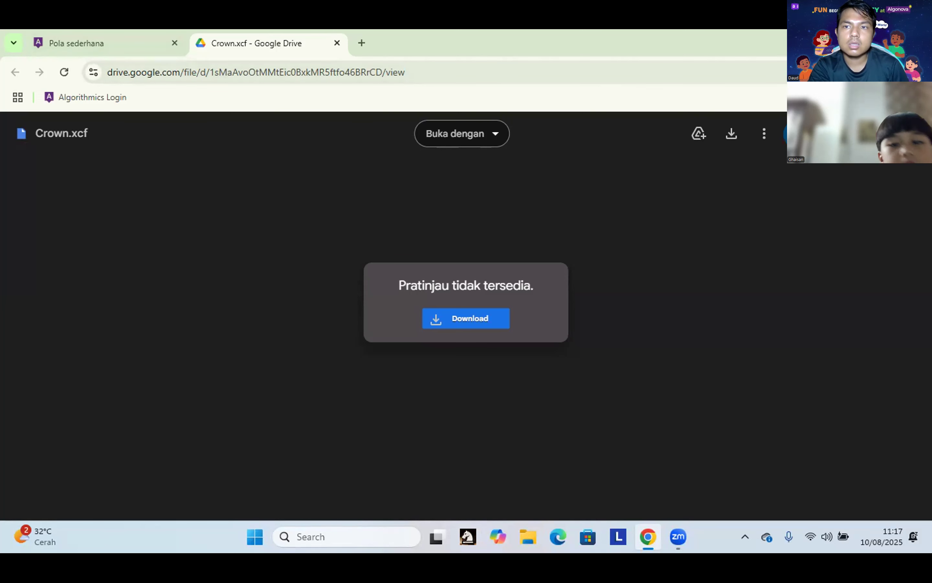
pyautogui.click(868, 72)
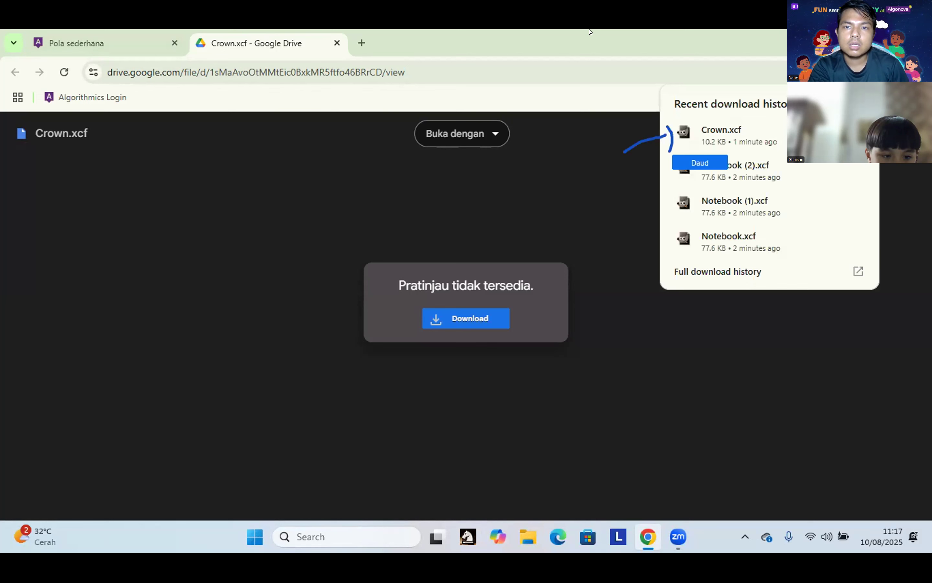
pyautogui.click(713, 131)
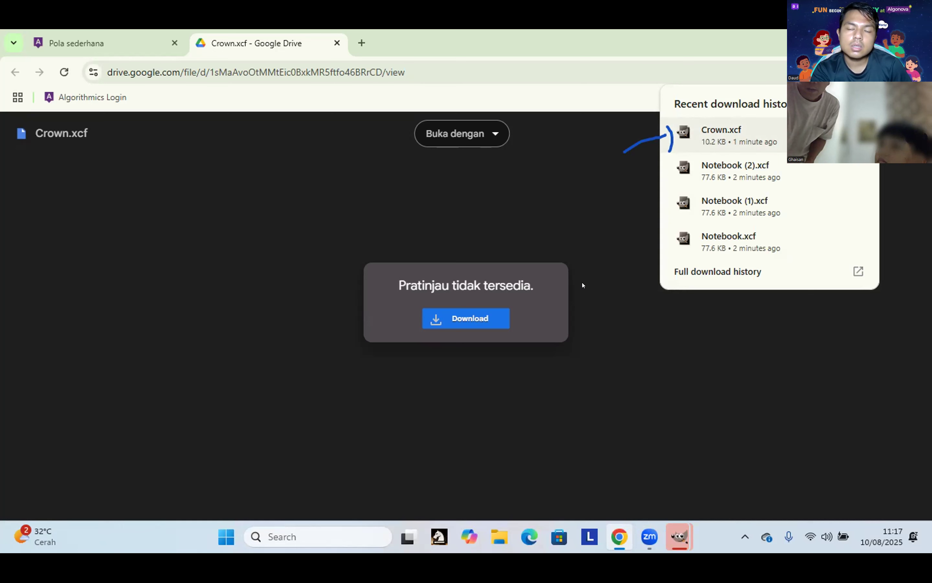
# Step: Dismiss the downloads list and duplicate the Фон layer as Фон copy
pyautogui.click(578, 340)
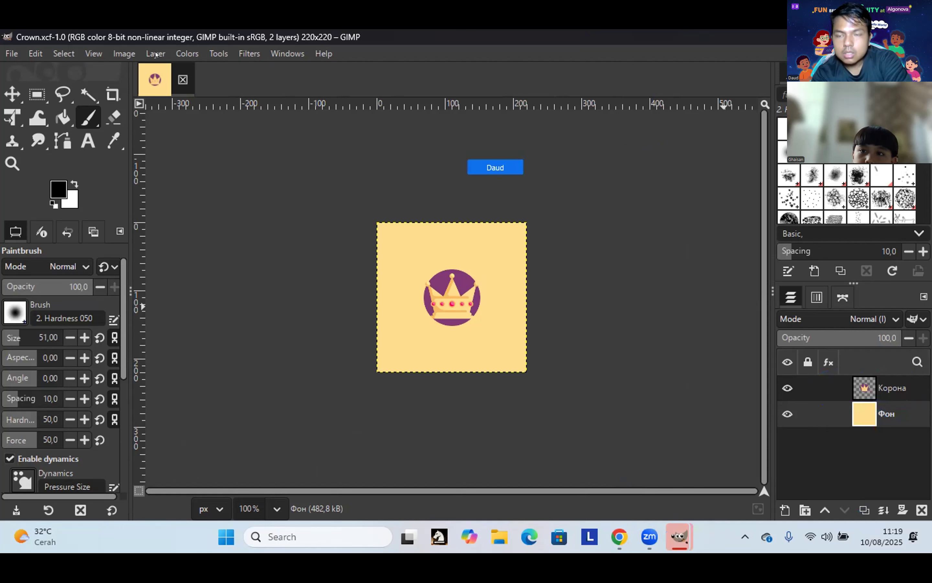
pyautogui.click(855, 514)
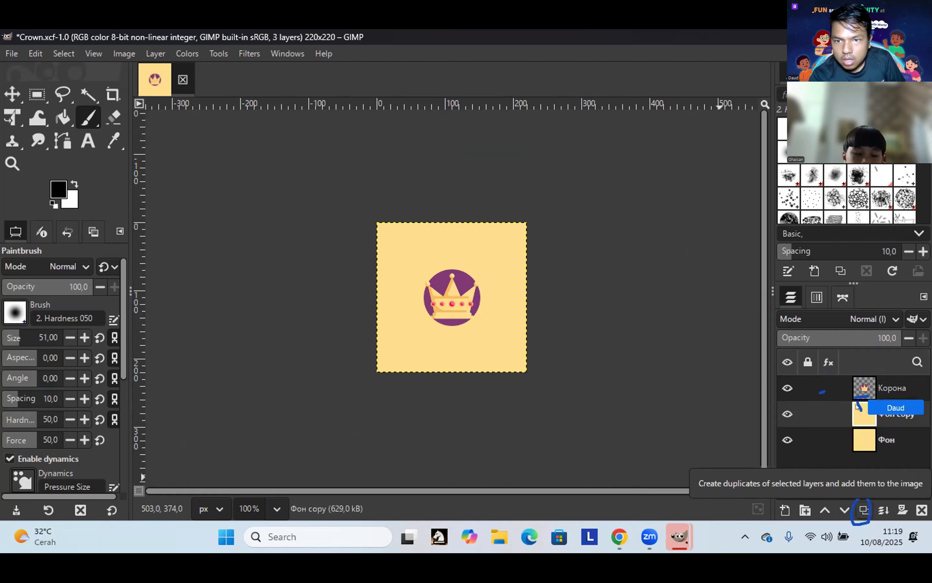
# Step: Delete the Фон copy and Фон layers, keeping only the Корона crown layer
pyautogui.doubleClick(821, 405)
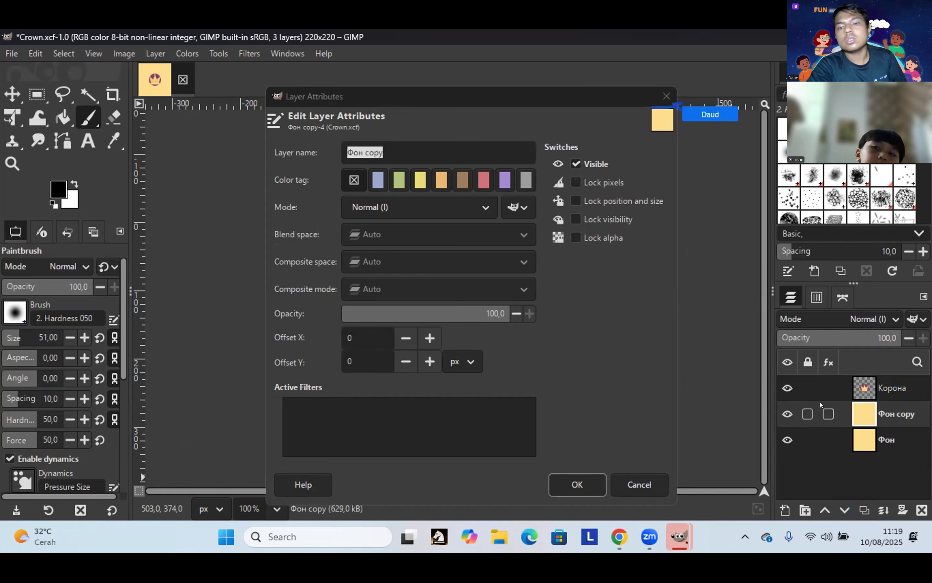
pyautogui.click(666, 96)
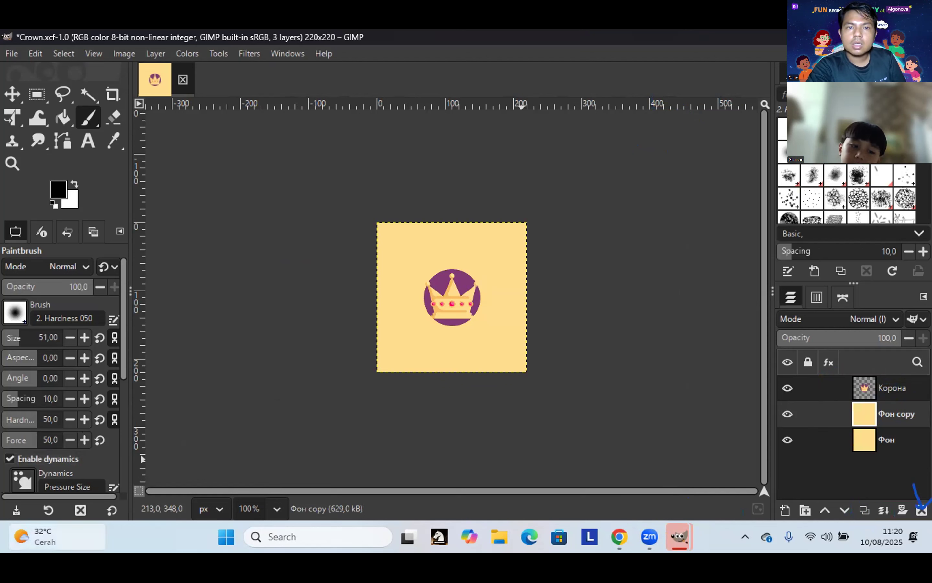
pyautogui.moveTo(53, 542)
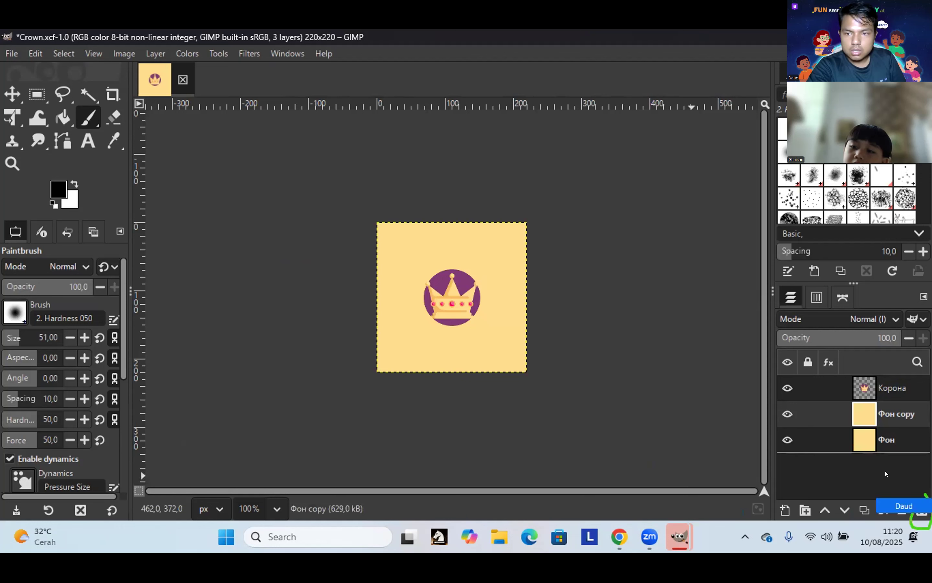
pyautogui.click(920, 512)
pyautogui.click(921, 512)
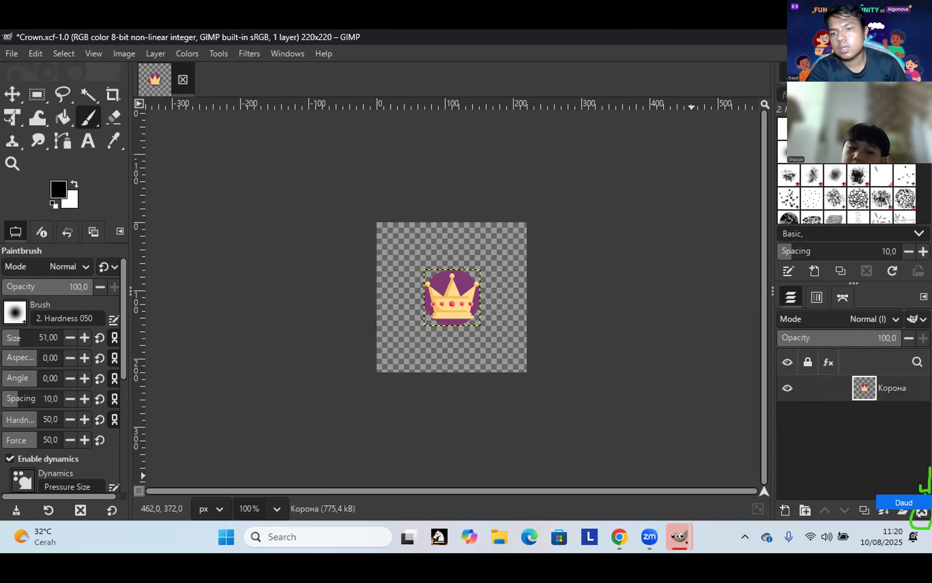
# Step: Undo the layer deletions so both the Корона crown and Фон background are restored
pyautogui.click(920, 509)
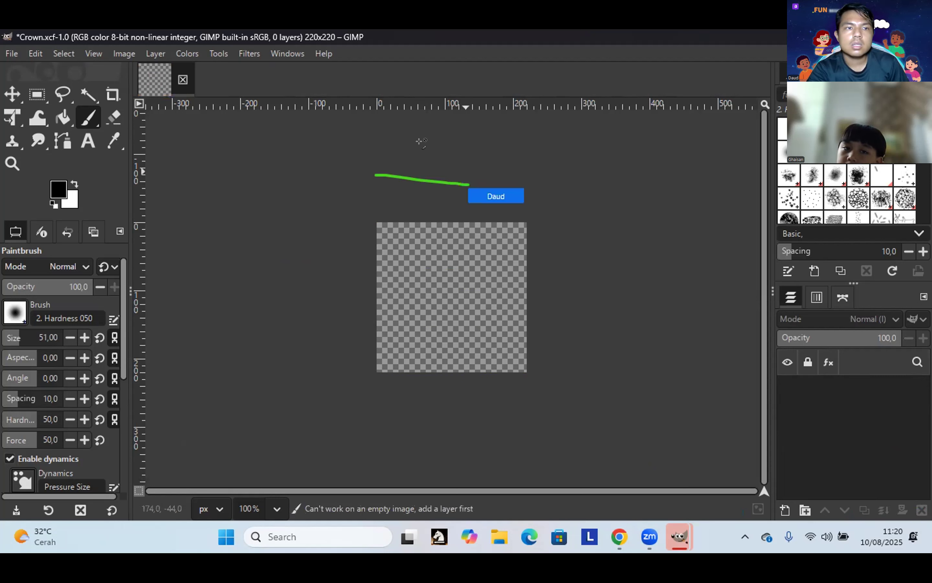
pyautogui.click(34, 55)
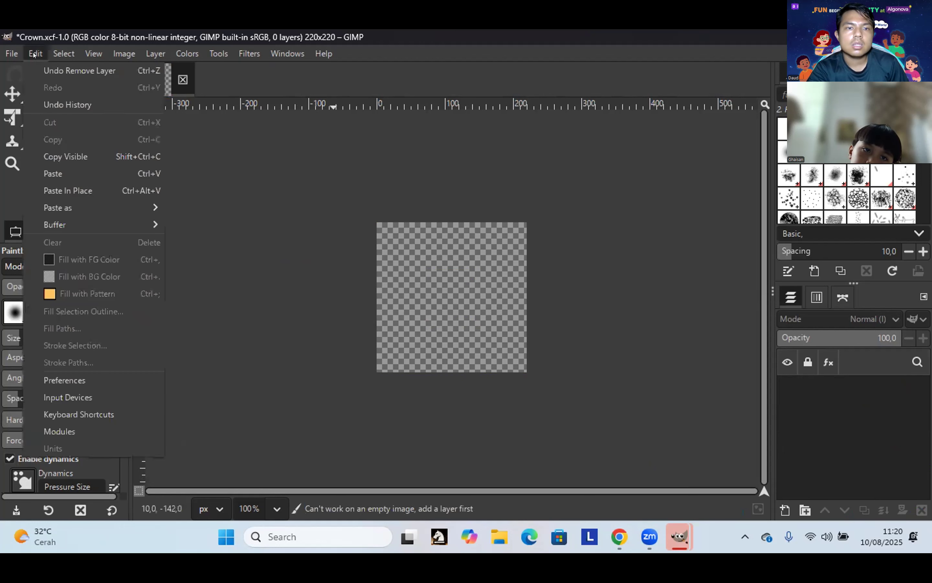
pyautogui.click(69, 73)
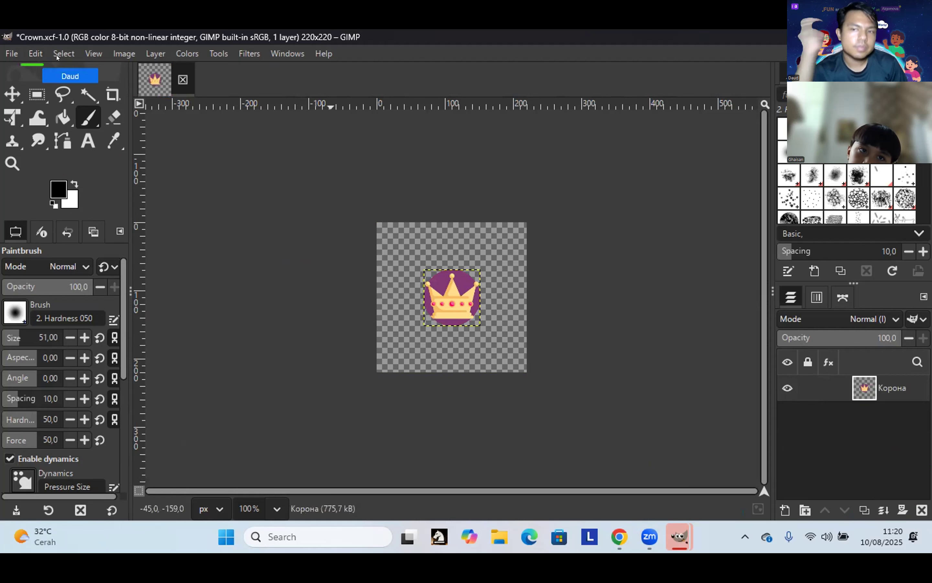
pyautogui.click(35, 57)
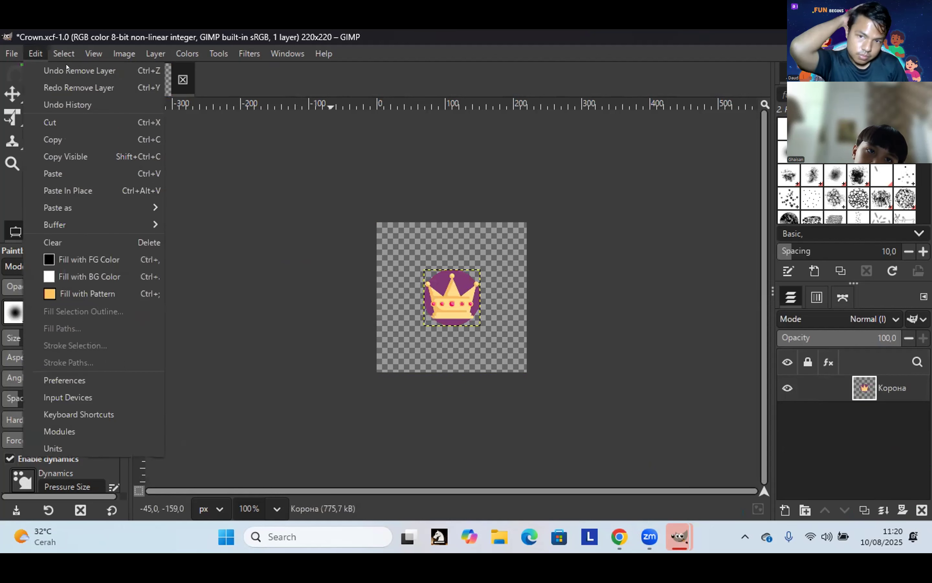
pyautogui.click(38, 57)
pyautogui.click(46, 56)
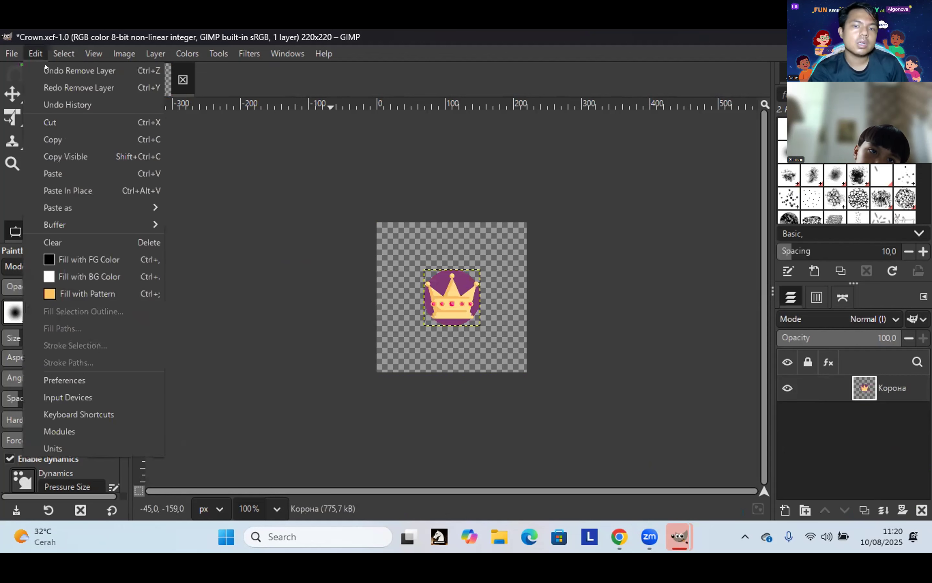
pyautogui.click(47, 73)
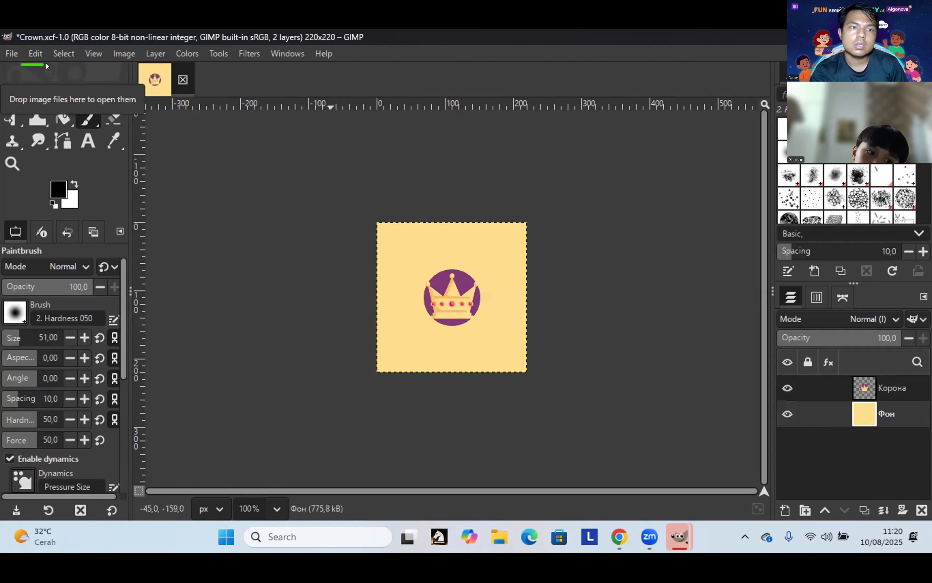
pyautogui.click(921, 510)
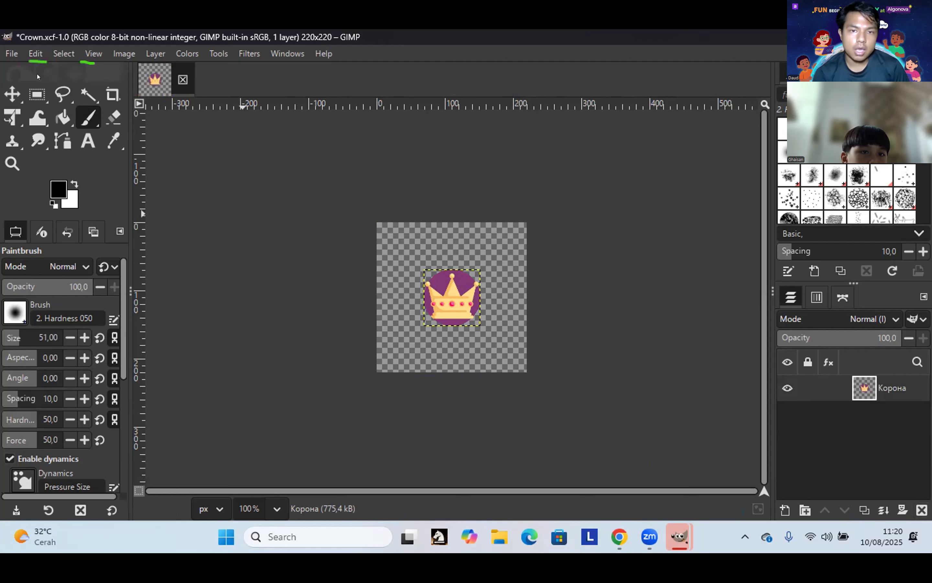
pyautogui.click(35, 53)
pyautogui.hotkey('ctrl', 'z')
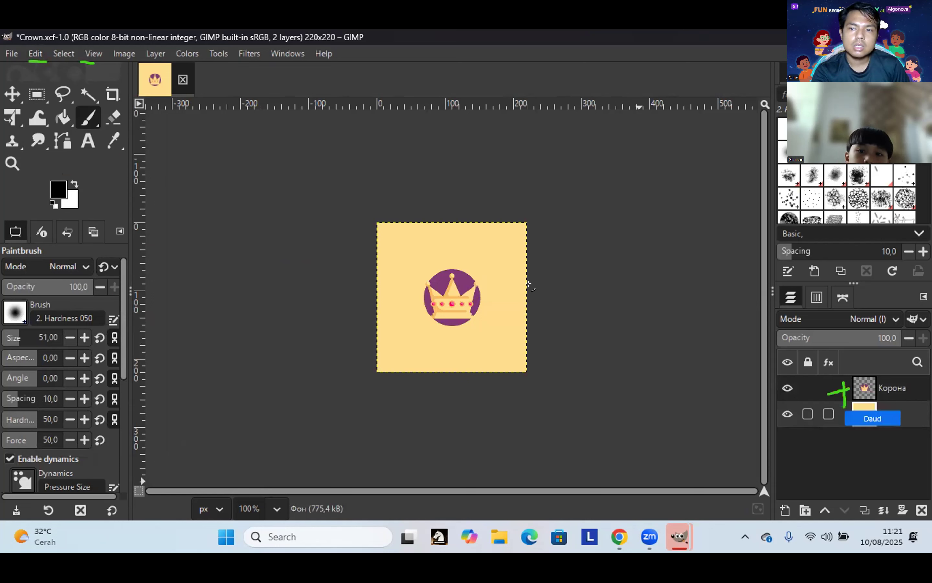
# Step: Dab dark paint on the background under the crown, then duplicate the Корона layer
pyautogui.click(444, 276)
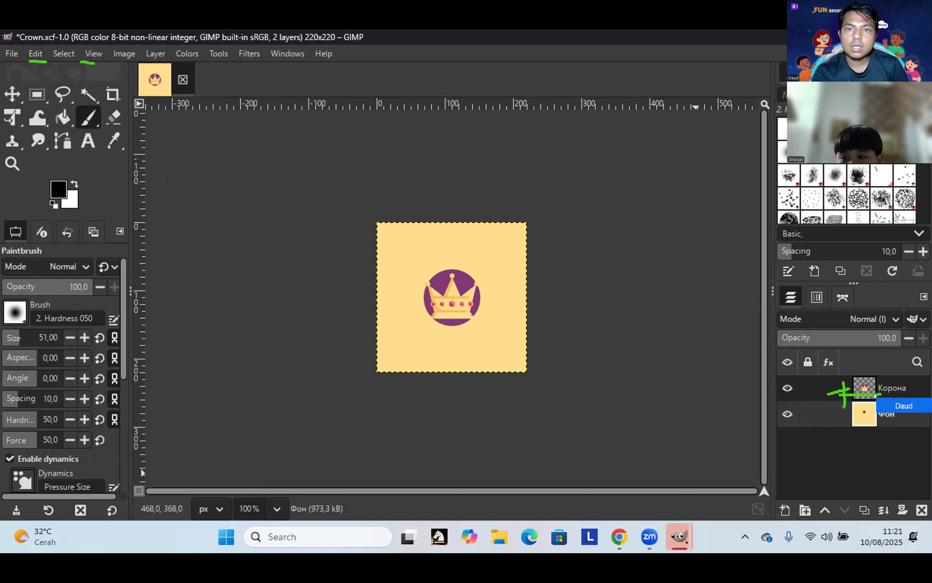
pyautogui.click(864, 383)
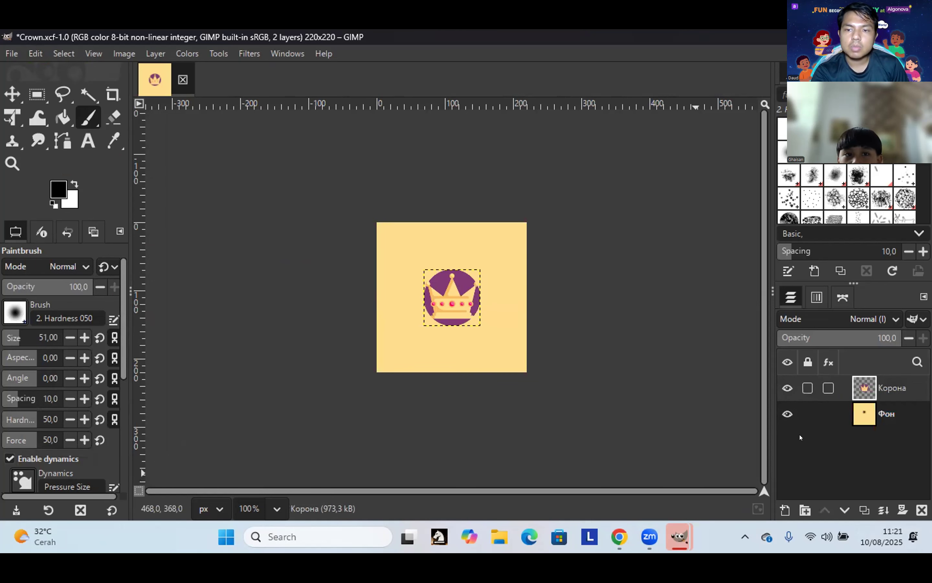
pyautogui.click(864, 510)
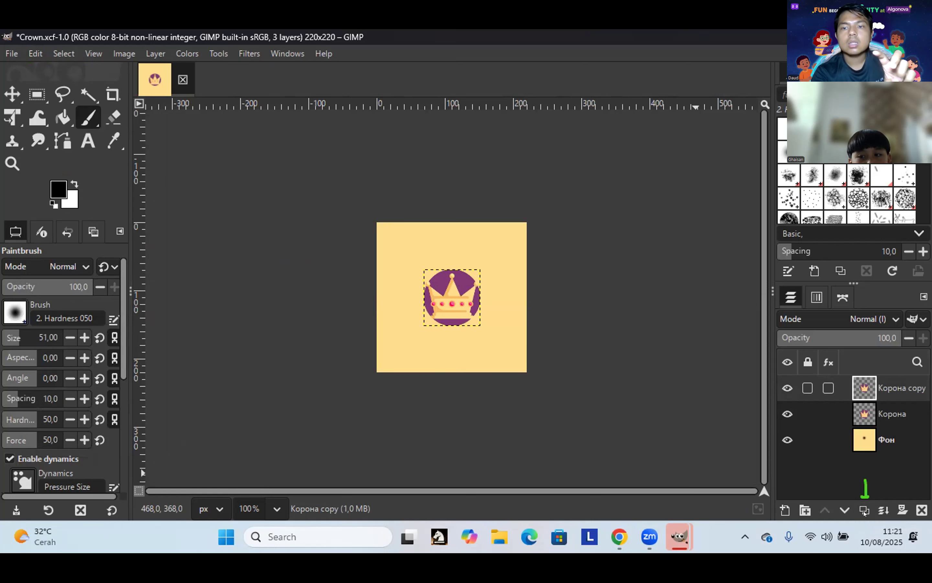
# Step: Duplicate the Корона layer twice more with Shift+Ctrl+D, undoing two stray paint strokes
pyautogui.hotkey('shift', 'ctrl', 'd')
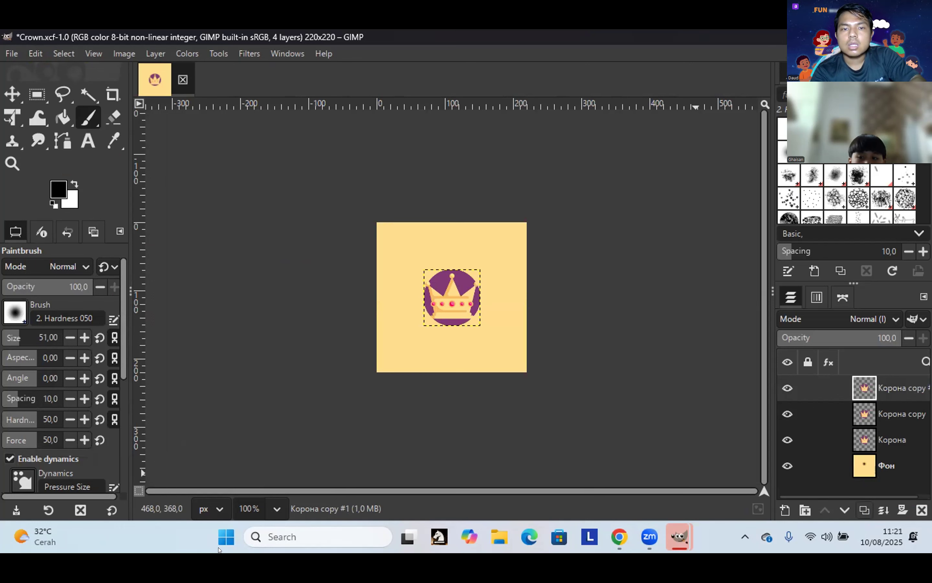
pyautogui.hotkey('shift', 'ctrl', 'd')
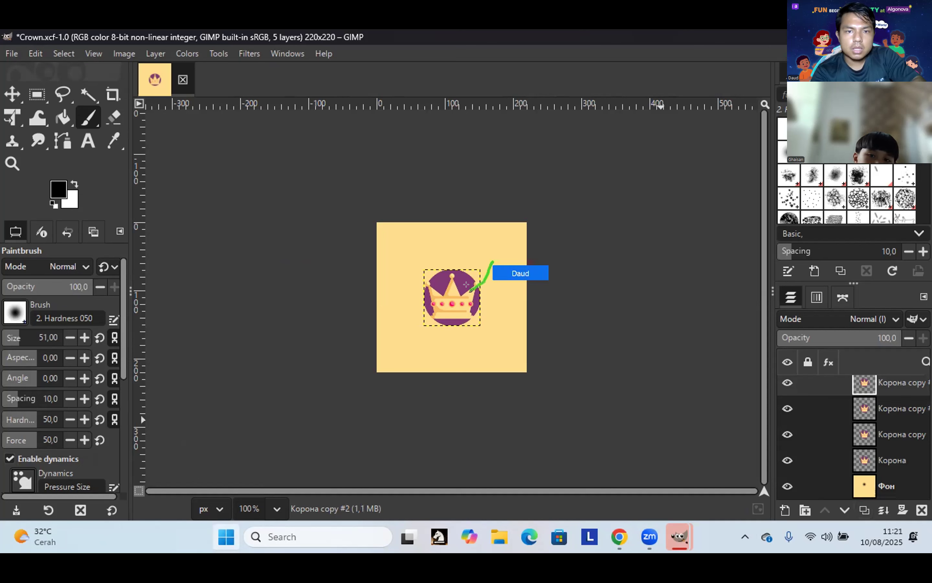
pyautogui.moveTo(400, 255); pyautogui.dragTo(452, 286)
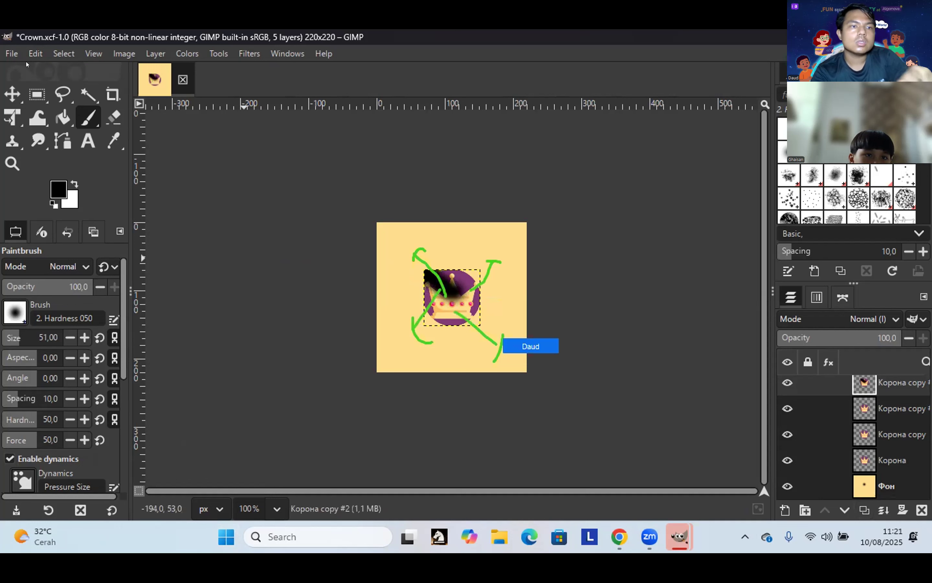
pyautogui.click(18, 56)
pyautogui.moveTo(37, 61)
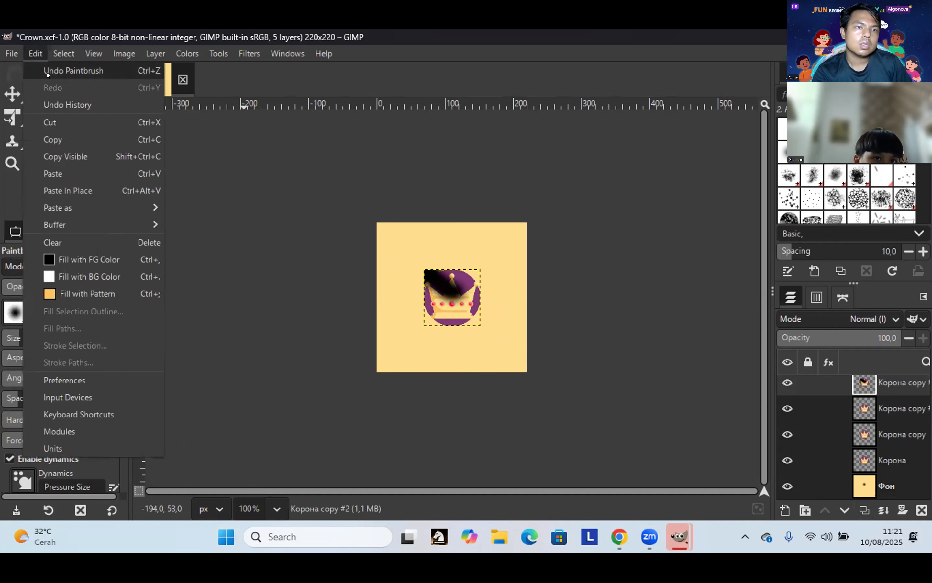
pyautogui.hotkey('ctrl', 'z')
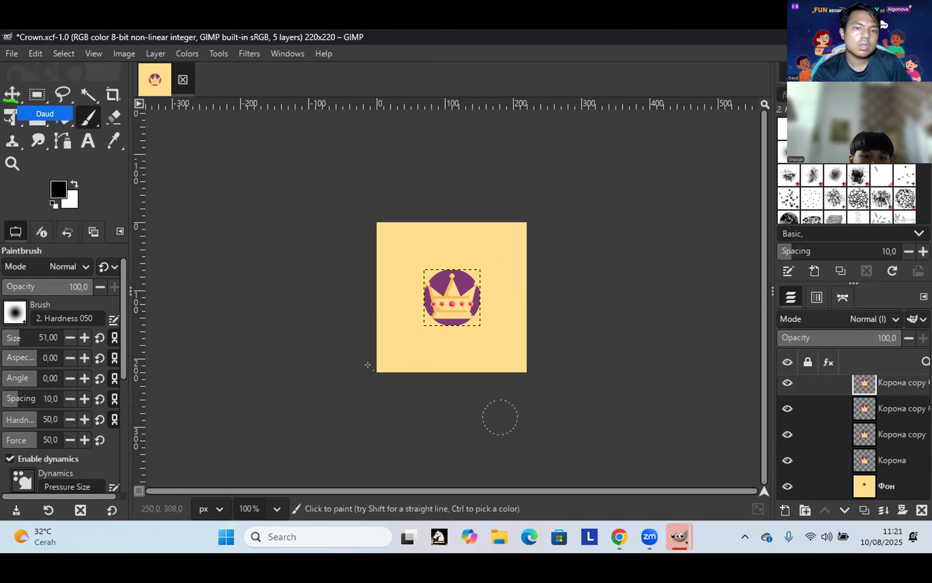
pyautogui.moveTo(388, 299)
pyautogui.mouseDown()
pyautogui.moveTo(425, 315)
pyautogui.moveTo(470, 266)
pyautogui.mouseUp()
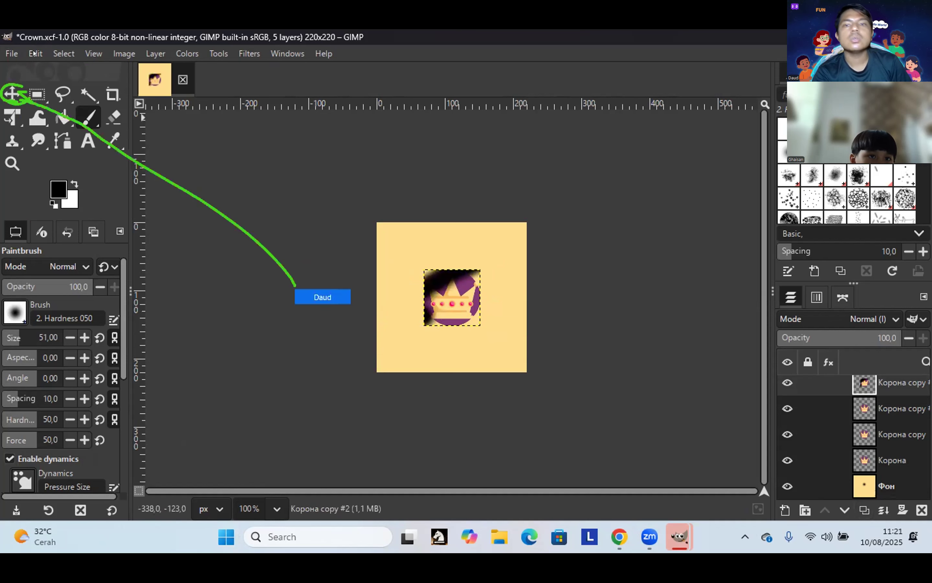
pyautogui.click(42, 56)
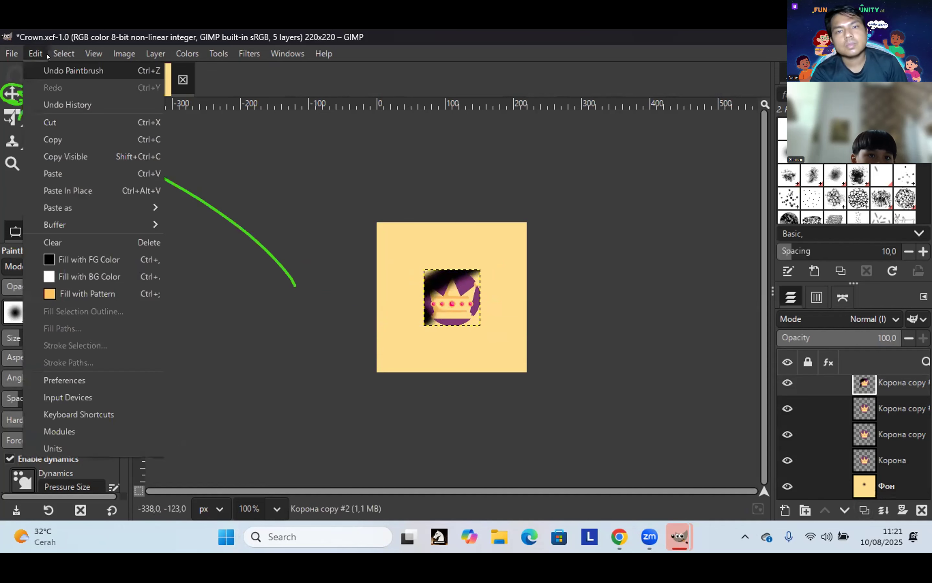
pyautogui.click(71, 70)
pyautogui.click(12, 92)
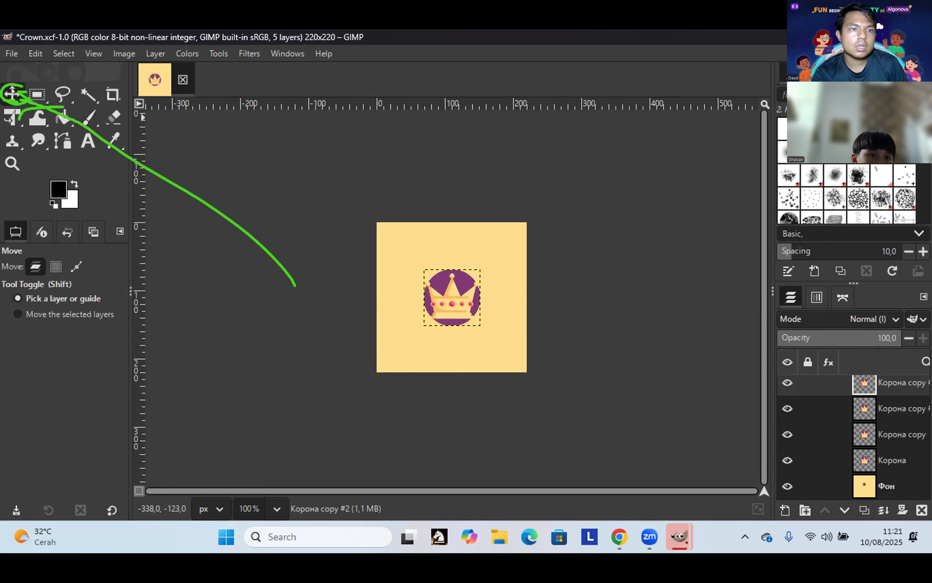
# Step: Drag crown copies toward the tile corners, undoing two misplaced moves
pyautogui.moveTo(441, 292); pyautogui.dragTo(403, 244)
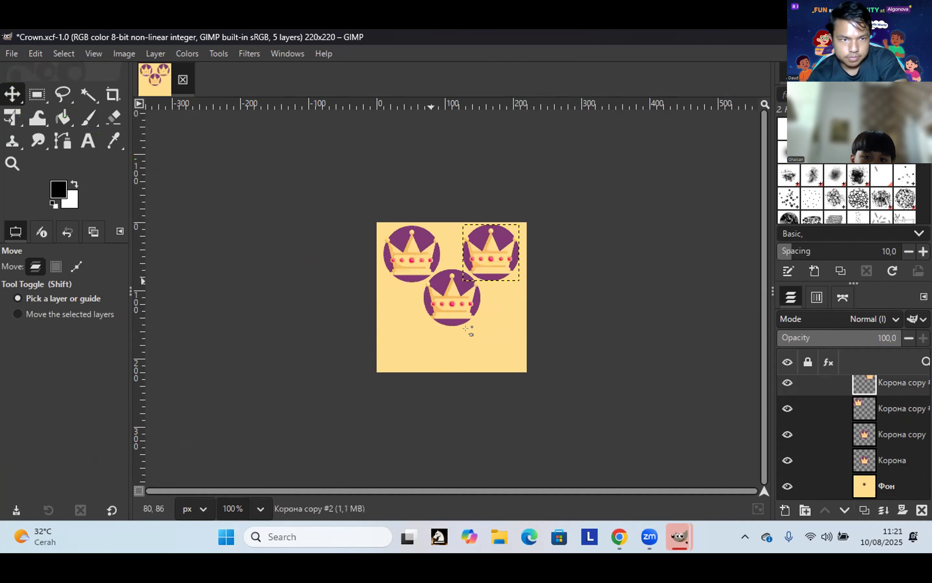
pyautogui.moveTo(436, 291); pyautogui.dragTo(474, 334)
pyautogui.moveTo(453, 297); pyautogui.dragTo(435, 334)
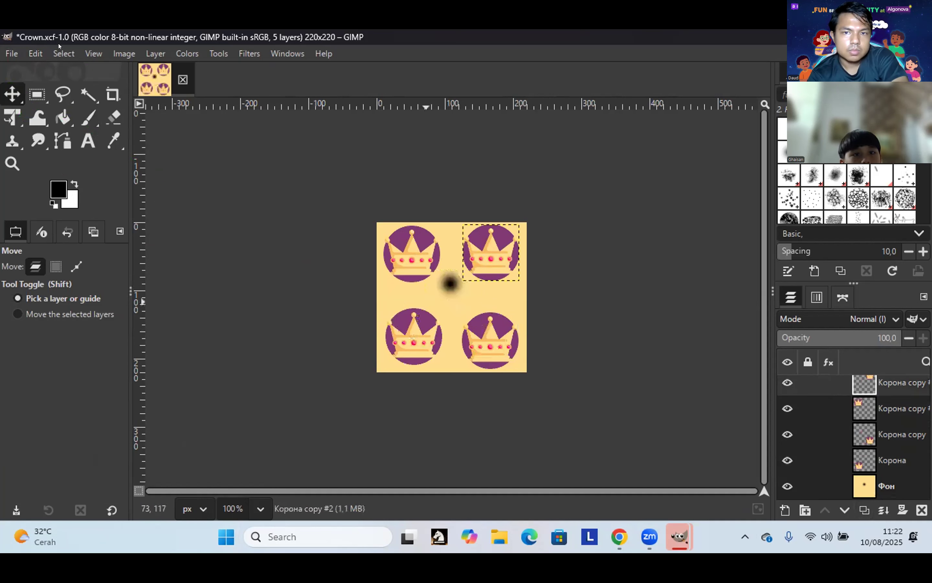
pyautogui.click(53, 55)
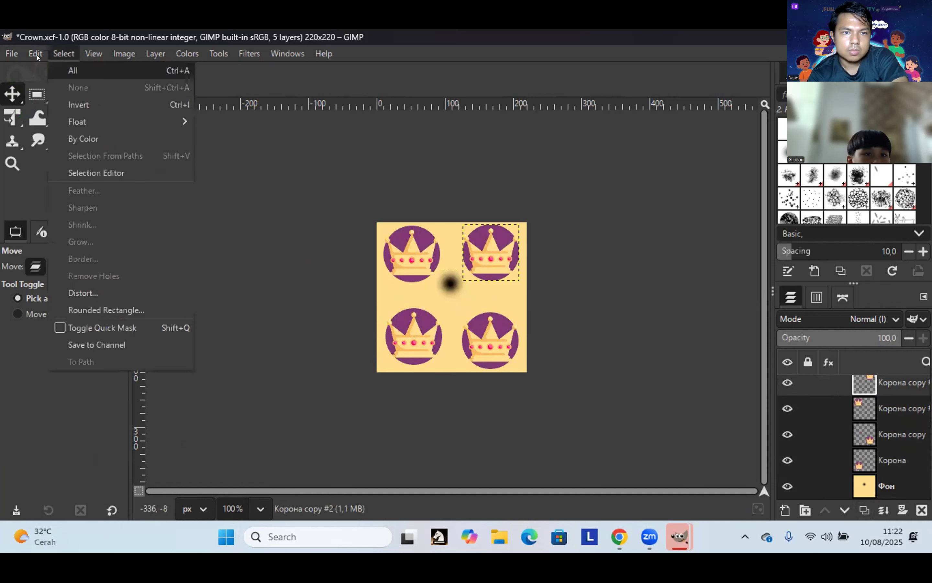
pyautogui.moveTo(45, 57)
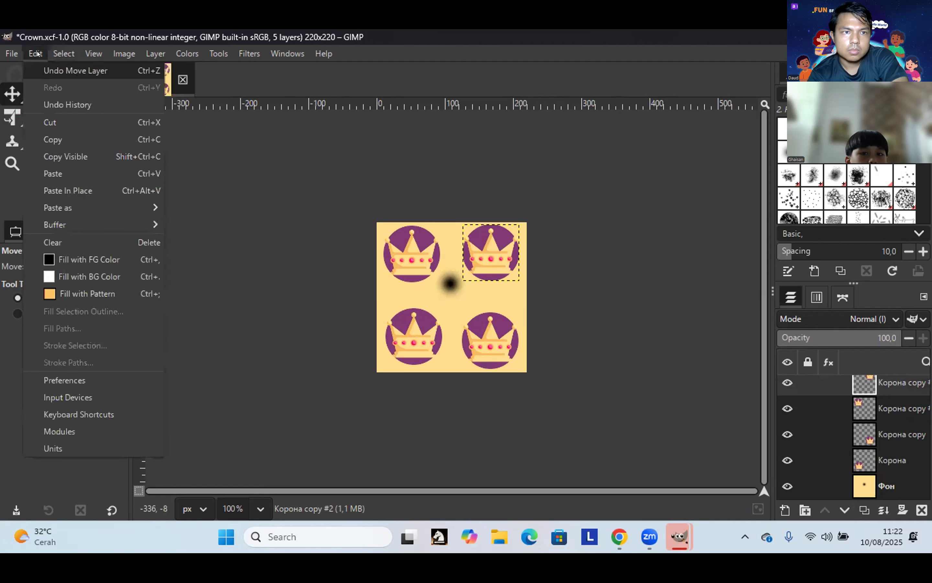
pyautogui.hotkey('ctrl', 'z')
pyautogui.click(35, 53)
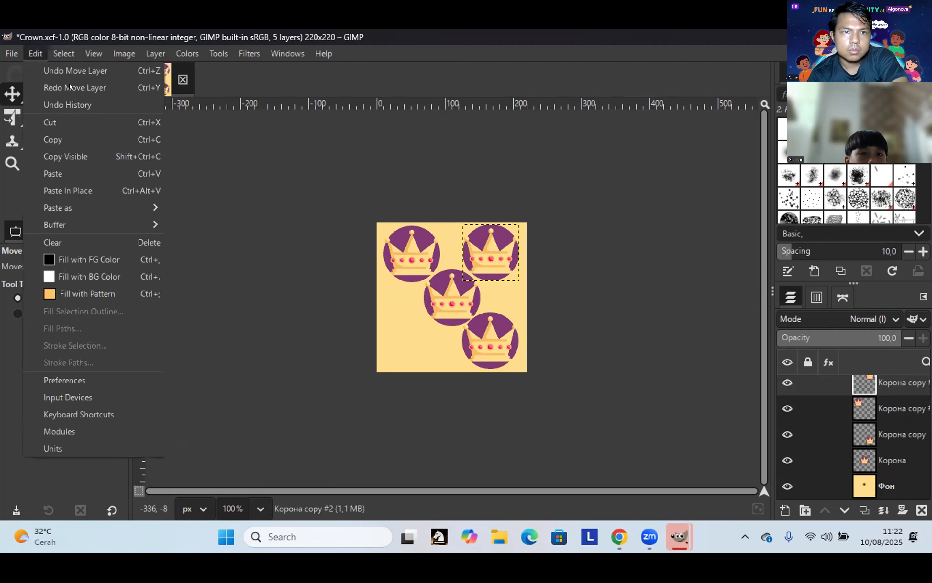
pyautogui.click(89, 70)
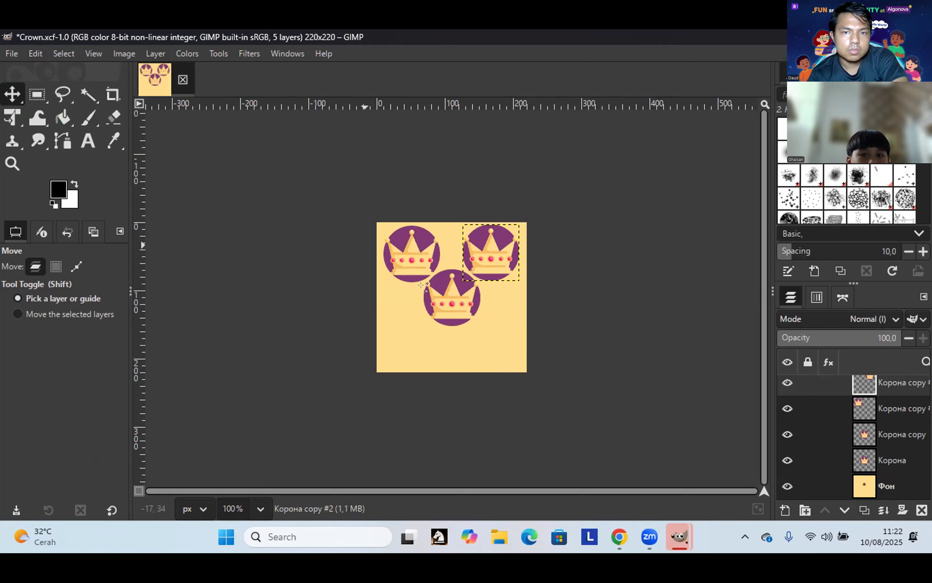
# Step: Place crowns in the bottom-right and bottom-left corners to complete the 2×2 grid
pyautogui.moveTo(456, 308); pyautogui.dragTo(498, 354)
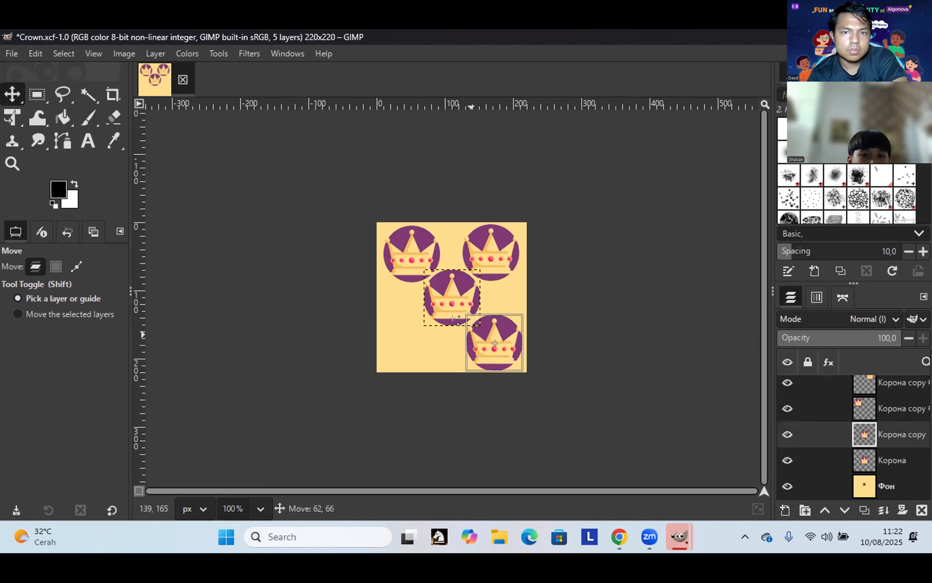
pyautogui.moveTo(441, 302); pyautogui.dragTo(407, 340)
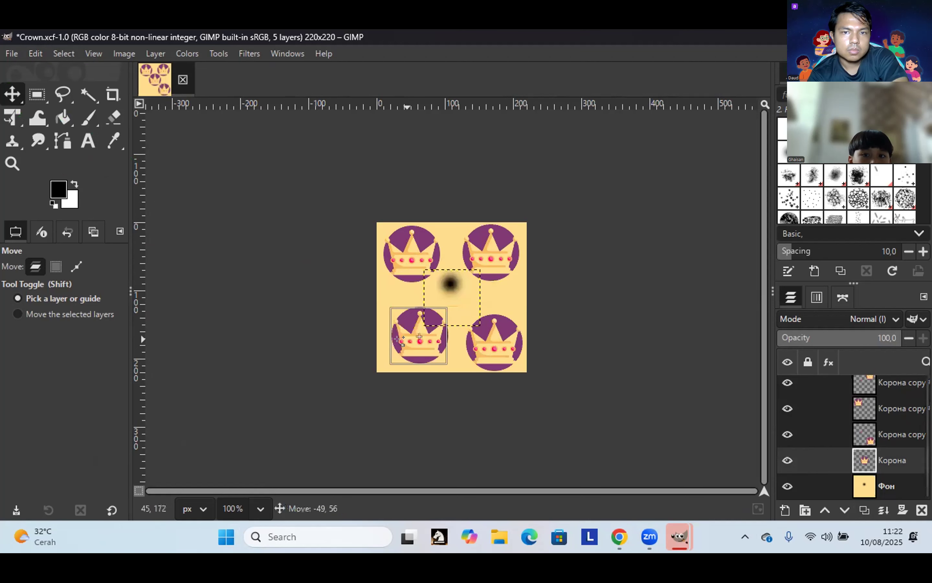
pyautogui.click(28, 54)
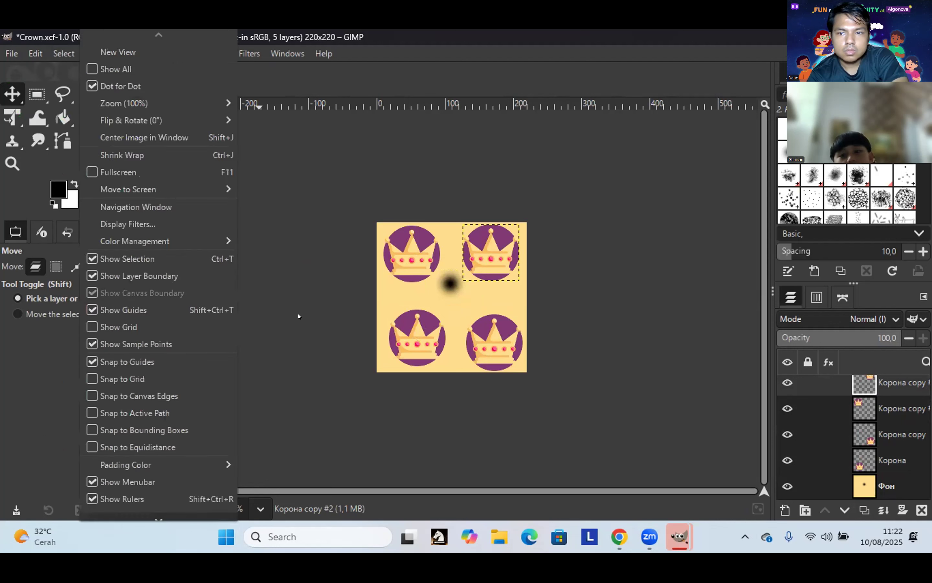
pyautogui.click(449, 310)
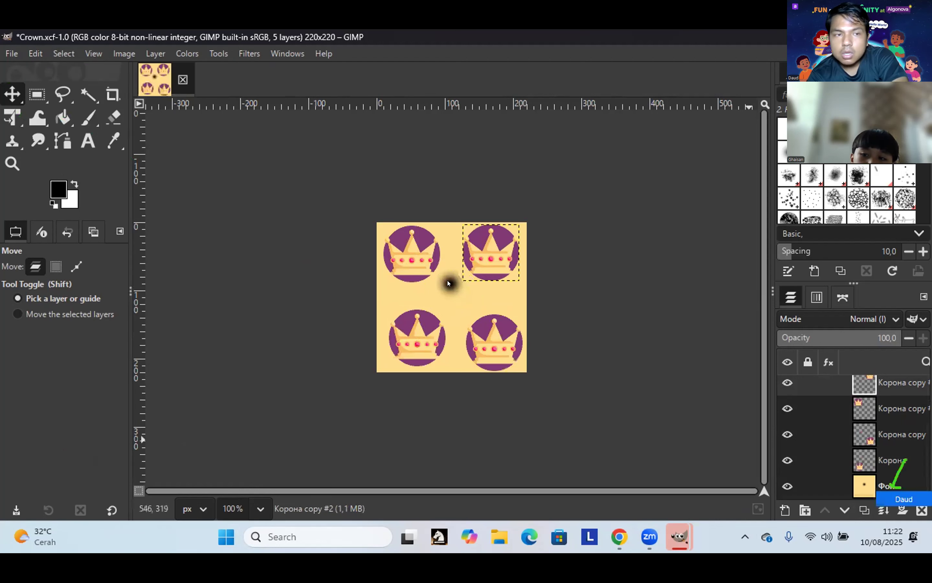
pyautogui.click(885, 485)
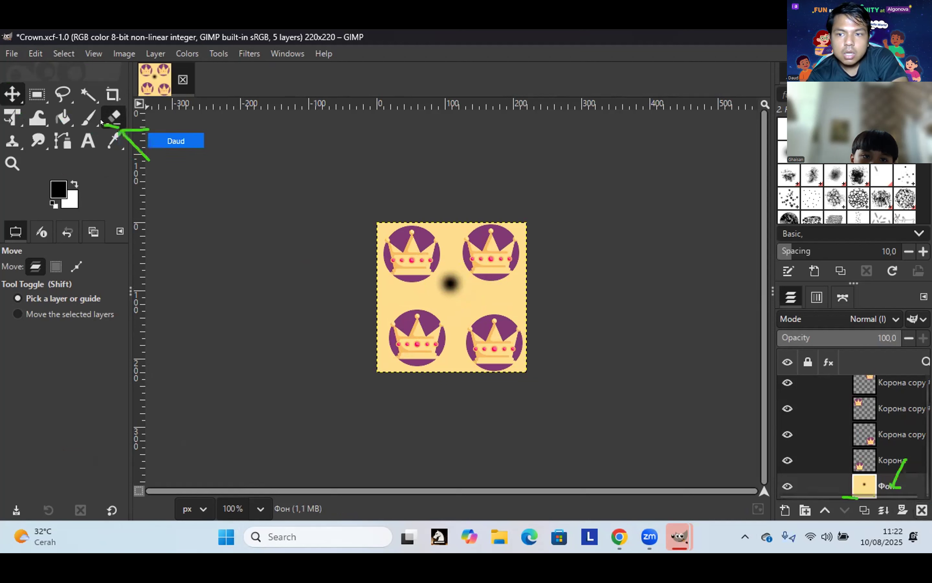
# Step: Erase the dark dab at the tile centre and bring up the undo history
pyautogui.click(112, 119)
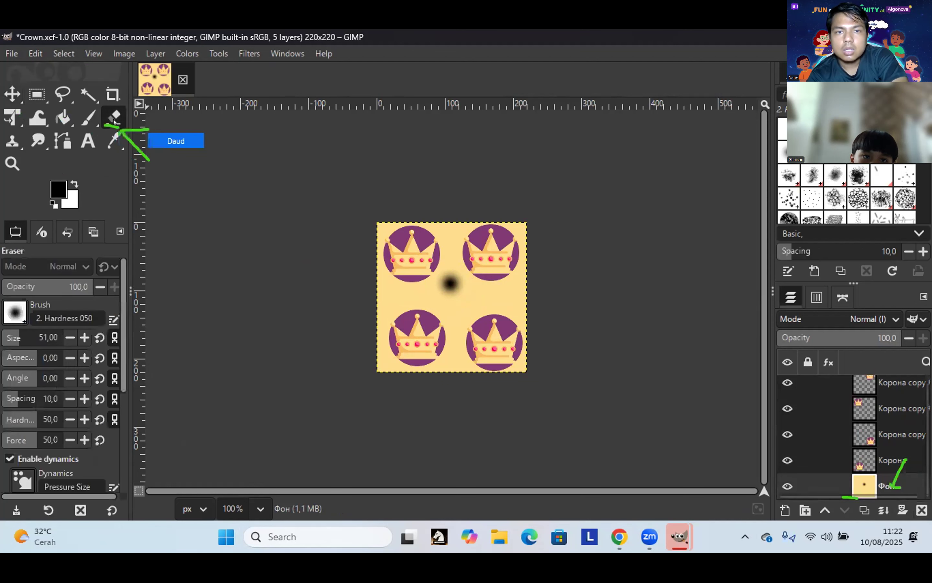
pyautogui.click(447, 282)
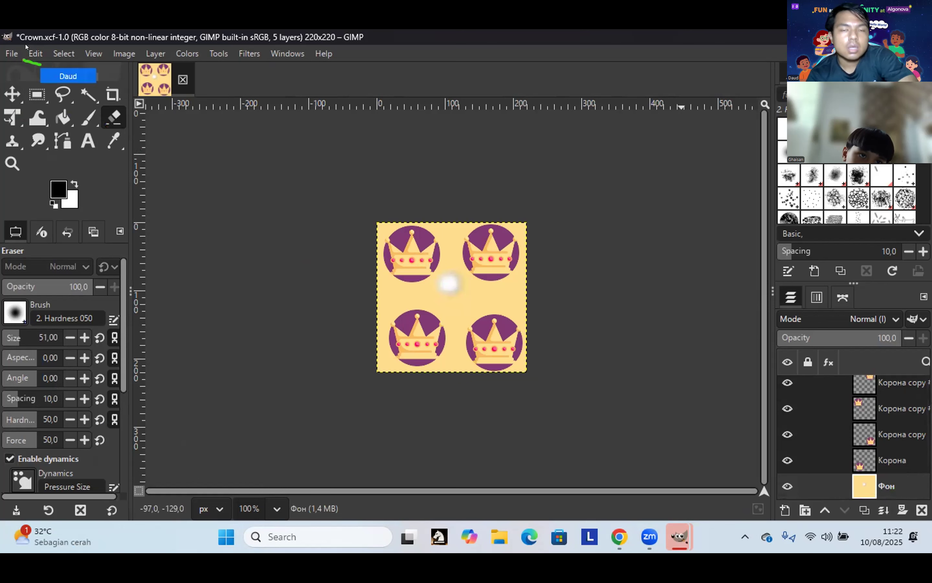
pyautogui.click(35, 53)
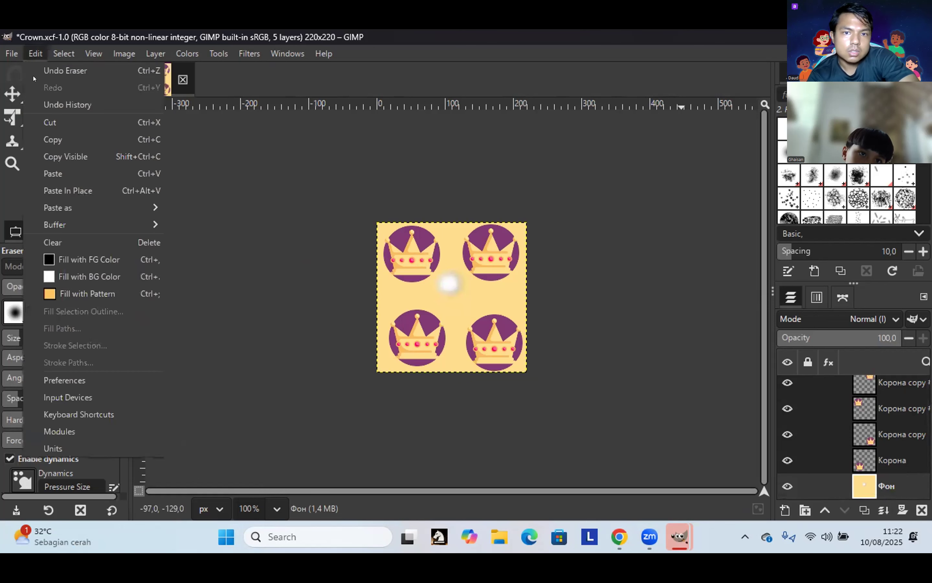
pyautogui.click(45, 104)
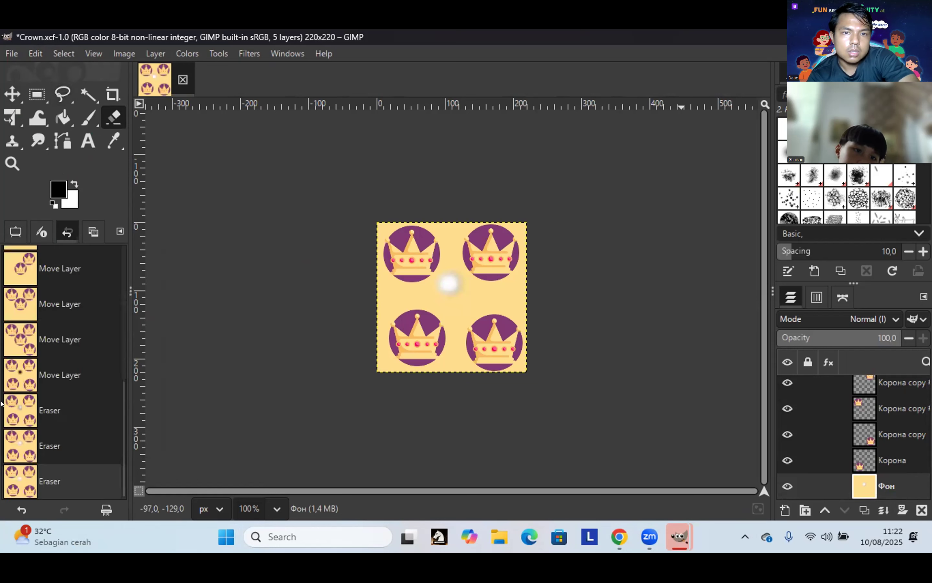
pyautogui.scroll(1, 65, 346)
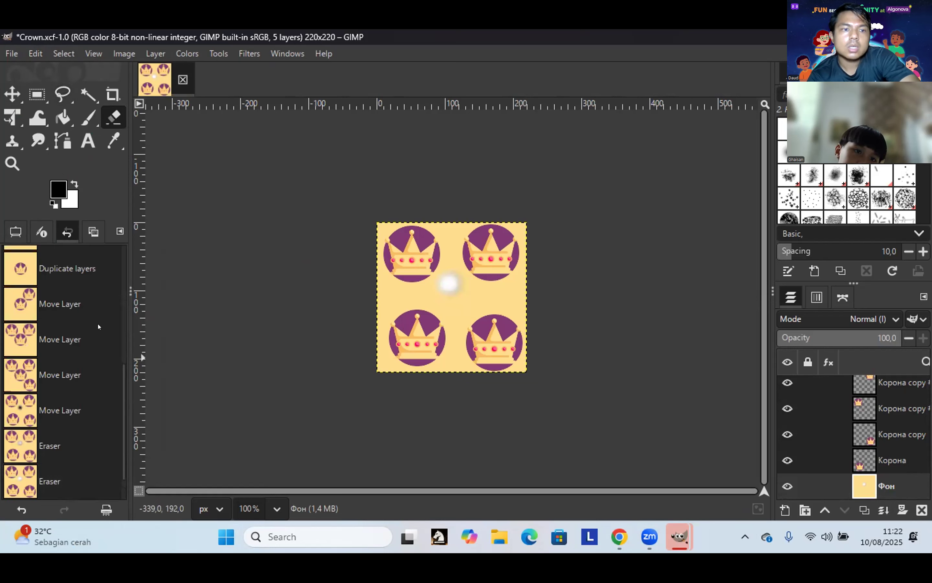
pyautogui.scroll(3, 99, 323)
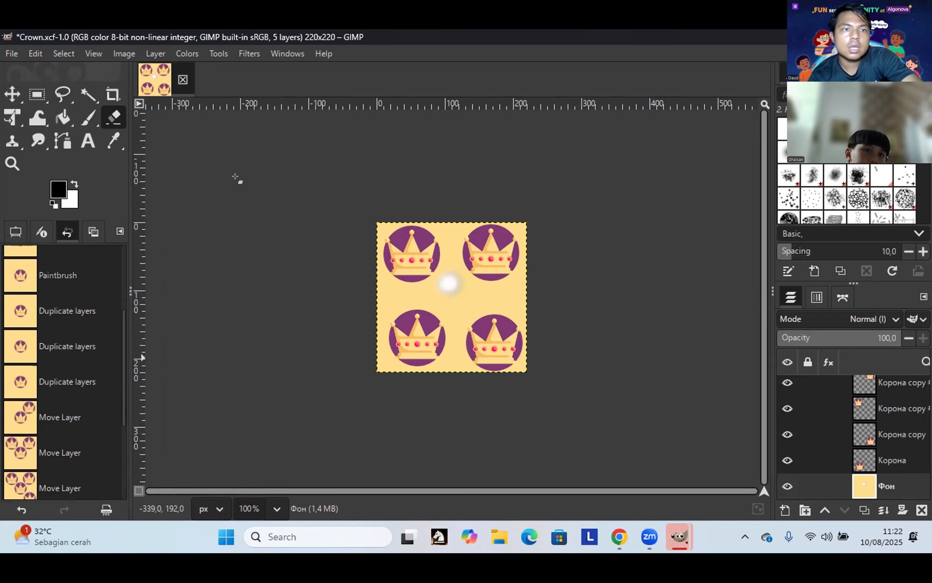
pyautogui.scroll(-4, 65, 372)
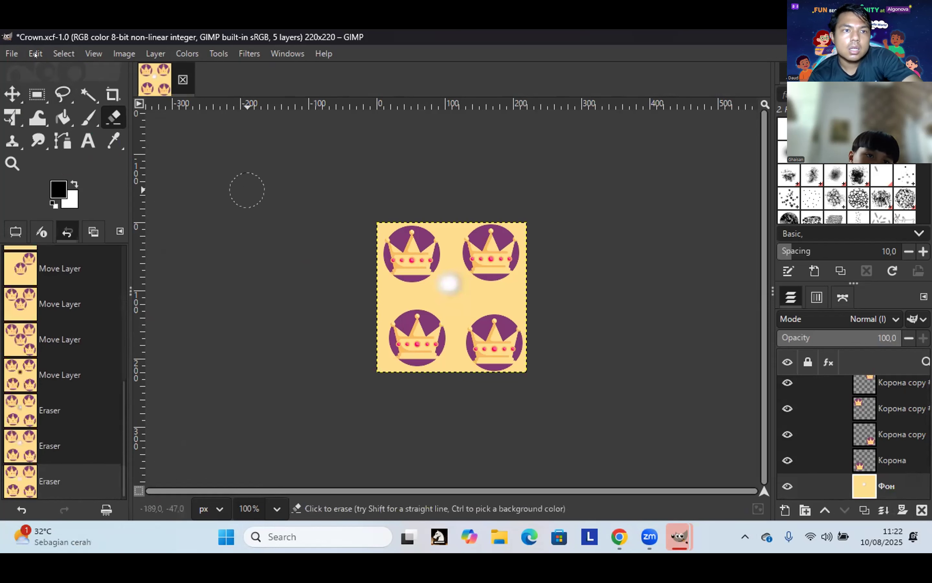
# Step: Undo the eraser strokes, with one redo in between, until the dark centre spot returns
pyautogui.hotkey('ctrl', 'z')
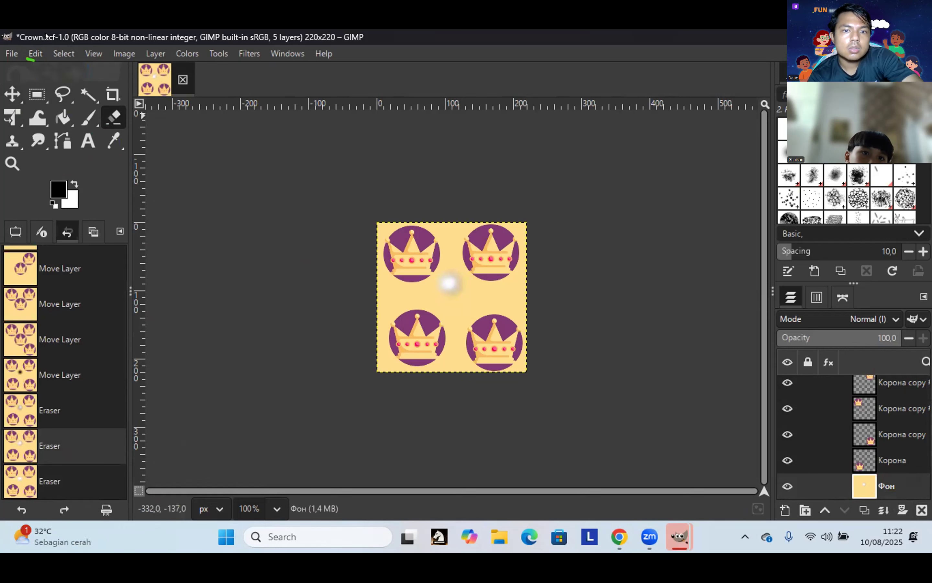
pyautogui.click(36, 53)
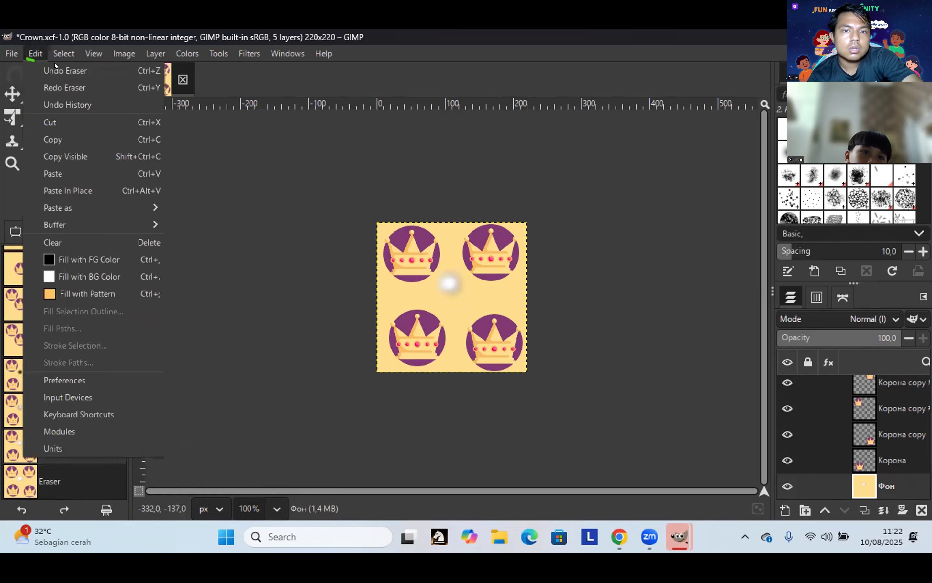
pyautogui.click(89, 90)
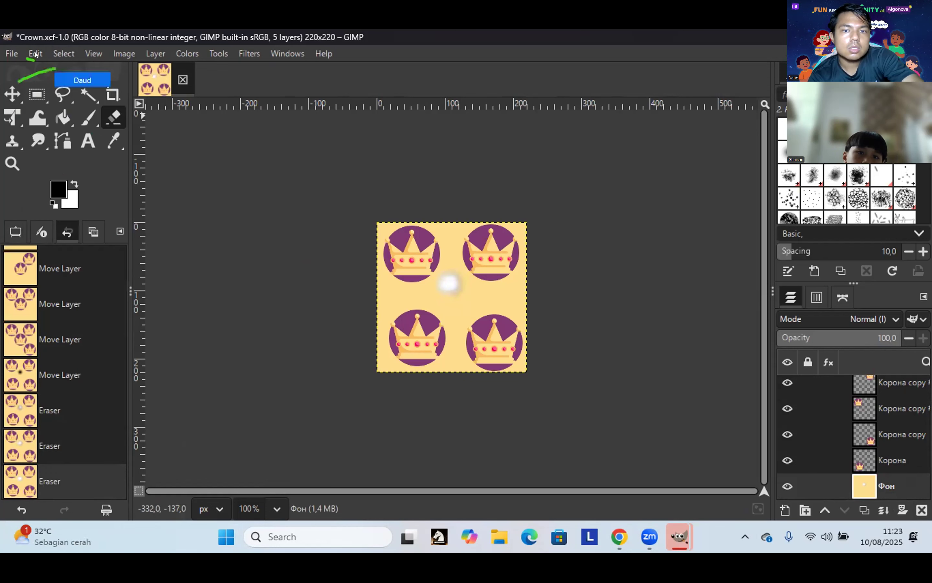
pyautogui.click(36, 53)
pyautogui.click(43, 71)
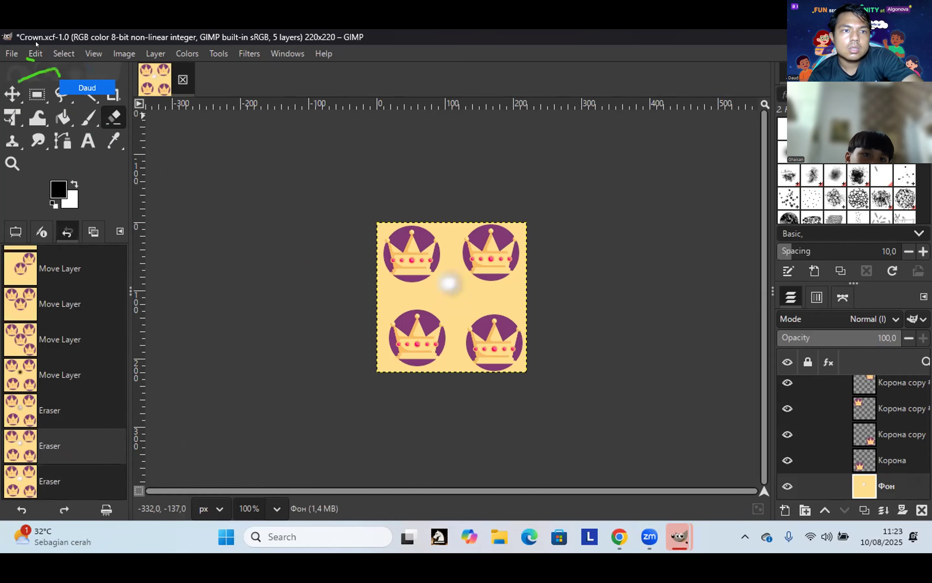
pyautogui.click(34, 54)
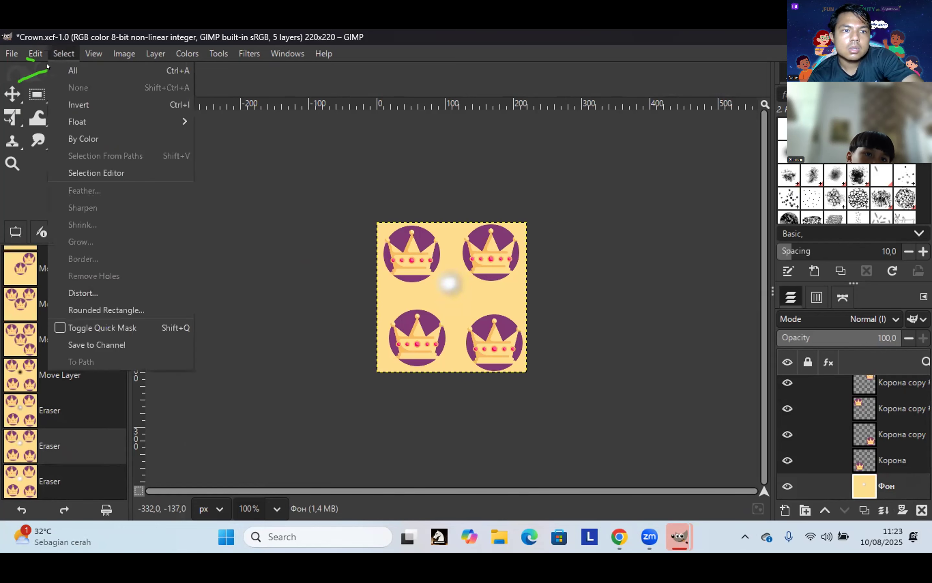
pyautogui.click(57, 71)
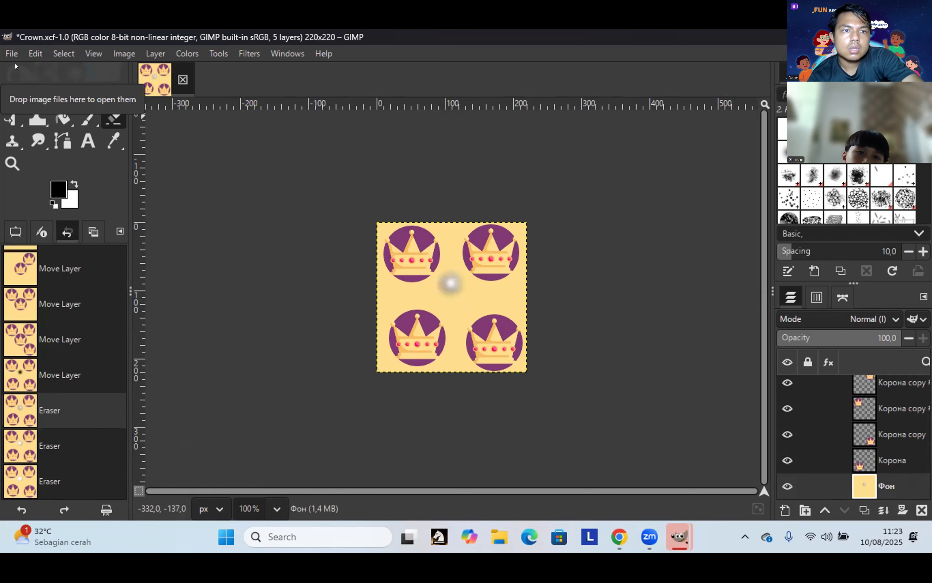
pyautogui.click(35, 55)
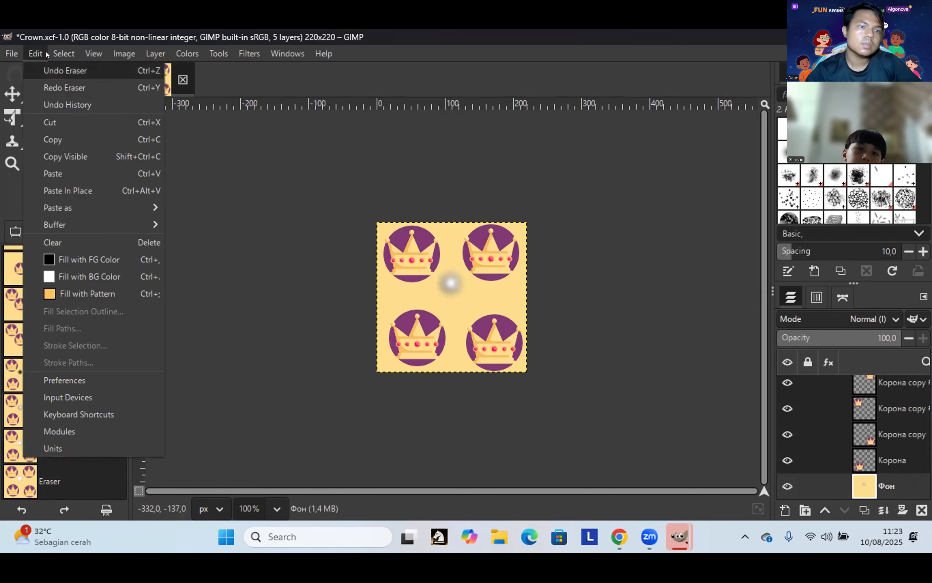
pyautogui.click(65, 71)
# Step: Look through the Edit, Select and View menus without changing anything
pyautogui.click(34, 54)
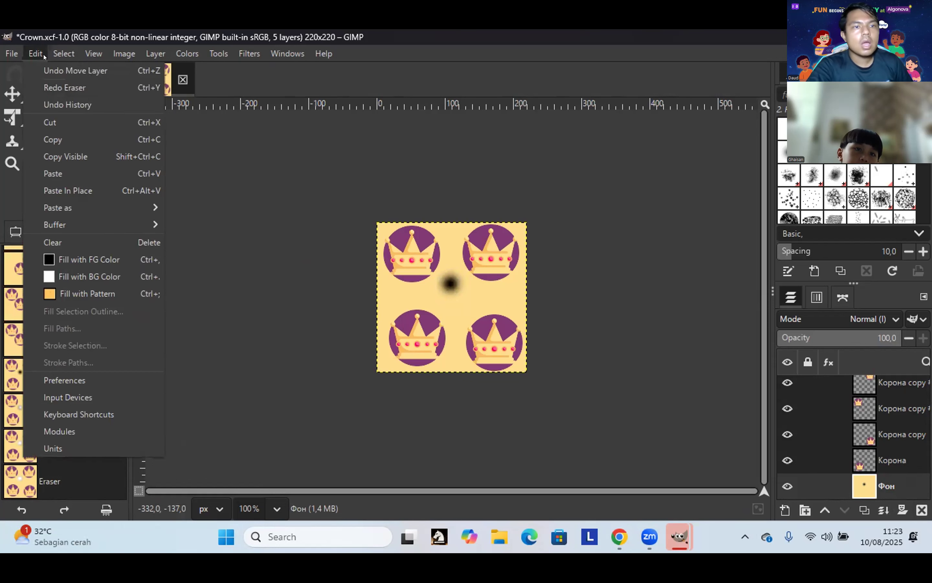
pyautogui.press('Right')
pyautogui.press('Left')
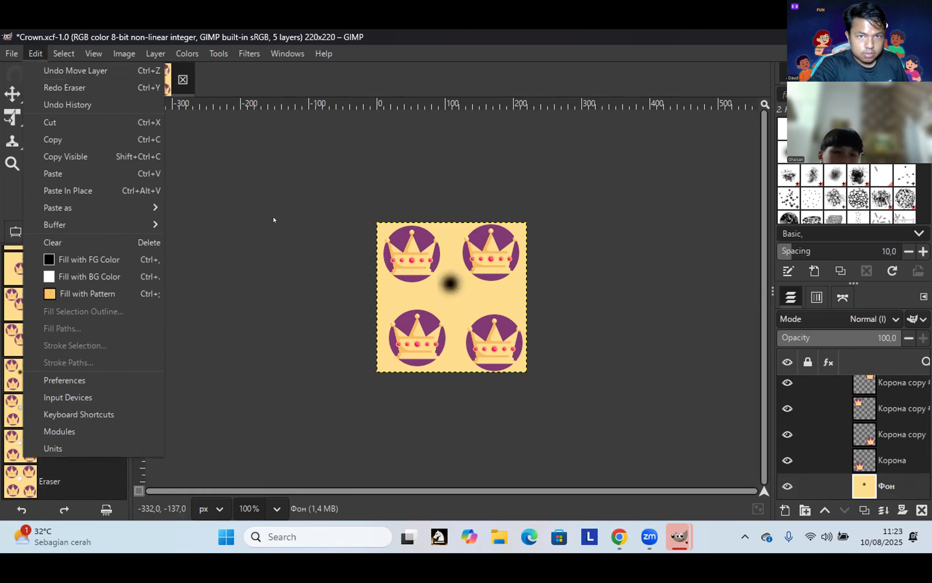
pyautogui.press('Escape')
pyautogui.click(93, 54)
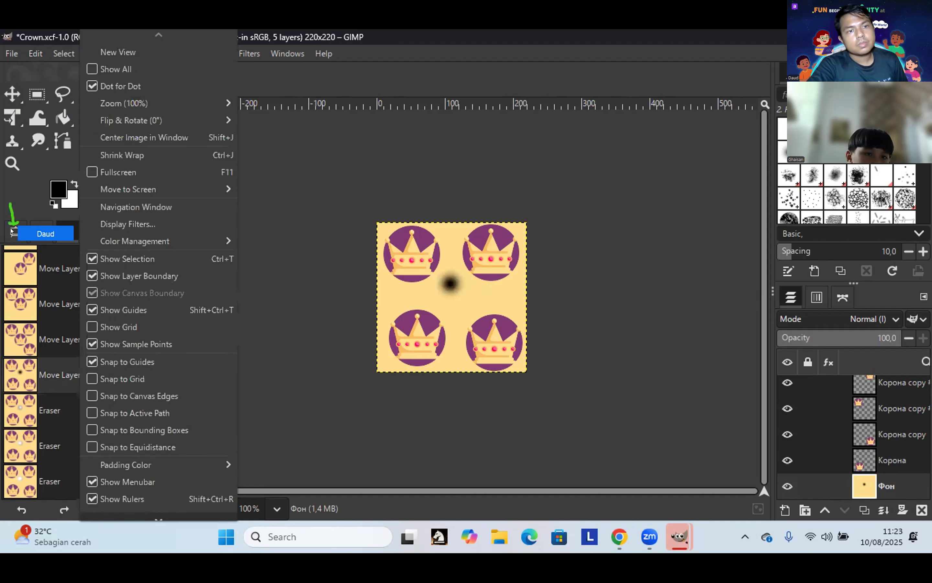
# Step: Show the Eraser's tool options in the left dock instead of the undo history
pyautogui.click(5, 230)
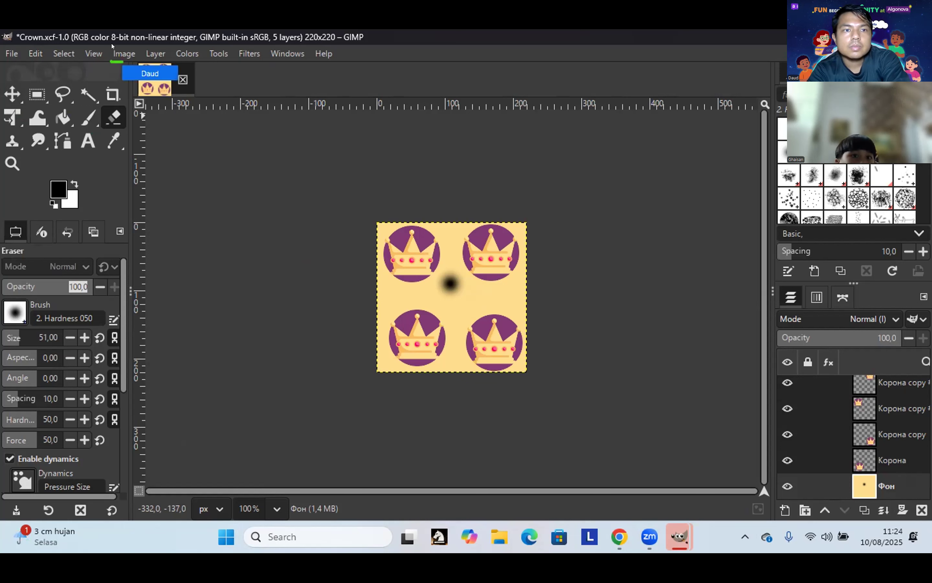
# Step: Flatten Crown.xcf so the four crowns and dark dab merge into one Фон layer
pyautogui.click(123, 53)
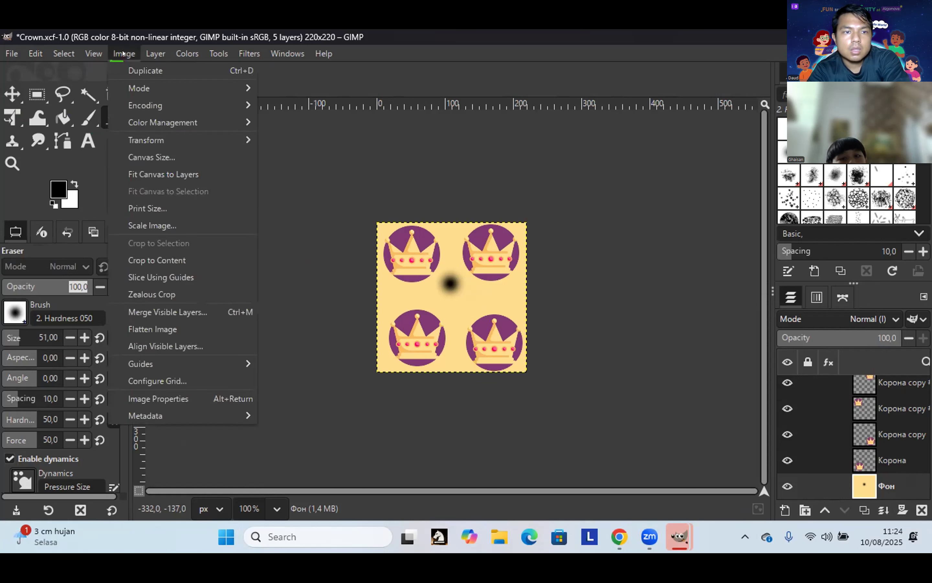
pyautogui.moveTo(93, 53)
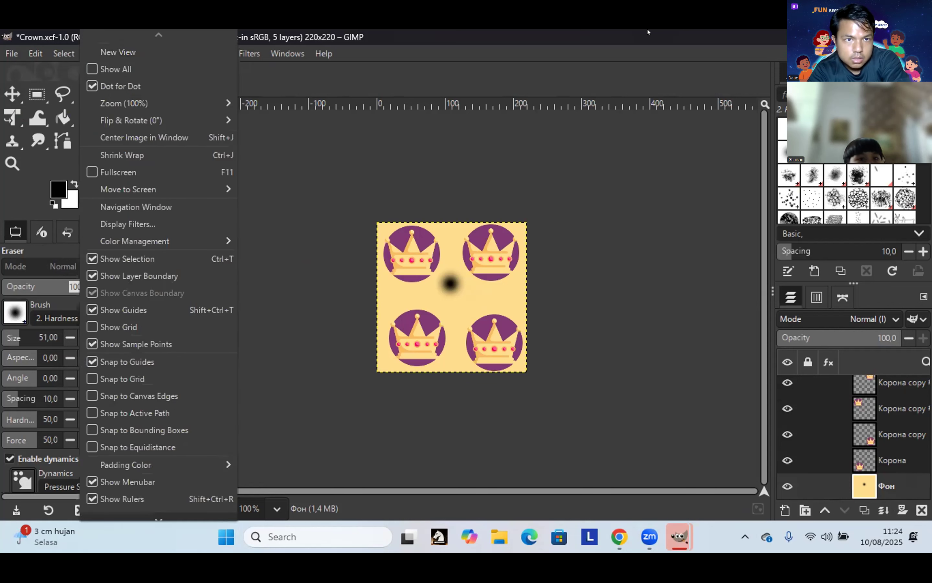
pyautogui.click(110, 33)
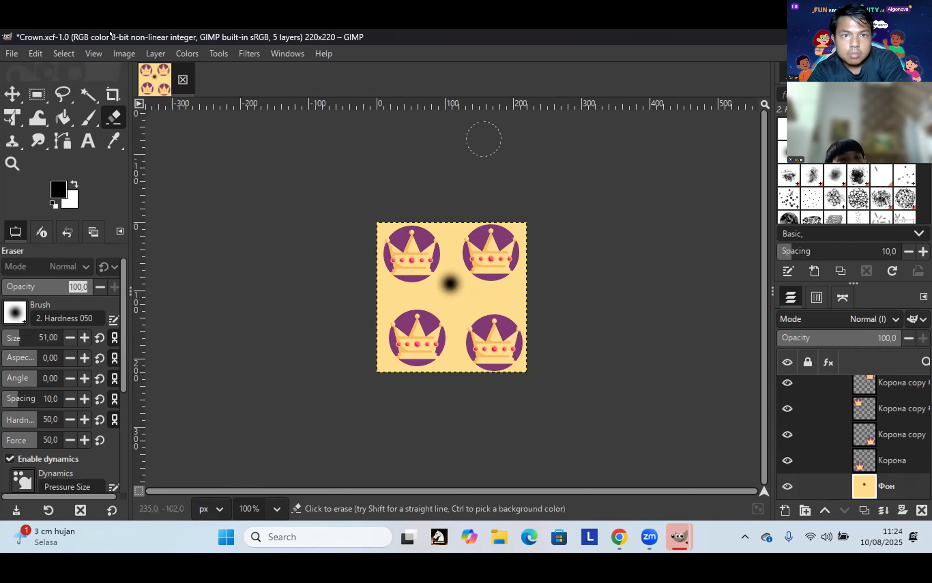
pyautogui.click(133, 56)
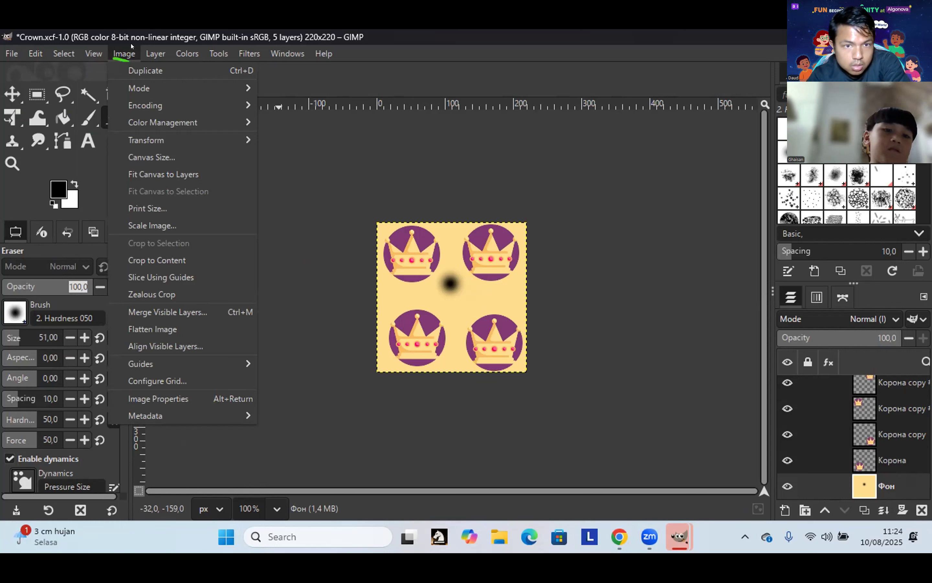
pyautogui.moveTo(100, 53)
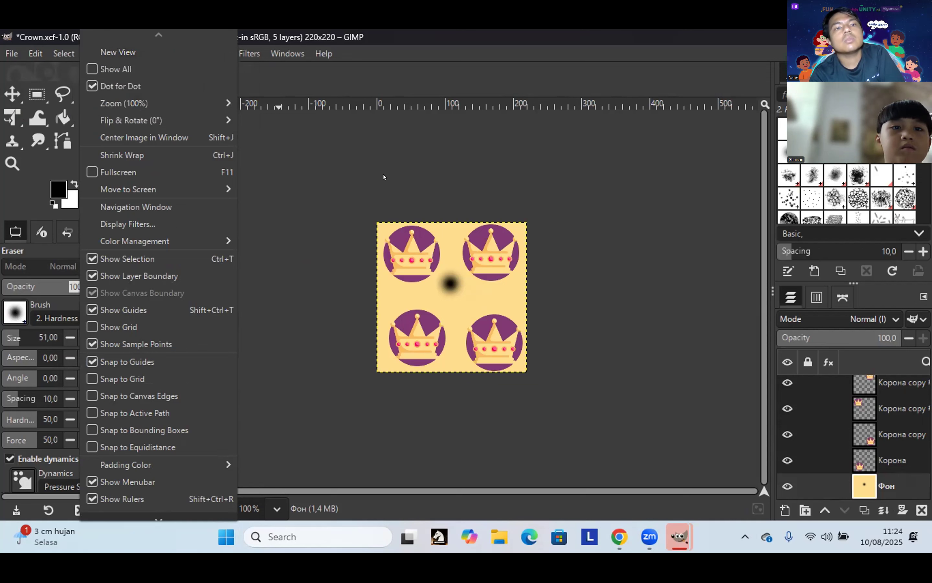
pyautogui.click(364, 186)
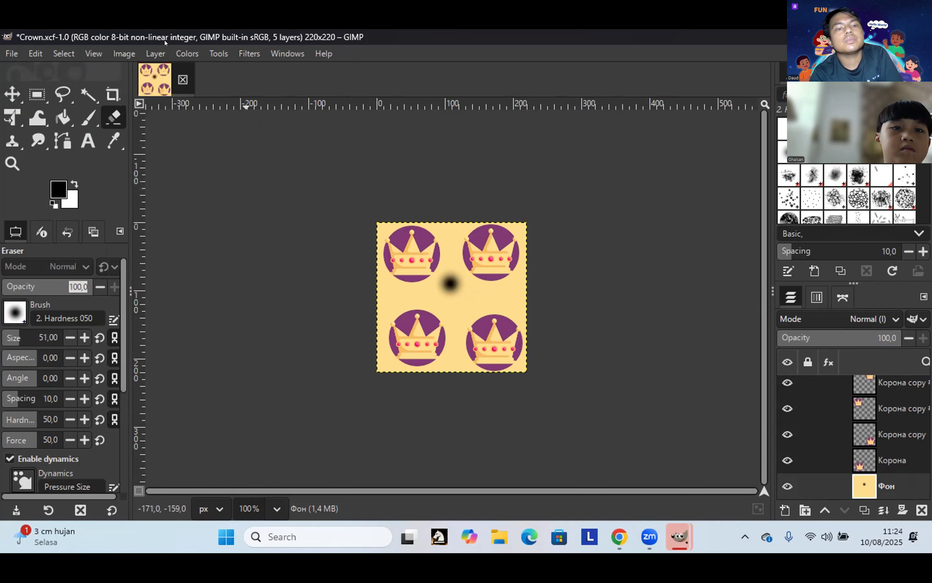
pyautogui.click(124, 55)
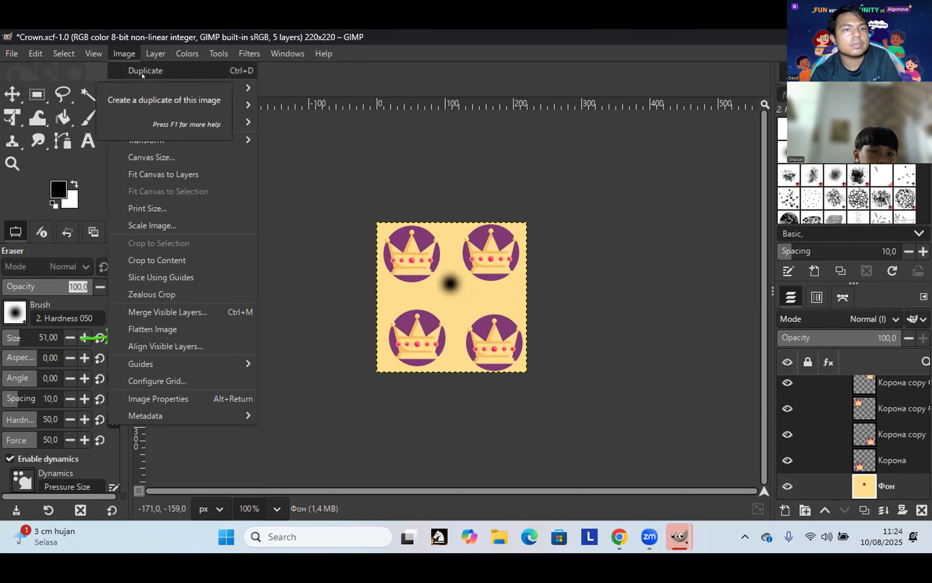
pyautogui.click(178, 328)
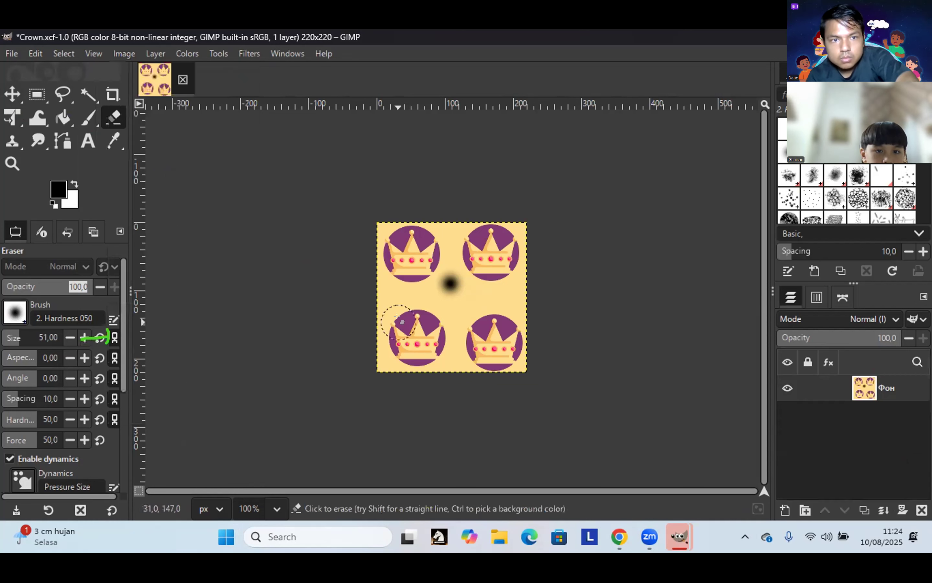
# Step: Erase spots at the tile's centre and right edge, then undo both eraser marks
pyautogui.click(446, 284)
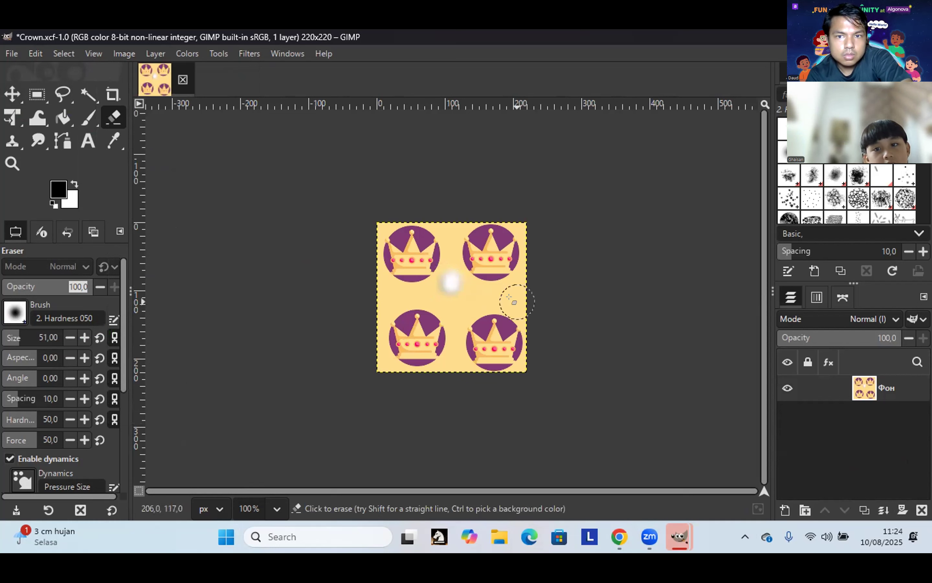
pyautogui.click(517, 301)
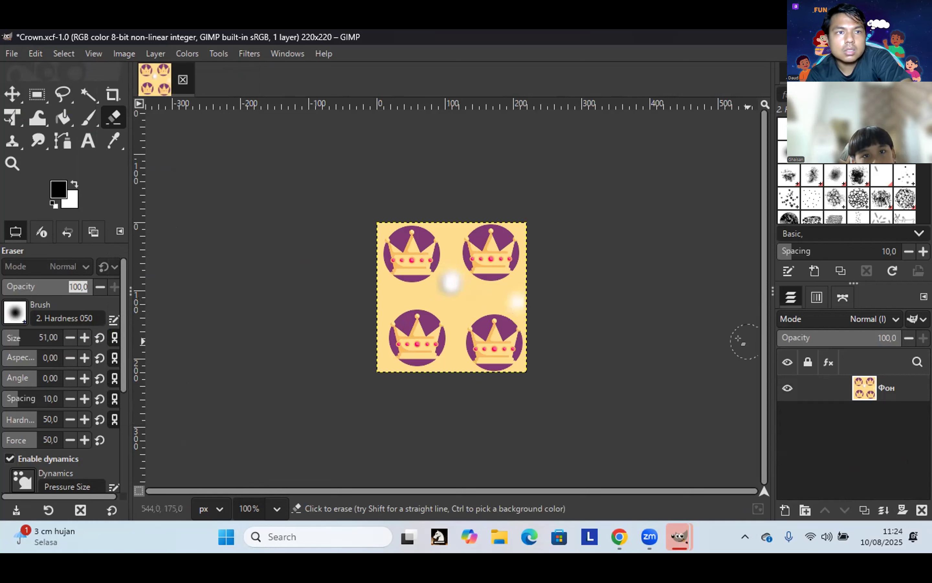
pyautogui.click(35, 54)
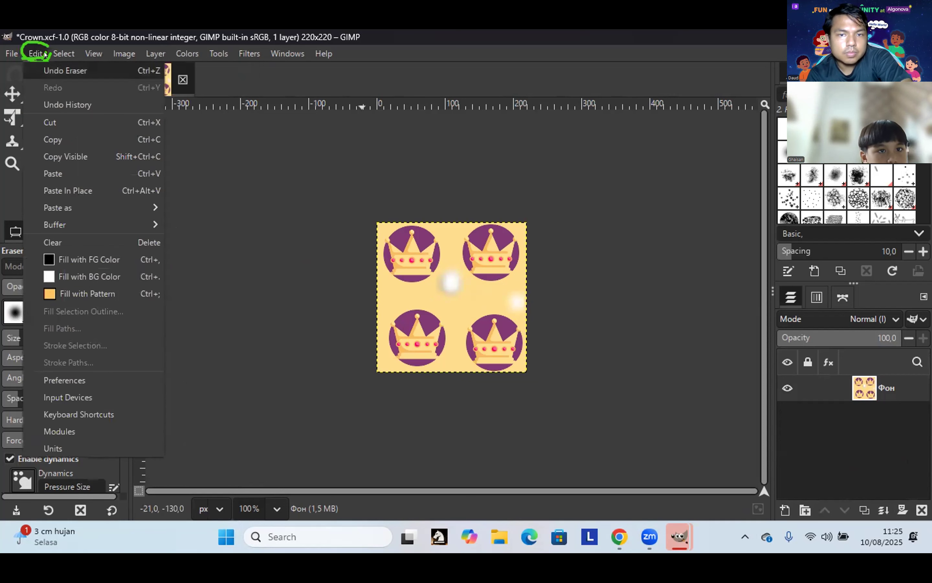
pyautogui.press('Return')
pyautogui.click(36, 54)
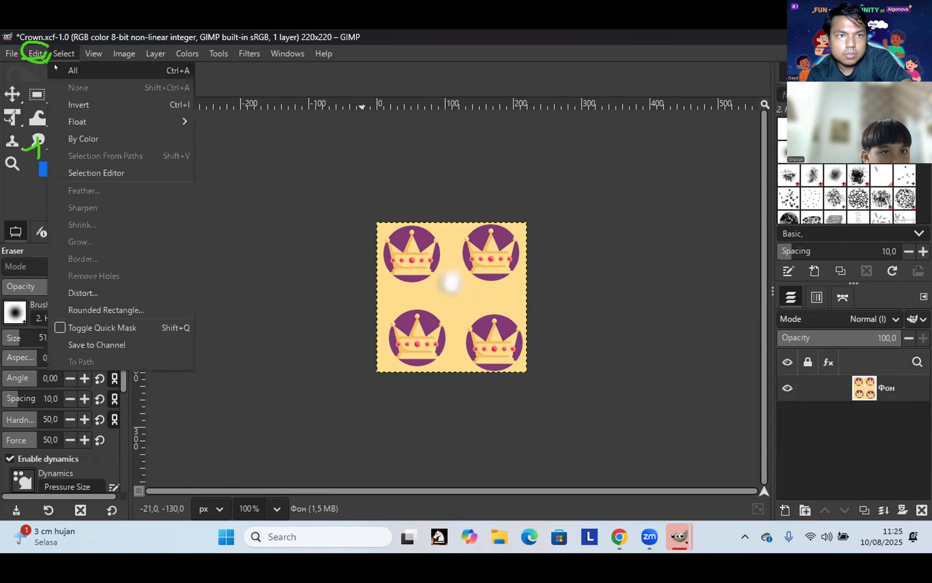
pyautogui.click(47, 69)
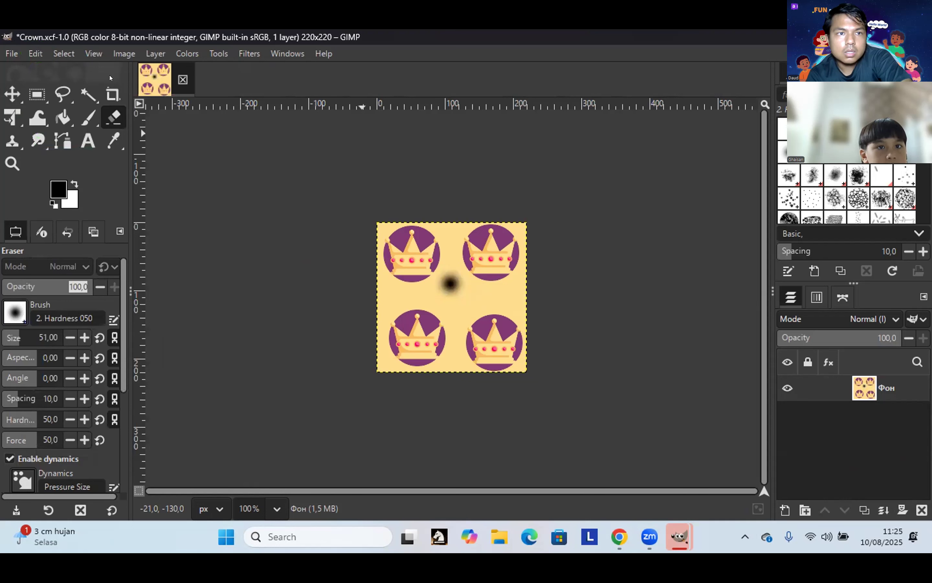
# Step: Check the Edit menu without changes and switch to the Crown.xcf Google Drive page
pyautogui.click(38, 56)
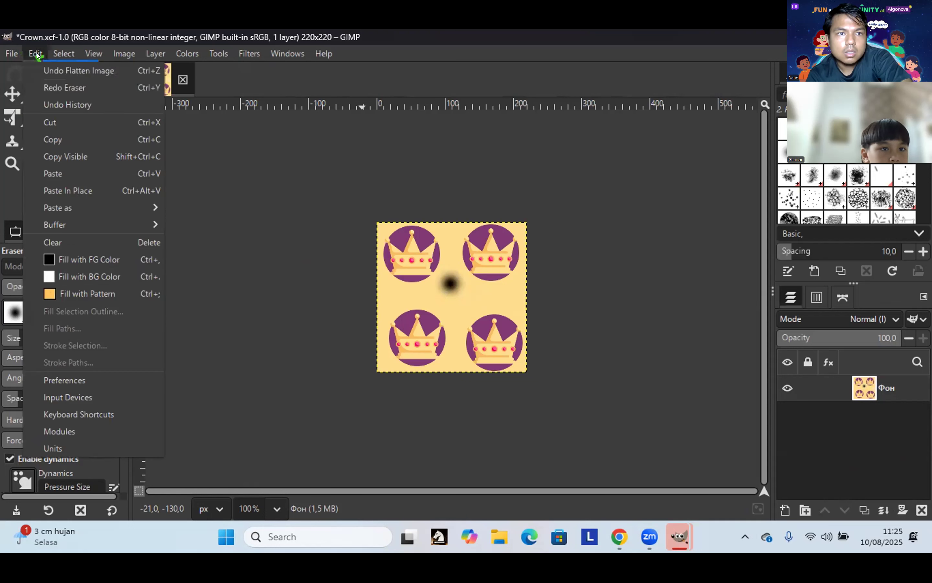
pyautogui.click(47, 143)
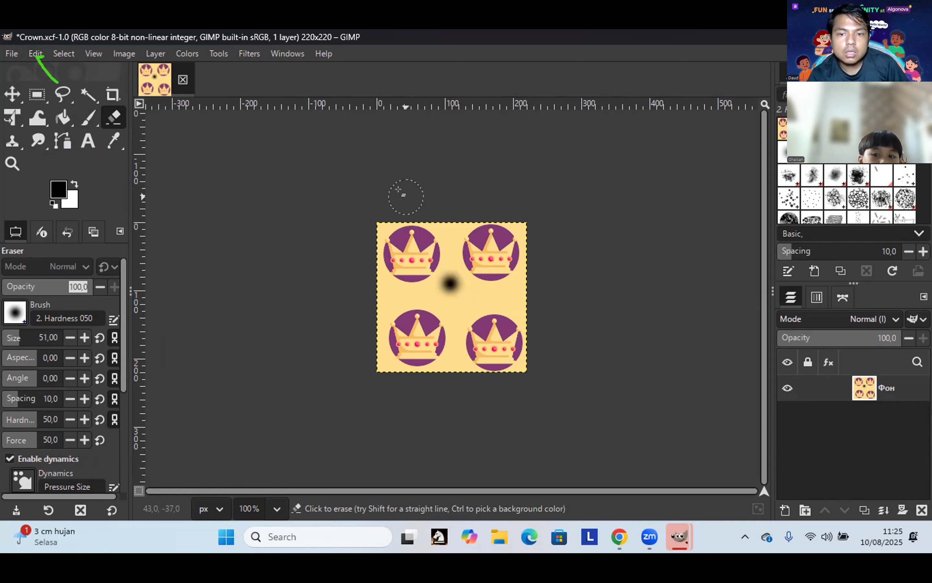
pyautogui.click(621, 546)
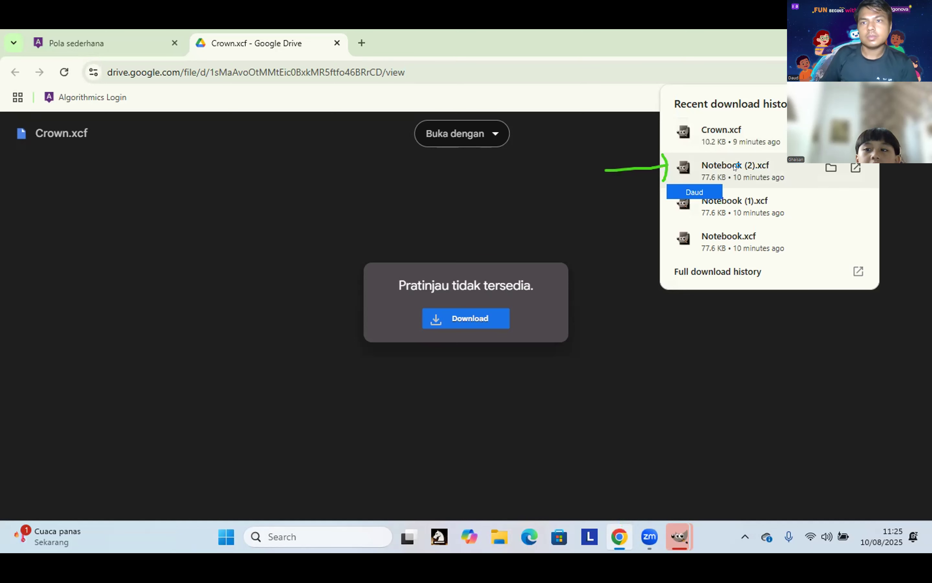
# Step: Download Crown.xcf from Google Drive and bring GIMP forward as it opens the file
pyautogui.click(671, 545)
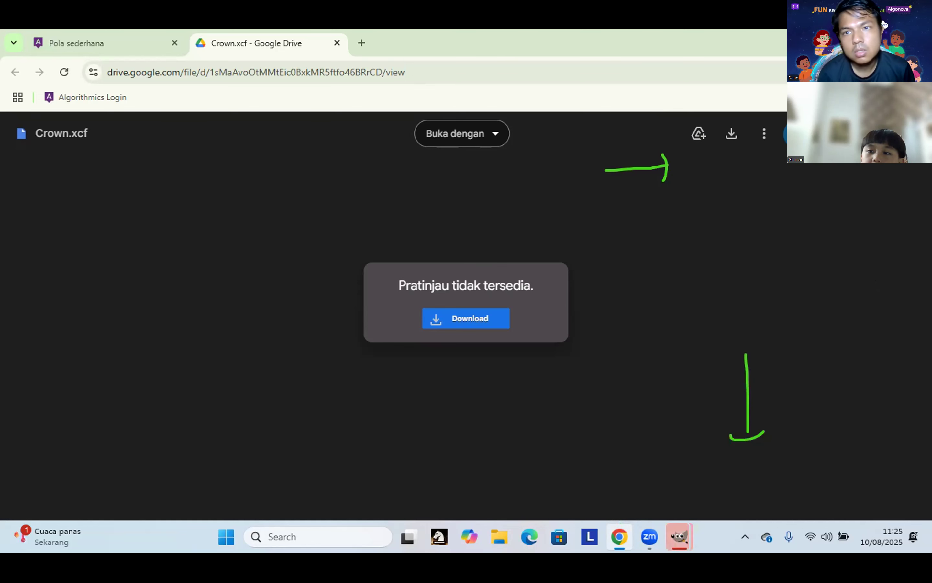
pyautogui.click(459, 318)
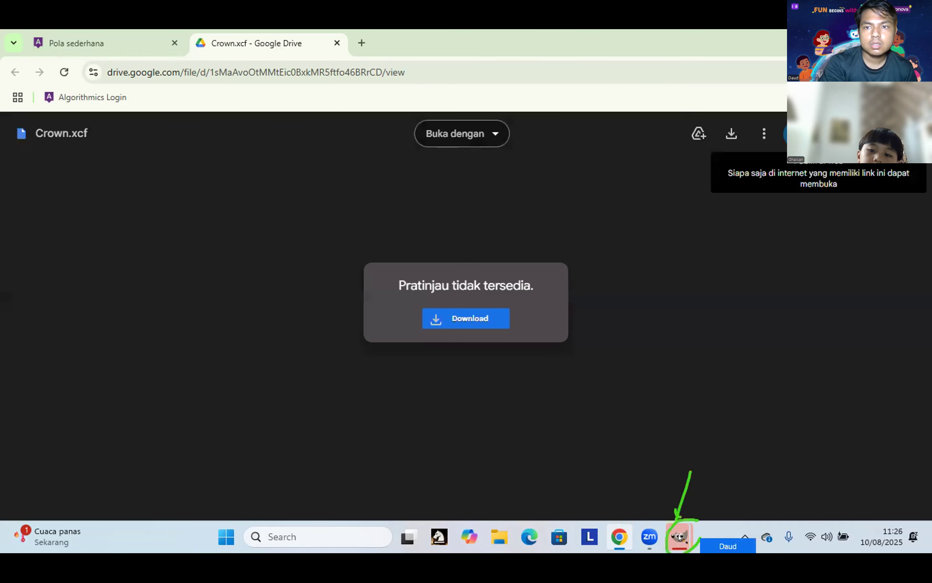
pyautogui.click(680, 537)
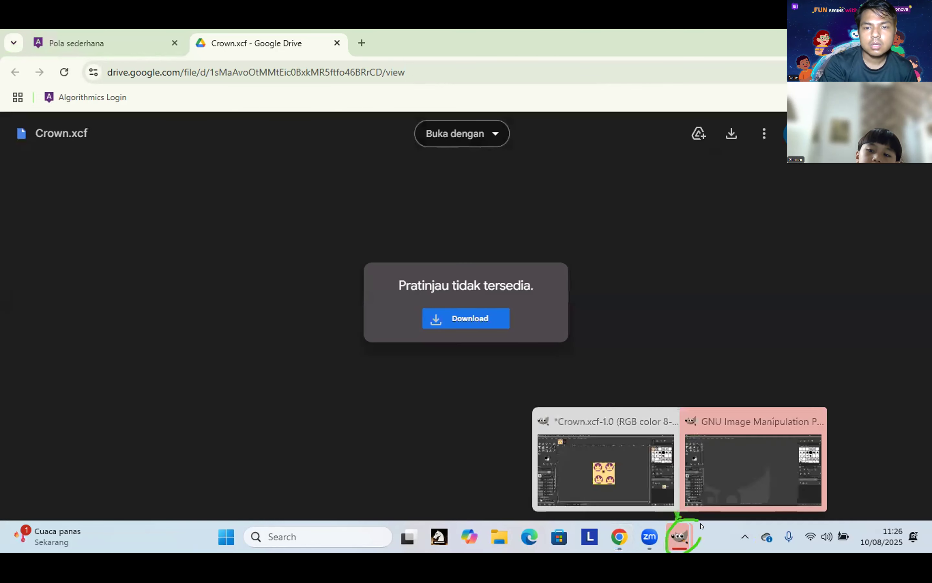
pyautogui.click(743, 447)
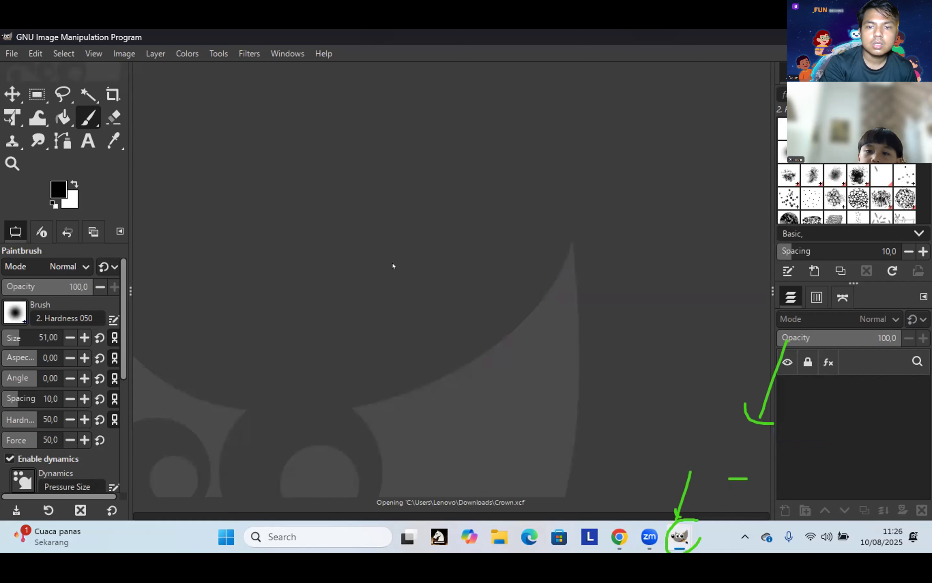
# Step: Bring the GIMP window with the downloaded Crown.xcf crown tile to the front
pyautogui.hotkey('alt', 'Tab')
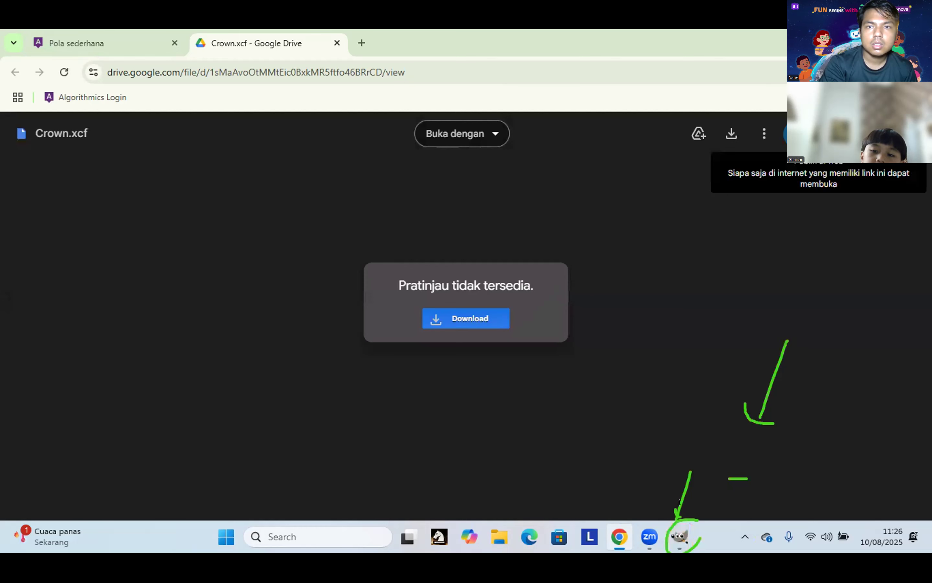
pyautogui.click(680, 548)
pyautogui.click(680, 548)
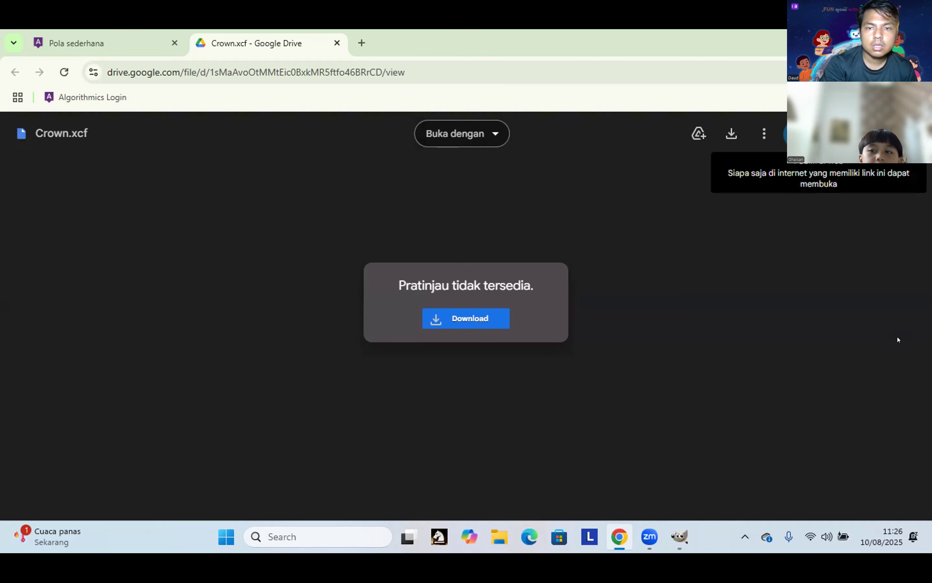
pyautogui.click(680, 537)
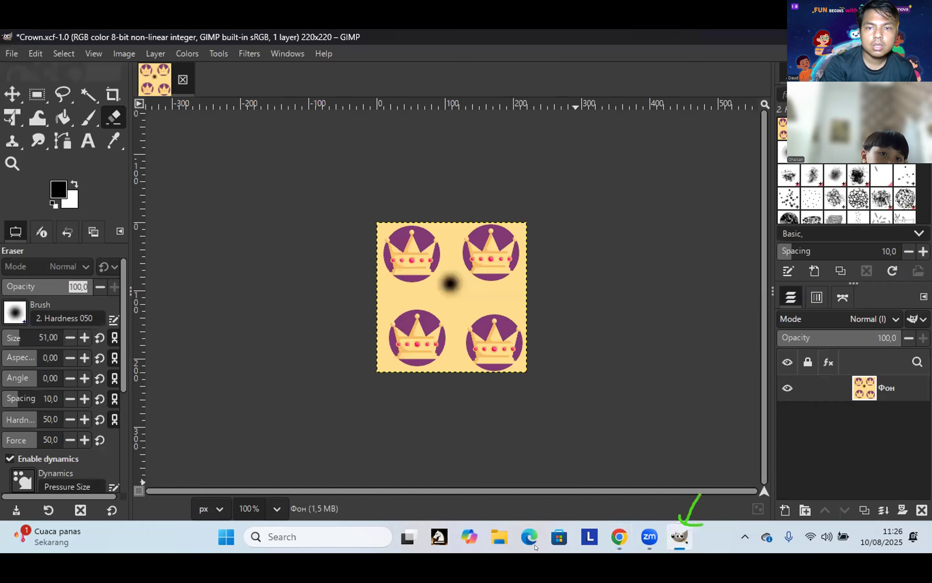
# Step: Open the Save Image dialog for Crown.xcf and close it without saving
pyautogui.click(12, 54)
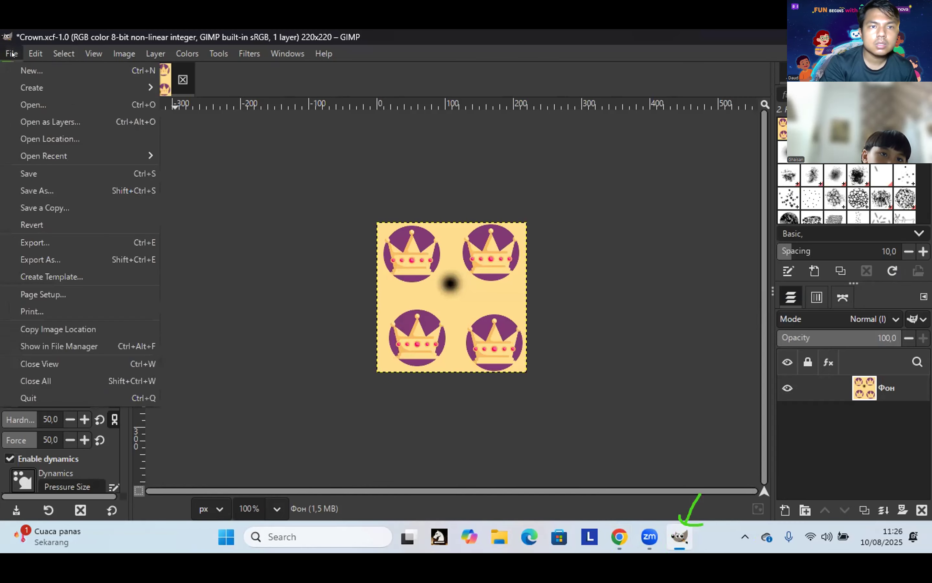
pyautogui.click(56, 176)
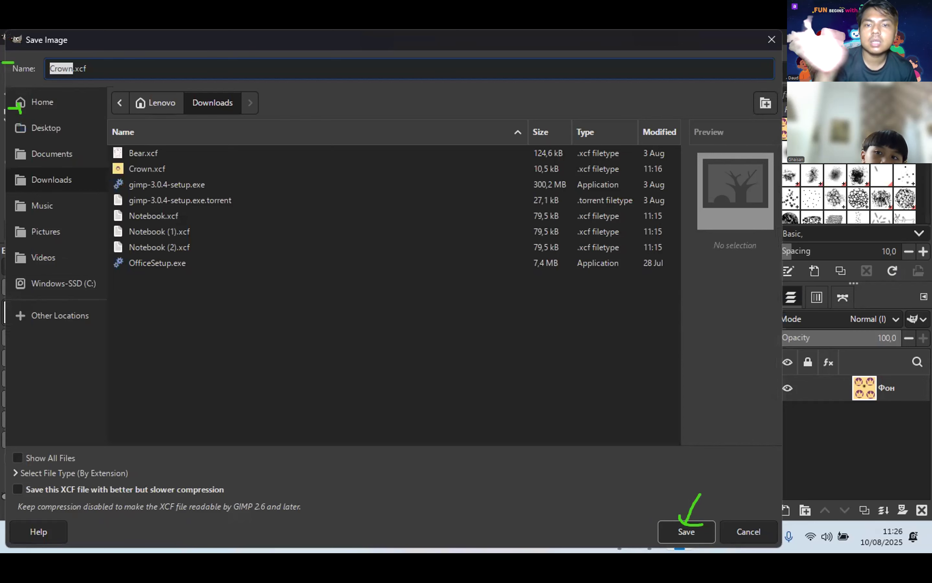
pyautogui.click(868, 72)
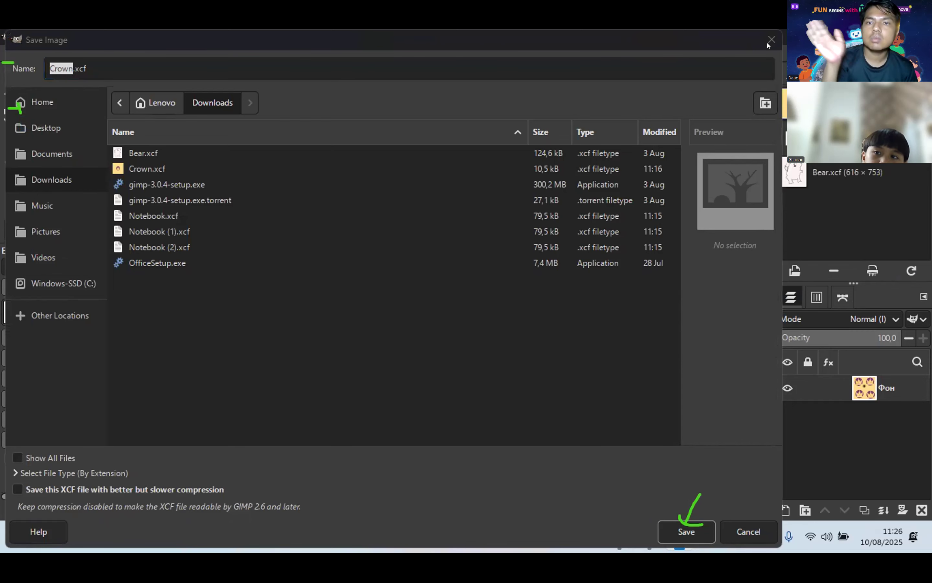
pyautogui.click(2, 54)
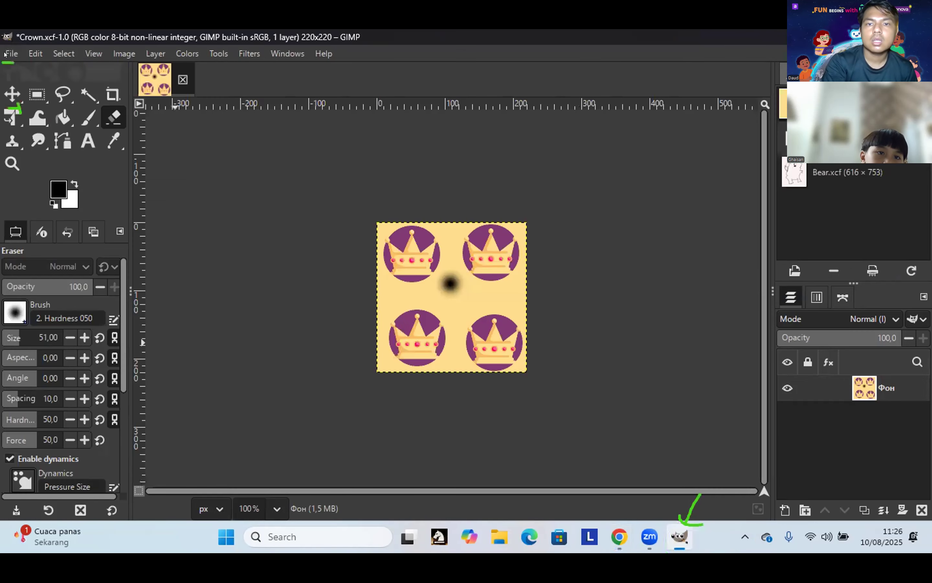
pyautogui.click(4, 54)
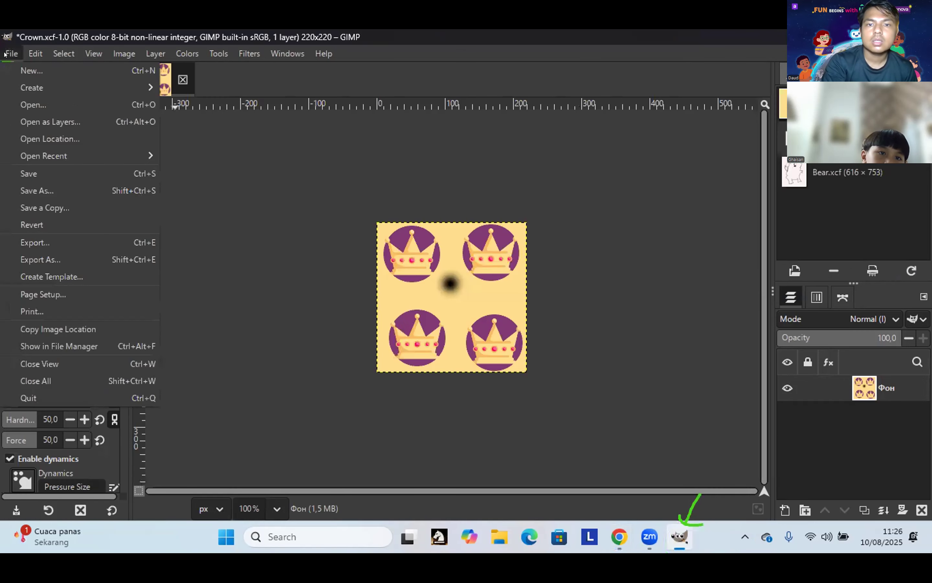
# Step: Open Notebook (1).xcf, the blank spiral notebook page, from the Downloads folder
pyautogui.click(37, 105)
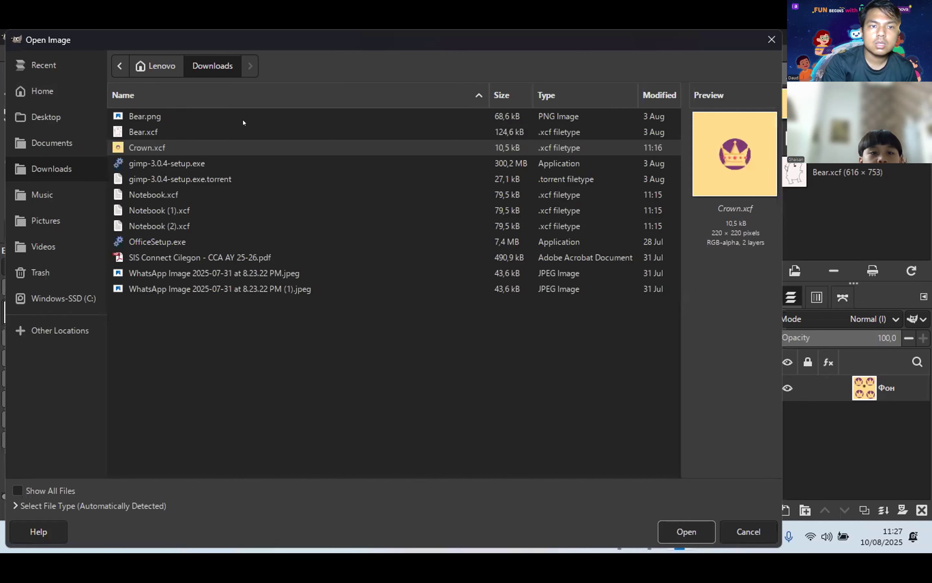
pyautogui.click(45, 176)
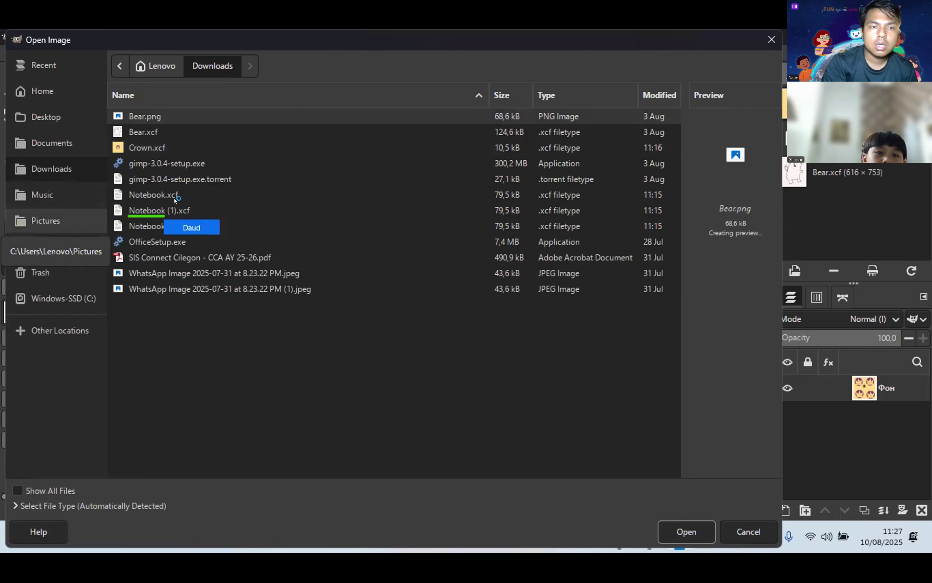
pyautogui.click(179, 211)
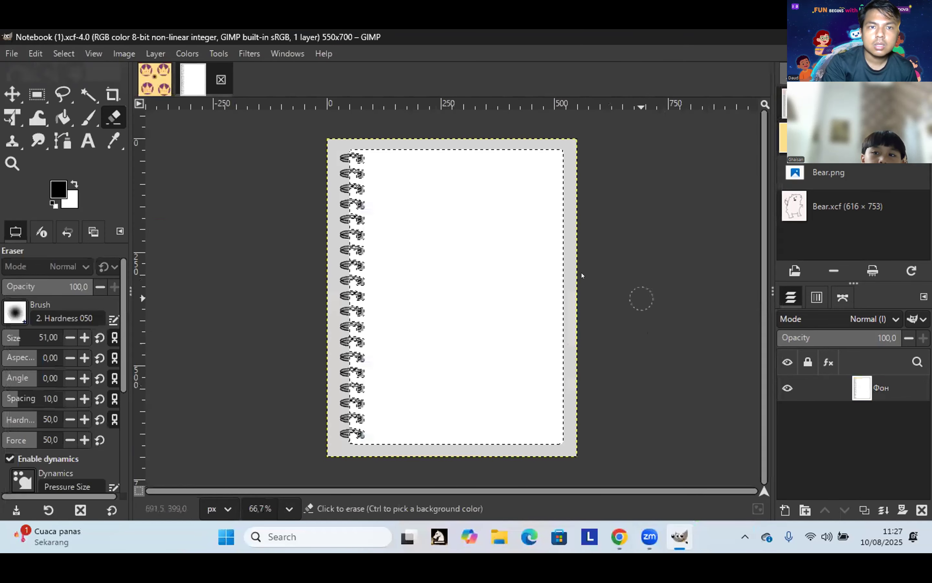
# Step: Erase a test streak on the white notebook page, then undo it
pyautogui.moveTo(554, 283); pyautogui.dragTo(512, 306)
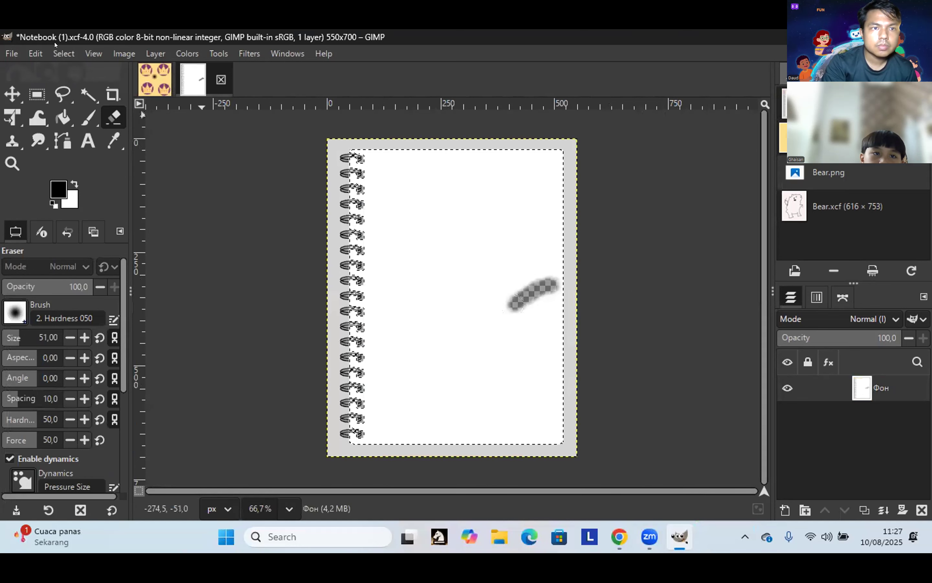
pyautogui.hotkey('alt', 'f')
pyautogui.press('Right')
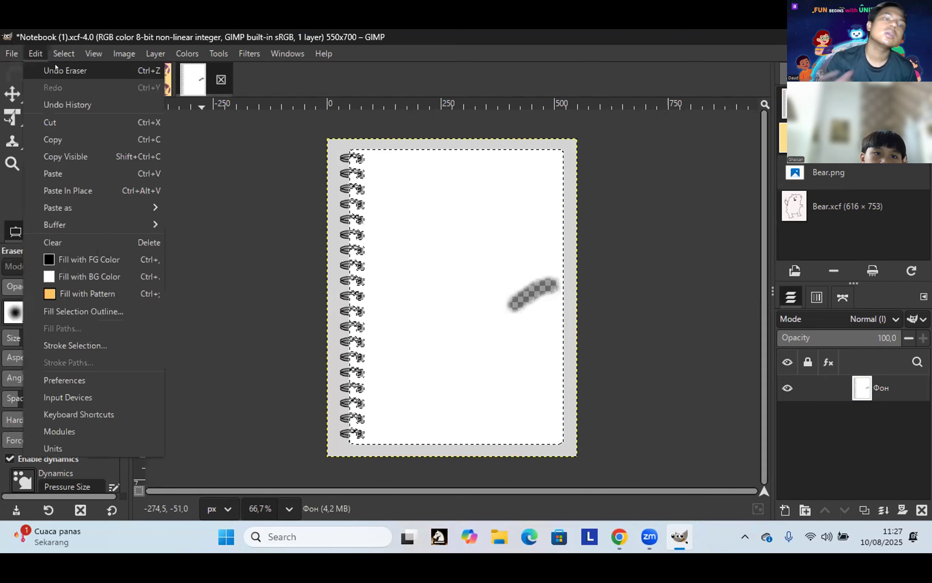
pyautogui.press('Return')
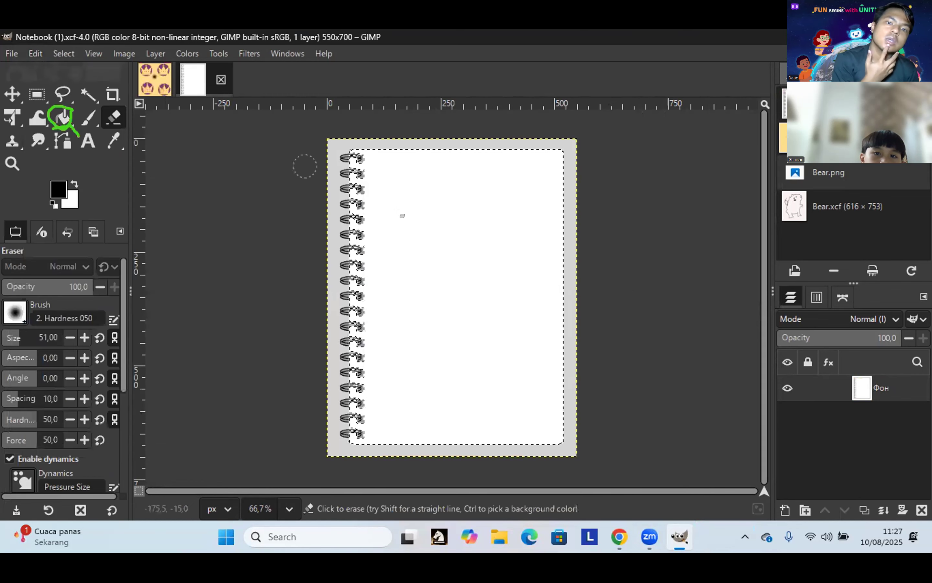
pyautogui.hotkey('ctrl', 'y')
pyautogui.hotkey('alt', 'e')
pyautogui.press('Return')
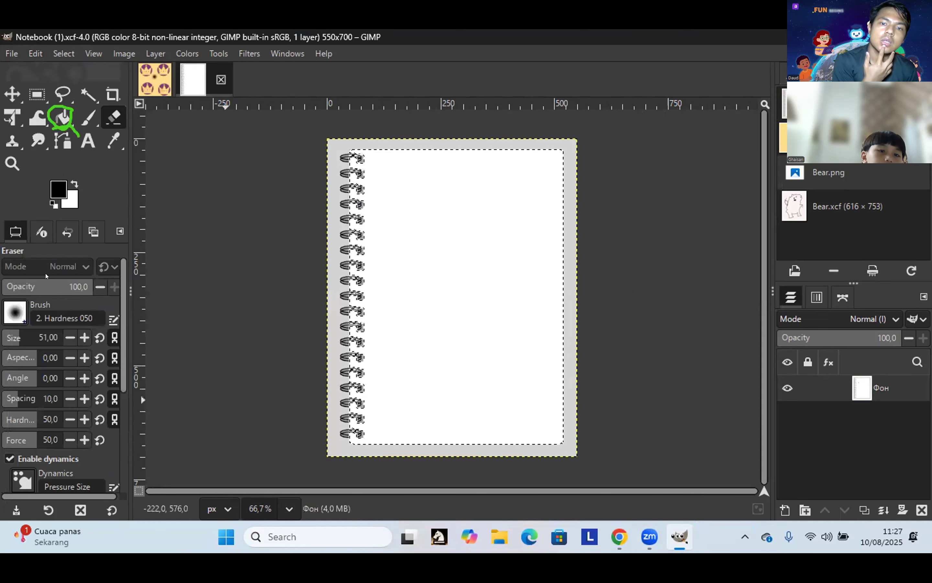
# Step: Lower the eraser opacity step by step from 96 down to 0
pyautogui.click(100, 286)
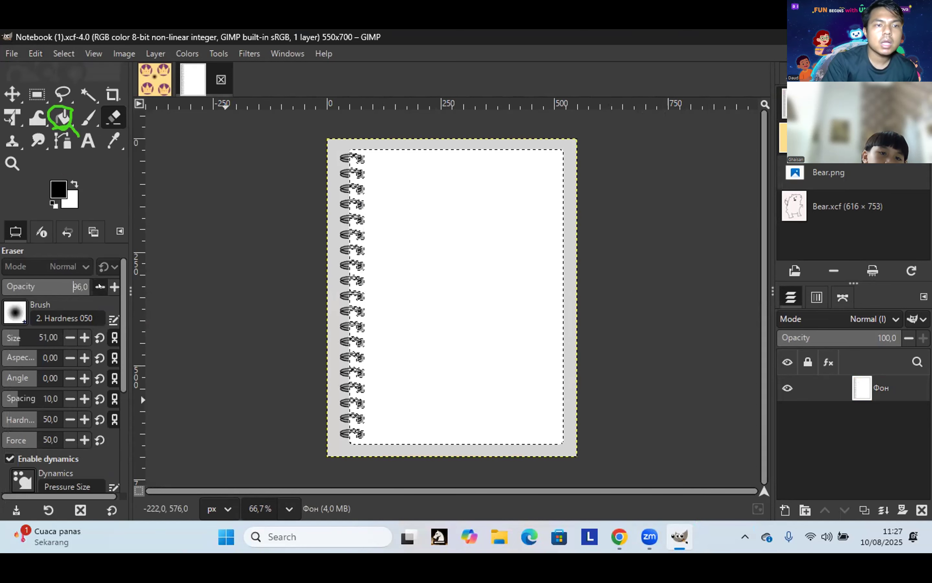
pyautogui.click(99, 286)
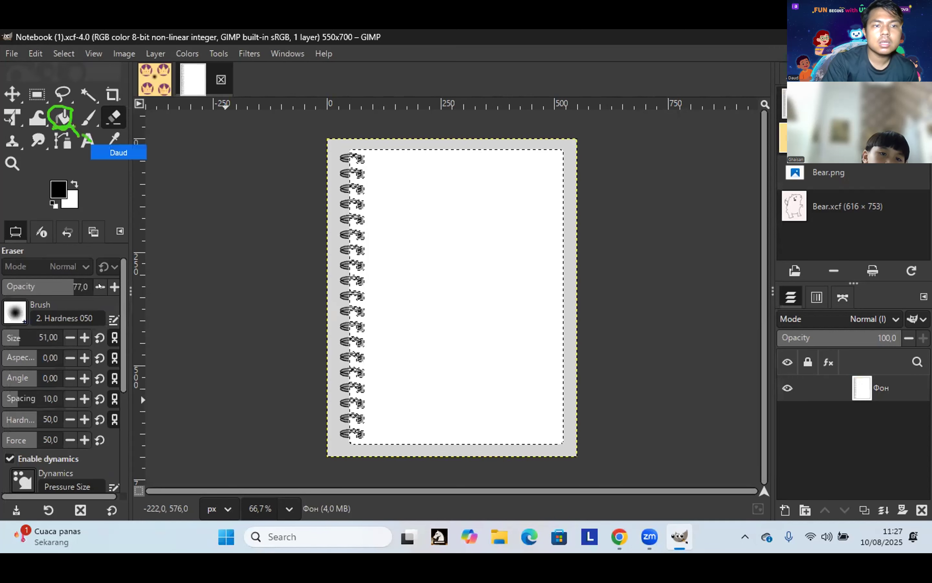
pyautogui.click(99, 285)
pyautogui.click(99, 286)
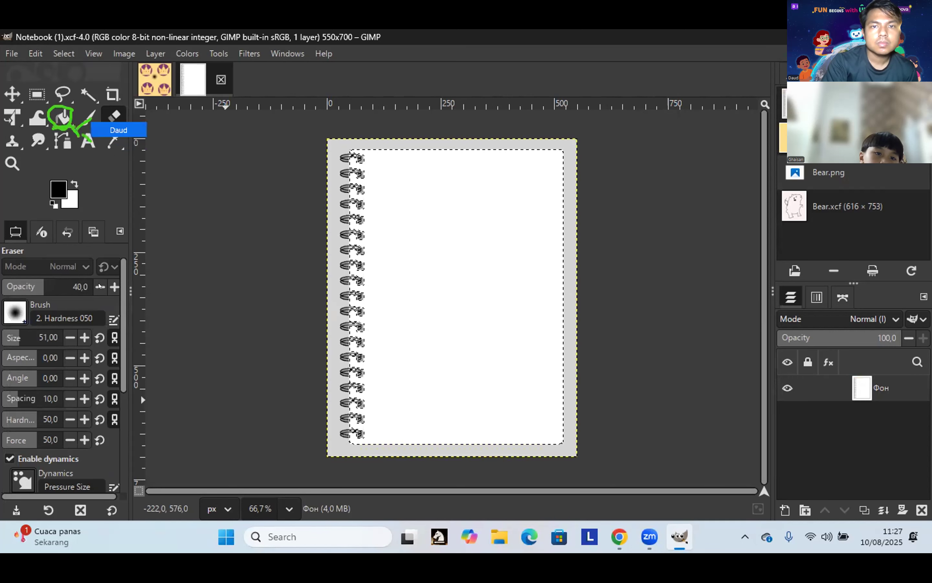
pyautogui.click(100, 286)
pyautogui.click(99, 286)
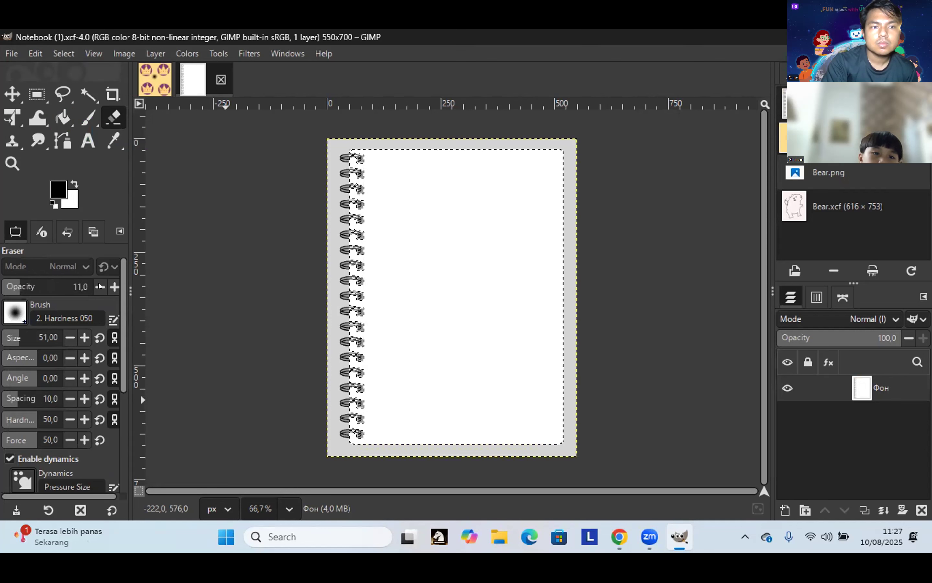
pyautogui.click(99, 286)
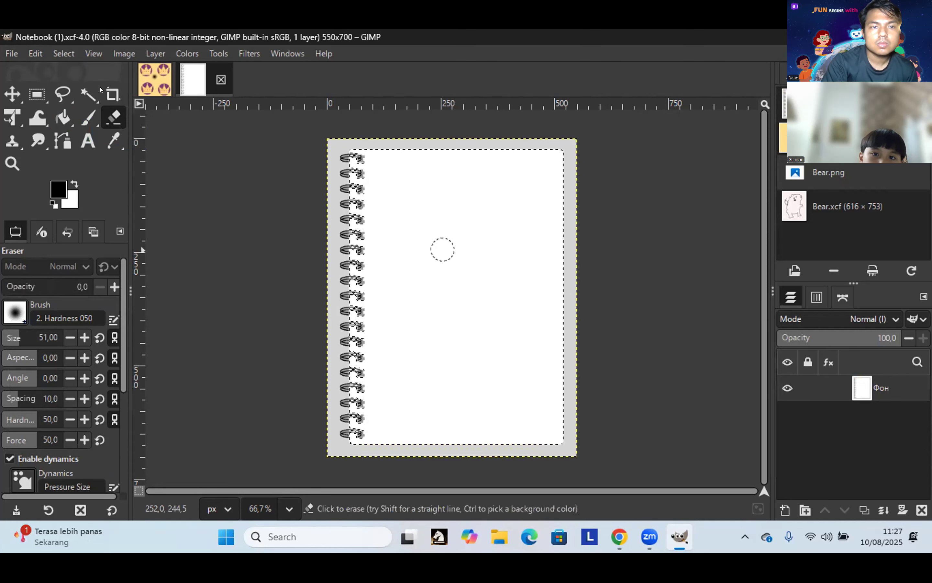
pyautogui.click(62, 118)
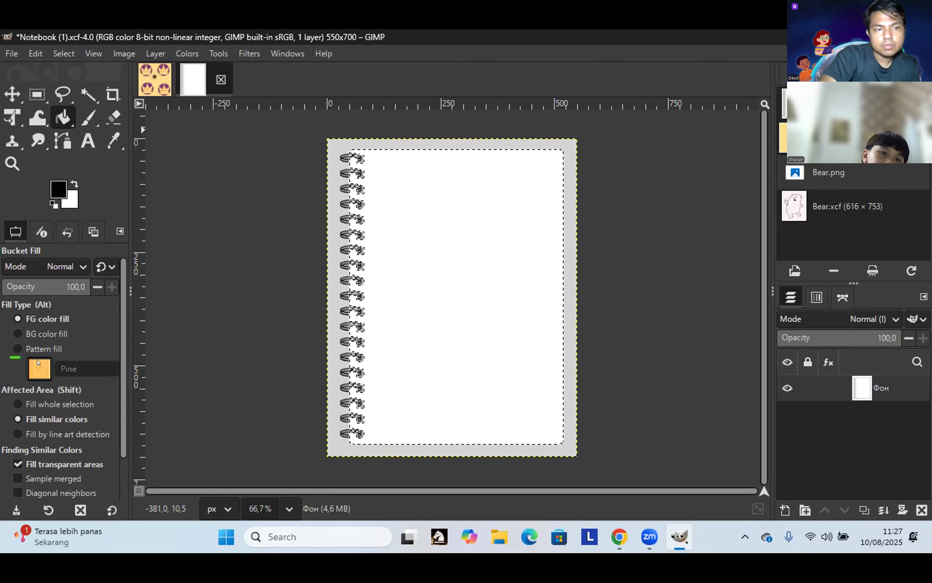
# Step: Pattern-fill the notebook page with Pine wood, then select the clipboard crown tile pattern
pyautogui.click(36, 348)
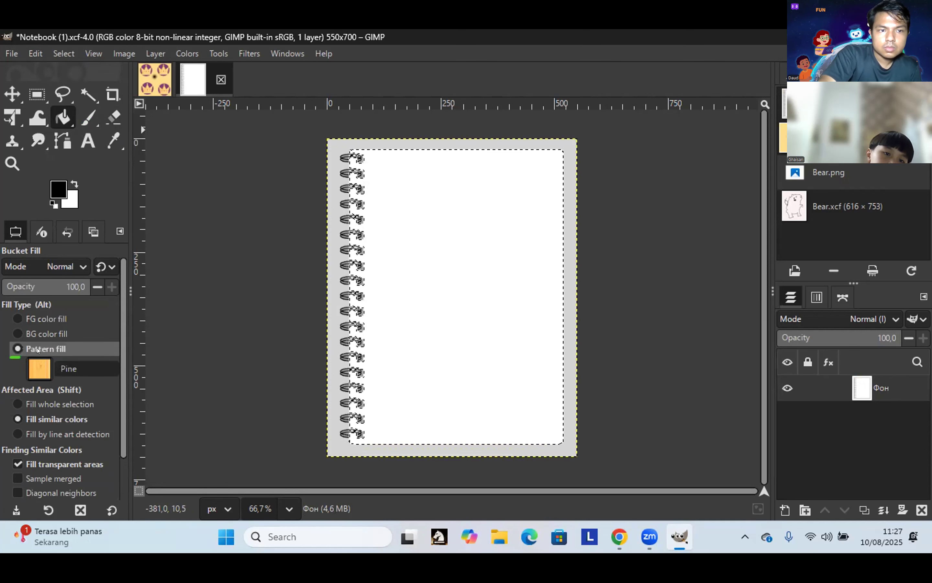
pyautogui.click(378, 273)
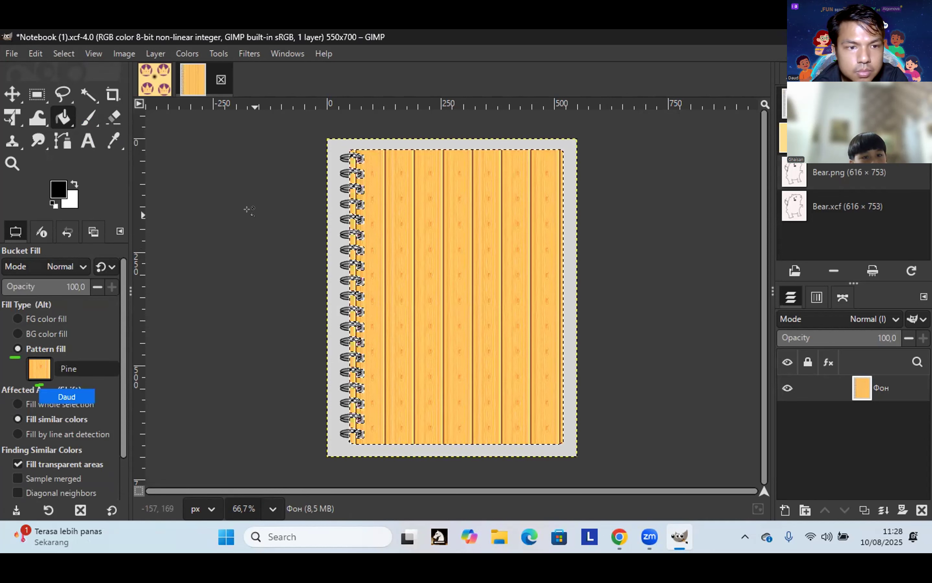
pyautogui.click(38, 372)
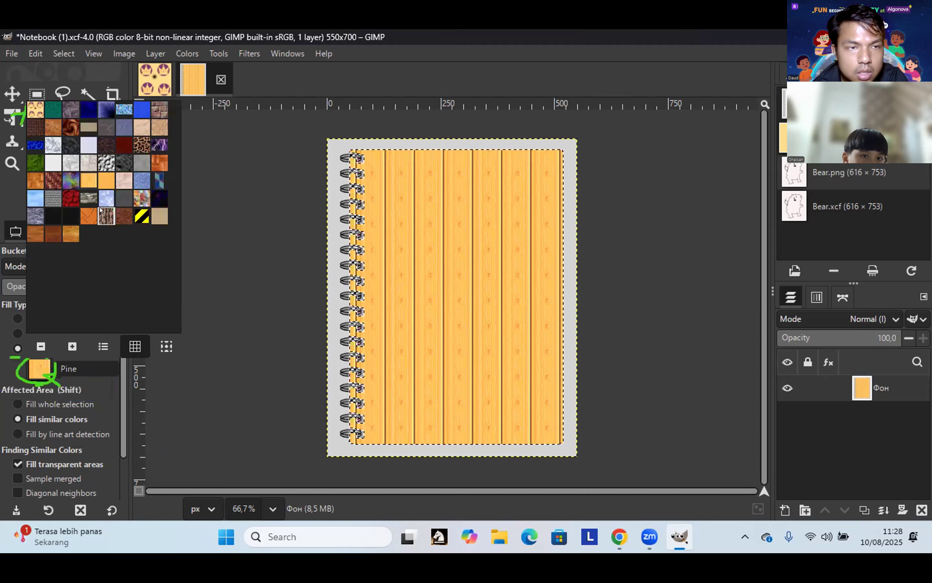
pyautogui.click(33, 113)
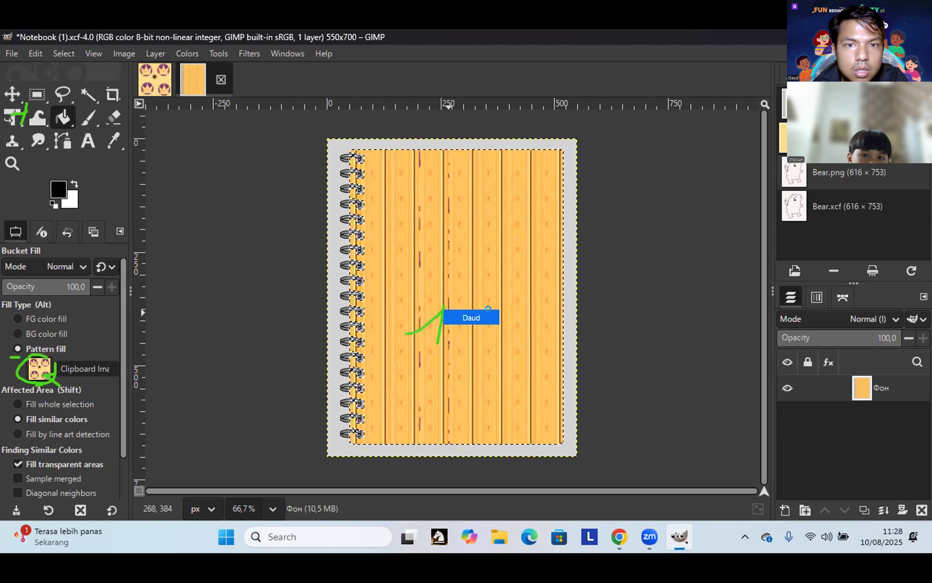
# Step: Fill the middle, right and left planks with crowns, then undo the last fill
pyautogui.click(497, 317)
pyautogui.click(528, 318)
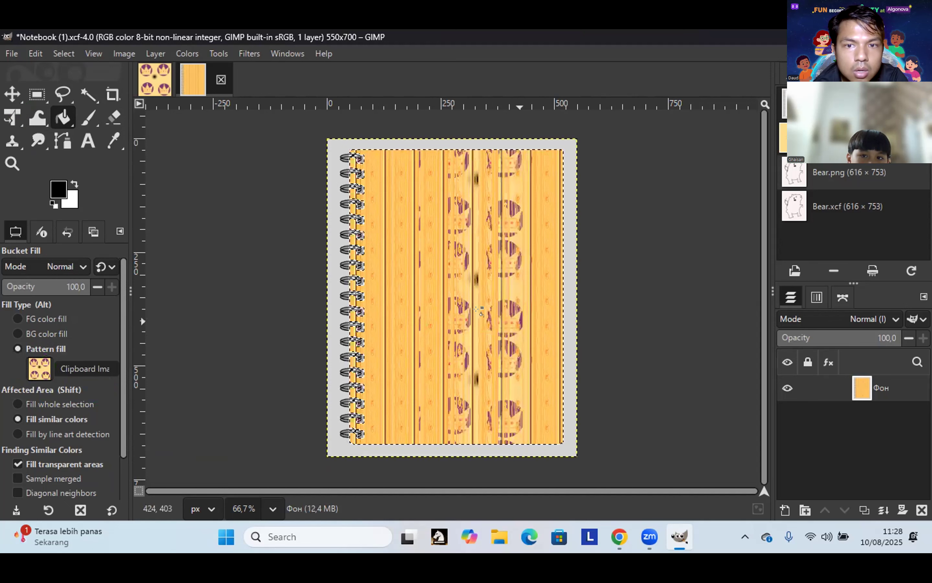
pyautogui.click(419, 318)
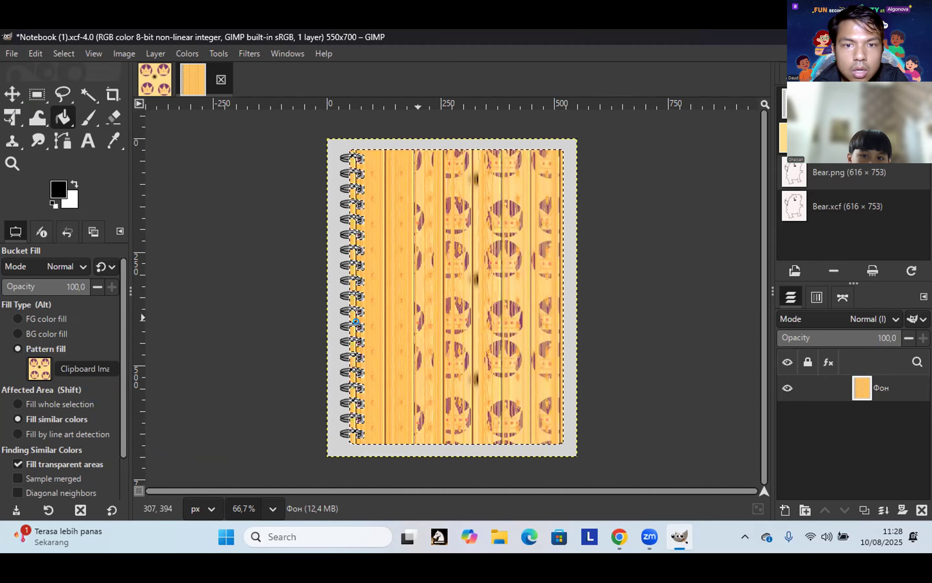
pyautogui.click(356, 321)
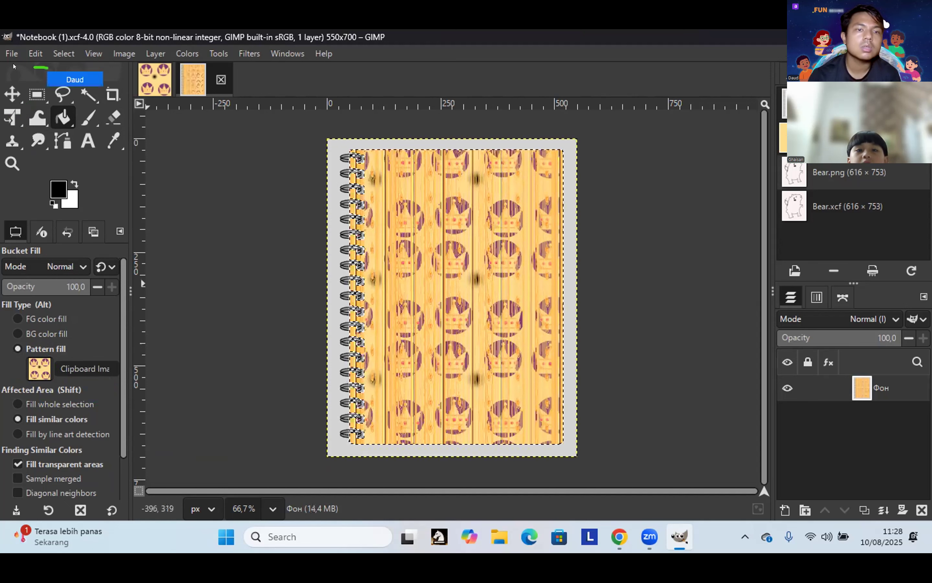
pyautogui.hotkey('alt', 'e')
pyautogui.click(76, 108)
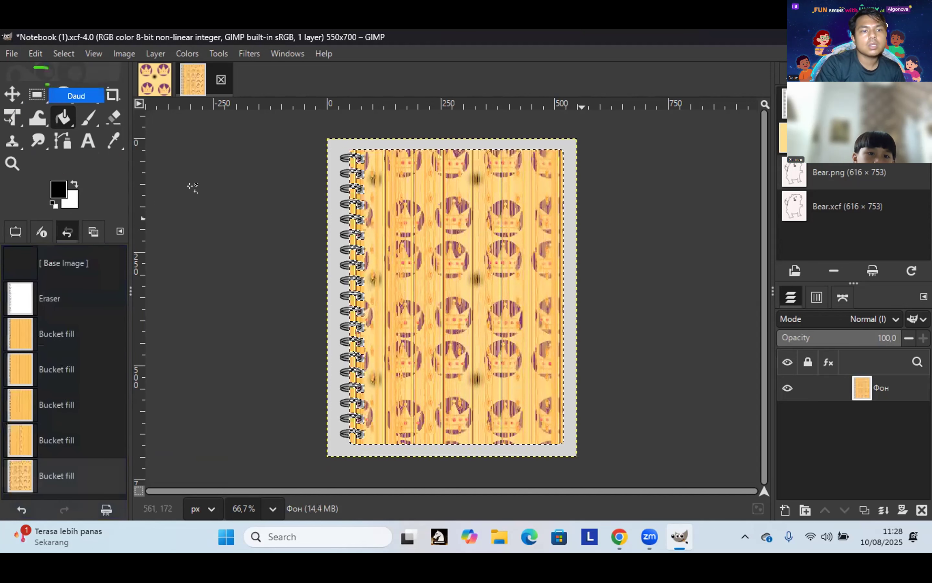
pyautogui.hotkey('alt', 'e')
# Step: Undo the crown and Pine wood fills one by one until the notebook page is white
pyautogui.click(48, 73)
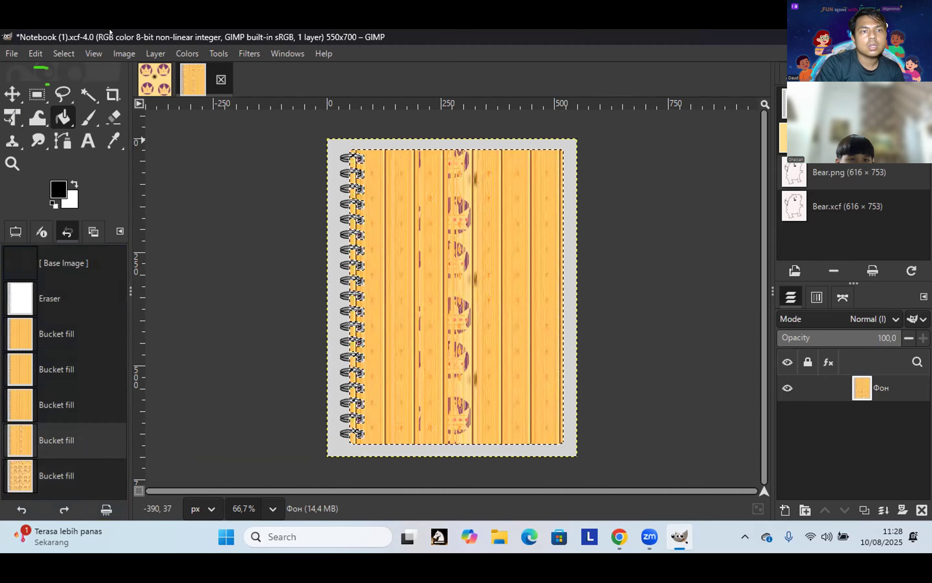
pyautogui.hotkey('alt', 'e')
pyautogui.click(71, 69)
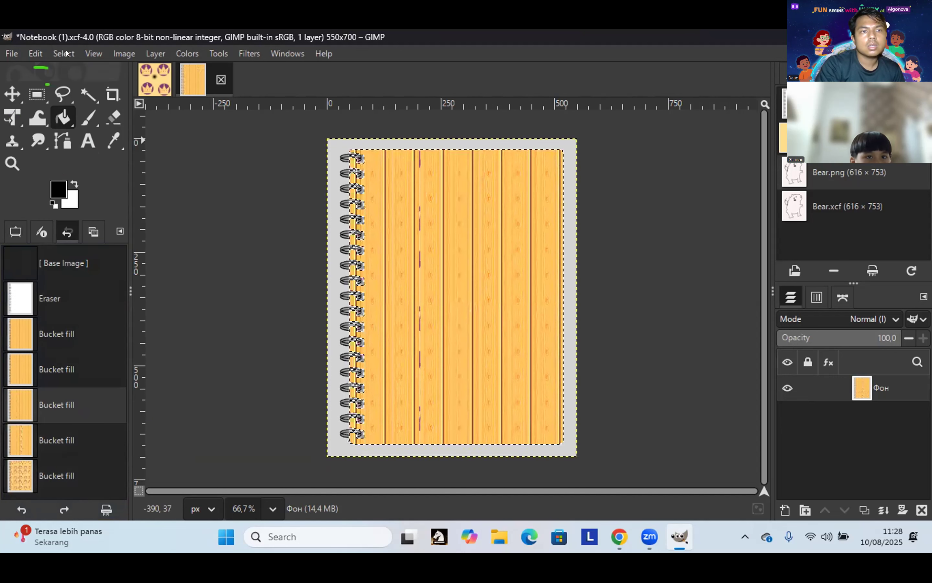
pyautogui.click(35, 54)
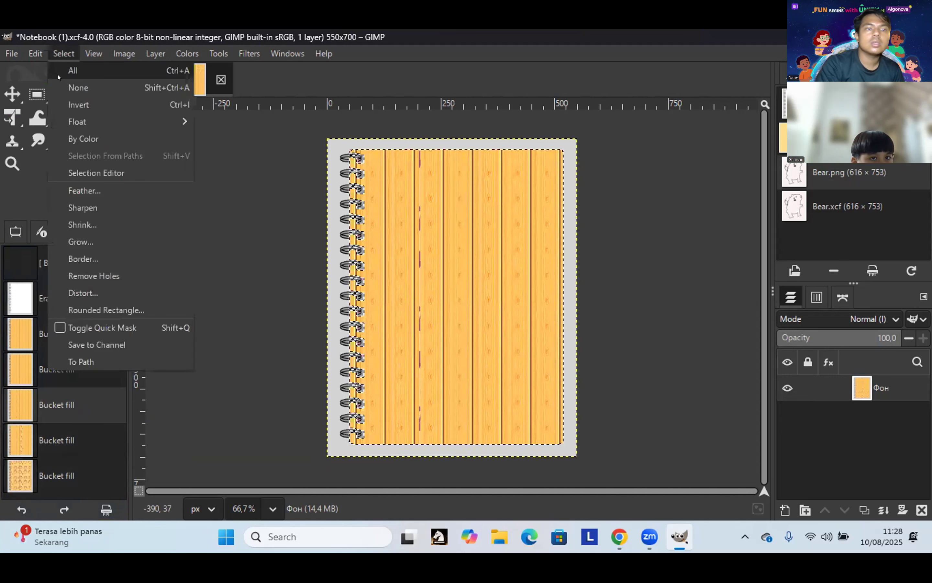
pyautogui.press('Escape')
pyautogui.hotkey('ctrl', 'z')
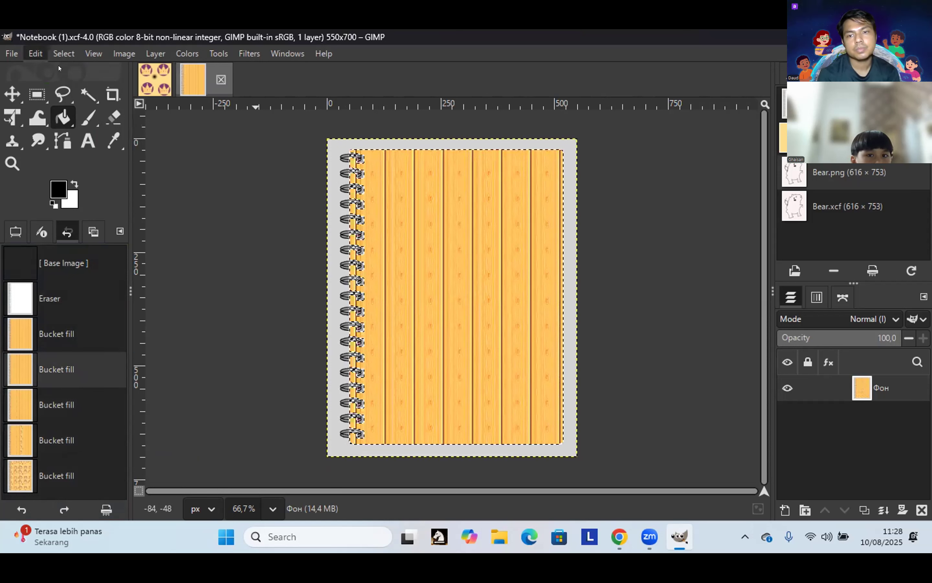
pyautogui.hotkey('ctrl', 'z')
pyautogui.click(53, 57)
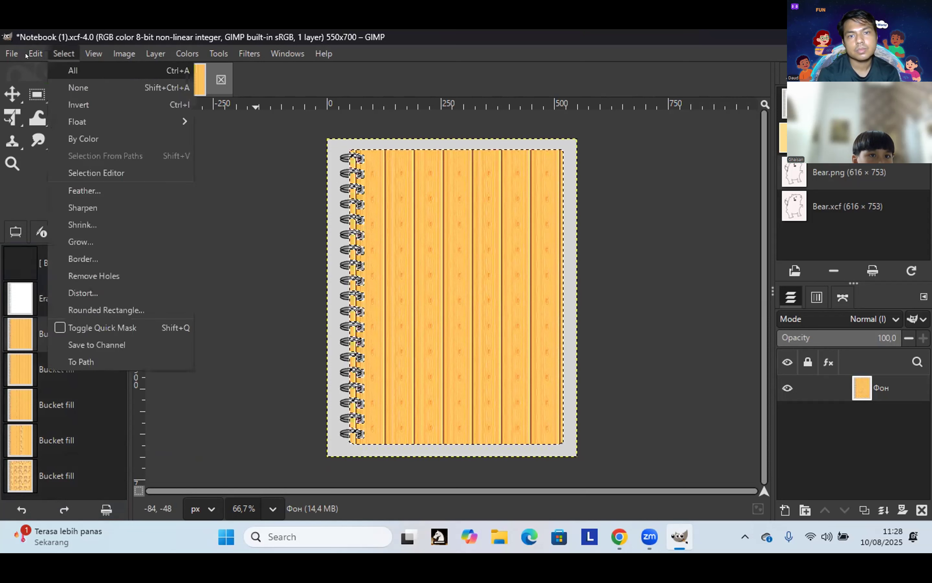
pyautogui.press('Left')
pyautogui.click(56, 70)
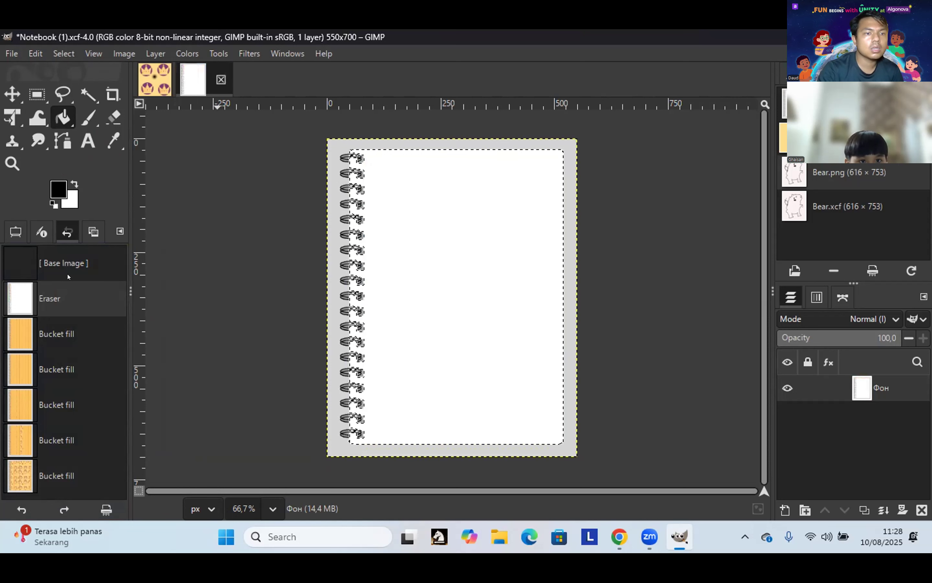
pyautogui.click(5, 231)
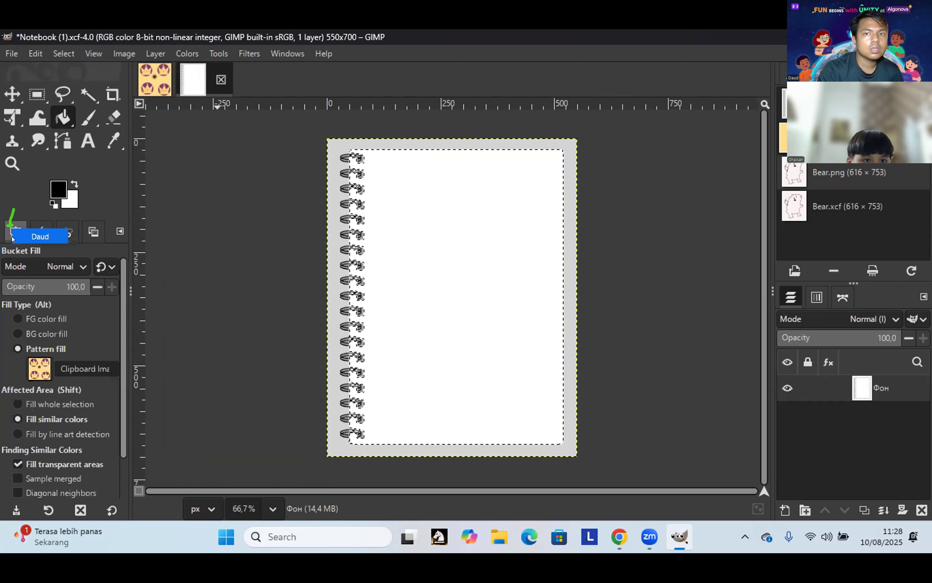
# Step: Keep the clipboard crown pattern and fill the page and remaining gaps with tiled crowns
pyautogui.click(34, 363)
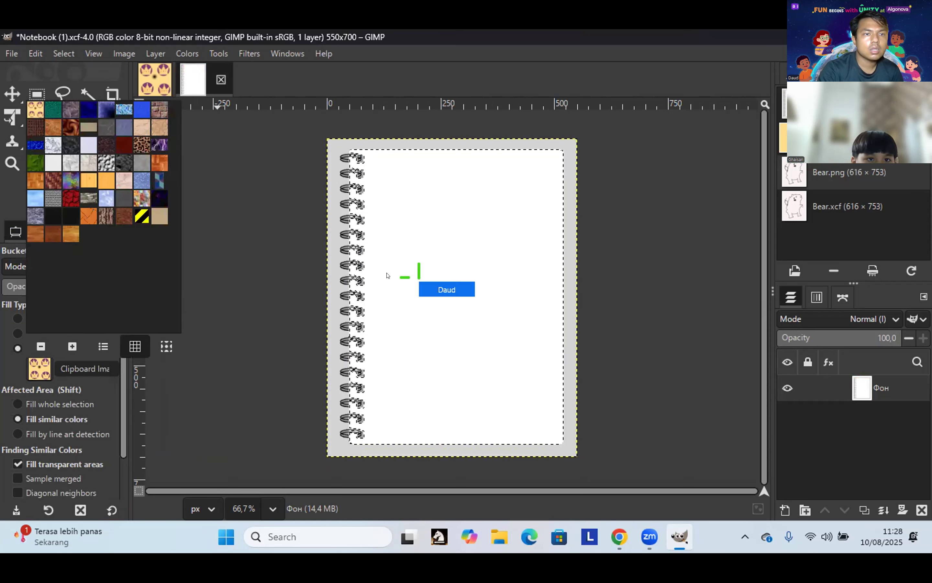
pyautogui.click(401, 277)
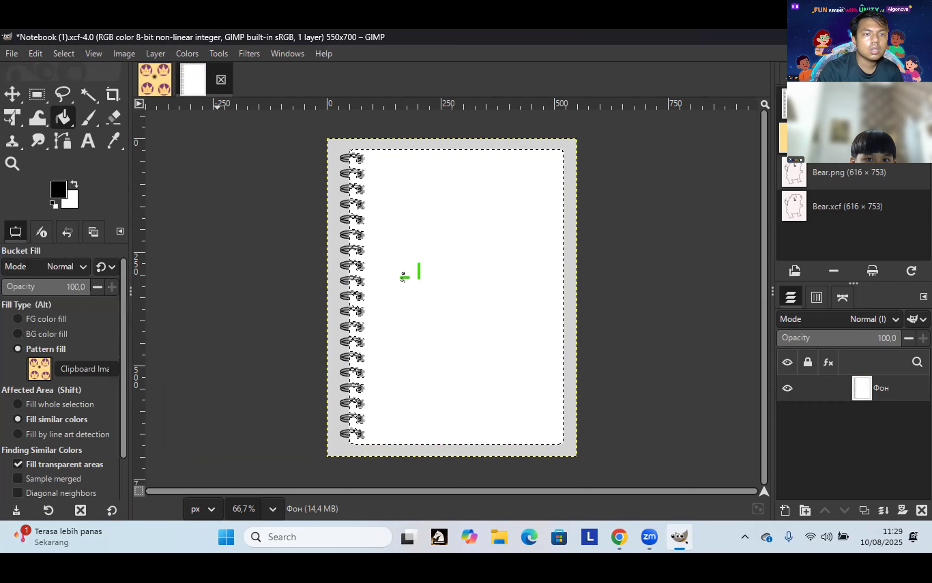
pyautogui.click(410, 286)
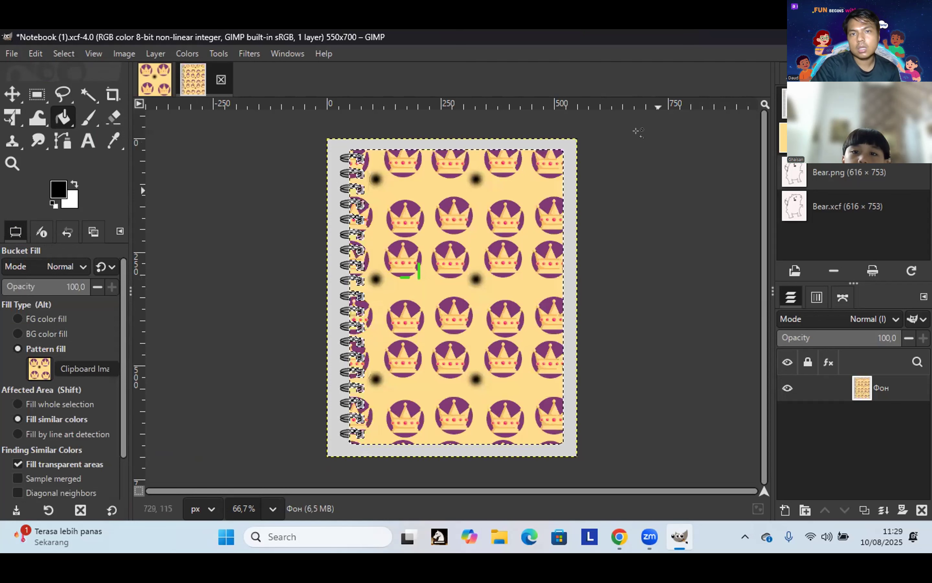
pyautogui.click(546, 283)
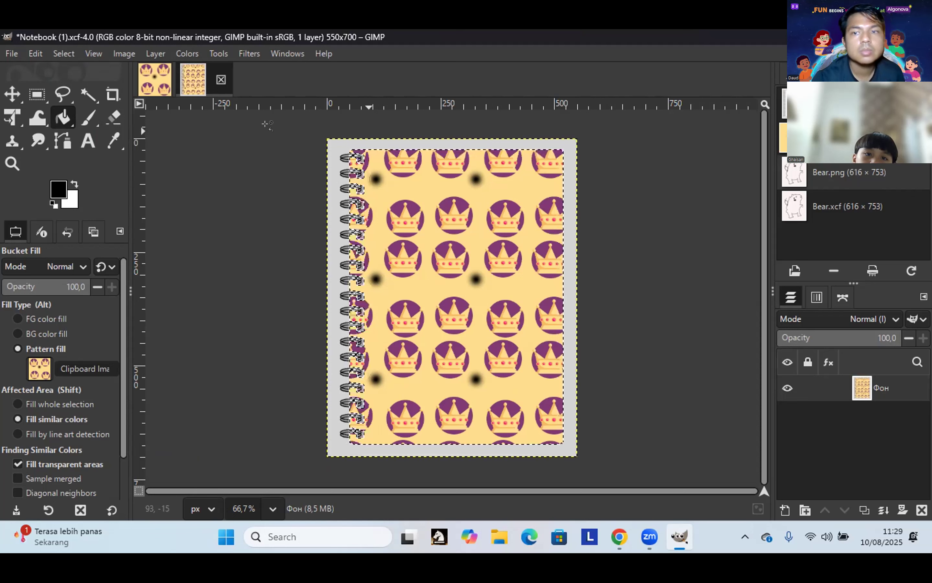
pyautogui.click(13, 54)
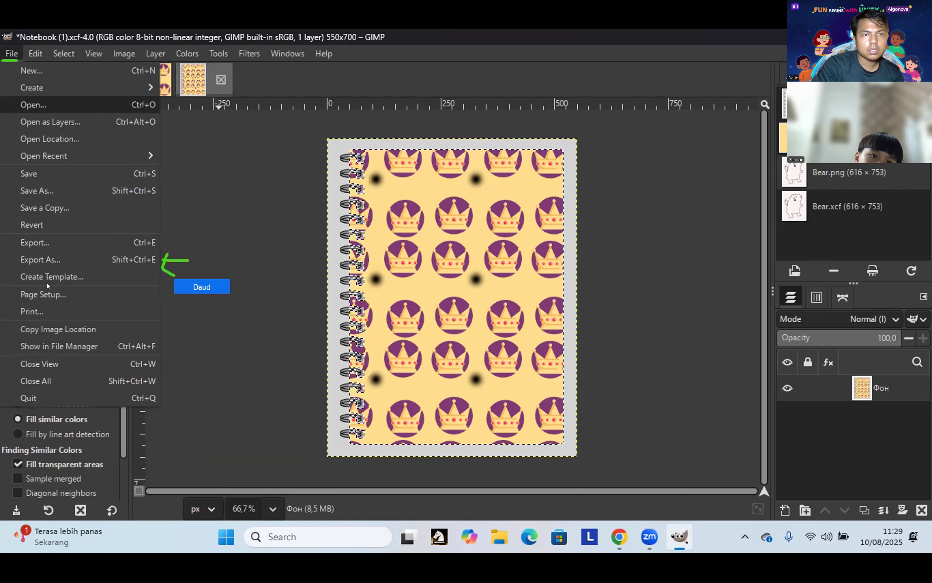
# Step: Export the crown notebook cover as Notebook (1).png
pyautogui.click(55, 259)
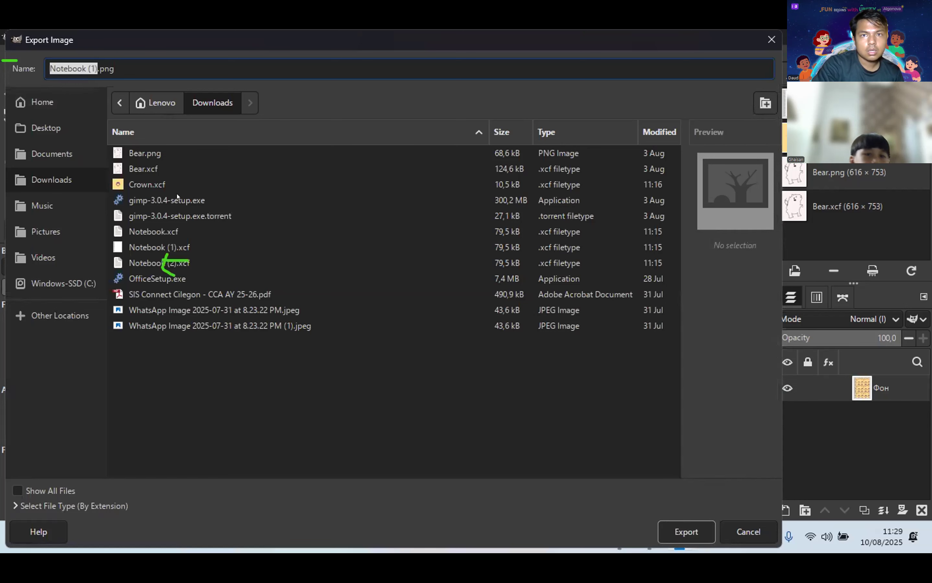
pyautogui.click(702, 536)
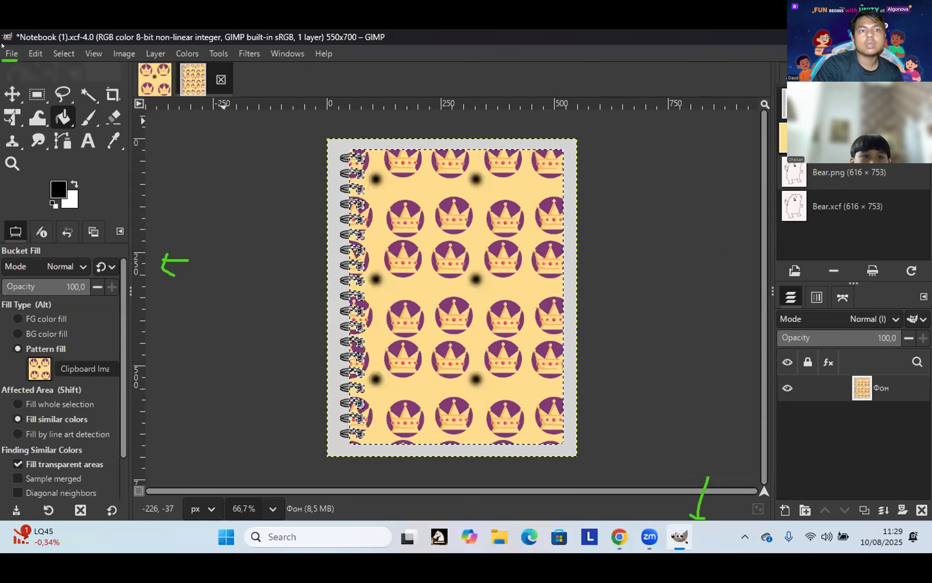
pyautogui.click(13, 54)
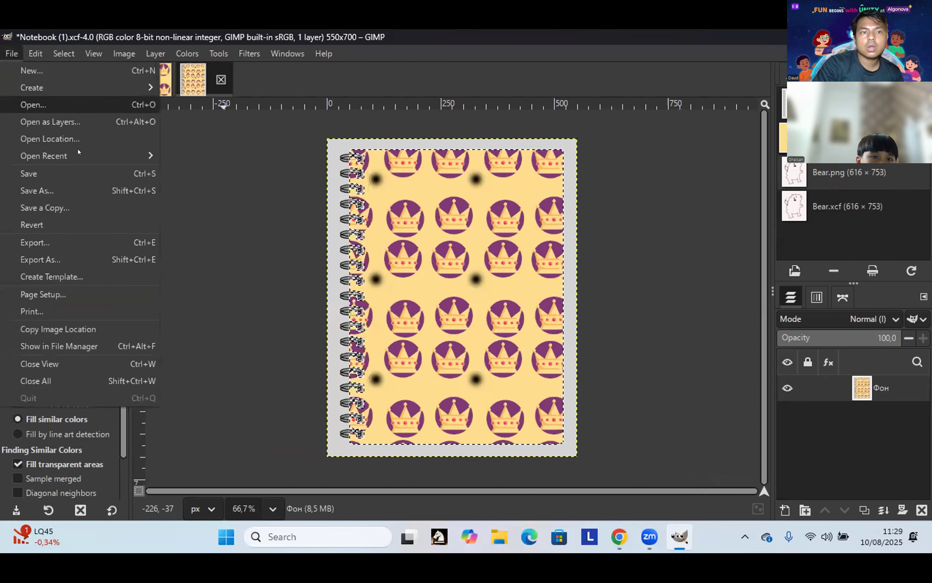
# Step: Reopen the export settings, then switch to Chrome's Pola sederhana lesson tab
pyautogui.click(59, 259)
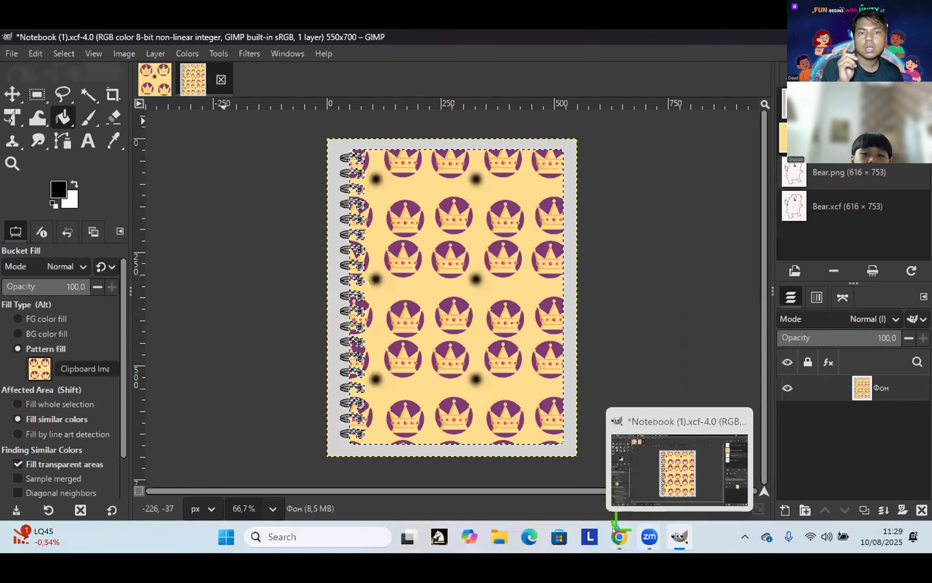
pyautogui.click(619, 536)
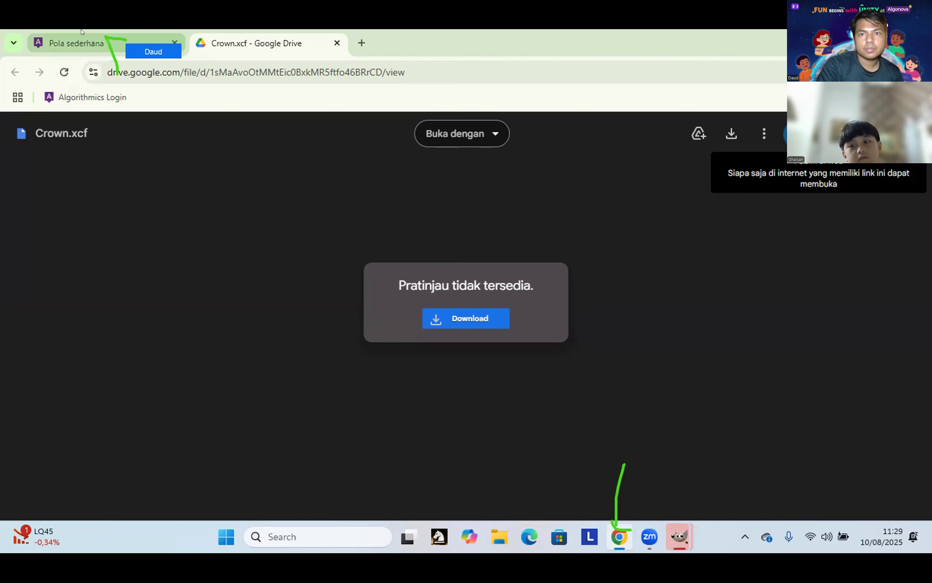
pyautogui.click(115, 43)
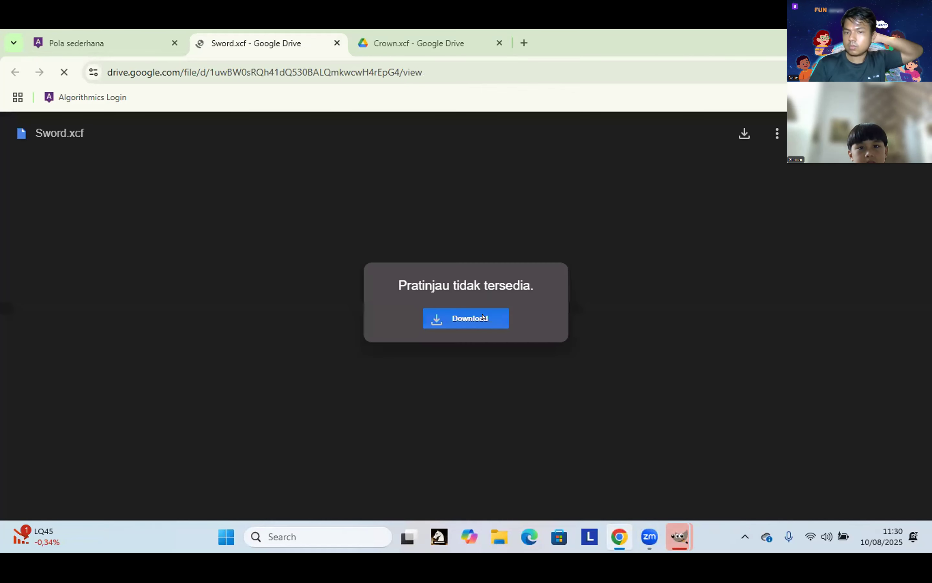
# Step: Download Sword.xcf (7.9 KB) from Google Drive and open it in GIMP as a blue sword tile
pyautogui.click(483, 320)
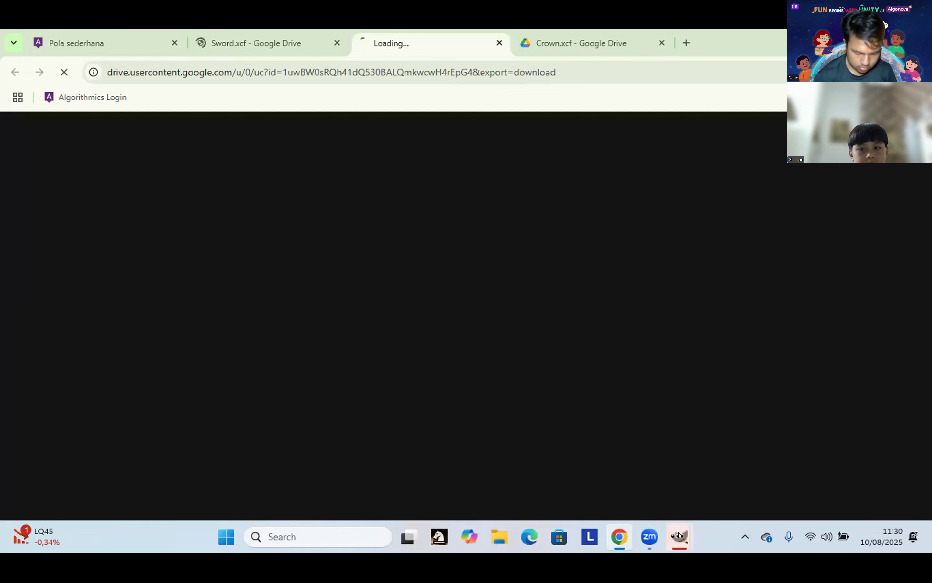
pyautogui.moveTo(679, 535)
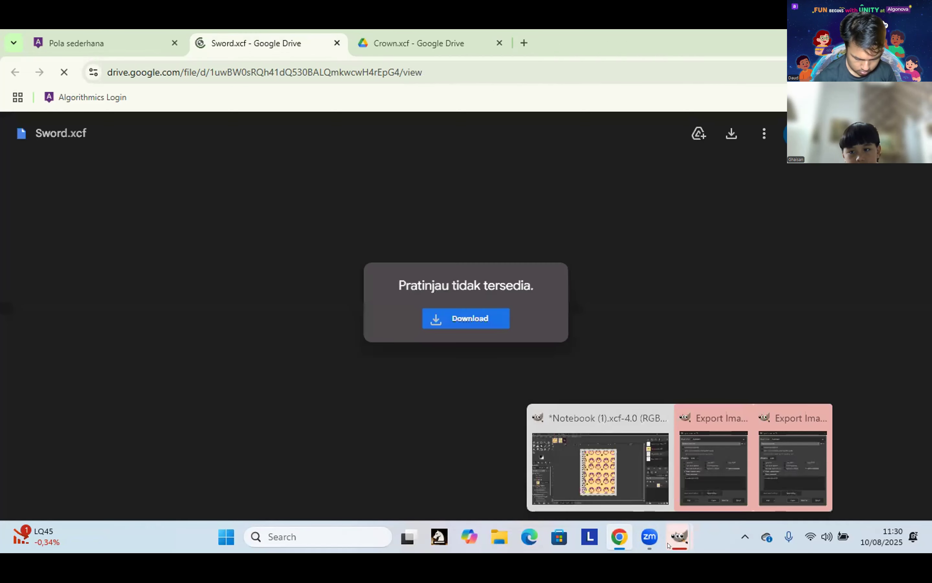
pyautogui.click(731, 133)
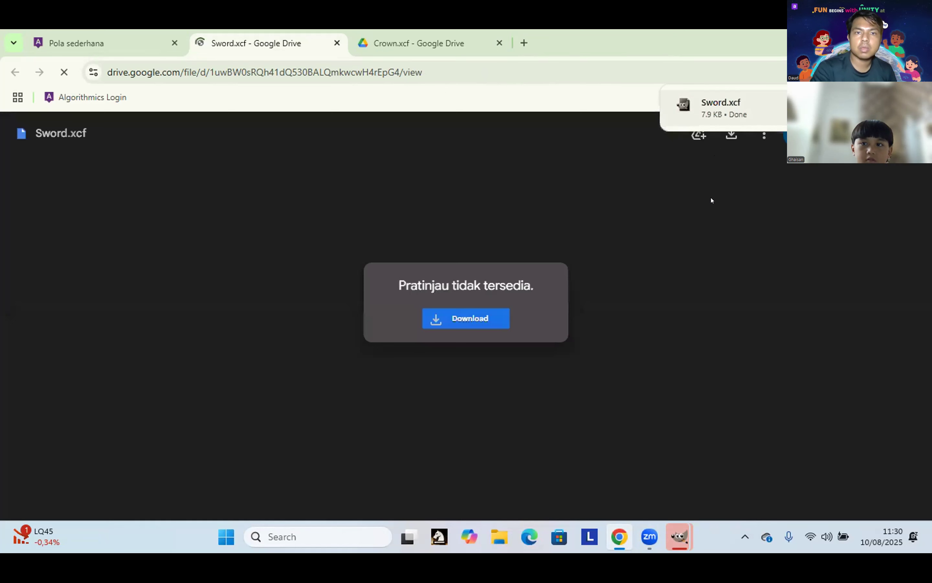
pyautogui.moveTo(671, 537)
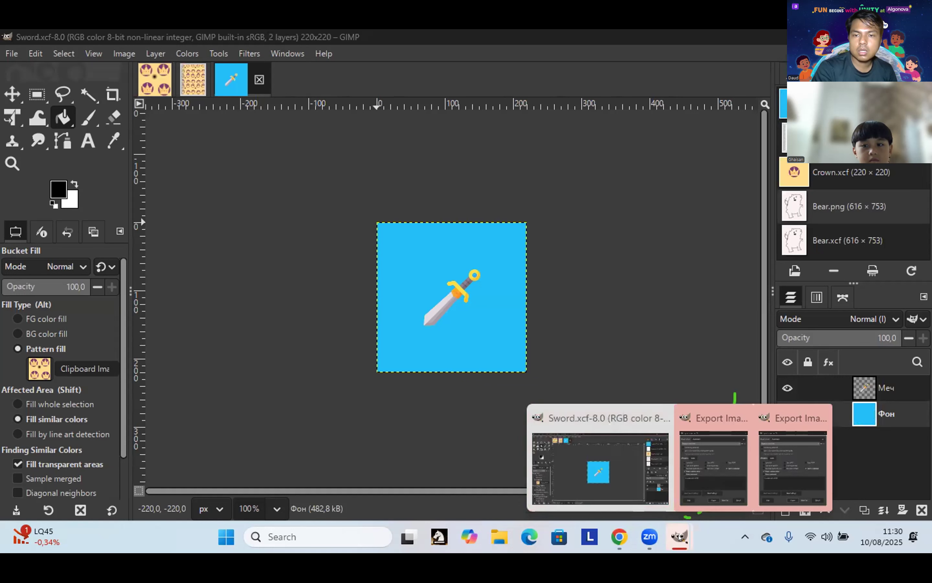
# Step: Export the notebook cover as PNG, then fill Sword.xcf's blue Фон background with the crown pattern
pyautogui.click(721, 492)
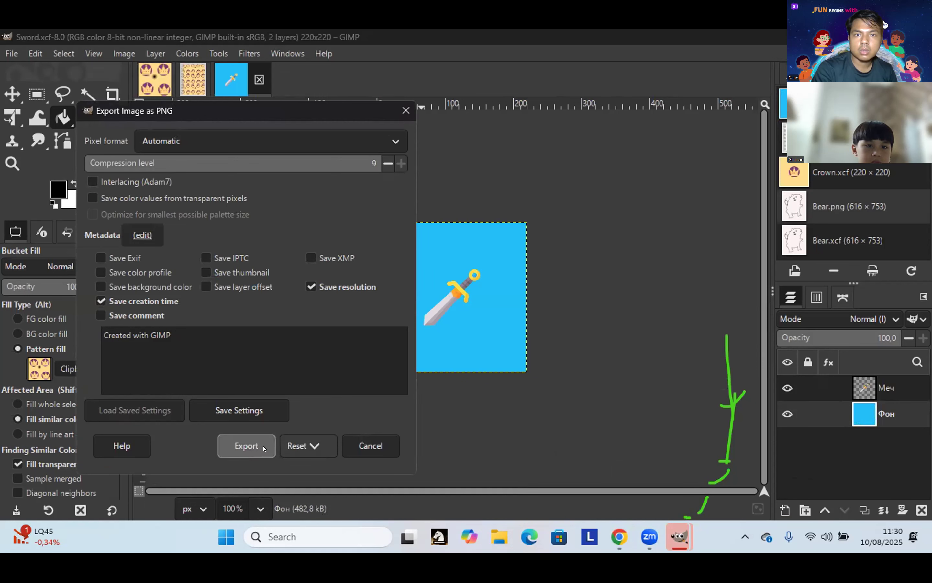
pyautogui.click(246, 445)
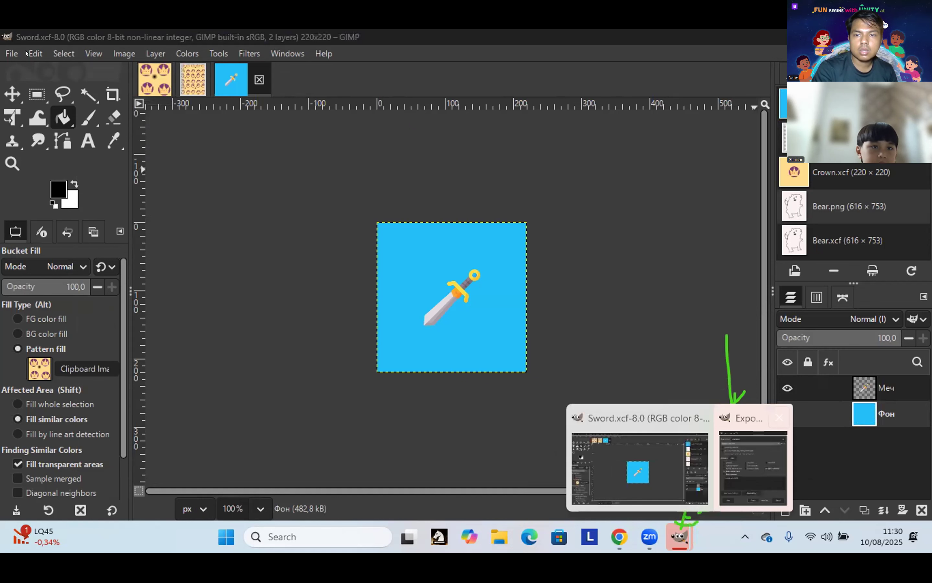
pyautogui.hotkey('ctrl', ';')
pyautogui.click(38, 56)
# Step: Undo the Bucket Fill from the Edit menu, restoring the plain blue Фон background
pyautogui.click(57, 66)
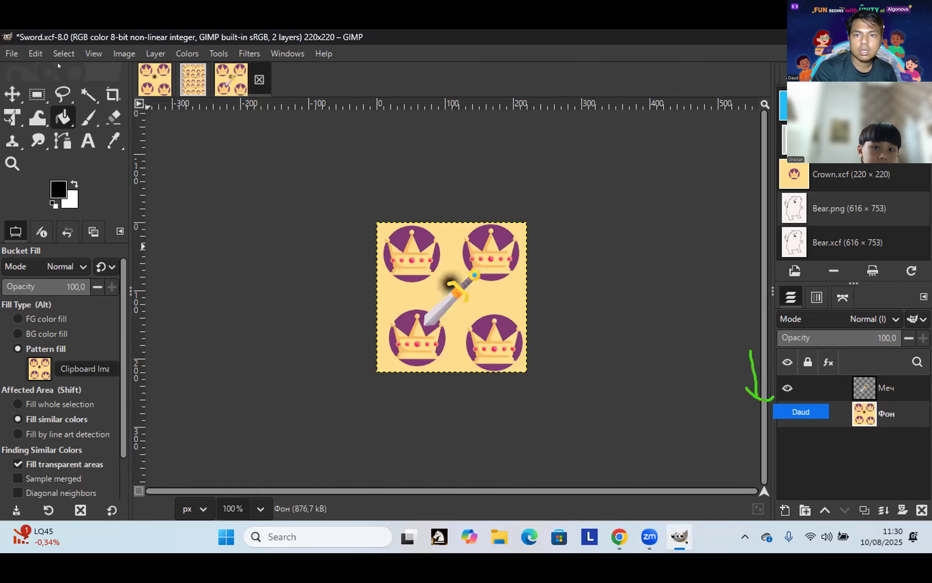
pyautogui.click(36, 54)
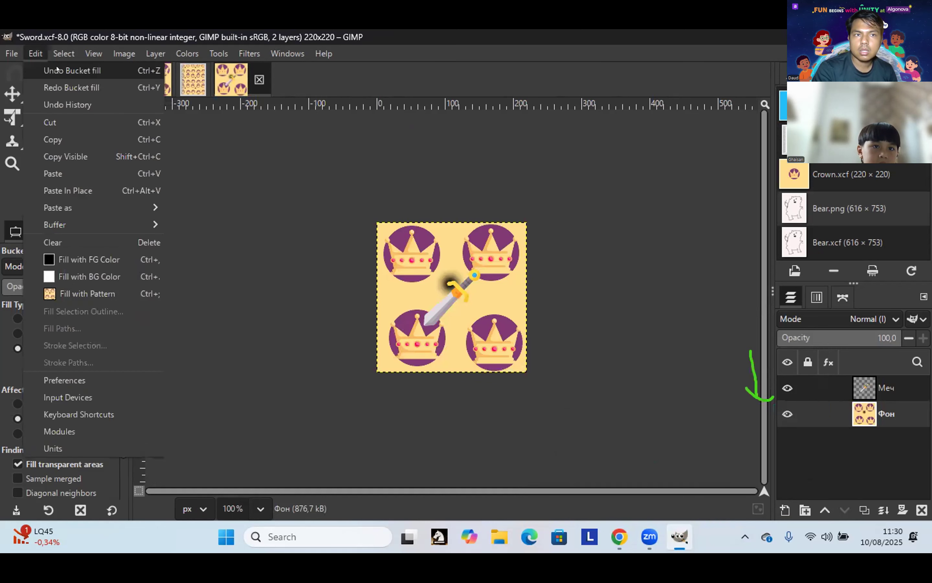
pyautogui.click(71, 70)
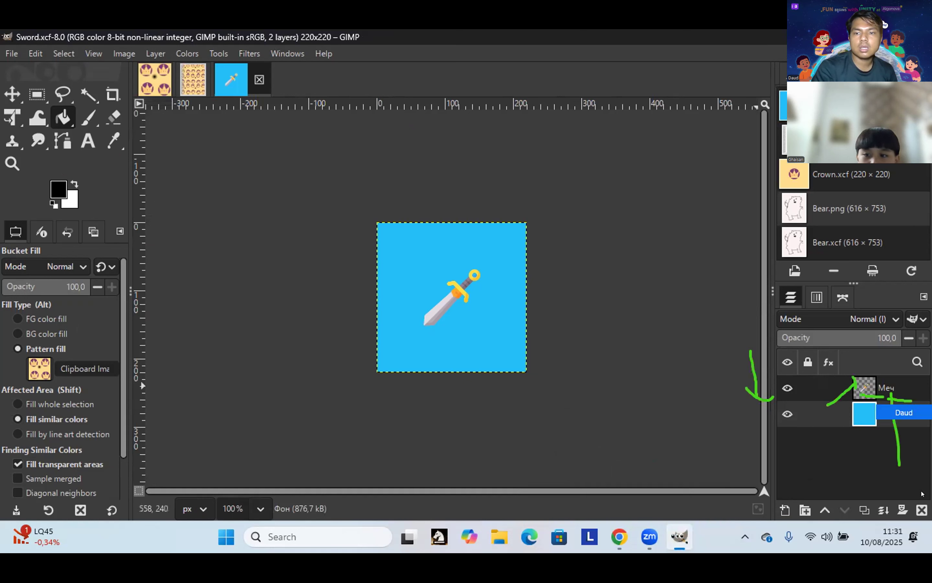
# Step: Duplicate the Меч sword layer three times, giving four sword layers
pyautogui.click(864, 392)
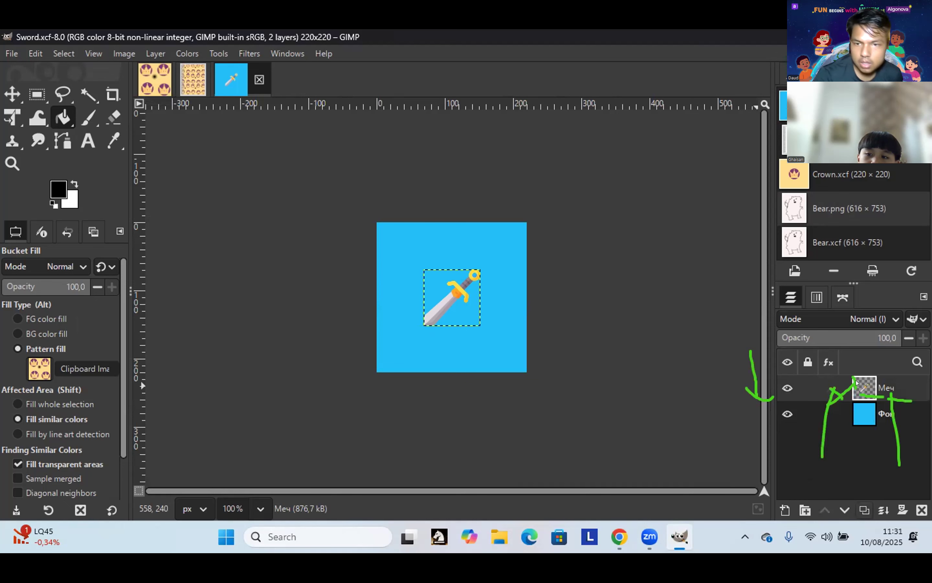
pyautogui.click(865, 510)
pyautogui.click(864, 510)
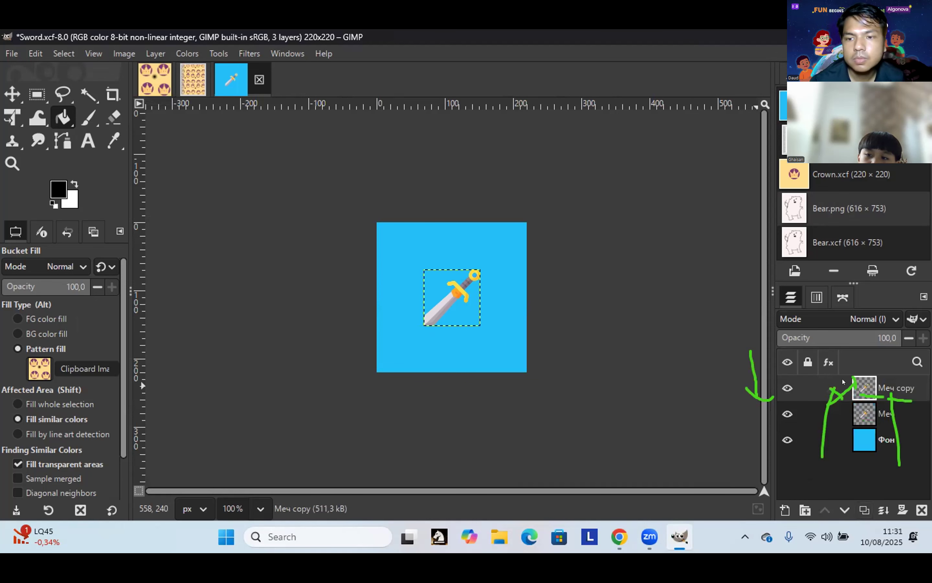
pyautogui.click(864, 508)
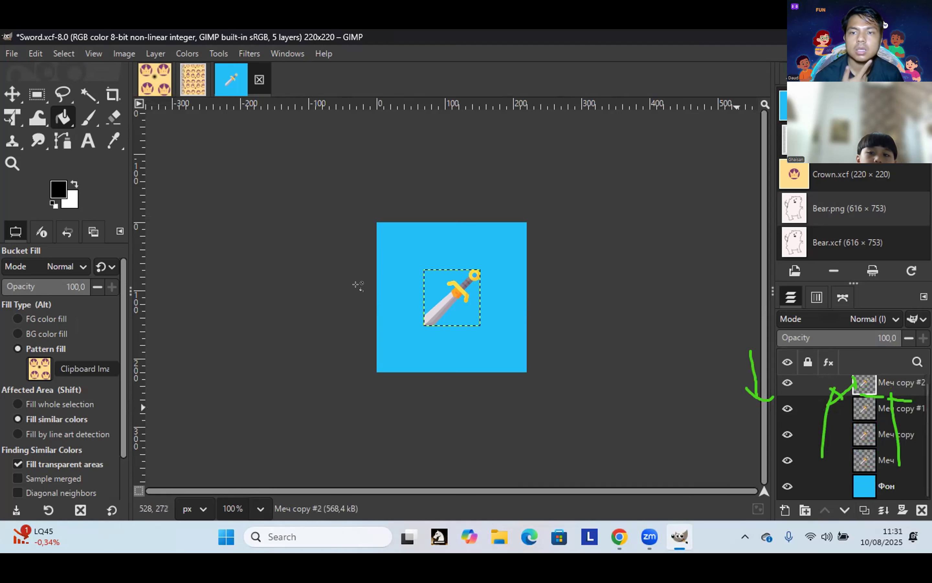
# Step: Try a crown pattern fill around the sword, then undo it with Ctrl+Z
pyautogui.click(399, 243)
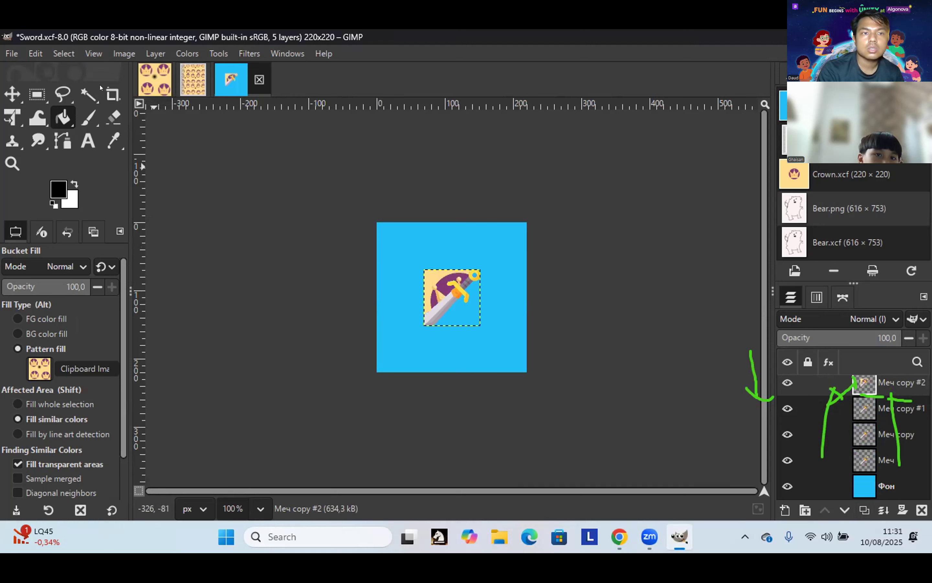
pyautogui.hotkey('ctrl', 'z')
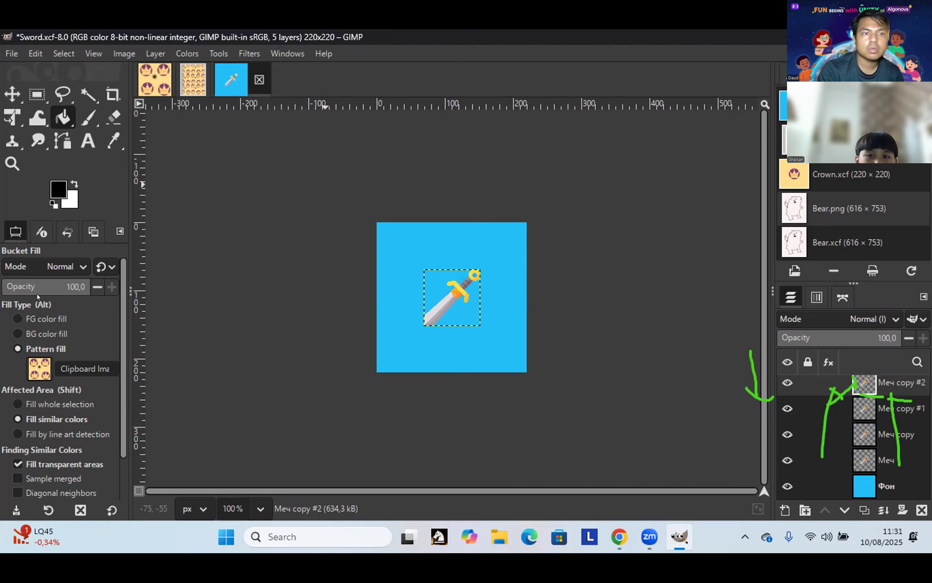
pyautogui.click(11, 96)
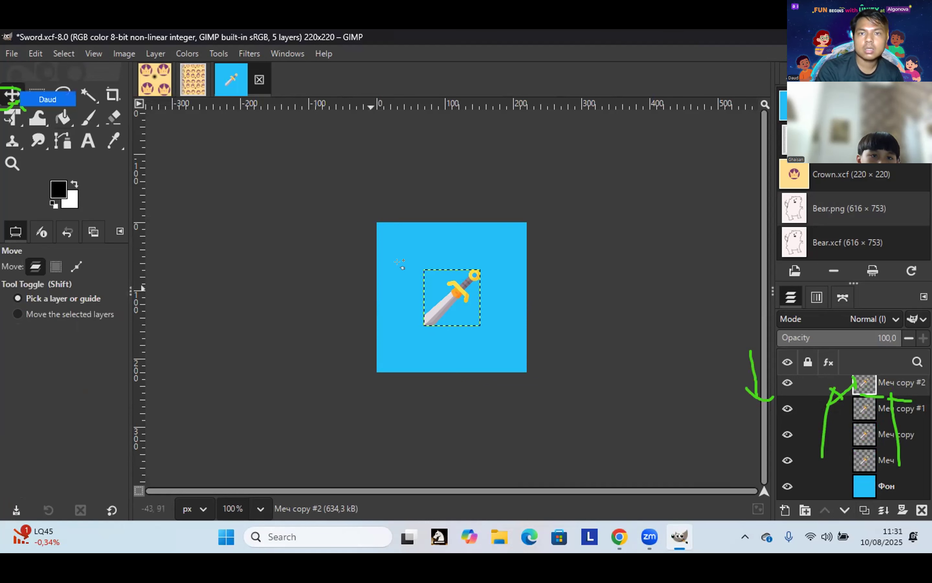
# Step: Drag the four sword layers into the tile's corners to form a 2×2 grid
pyautogui.moveTo(429, 276); pyautogui.dragTo(399, 252)
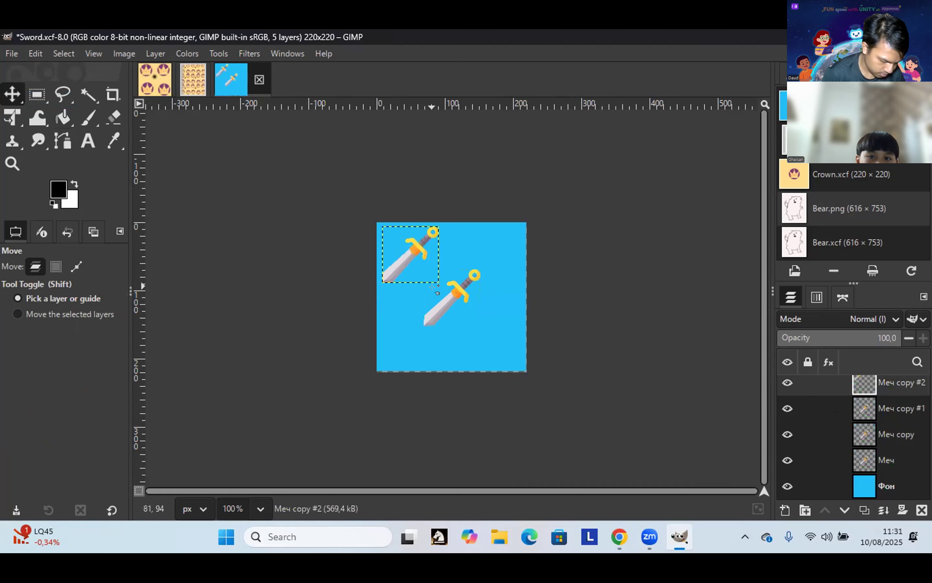
pyautogui.moveTo(432, 287); pyautogui.dragTo(498, 246)
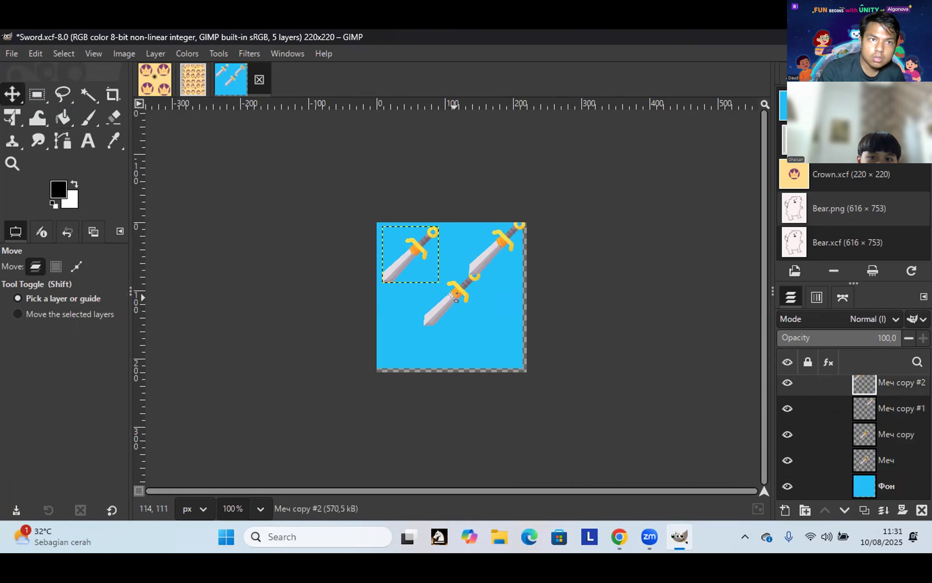
pyautogui.moveTo(452, 300); pyautogui.dragTo(488, 335)
pyautogui.moveTo(443, 308); pyautogui.dragTo(416, 327)
pyautogui.moveTo(408, 337); pyautogui.dragTo(420, 334)
pyautogui.click(415, 251)
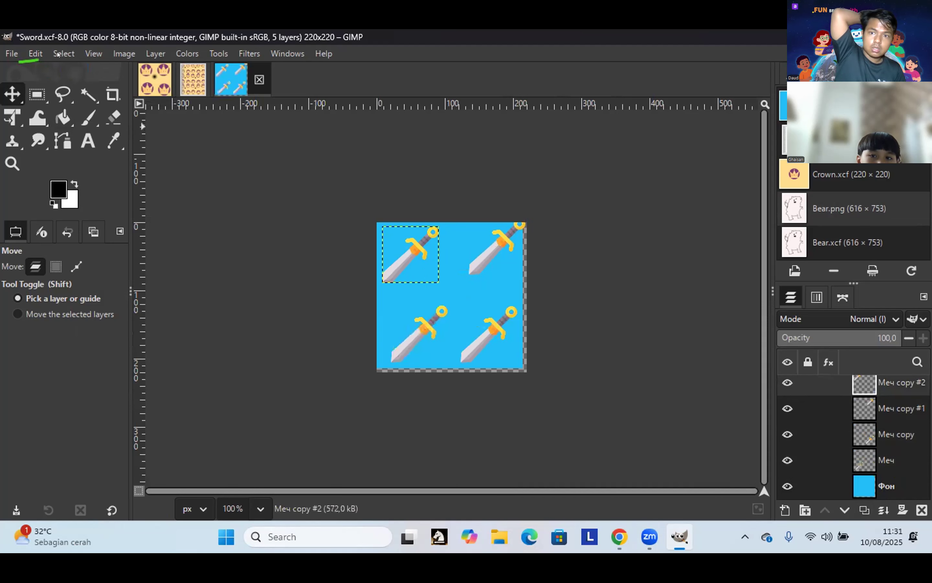
# Step: Redo and then undo the last Move Layer from the Edit menu
pyautogui.click(36, 54)
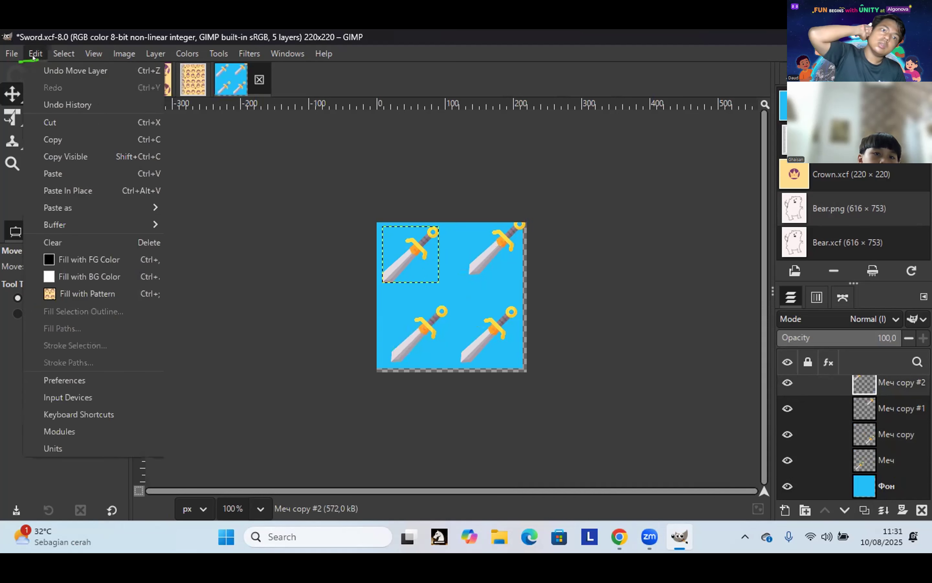
pyautogui.moveTo(56, 66)
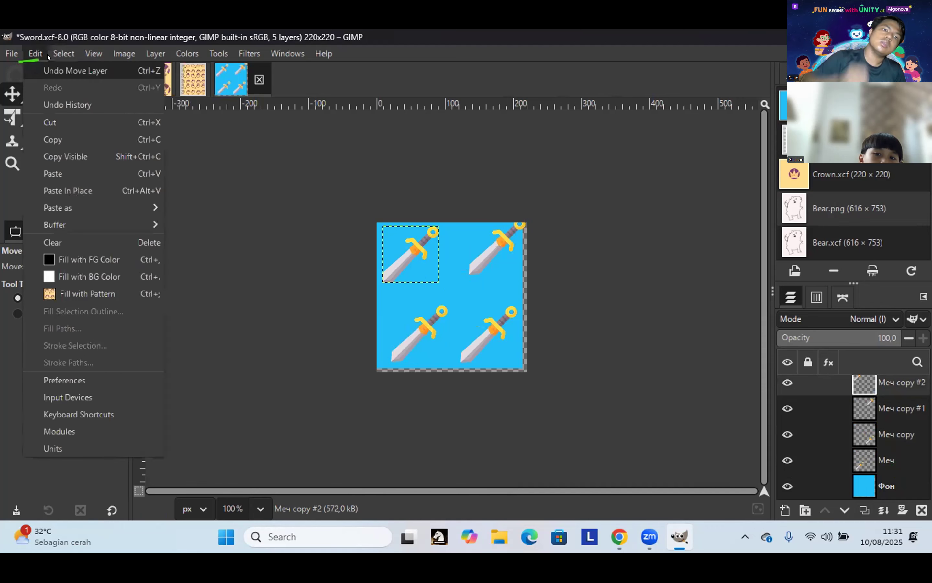
pyautogui.click(47, 54)
pyautogui.click(40, 55)
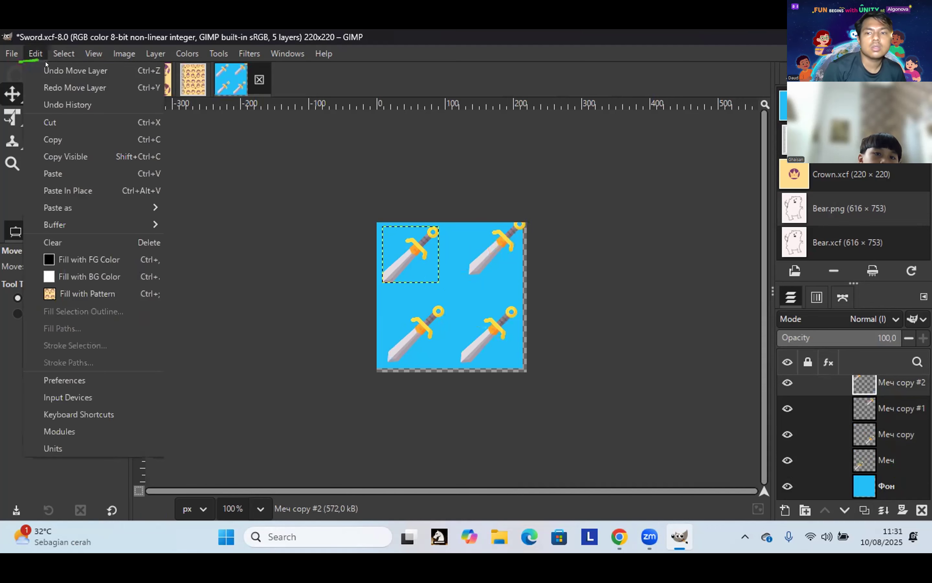
pyautogui.click(58, 87)
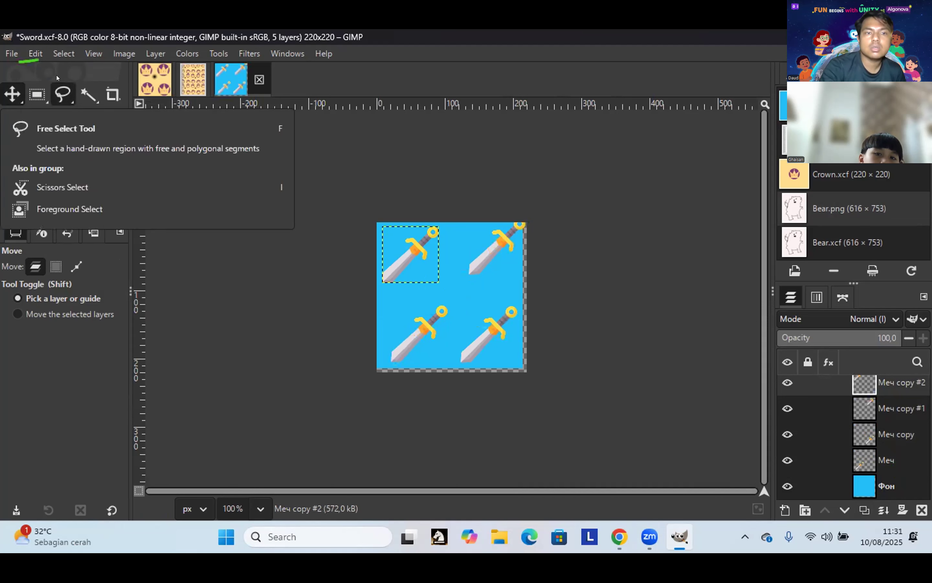
pyautogui.click(37, 54)
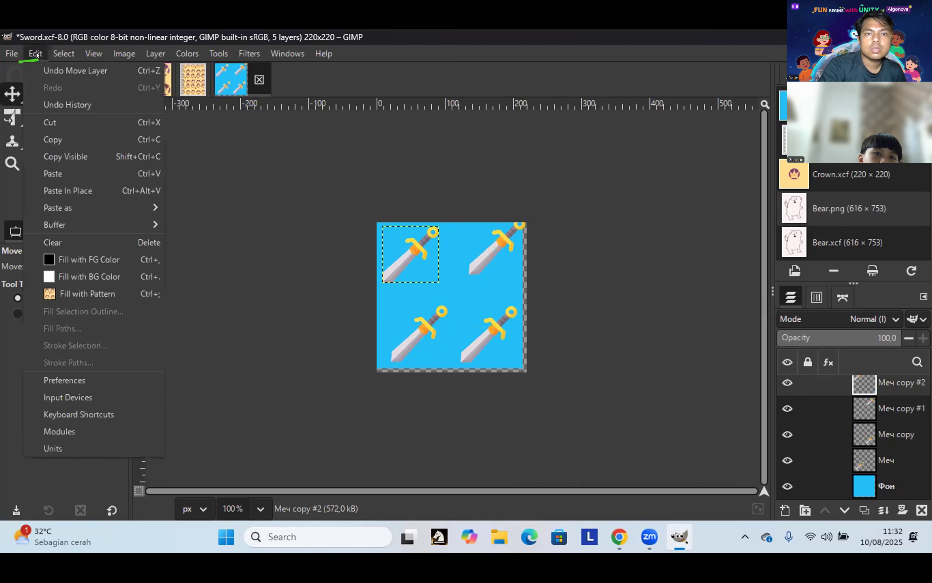
pyautogui.click(55, 70)
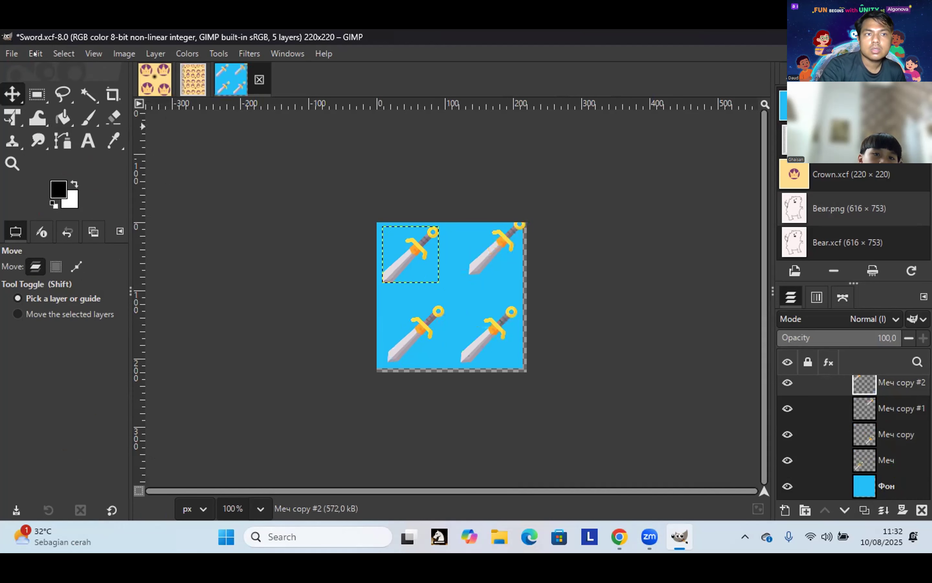
# Step: Show the Undo History listing every Move Layer step, then look through the Edit and Select menus
pyautogui.click(35, 54)
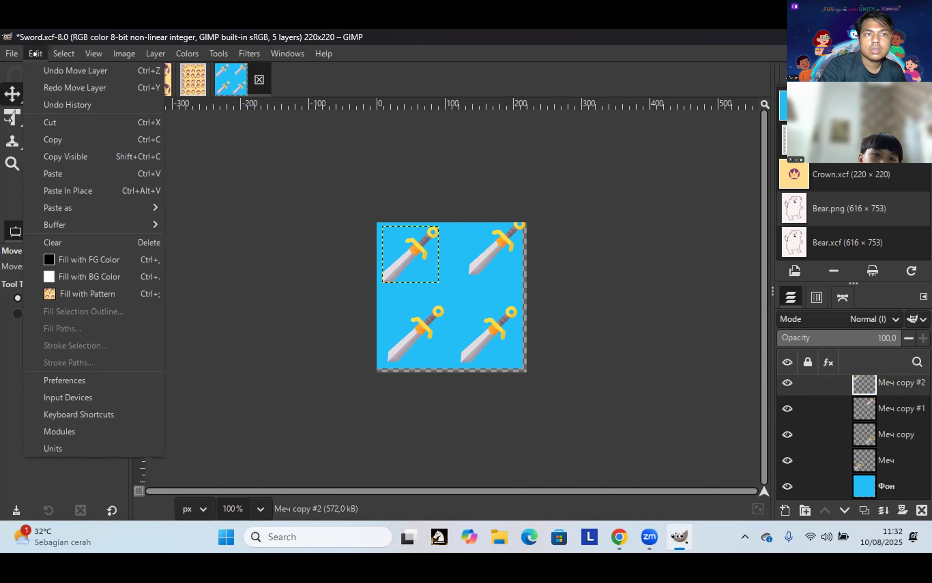
pyautogui.click(70, 107)
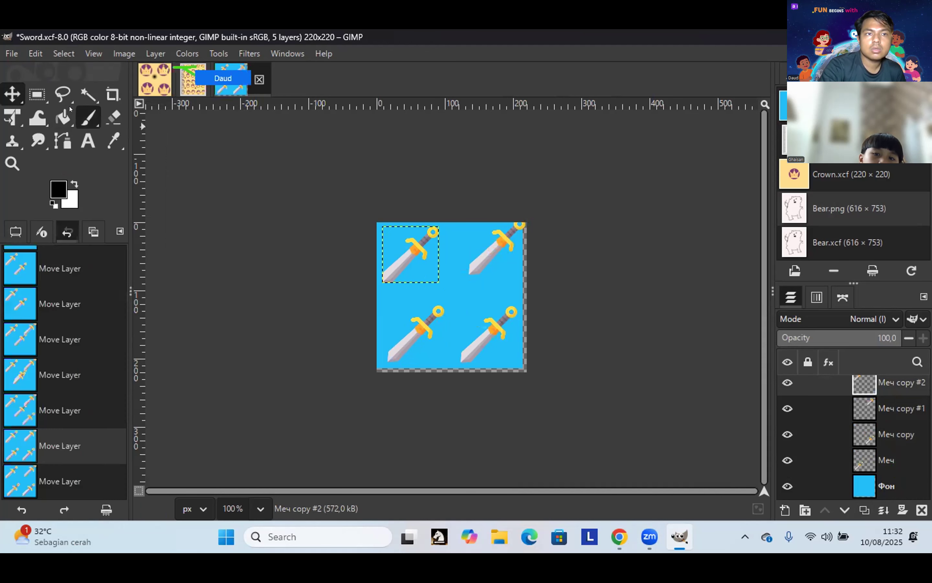
pyautogui.click(35, 54)
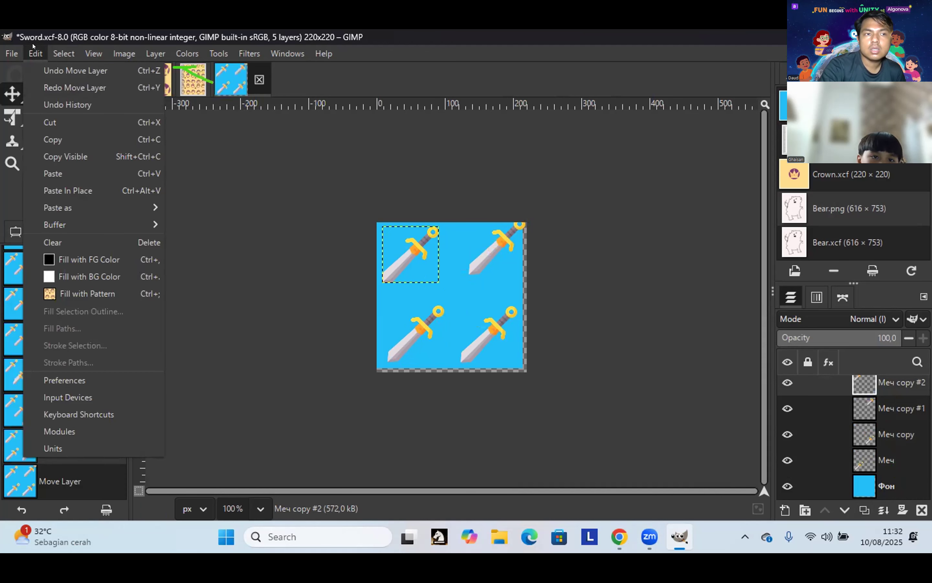
pyautogui.press('Right')
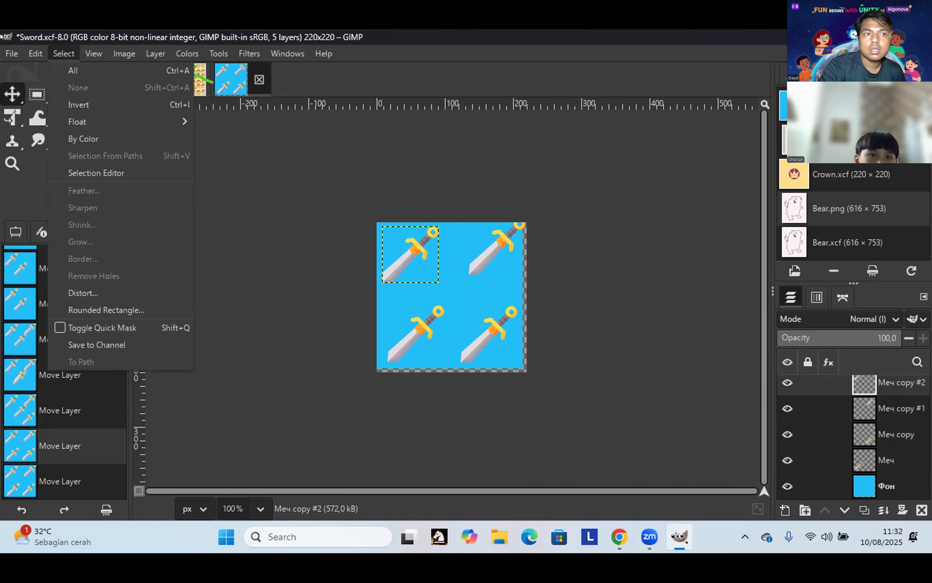
pyautogui.moveTo(26, 55)
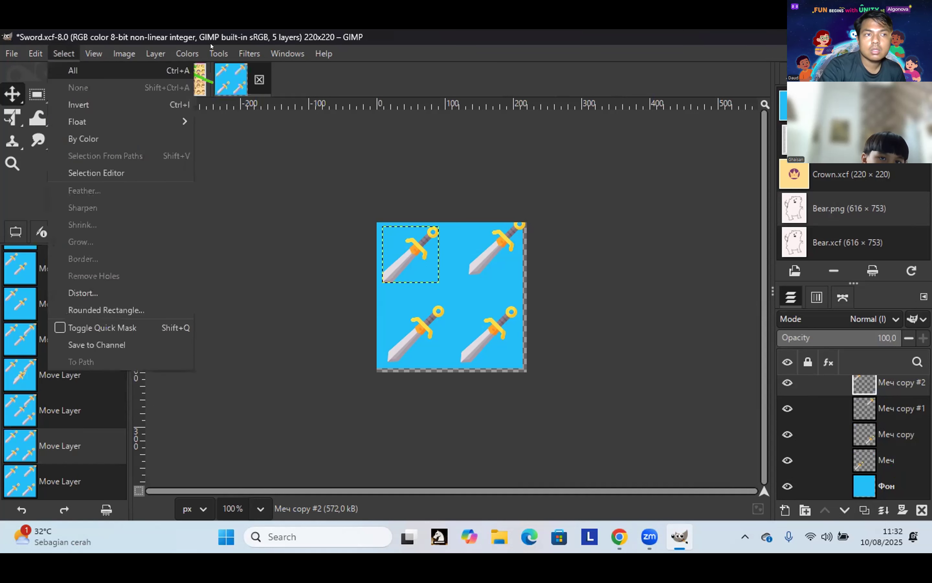
pyautogui.moveTo(221, 47)
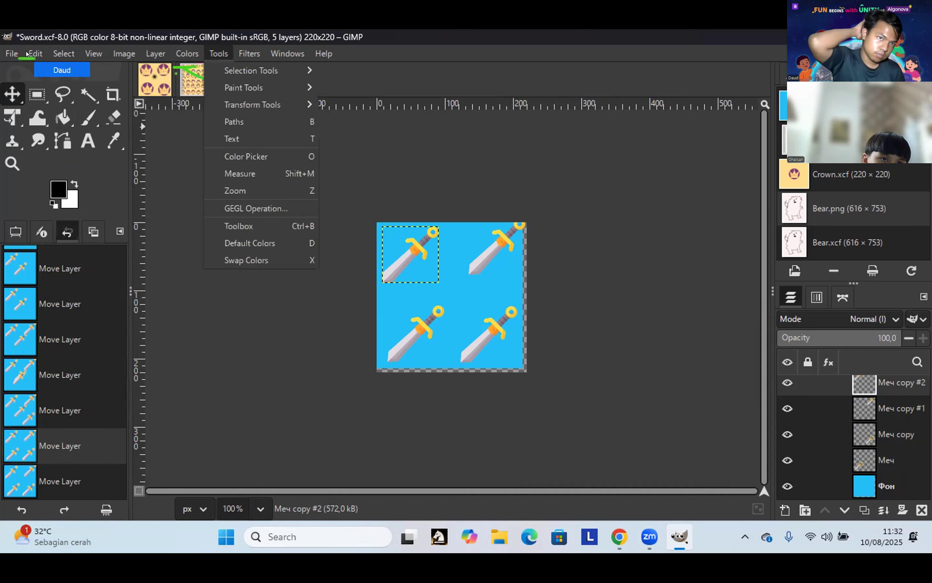
pyautogui.click(34, 54)
pyautogui.click(36, 54)
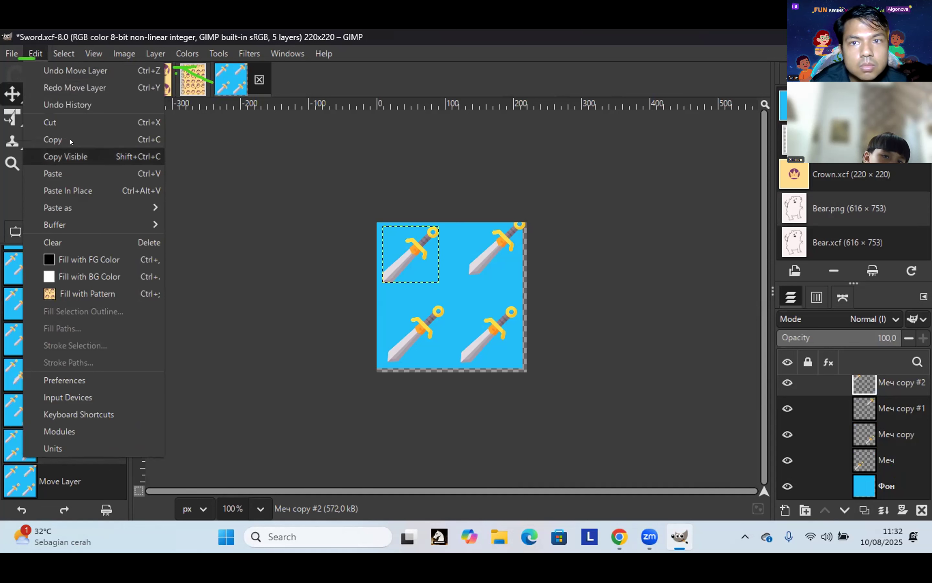
pyautogui.click(34, 54)
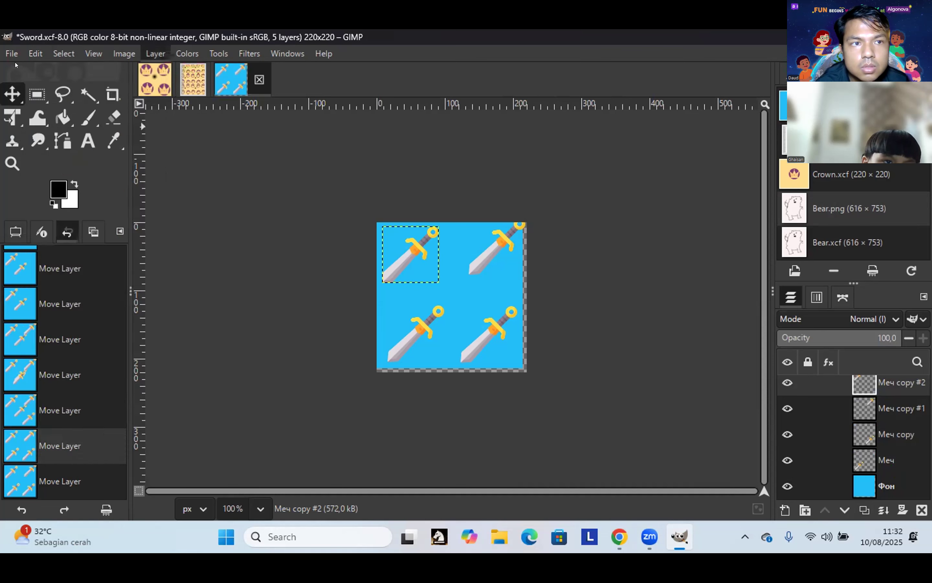
# Step: Switch the upper-right dock from the Images list to the Fonts list
pyautogui.click(34, 53)
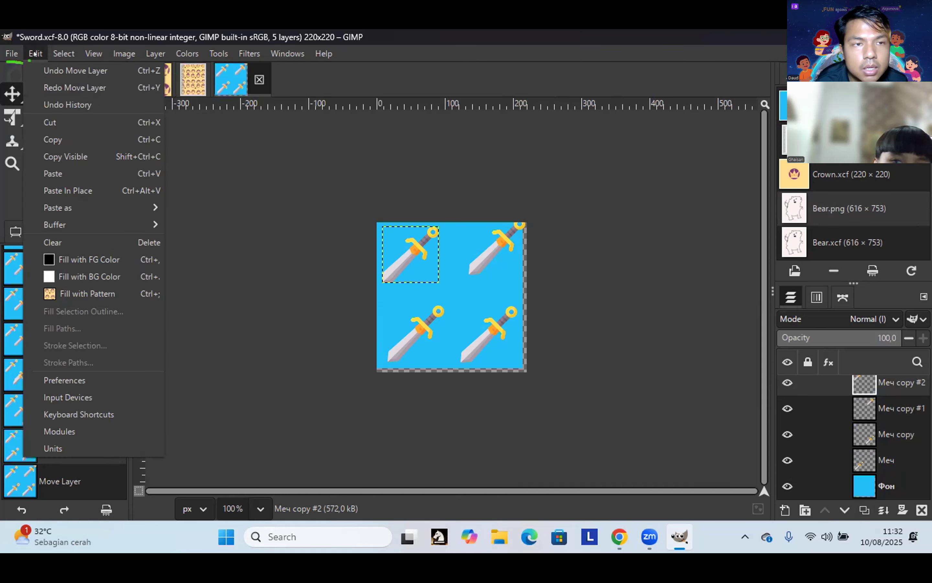
pyautogui.moveTo(13, 55)
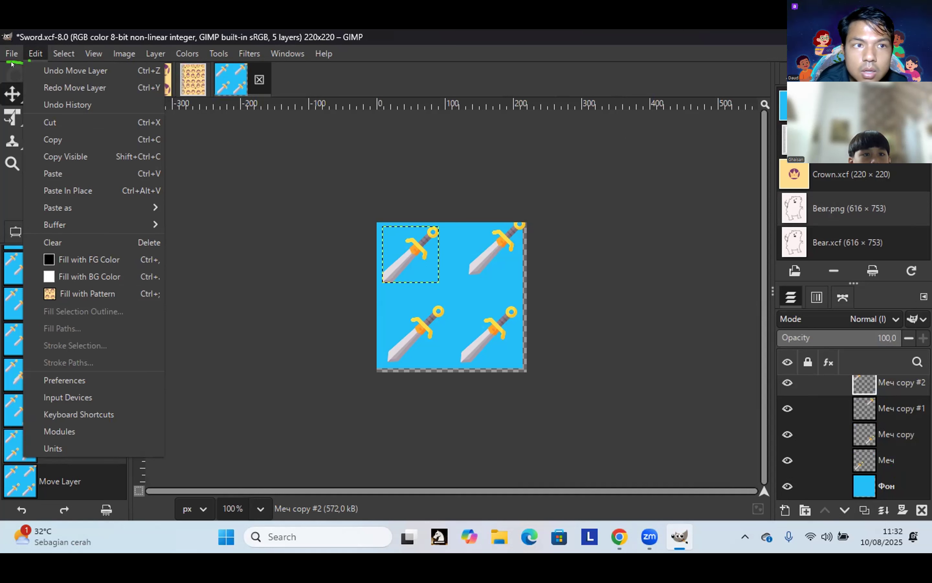
pyautogui.click(113, 107)
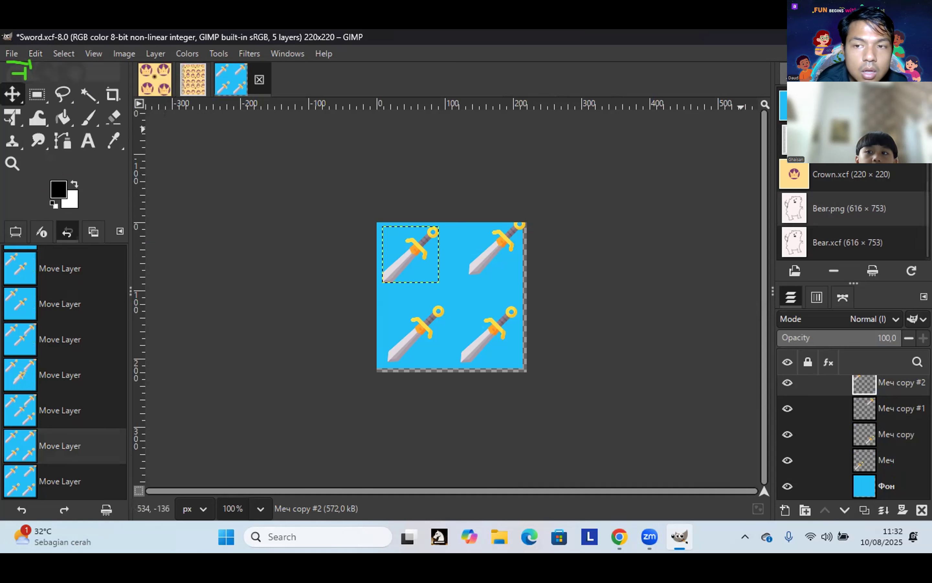
pyautogui.click(779, 120)
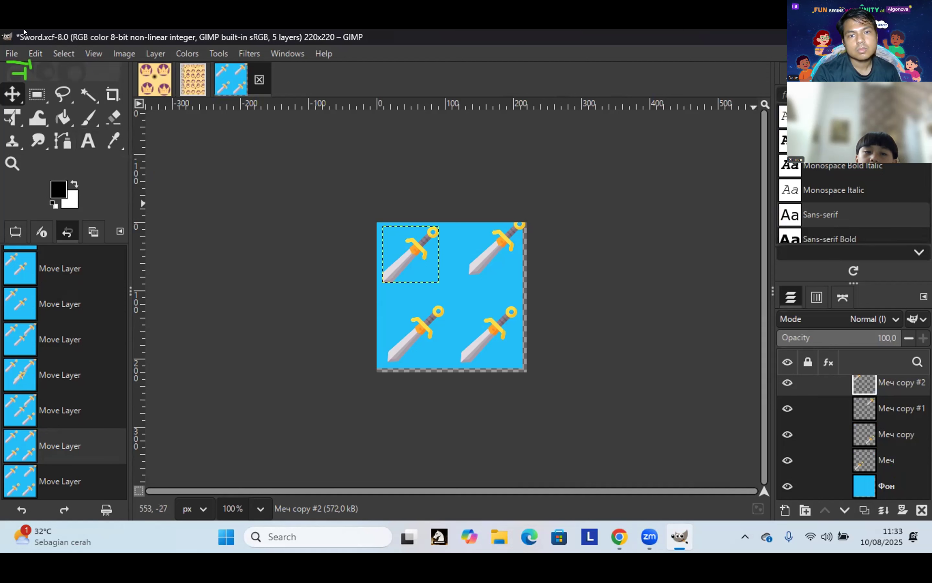
pyautogui.click(6, 56)
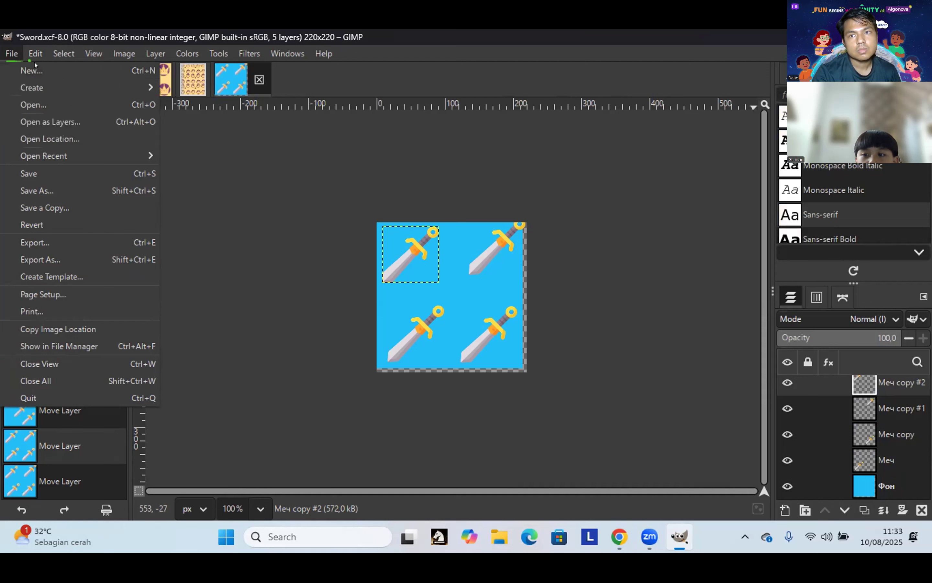
pyautogui.press('Escape')
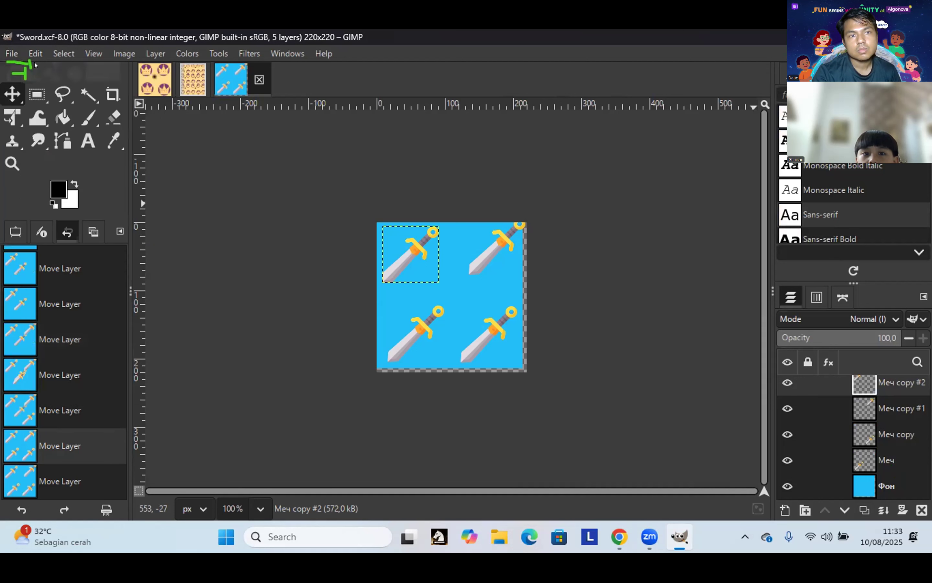
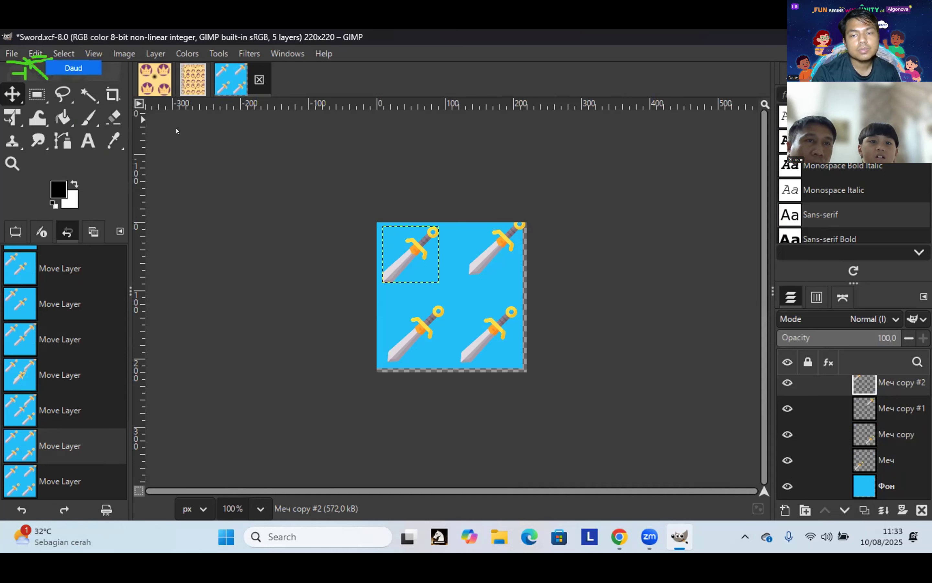
# Step: Undo the recent sword moves one by one from the Edit menu, including the top-right sword's move
pyautogui.click(36, 54)
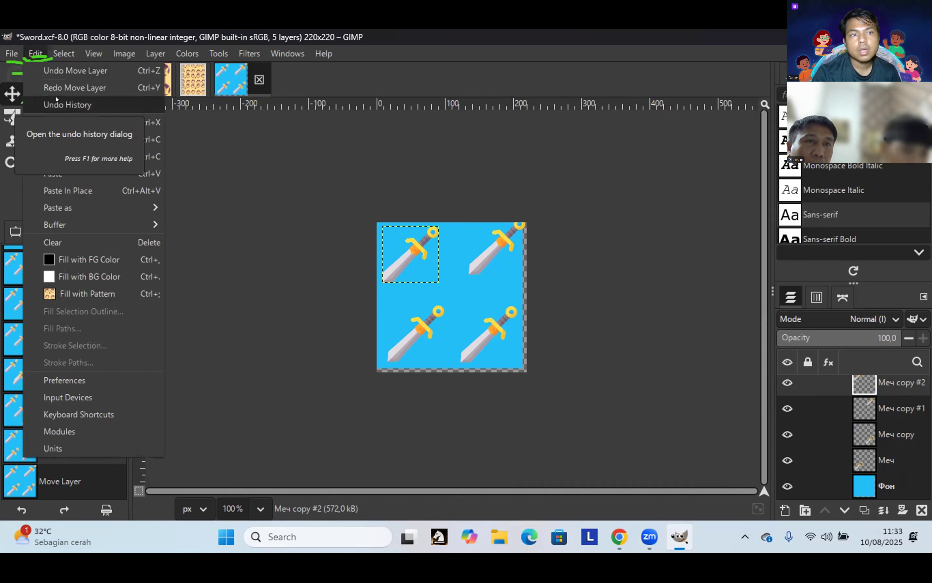
pyautogui.click(67, 73)
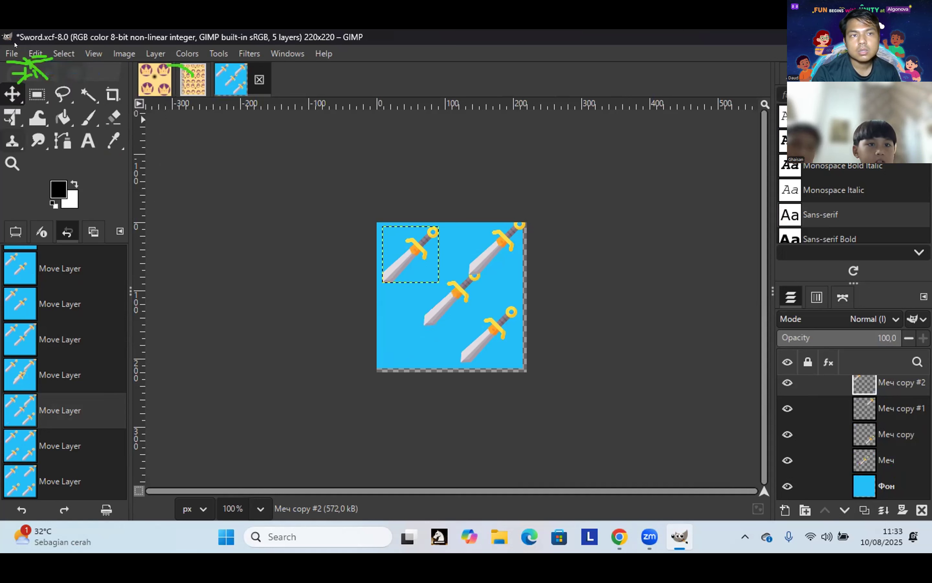
pyautogui.click(27, 55)
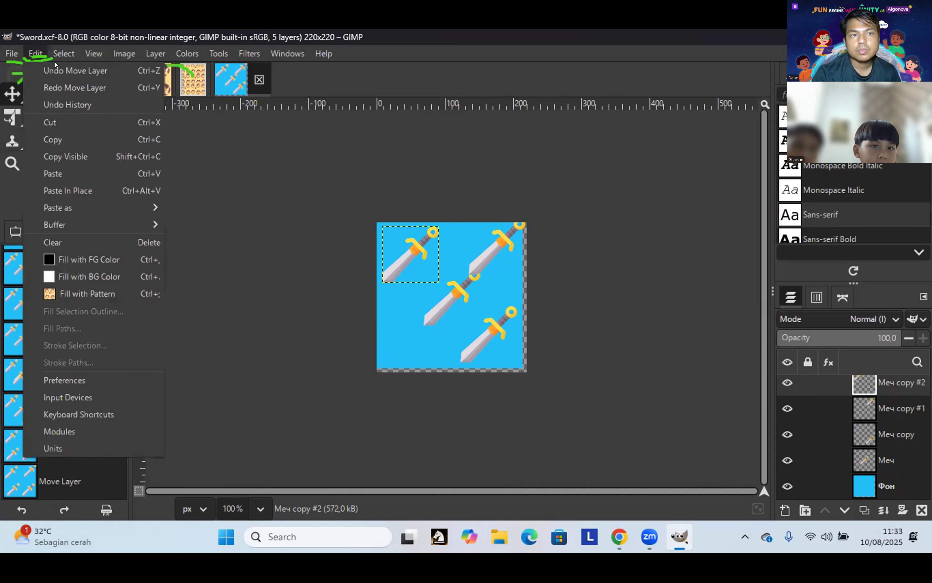
pyautogui.click(45, 66)
pyautogui.click(55, 73)
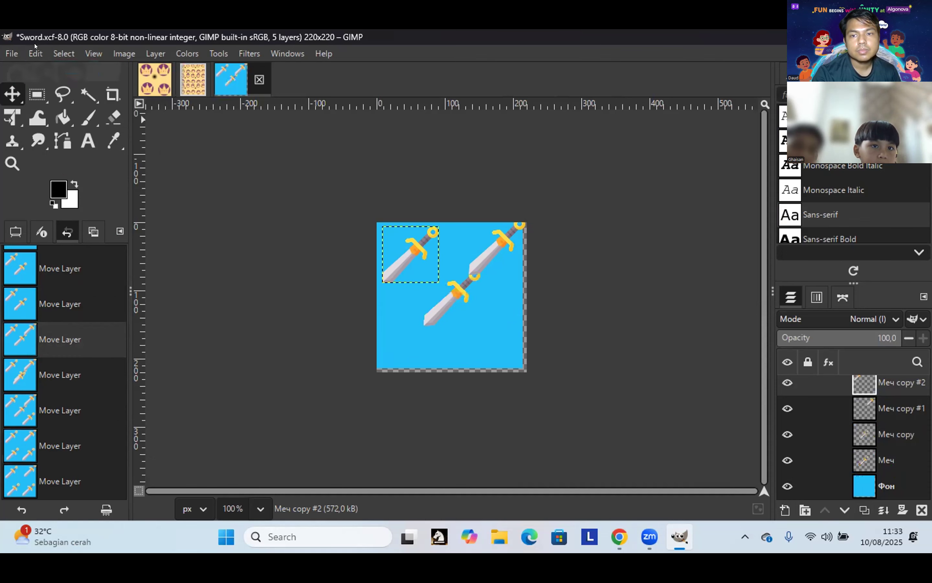
pyautogui.click(35, 53)
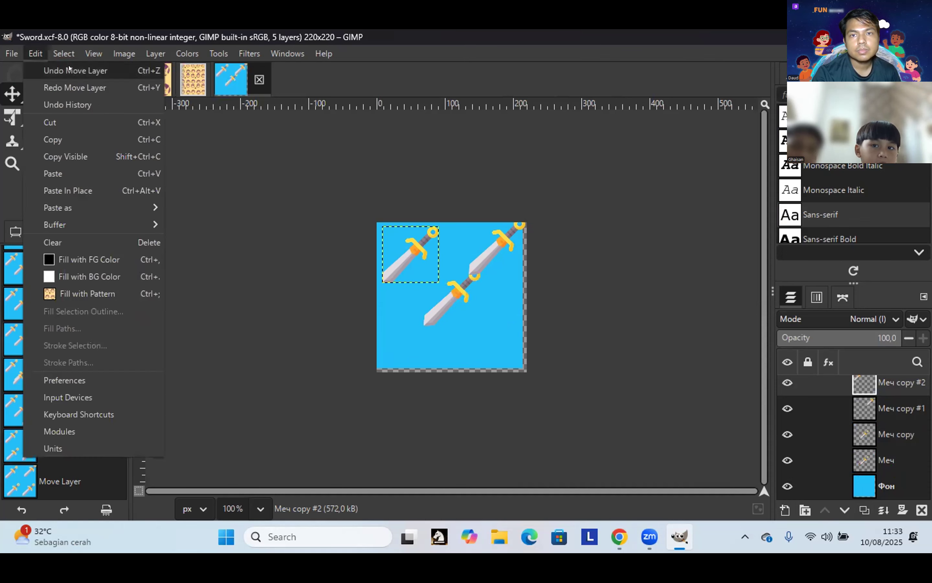
pyautogui.click(58, 71)
pyautogui.click(37, 53)
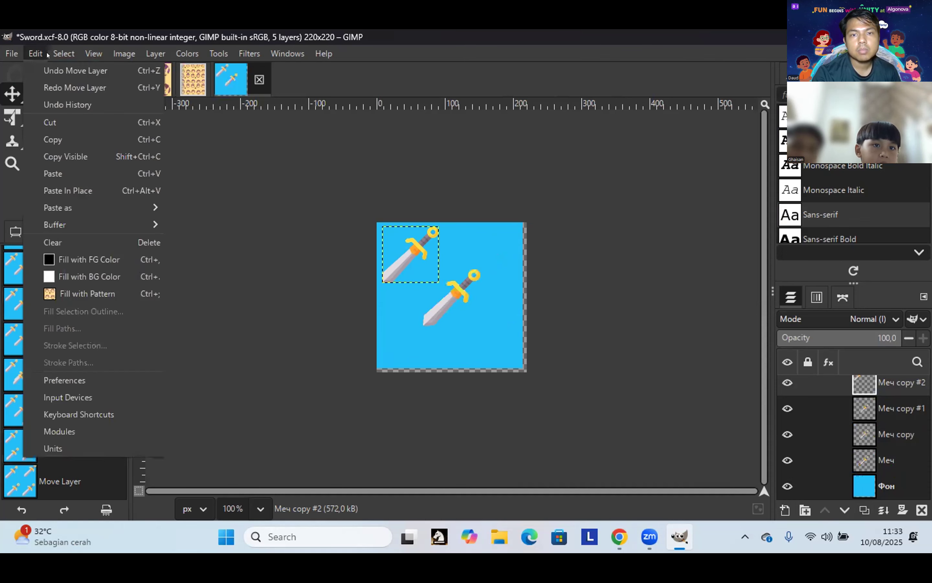
pyautogui.click(46, 70)
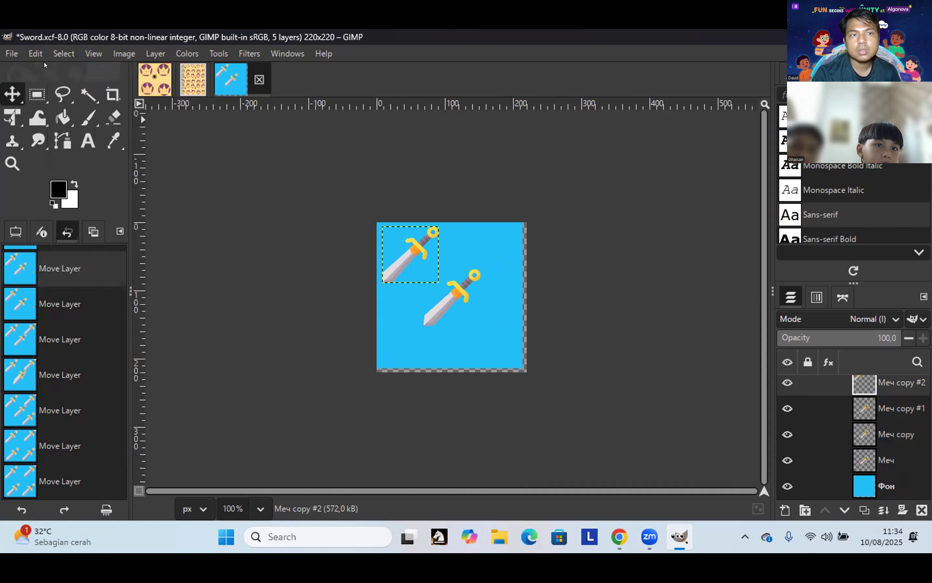
# Step: Check the Edit menu once more without applying anything, then select the centre sword's layer
pyautogui.click(36, 54)
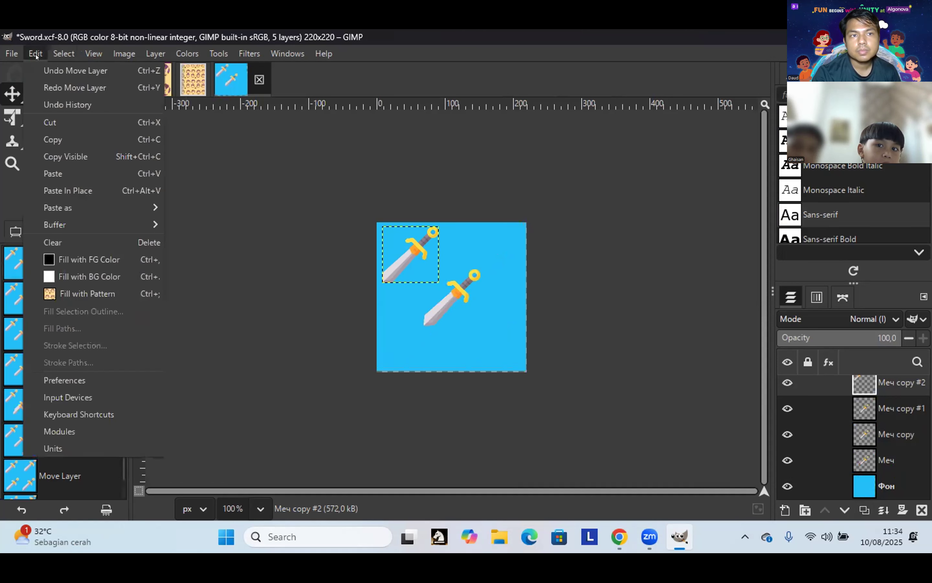
pyautogui.click(287, 339)
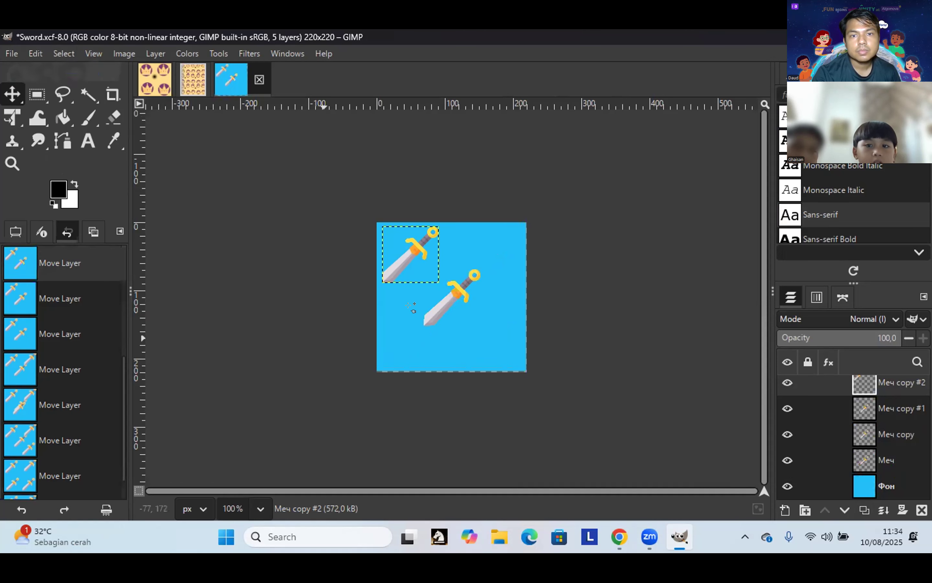
pyautogui.click(430, 306)
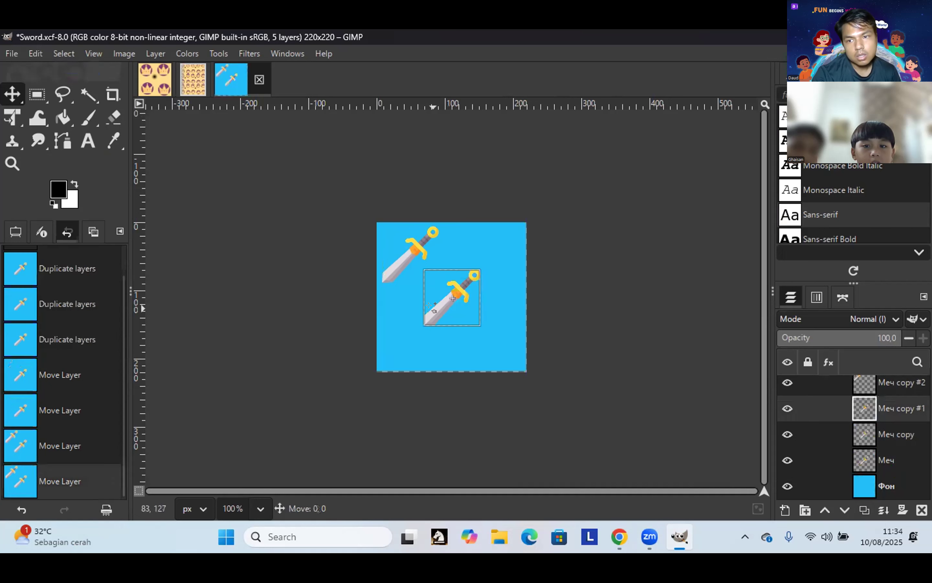
# Step: Drag the sword copies into the top-right, lower-right and lower-left corners to form a two-by-two grid
pyautogui.click(431, 306)
pyautogui.moveTo(440, 293); pyautogui.dragTo(485, 245)
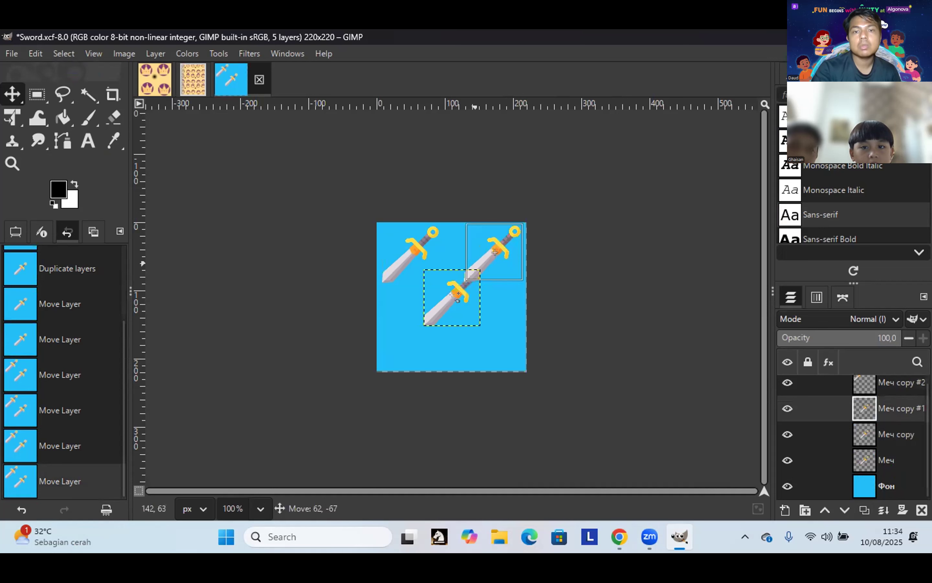
pyautogui.click(476, 320)
pyautogui.moveTo(432, 299); pyautogui.dragTo(462, 339)
pyautogui.moveTo(436, 306); pyautogui.dragTo(447, 309)
pyautogui.moveTo(413, 335); pyautogui.dragTo(411, 341)
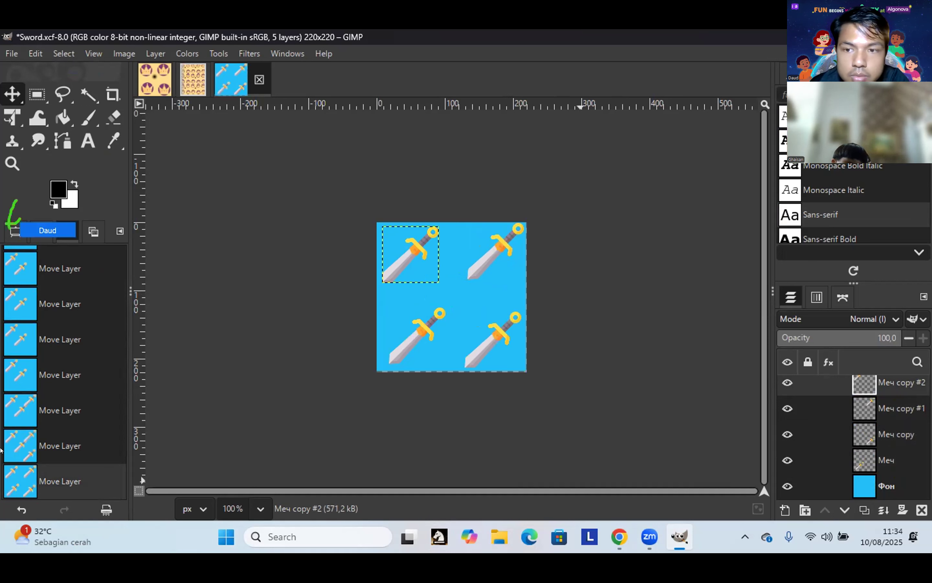
pyautogui.click(16, 231)
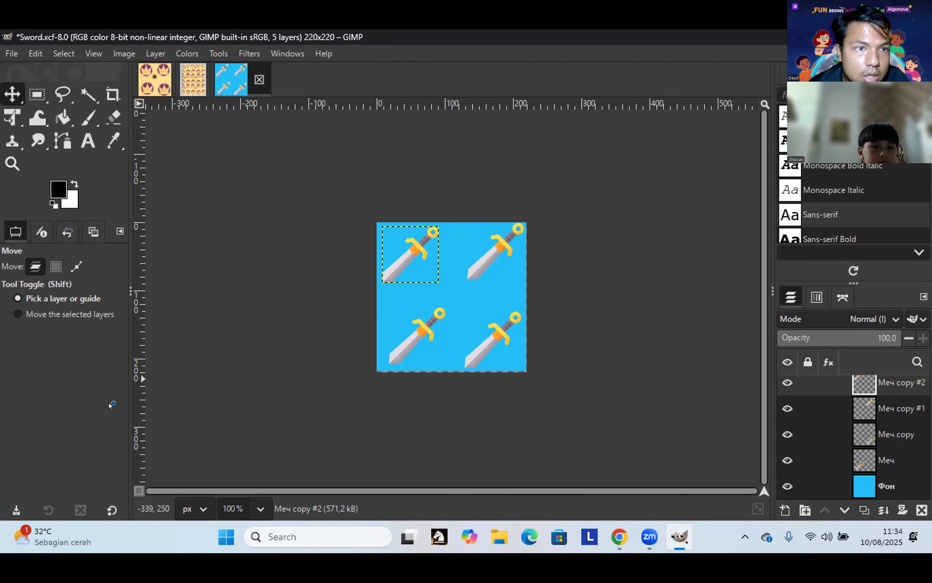
pyautogui.click(11, 111)
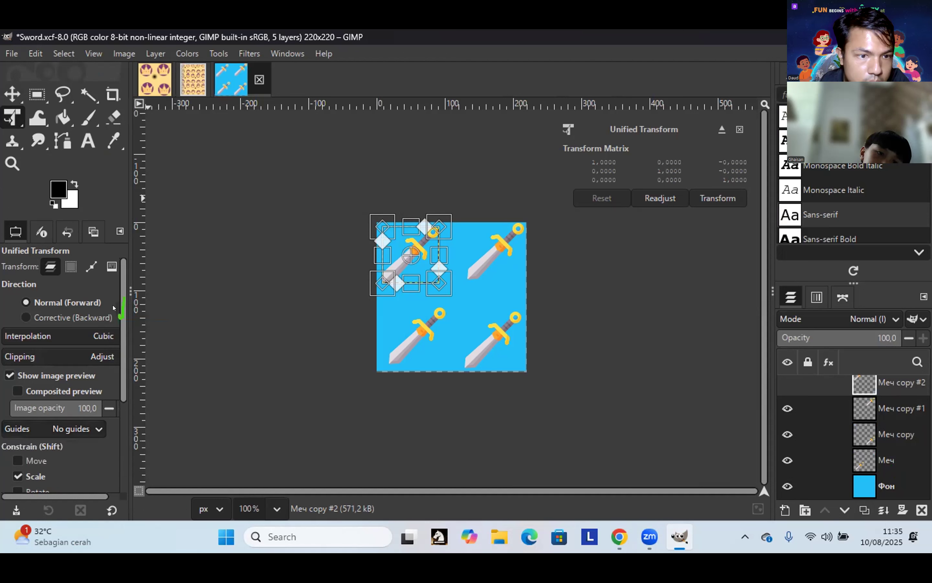
# Step: Apply the Unified Transform and enable the Rotate constraint in its tool options
pyautogui.moveTo(123, 316); pyautogui.dragTo(113, 549)
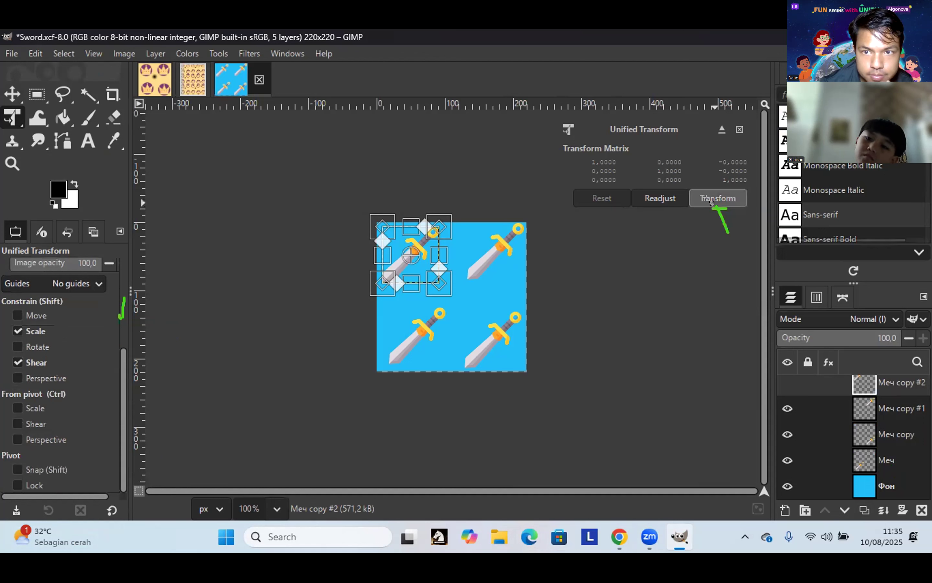
pyautogui.click(714, 197)
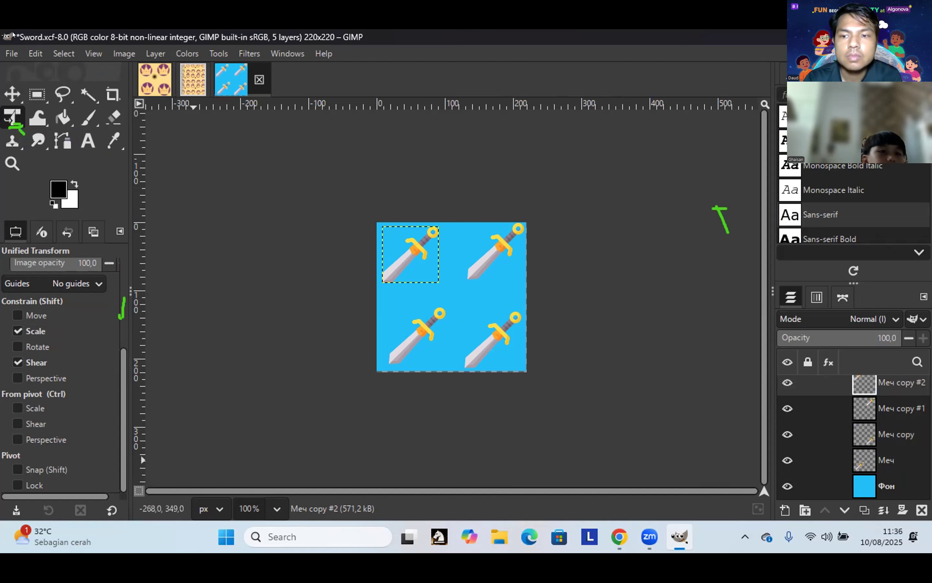
pyautogui.click(13, 119)
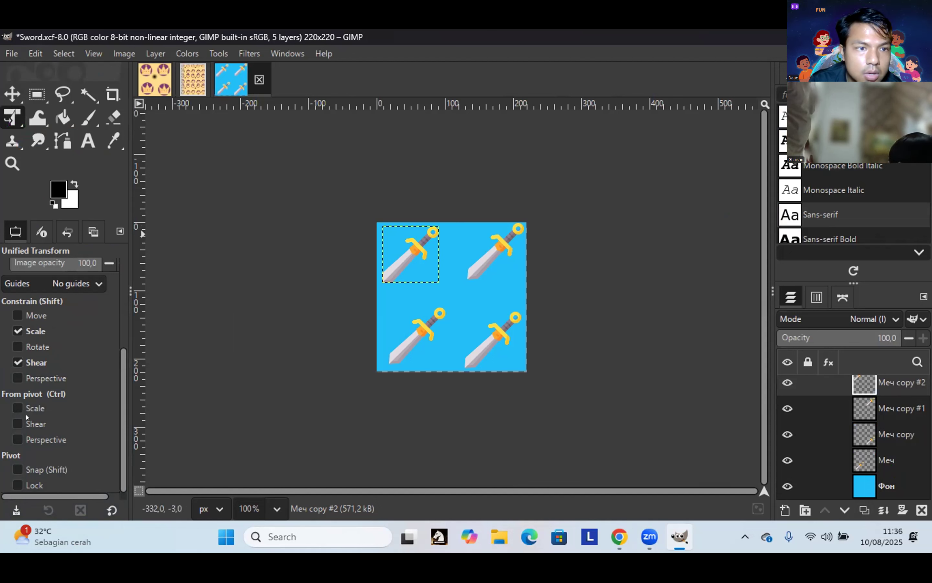
pyautogui.click(18, 347)
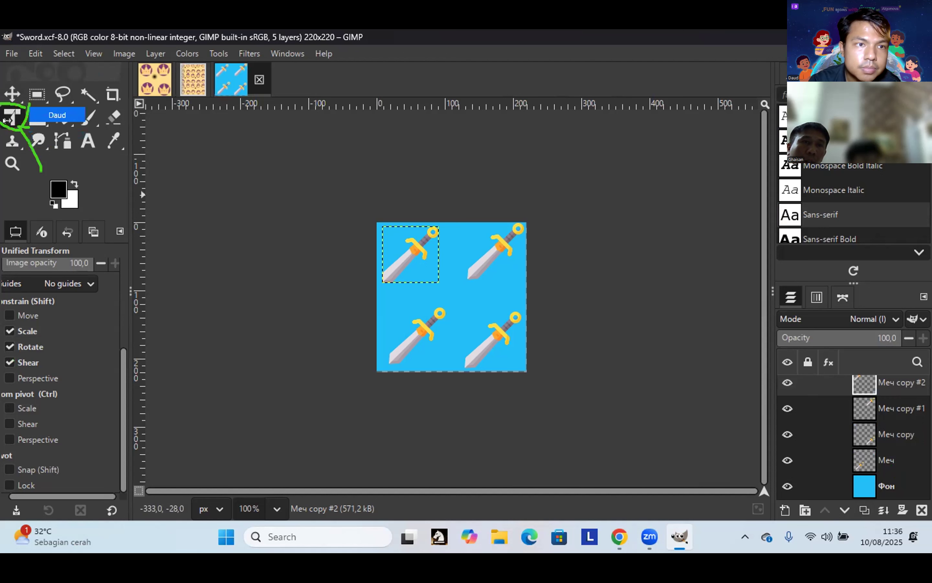
pyautogui.click(7, 139)
# Step: Scale the top-left sword by its corner handles to just under its original size and commit
pyautogui.click(4, 112)
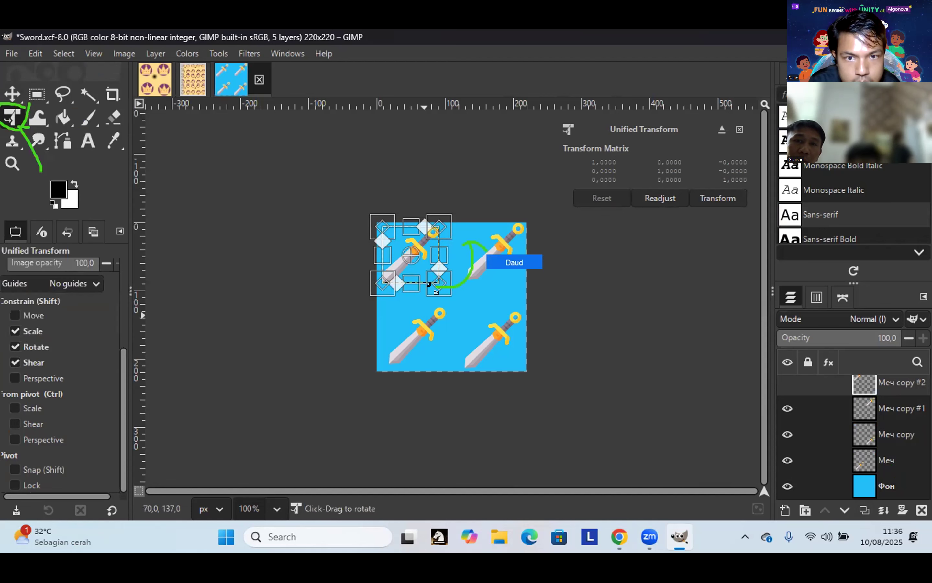
pyautogui.moveTo(439, 283); pyautogui.dragTo(459, 262)
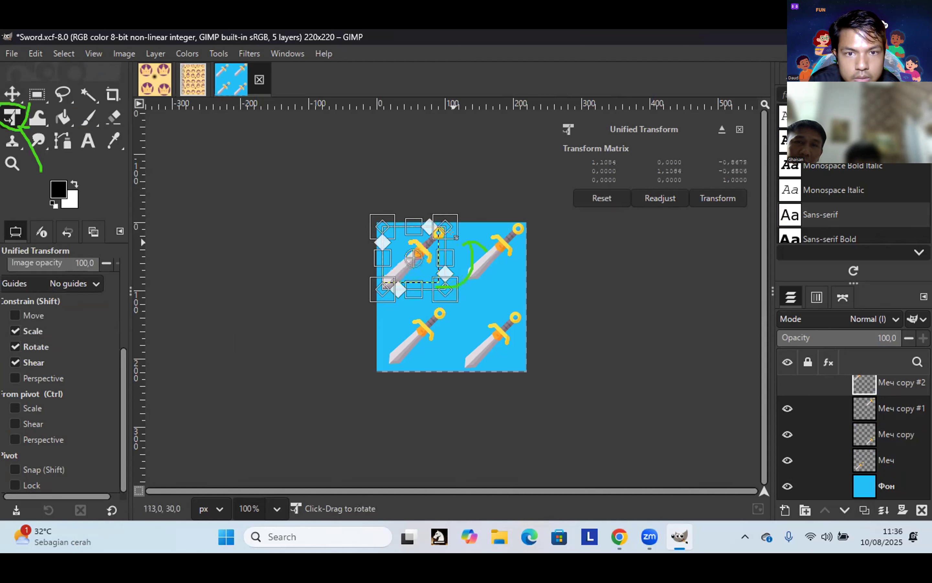
pyautogui.moveTo(439, 221); pyautogui.dragTo(416, 232)
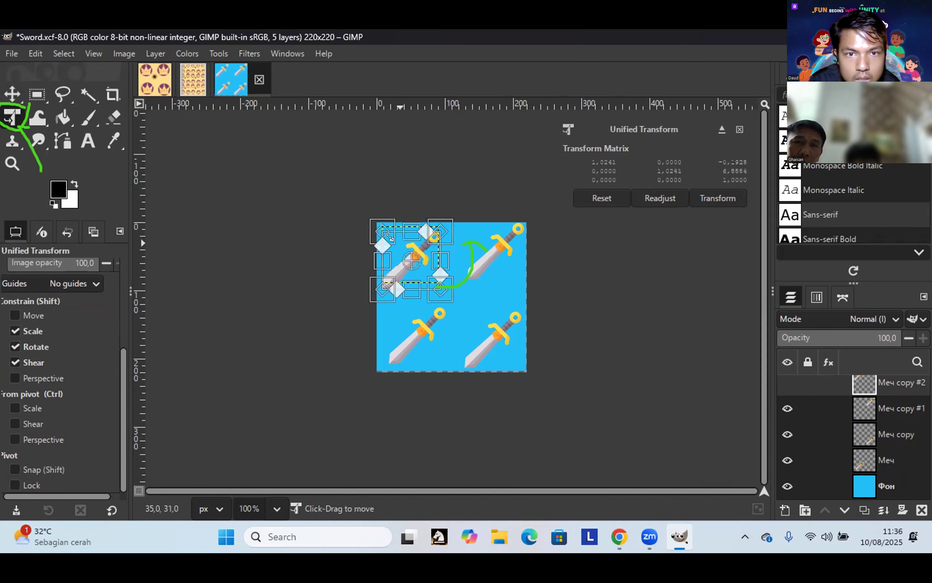
pyautogui.moveTo(358, 222); pyautogui.dragTo(343, 207)
pyautogui.moveTo(393, 237); pyautogui.dragTo(380, 283)
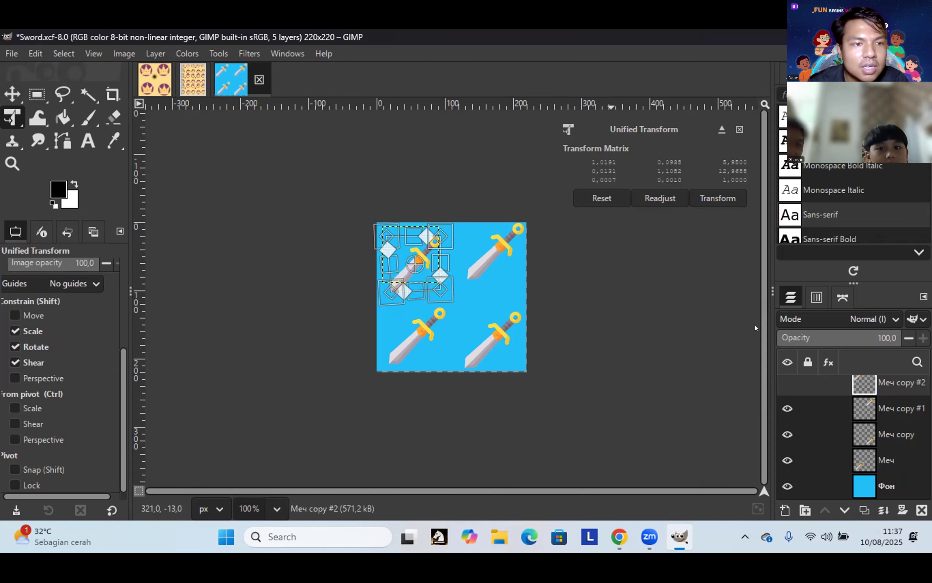
pyautogui.click(13, 89)
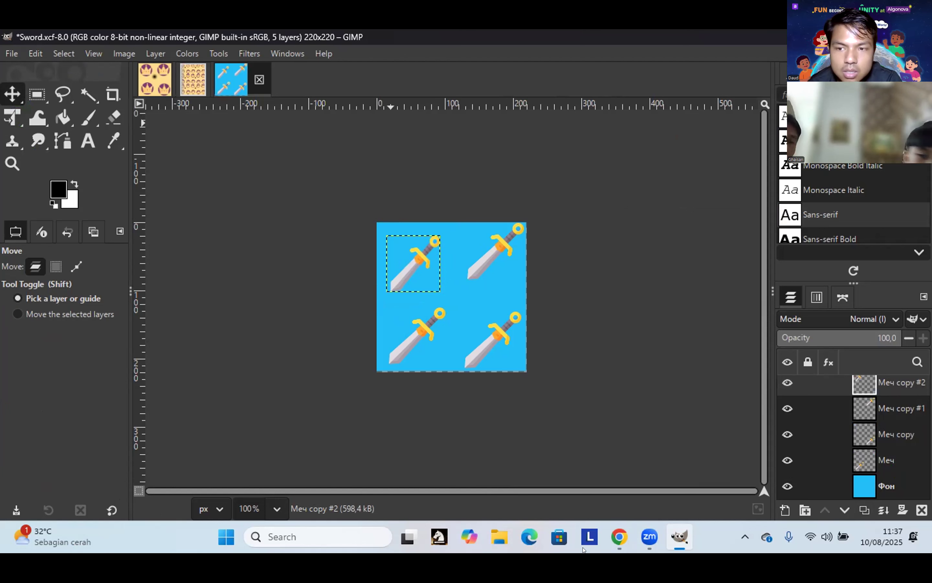
# Step: Start rotating the top-left sword with Shift+R, setting its pivot to 79.50, 64.50 at angle 0
pyautogui.moveTo(624, 549)
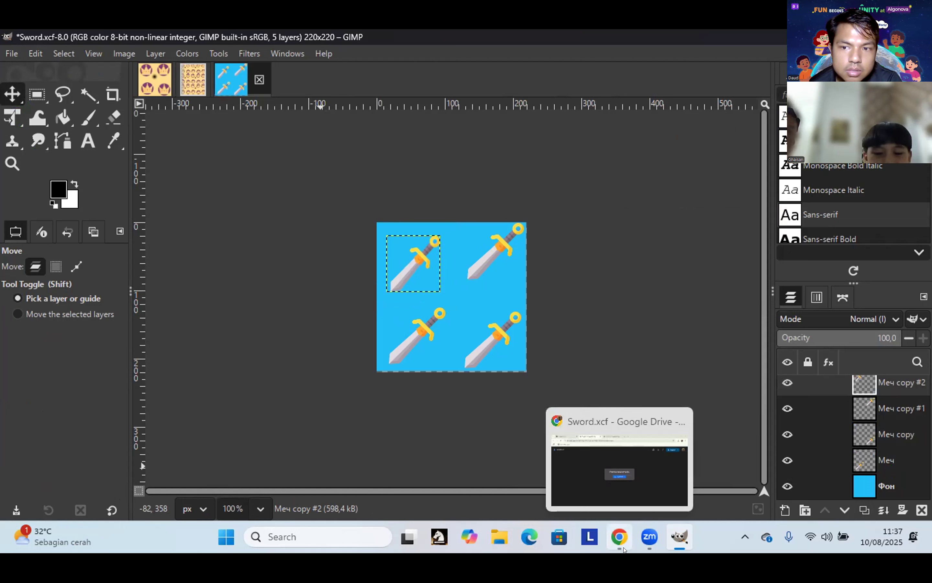
pyautogui.press('shift')
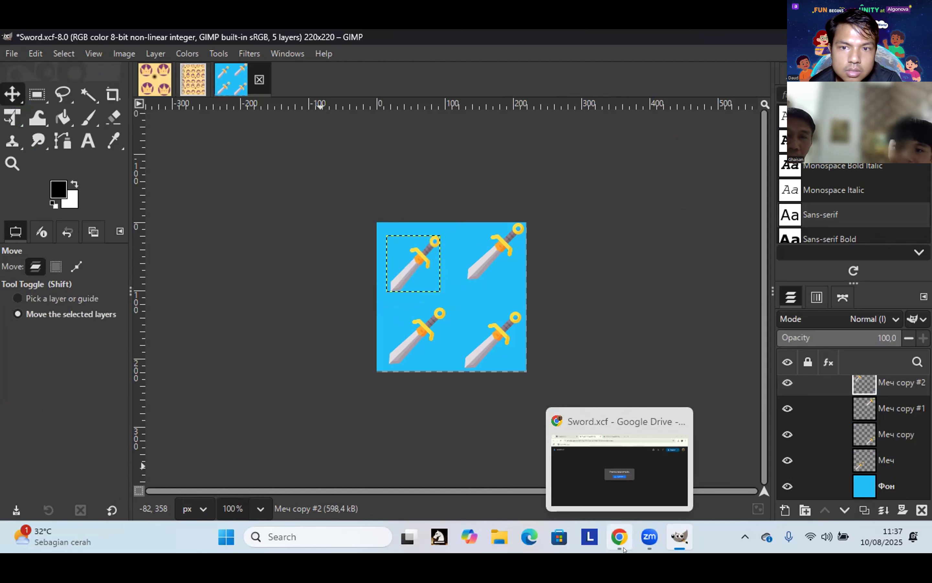
pyautogui.hotkey('shift', 'r')
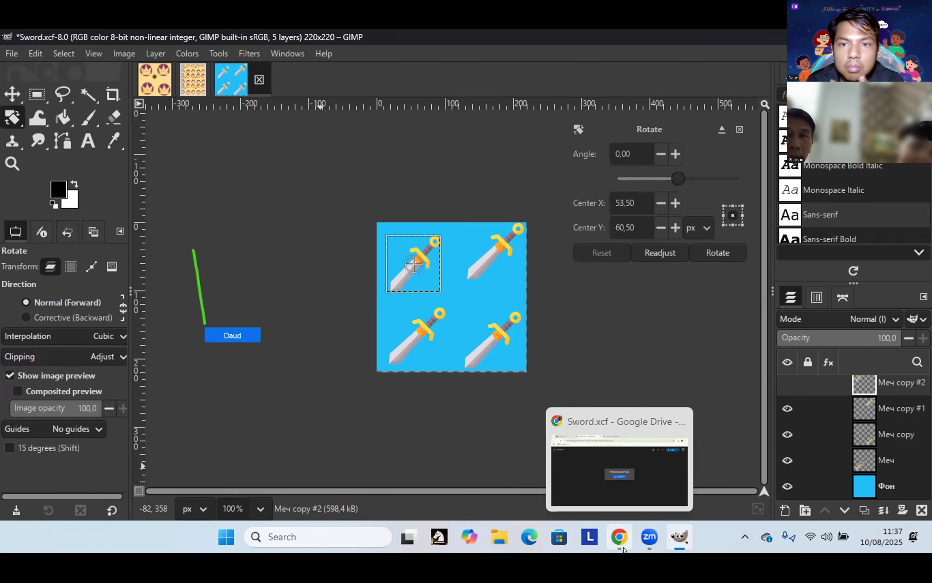
pyautogui.click(619, 536)
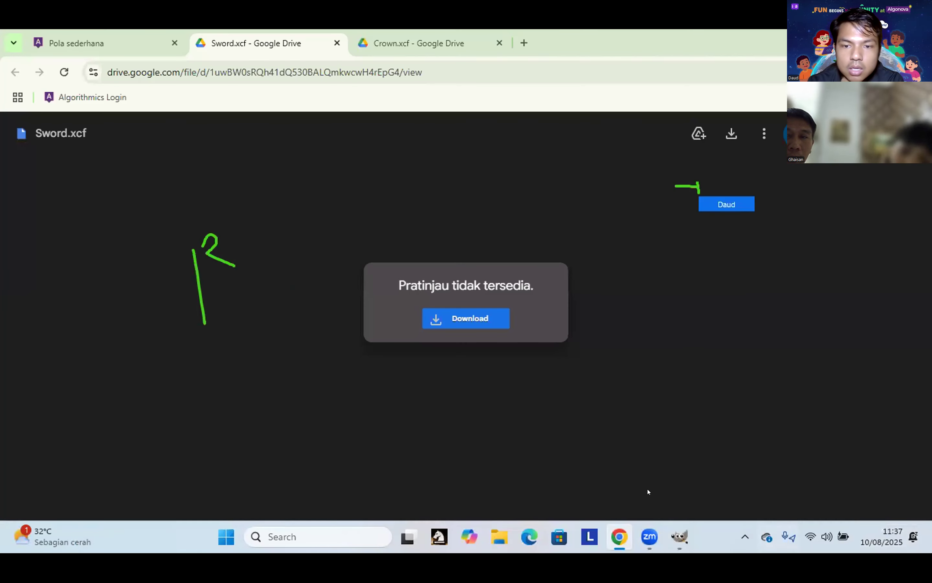
pyautogui.hotkey('alt', 'Tab')
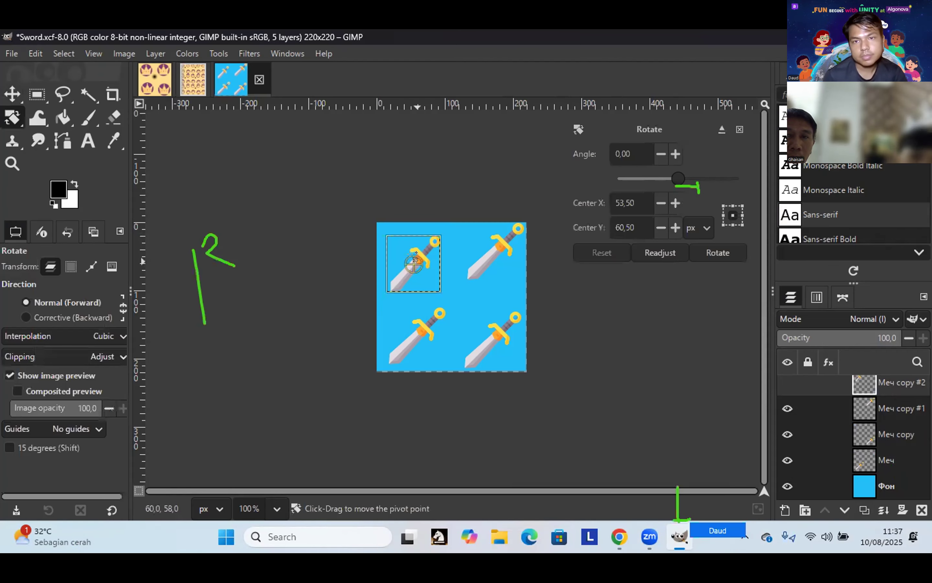
pyautogui.moveTo(413, 262); pyautogui.dragTo(432, 266)
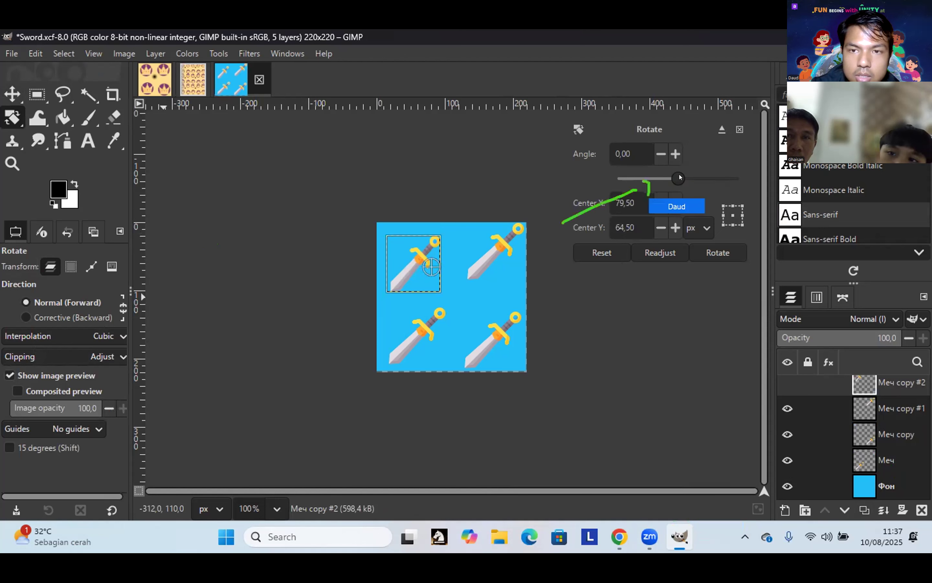
# Step: Rotate the top-left sword roughly by dragging on the canvas and along the Angle slider
pyautogui.moveTo(723, 184); pyautogui.dragTo(766, 198)
pyautogui.moveTo(438, 271)
pyautogui.mouseDown()
pyautogui.moveTo(448, 282)
pyautogui.moveTo(441, 286)
pyautogui.moveTo(434, 257)
pyautogui.moveTo(417, 281)
pyautogui.moveTo(393, 243)
pyautogui.mouseUp()
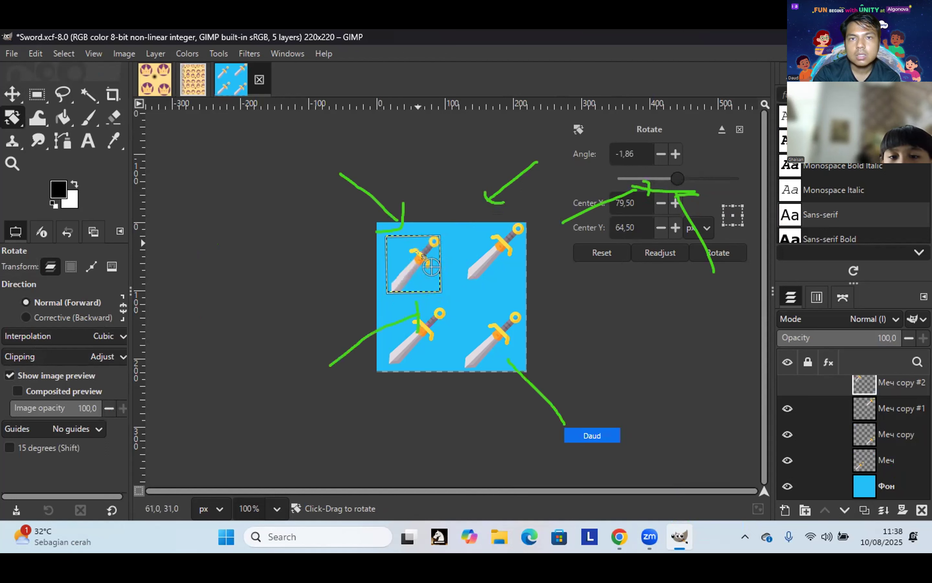
pyautogui.moveTo(425, 244)
pyautogui.mouseDown()
pyautogui.moveTo(405, 237)
pyautogui.moveTo(383, 259)
pyautogui.moveTo(398, 287)
pyautogui.moveTo(390, 284)
pyautogui.mouseUp()
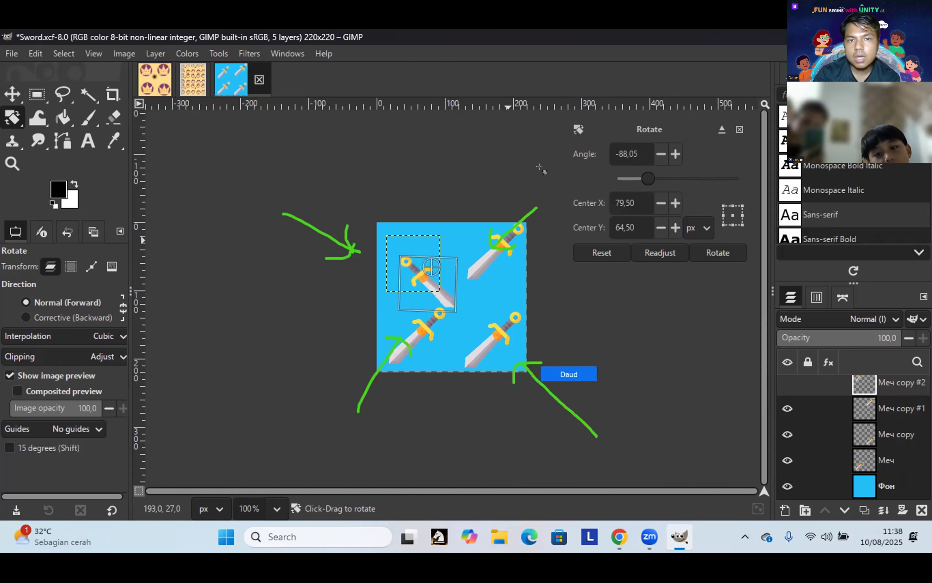
pyautogui.moveTo(501, 233); pyautogui.dragTo(497, 200)
pyautogui.moveTo(497, 297)
pyautogui.mouseDown()
pyautogui.moveTo(485, 275)
pyautogui.moveTo(430, 274)
pyautogui.moveTo(442, 254)
pyautogui.moveTo(445, 270)
pyautogui.mouseUp()
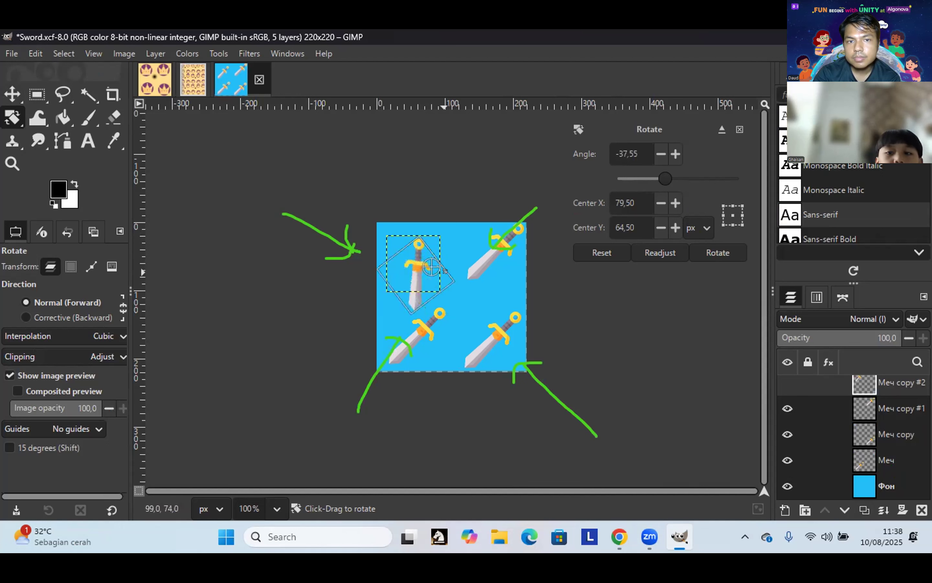
pyautogui.moveTo(443, 273); pyautogui.dragTo(463, 263)
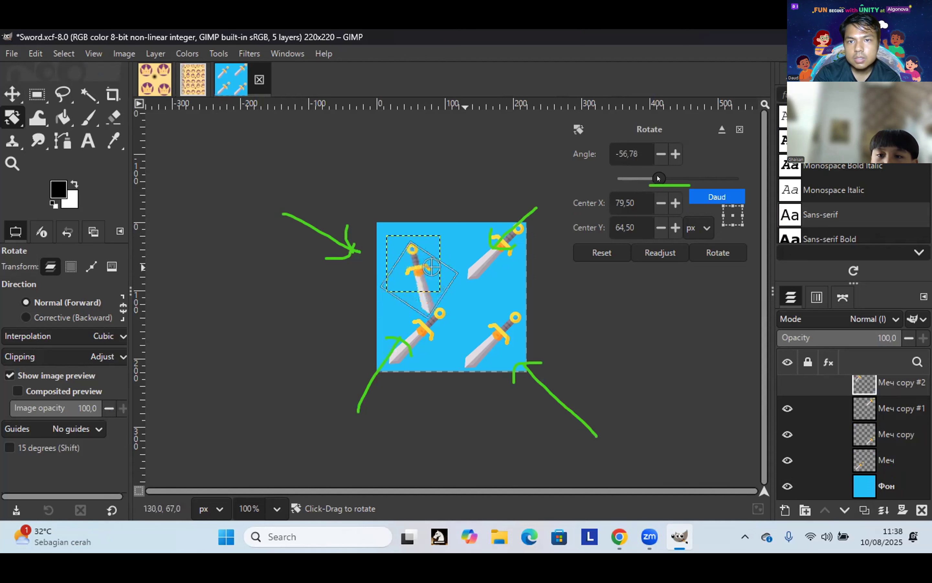
pyautogui.moveTo(658, 178); pyautogui.dragTo(756, 218)
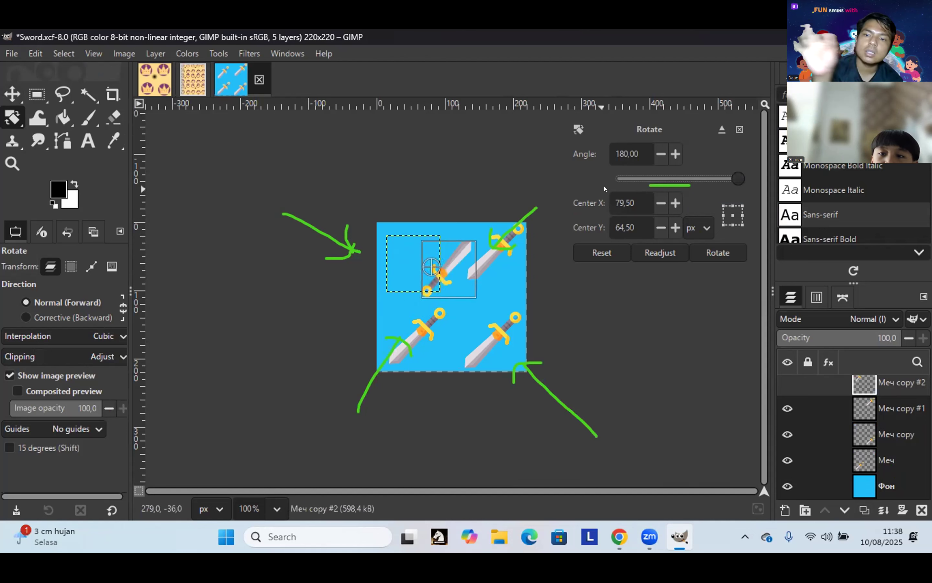
pyautogui.moveTo(612, 176); pyautogui.dragTo(639, 178)
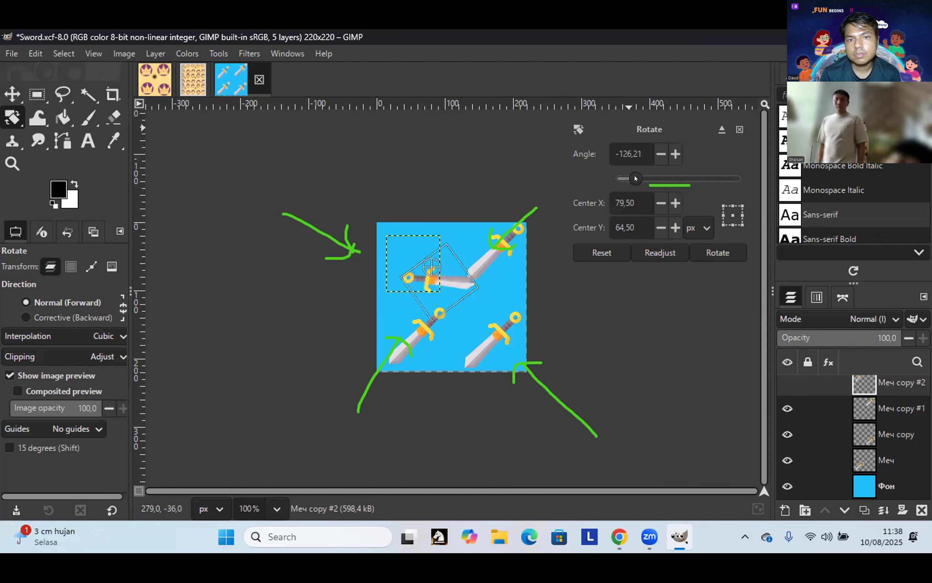
# Step: Fine-tune the rotation angle to about -122.41° and commit it
pyautogui.doubleClick(669, 152)
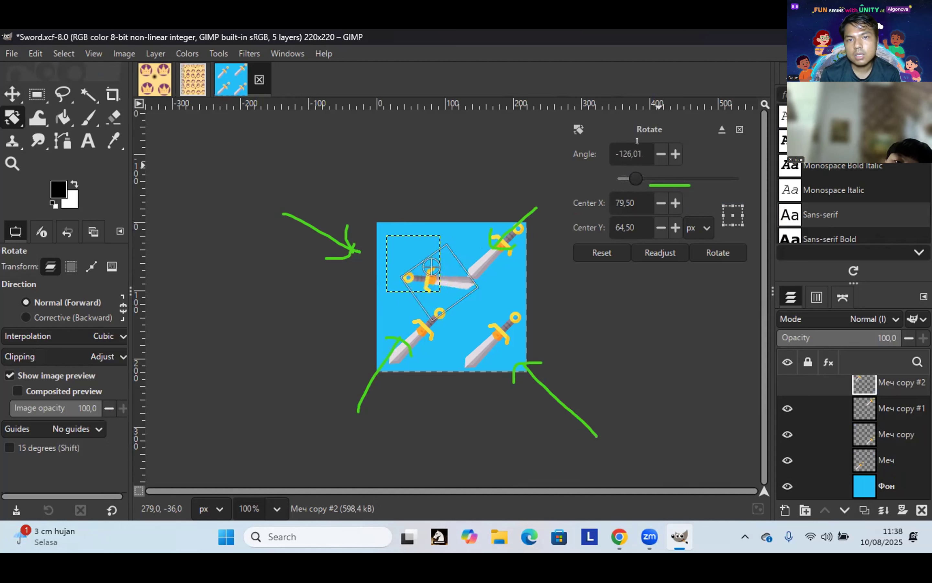
pyautogui.doubleClick(670, 152)
pyautogui.doubleClick(669, 152)
pyautogui.tripleClick(670, 152)
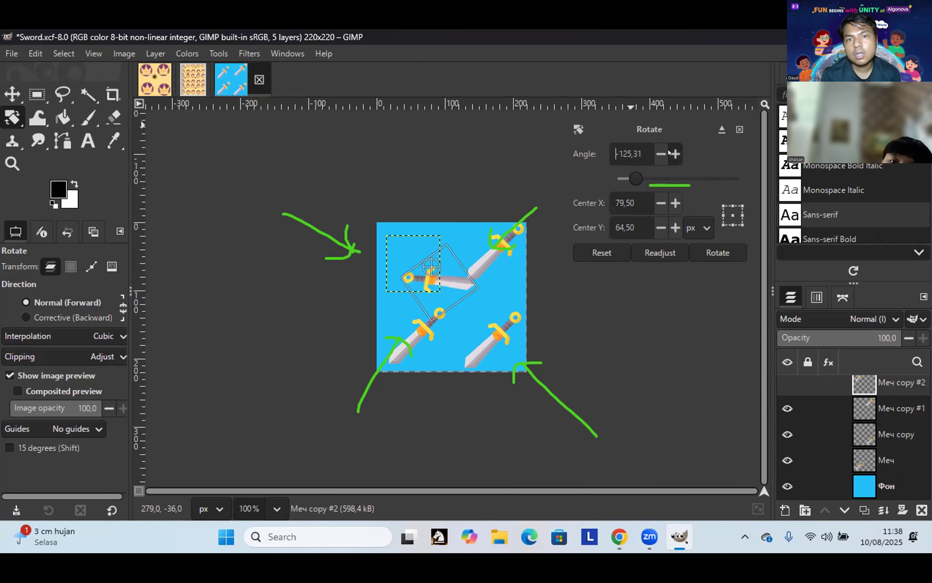
pyautogui.tripleClick(670, 152)
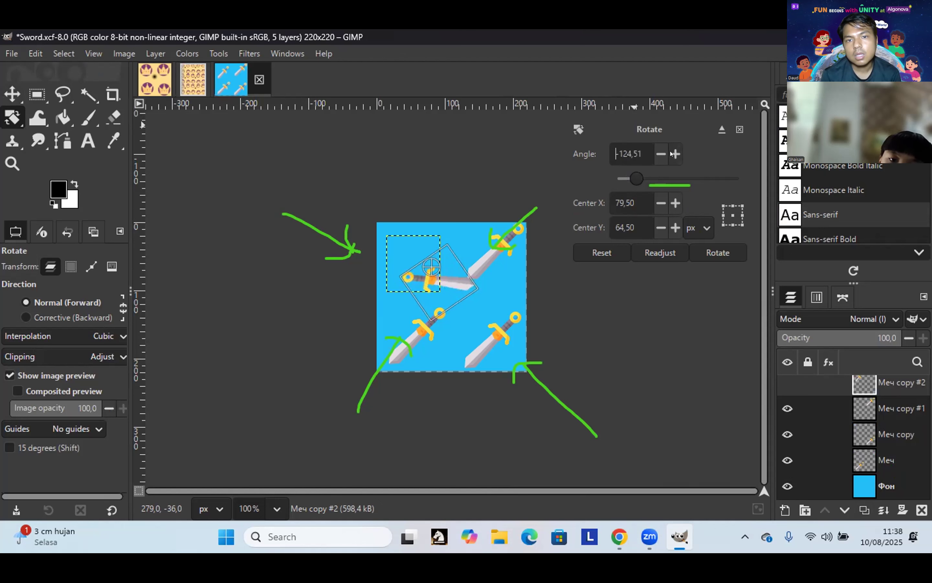
pyautogui.click(677, 152)
pyautogui.doubleClick(677, 151)
pyautogui.doubleClick(677, 150)
pyautogui.click(677, 150)
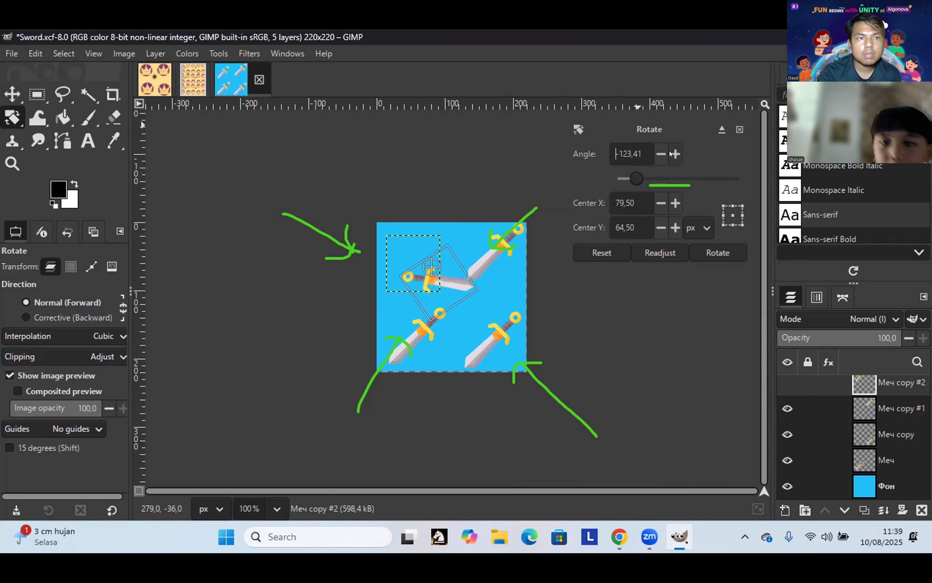
pyautogui.tripleClick(669, 152)
pyautogui.tripleClick(670, 151)
pyautogui.doubleClick(671, 152)
pyautogui.doubleClick(670, 152)
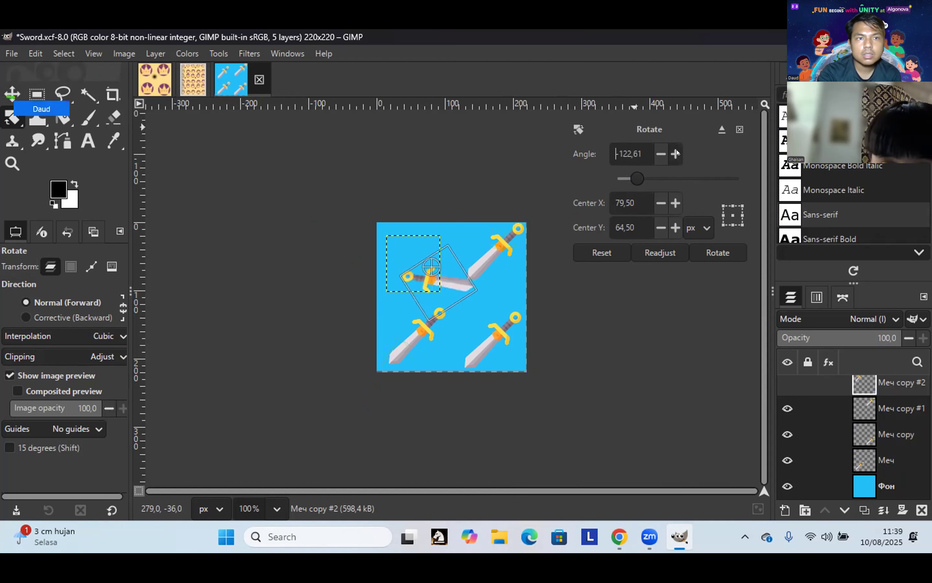
pyautogui.click(12, 93)
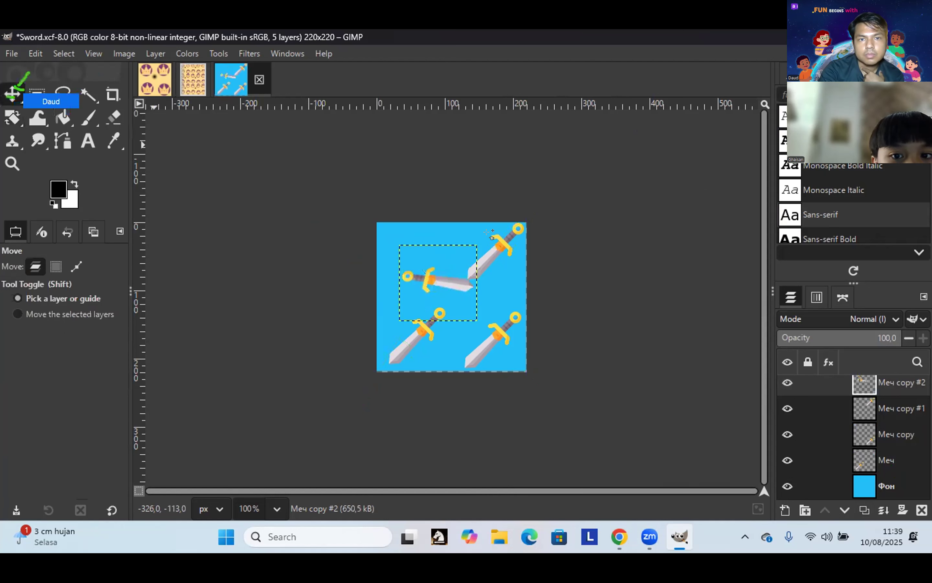
# Step: Drag the rotated sword into the top-left corner, then make the Фон background layer active
pyautogui.moveTo(452, 266); pyautogui.dragTo(420, 296)
pyautogui.click(415, 276)
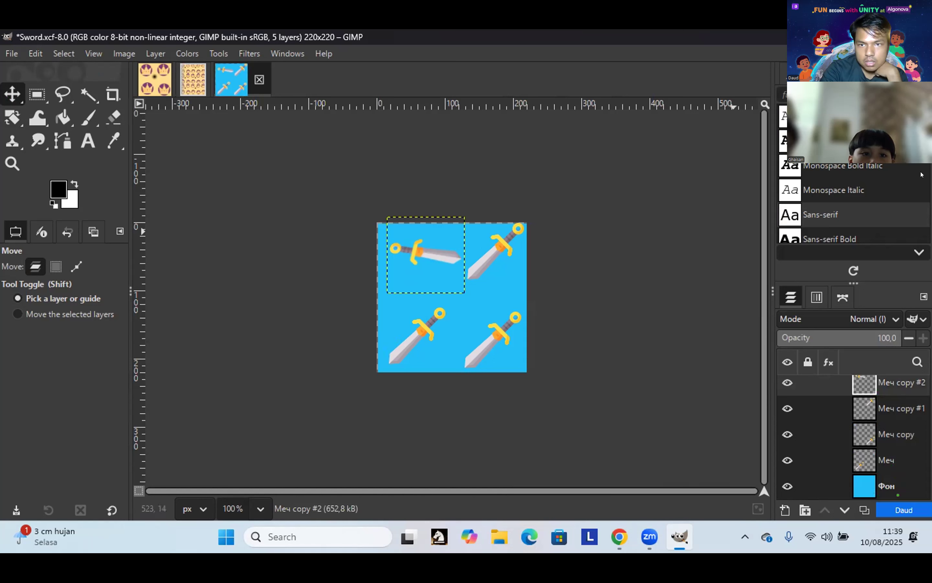
pyautogui.click(857, 482)
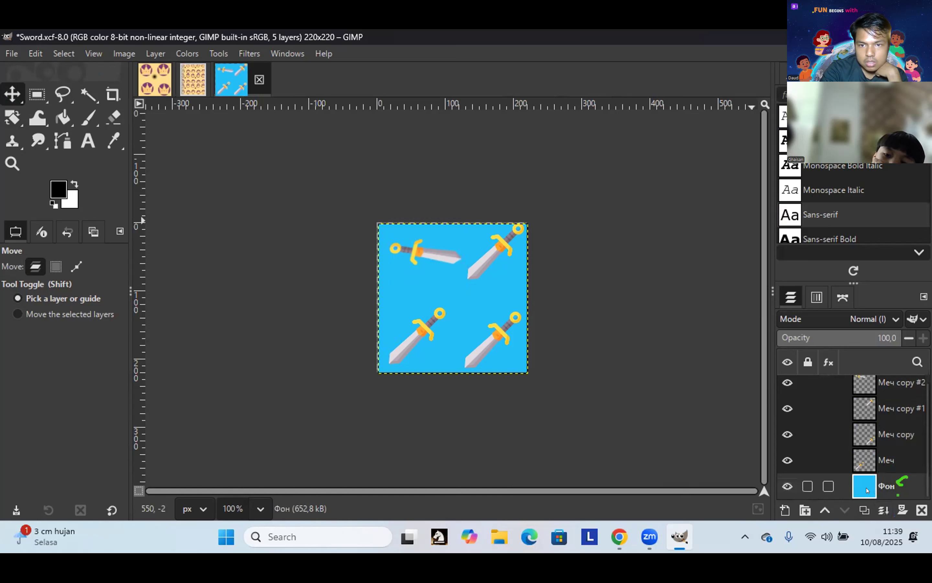
# Step: Look through the Фон layer's lock options and right-click menu without changing anything
pyautogui.click(801, 481)
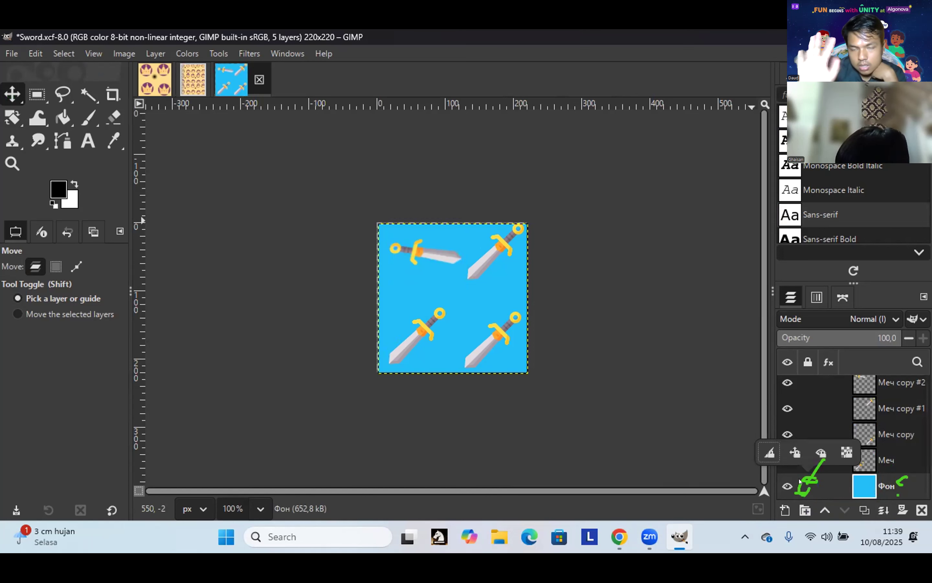
pyautogui.click(805, 484)
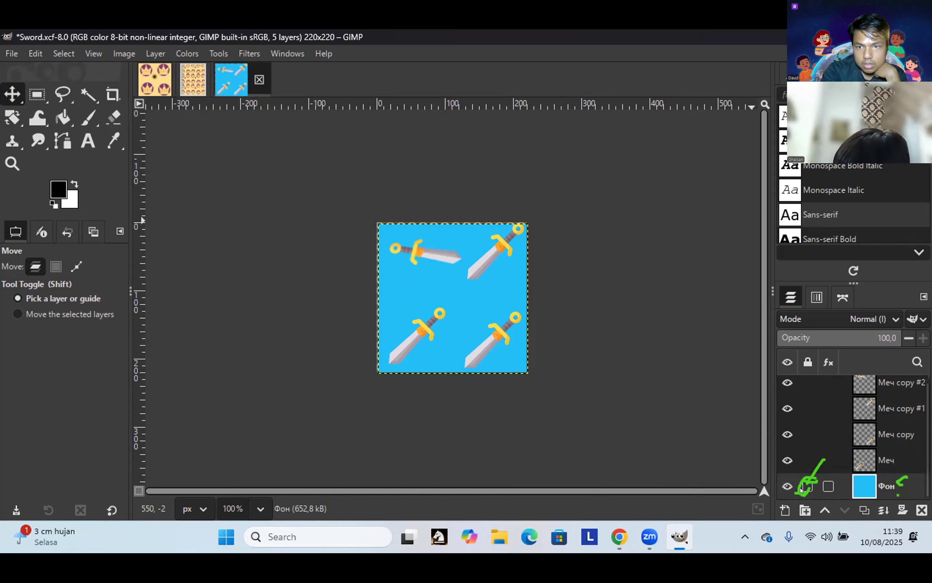
pyautogui.rightClick(801, 481)
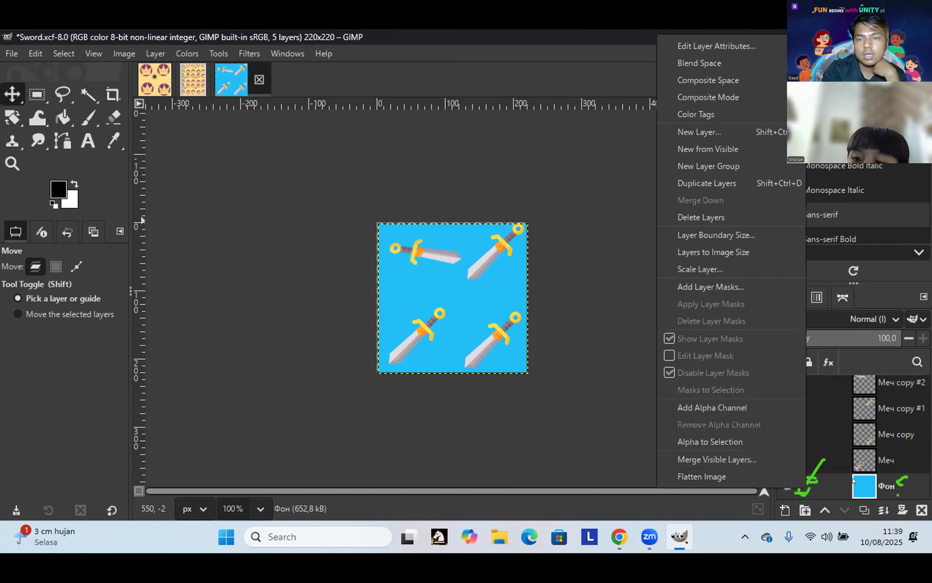
pyautogui.click(823, 490)
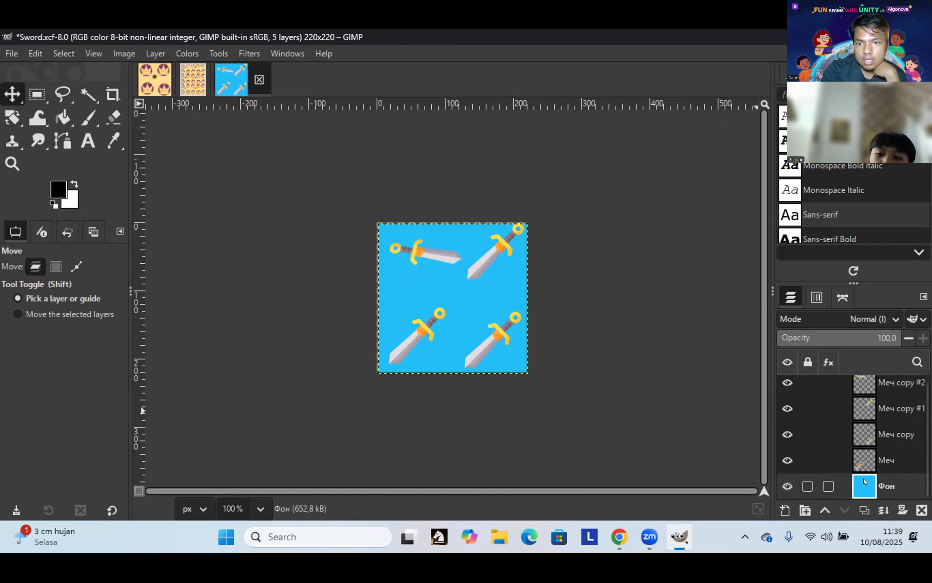
pyautogui.click(800, 488)
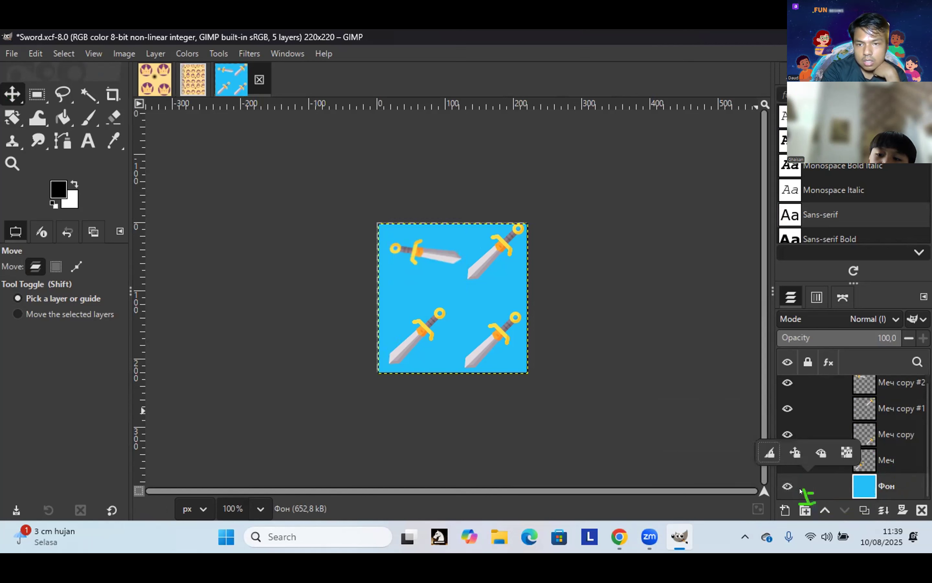
pyautogui.click(809, 491)
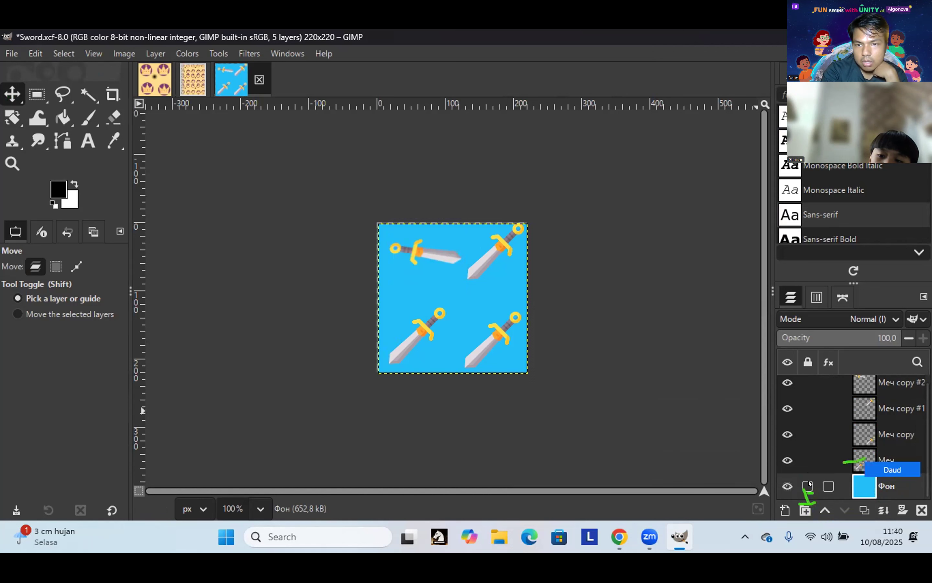
pyautogui.click(864, 461)
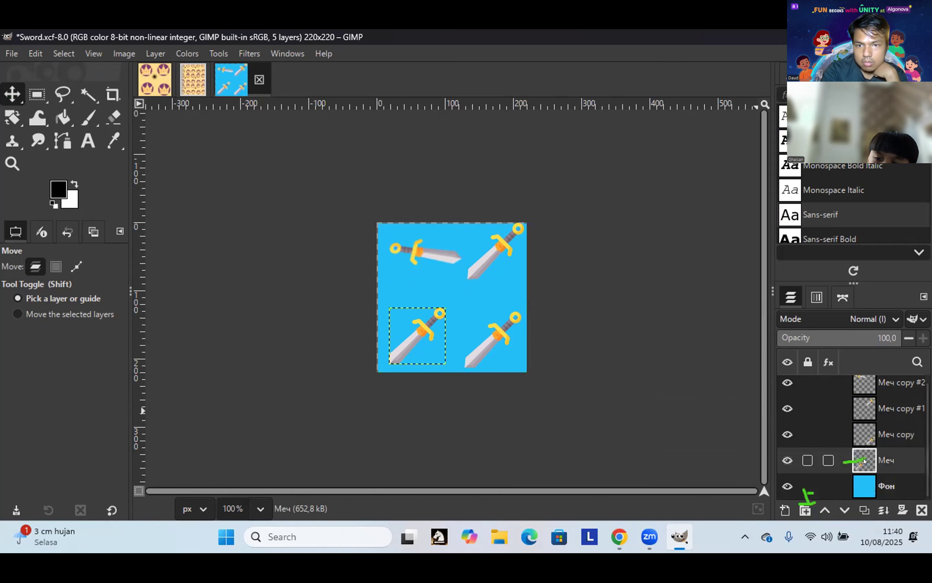
pyautogui.click(862, 482)
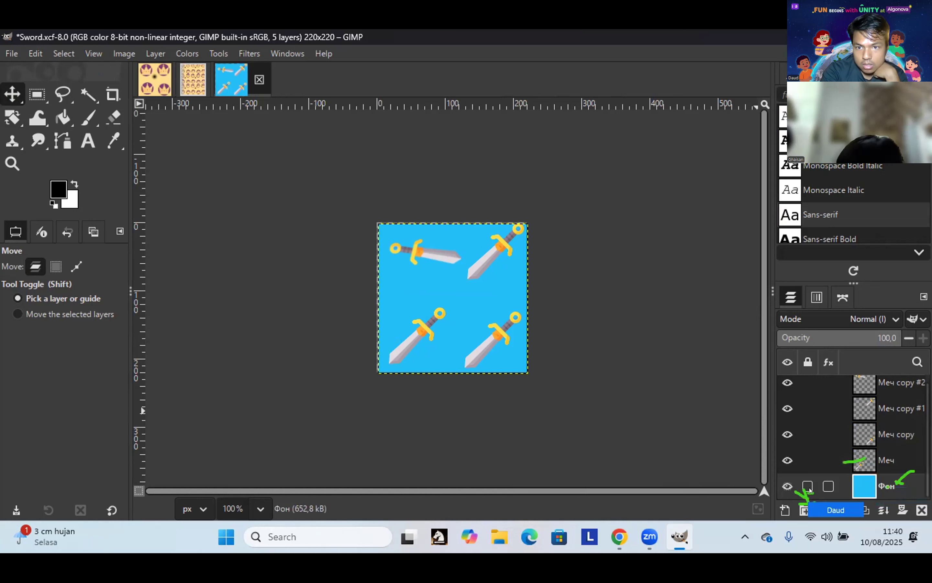
# Step: Lock the visibility of the Фон background layer
pyautogui.click(798, 490)
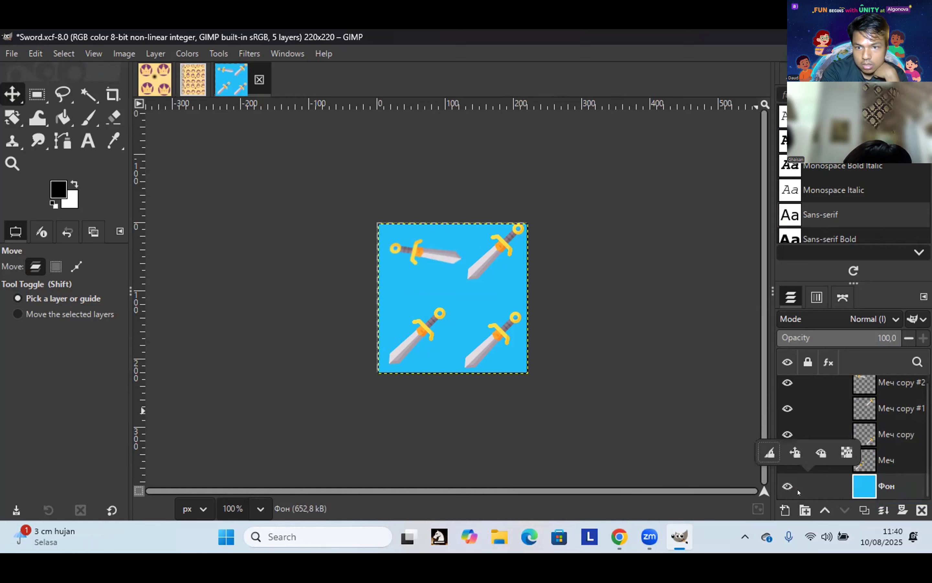
pyautogui.click(797, 483)
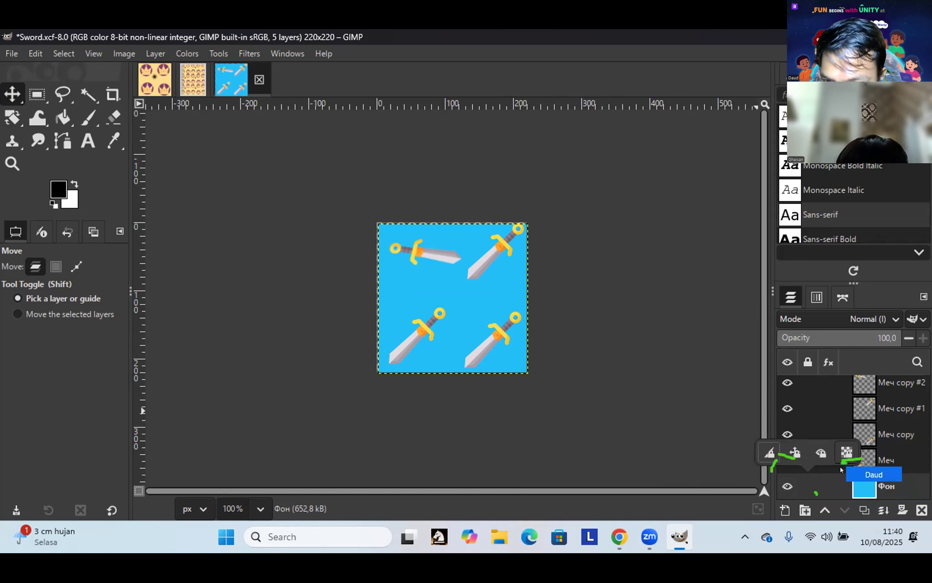
pyautogui.click(821, 455)
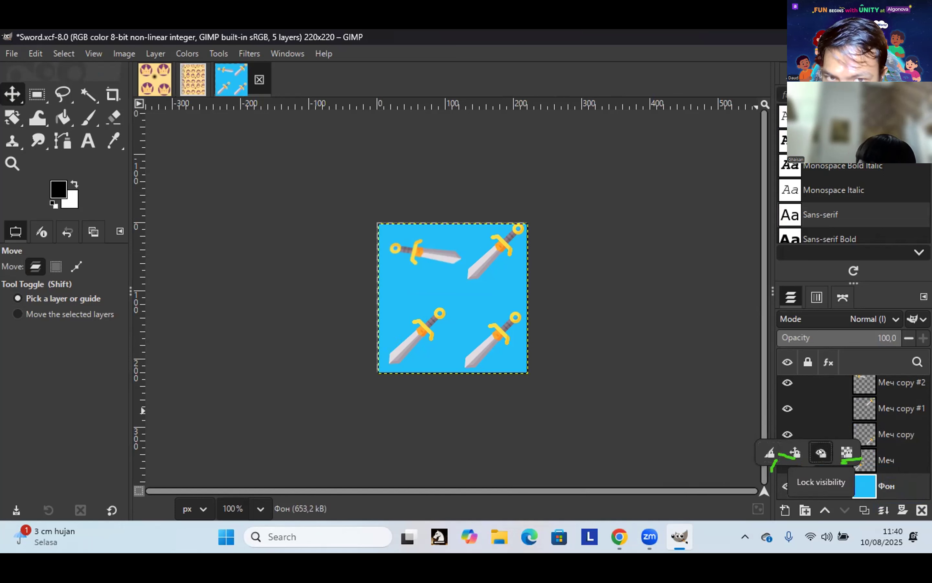
pyautogui.click(819, 458)
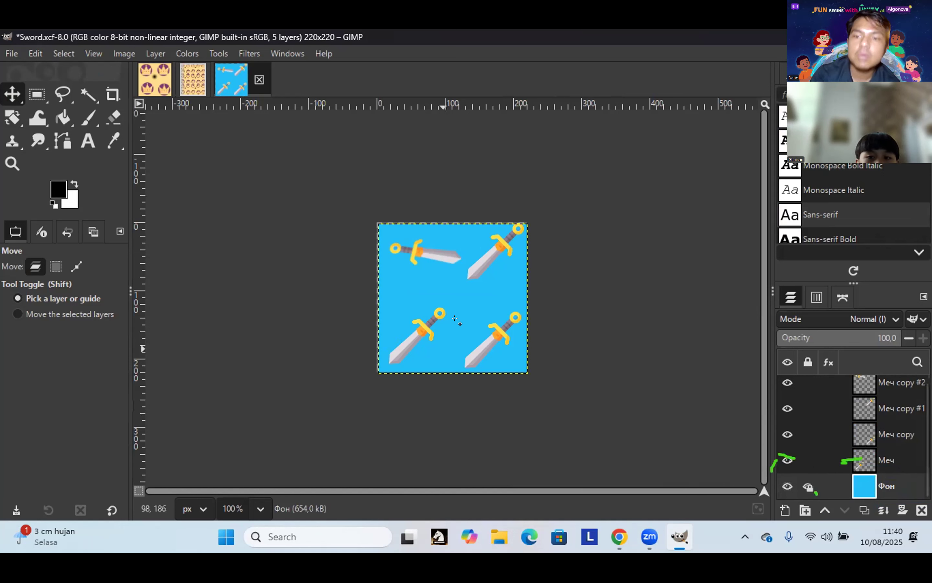
pyautogui.moveTo(582, 300); pyautogui.dragTo(466, 309)
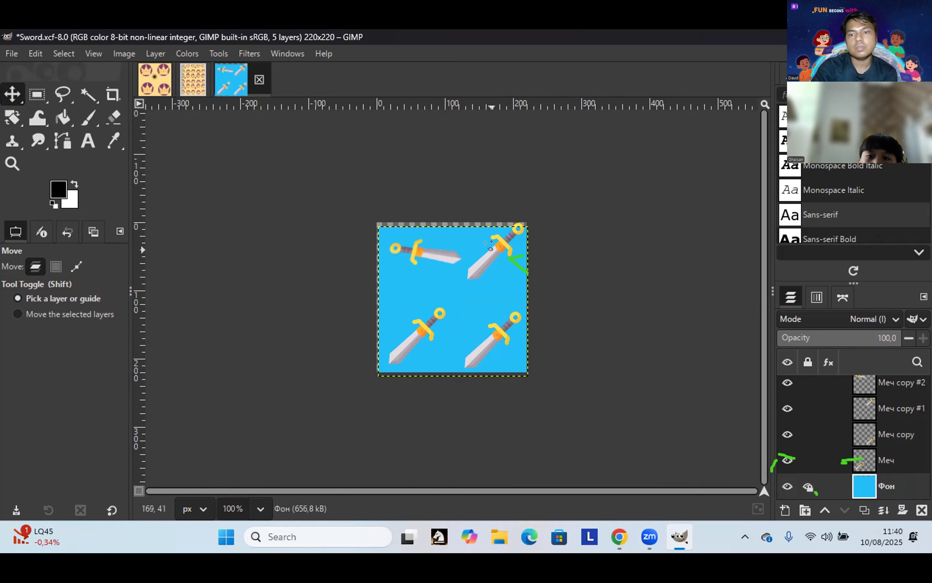
pyautogui.click(509, 255)
pyautogui.moveTo(509, 254)
pyautogui.mouseDown()
pyautogui.moveTo(503, 289)
pyautogui.moveTo(516, 263)
pyautogui.moveTo(485, 239)
pyautogui.moveTo(486, 249)
pyautogui.mouseUp()
pyautogui.click(518, 265)
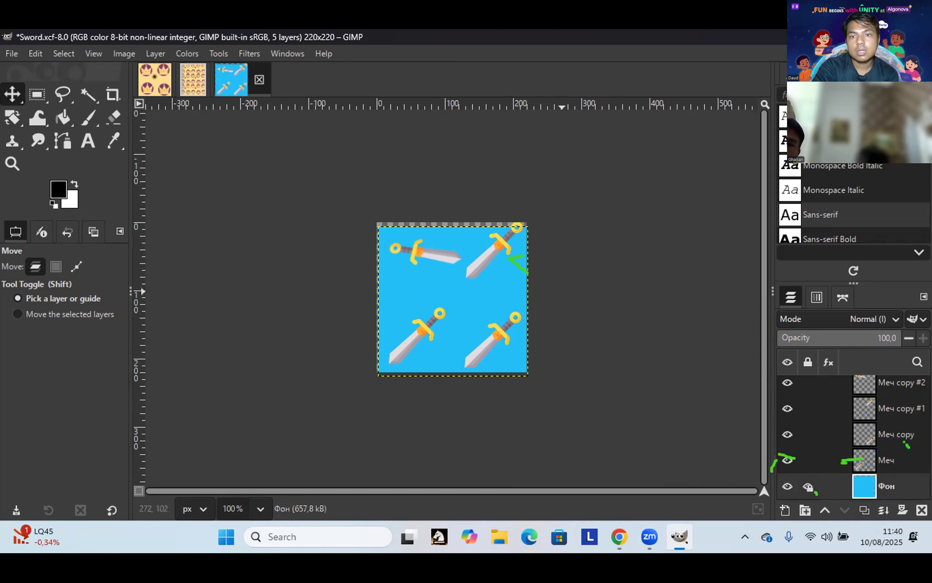
pyautogui.moveTo(461, 286)
pyautogui.mouseDown()
pyautogui.moveTo(453, 284)
pyautogui.moveTo(453, 300)
pyautogui.mouseUp()
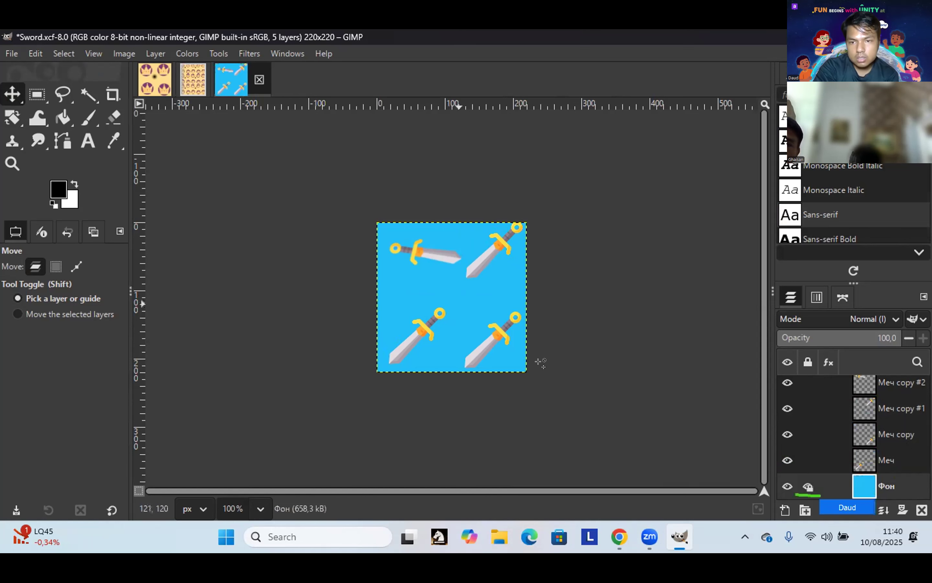
# Step: Toggle the Фон layer's transparency lock on and off, then test whether the layer still moves
pyautogui.click(808, 486)
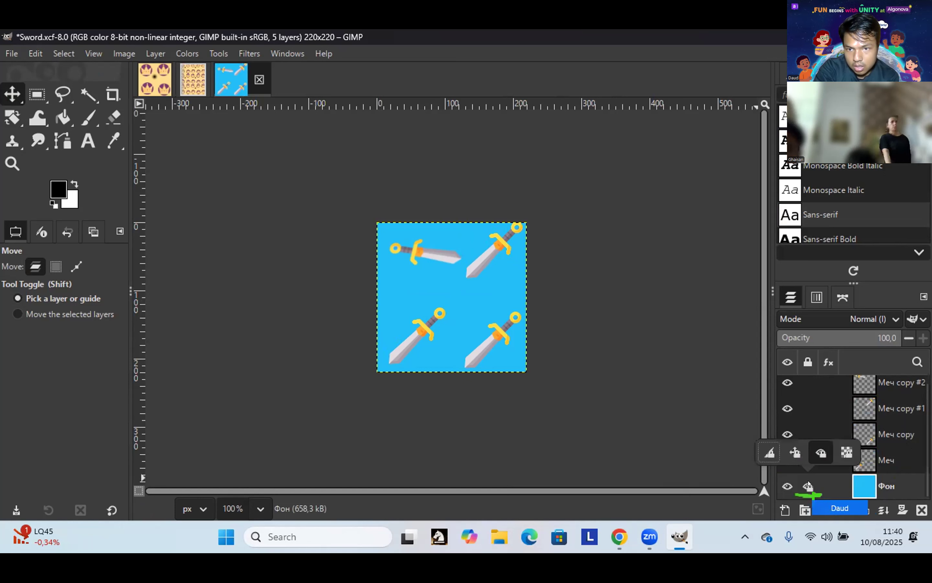
pyautogui.click(845, 451)
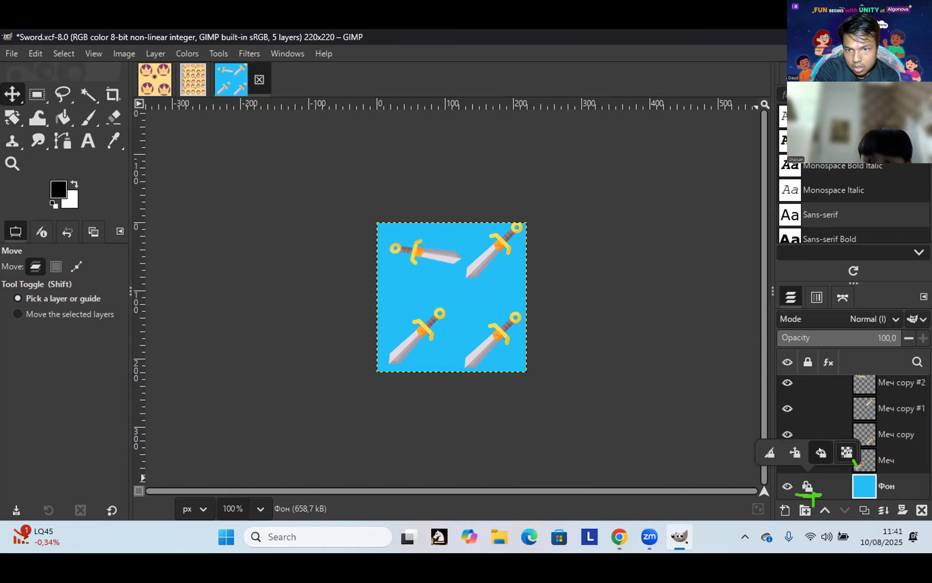
pyautogui.click(849, 451)
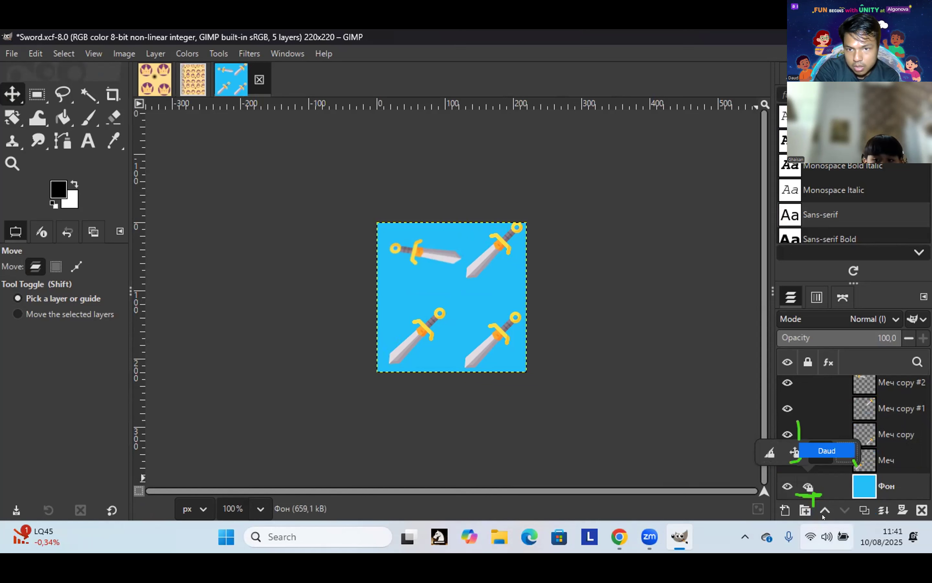
pyautogui.click(713, 410)
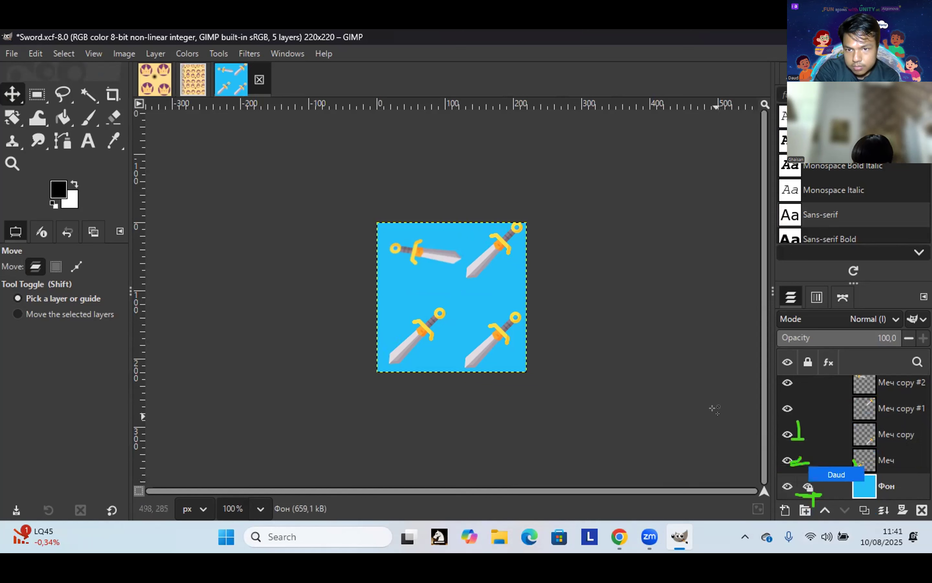
pyautogui.moveTo(472, 294); pyautogui.dragTo(473, 294)
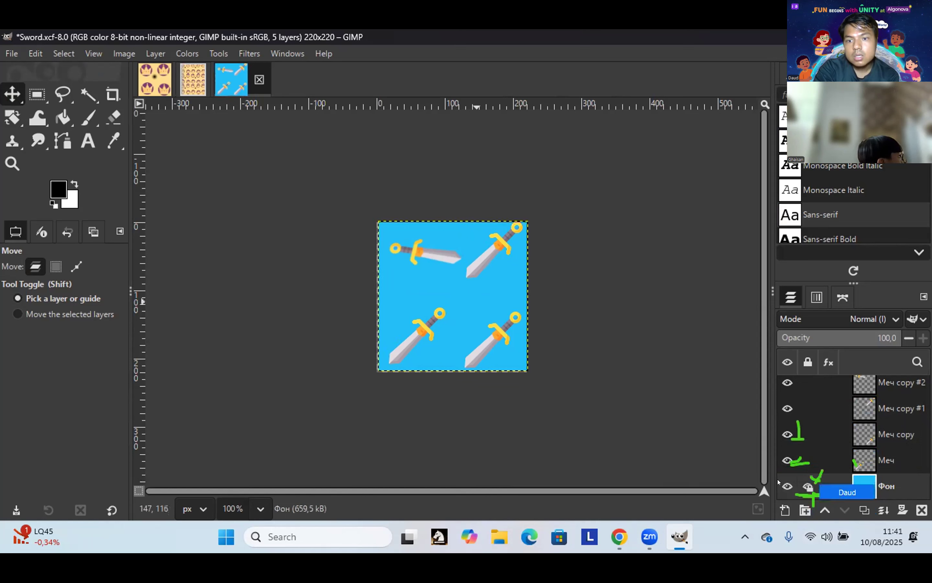
# Step: Lock the Фон layer's position and confirm it no longer moves on the canvas
pyautogui.click(801, 483)
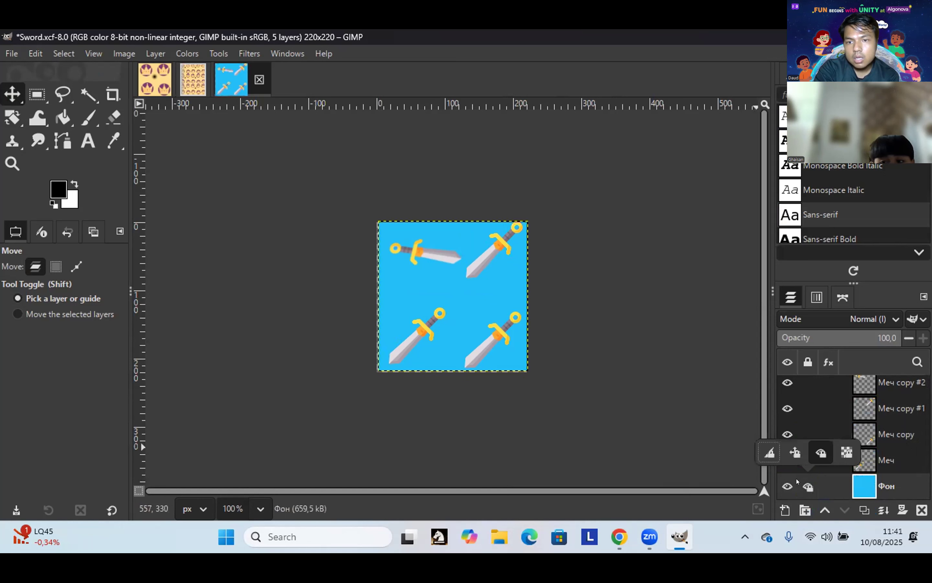
pyautogui.click(790, 451)
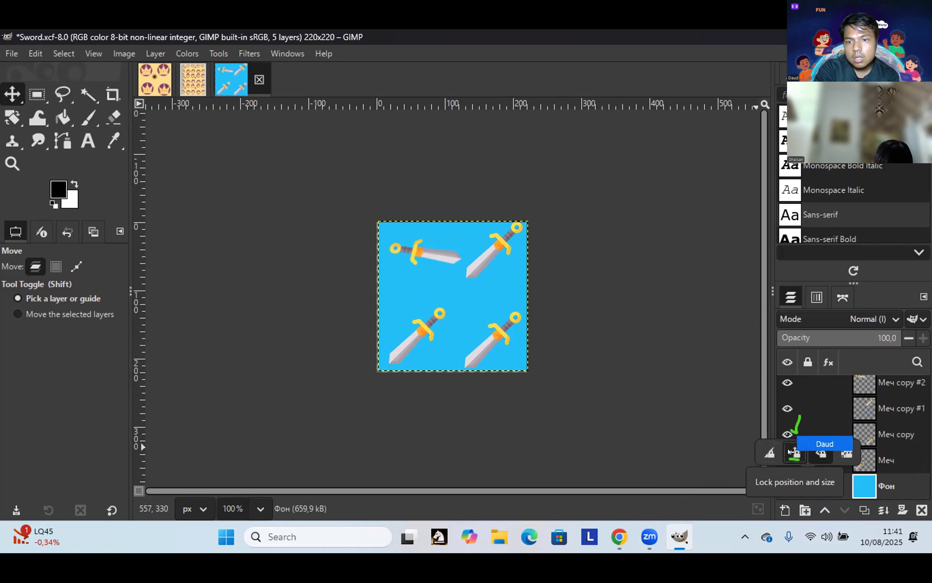
pyautogui.click(497, 299)
pyautogui.click(476, 286)
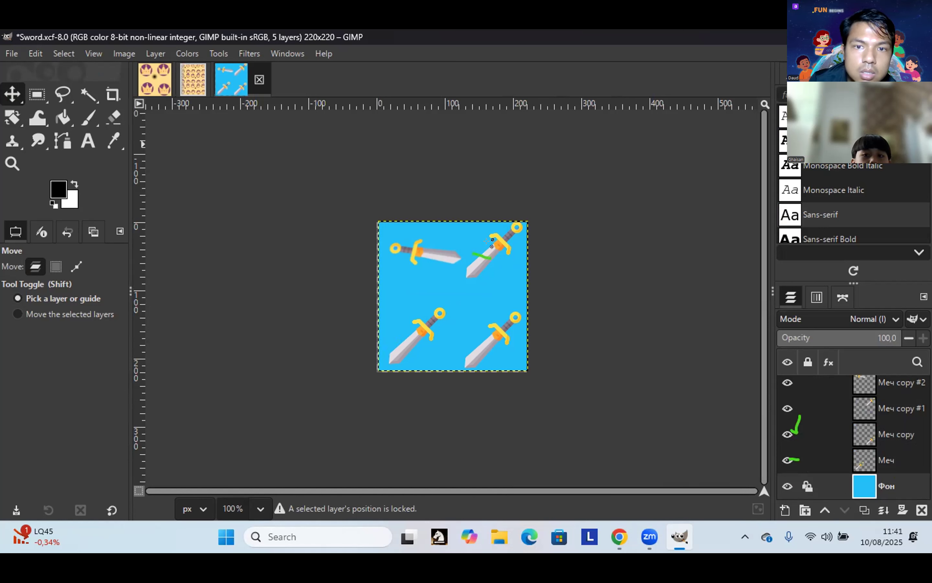
pyautogui.click(505, 277)
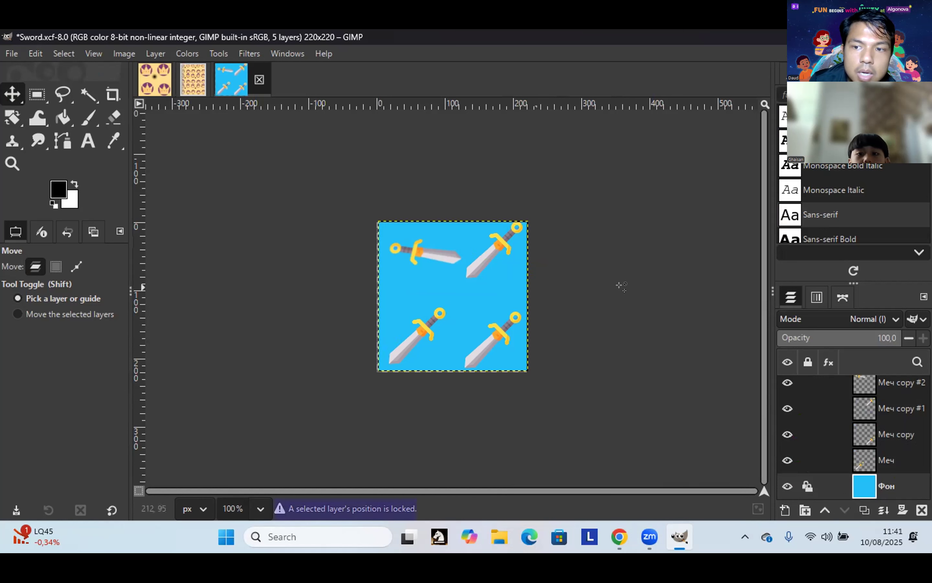
# Step: Nudge the top-right sword slightly right and move the lower-left sword up and right
pyautogui.moveTo(482, 255); pyautogui.dragTo(498, 256)
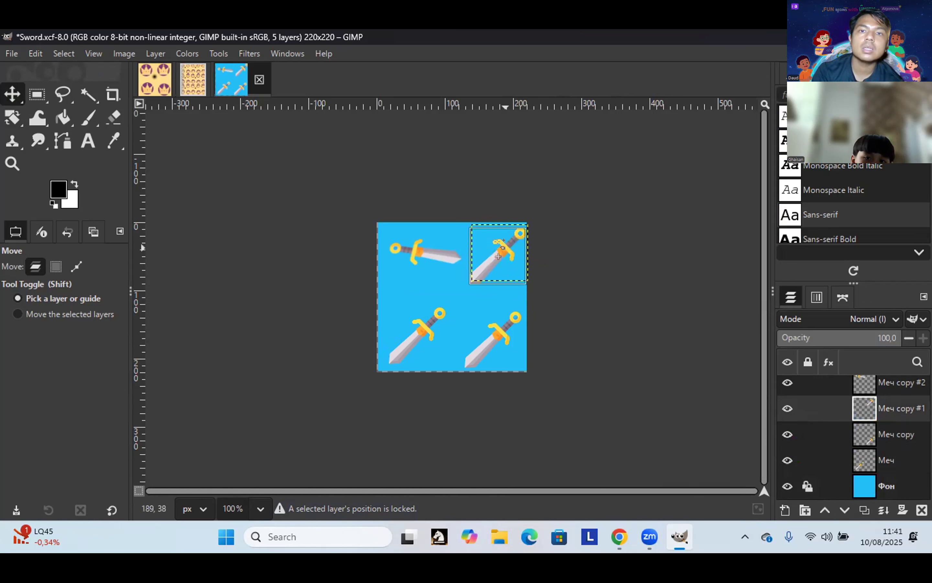
pyautogui.click(510, 232)
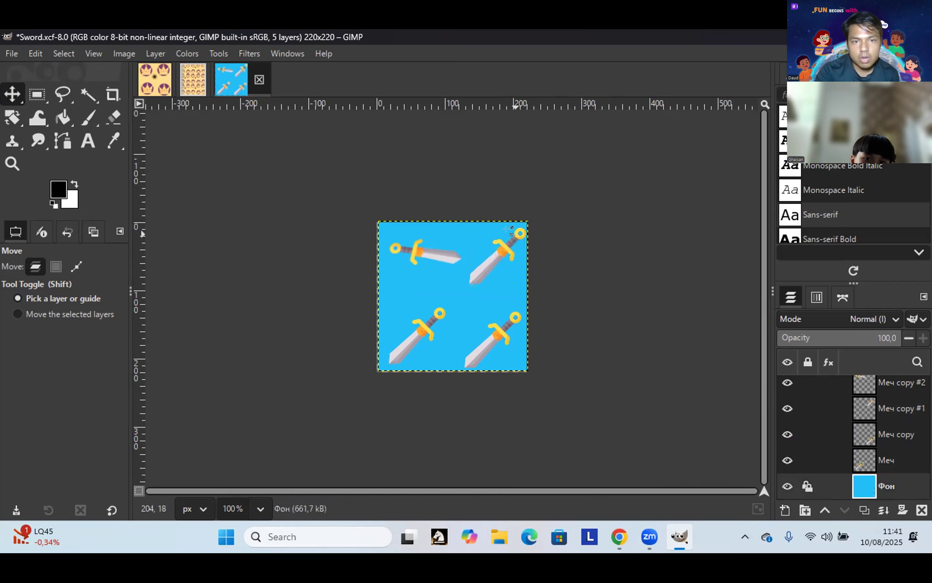
pyautogui.click(419, 320)
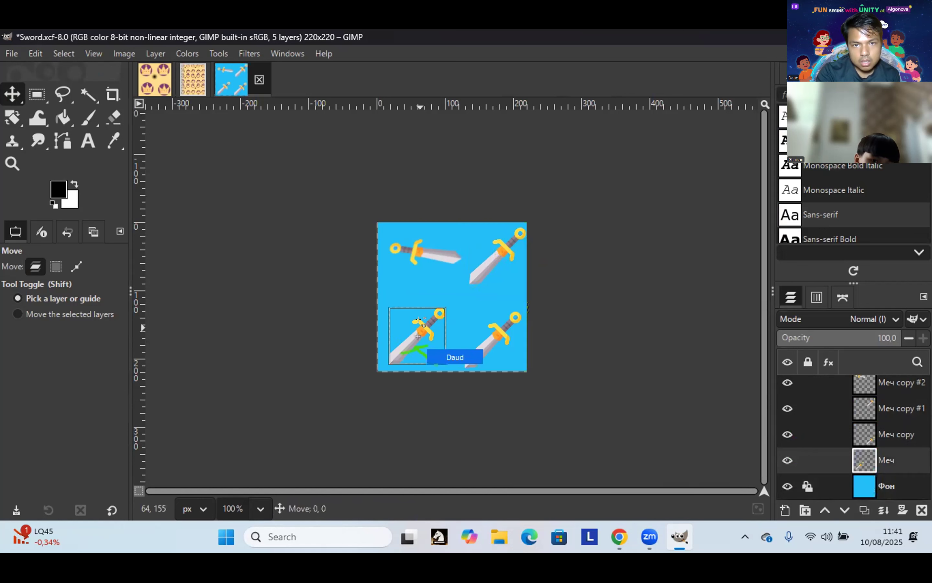
pyautogui.moveTo(419, 328); pyautogui.dragTo(433, 316)
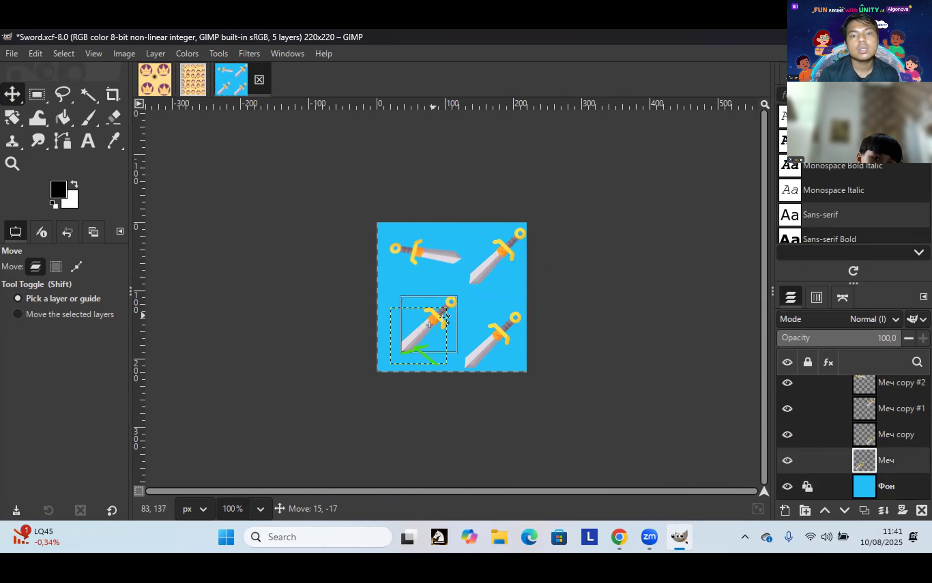
# Step: Reselect the lower-left sword and shift it slightly down-left to settle its position
pyautogui.click(464, 331)
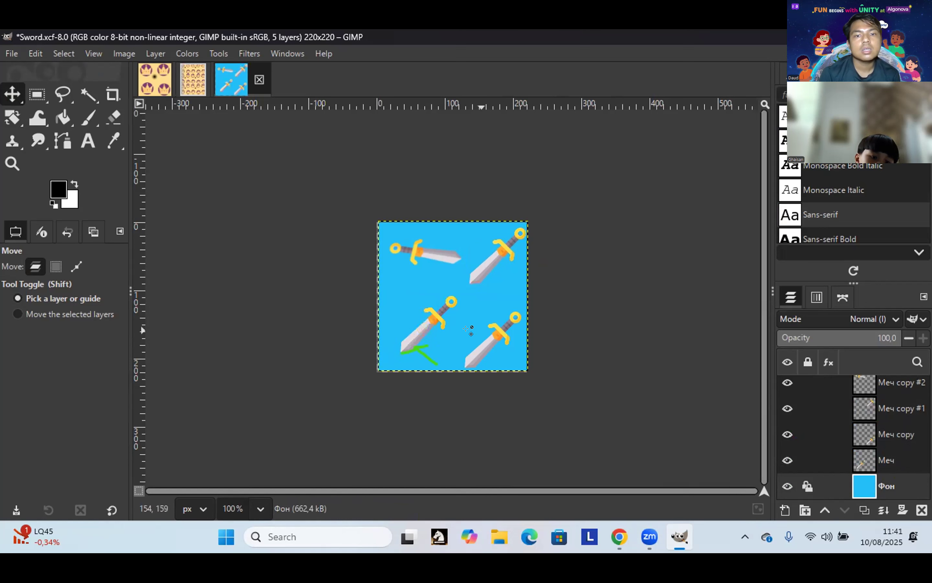
pyautogui.click(444, 309)
pyautogui.click(431, 321)
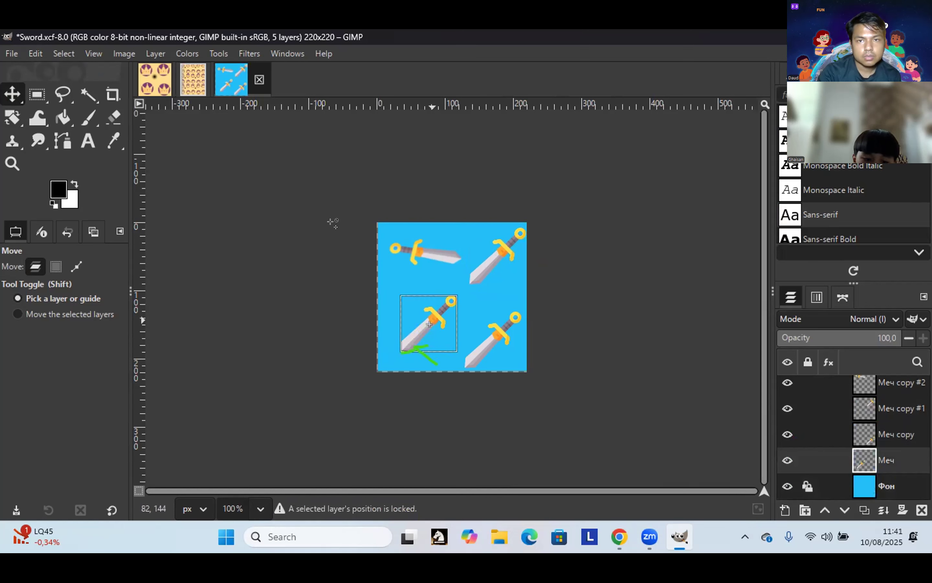
pyautogui.moveTo(429, 316); pyautogui.dragTo(427, 323)
pyautogui.click(420, 244)
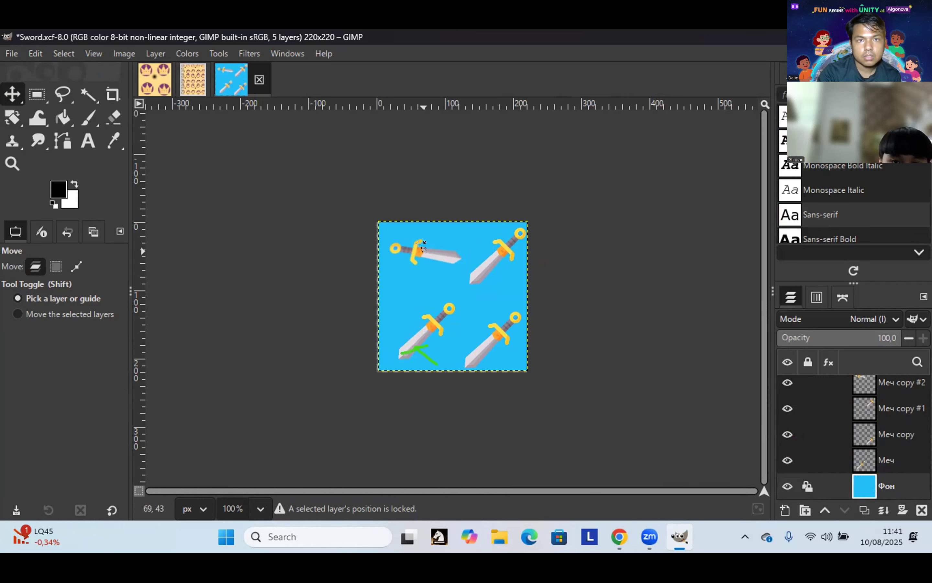
pyautogui.hotkey('shift', 'r')
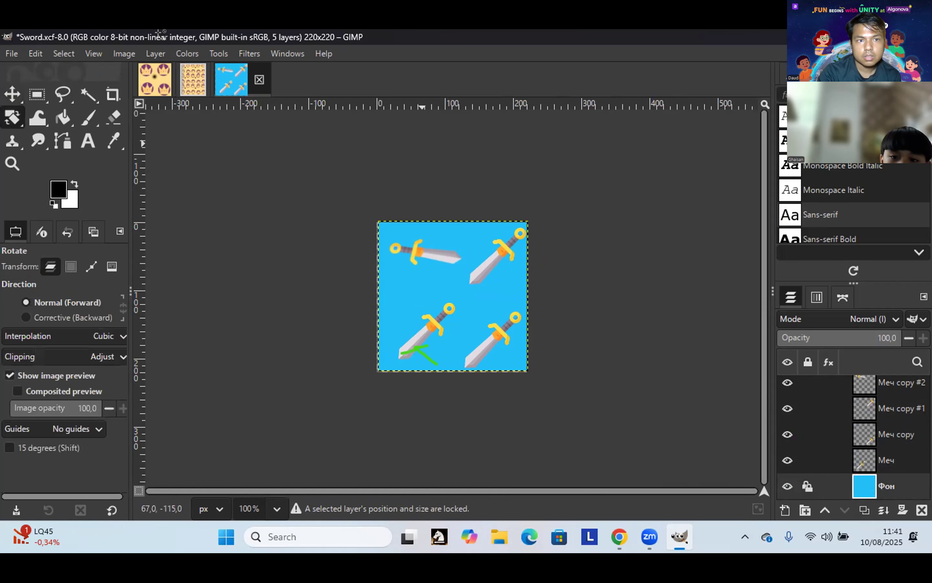
# Step: Pick the lower-left sword's layer with the Move tool and shift it slightly down-left
pyautogui.click(410, 315)
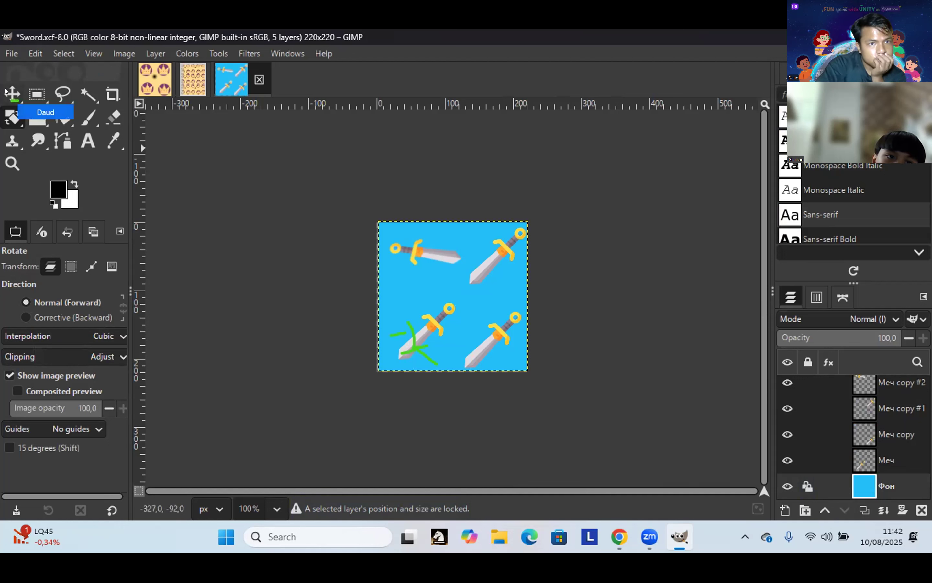
pyautogui.click(18, 91)
pyautogui.click(423, 324)
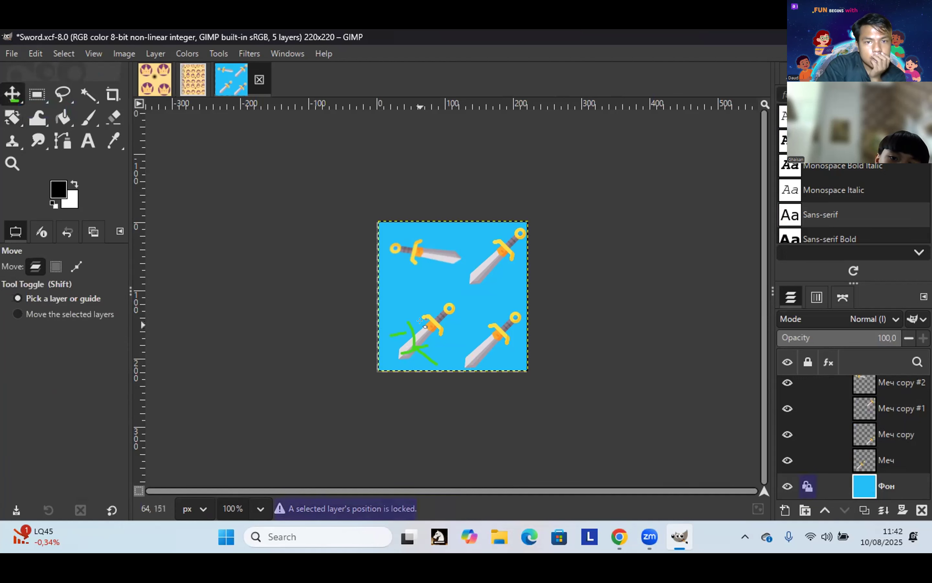
pyautogui.click(424, 327)
pyautogui.click(421, 320)
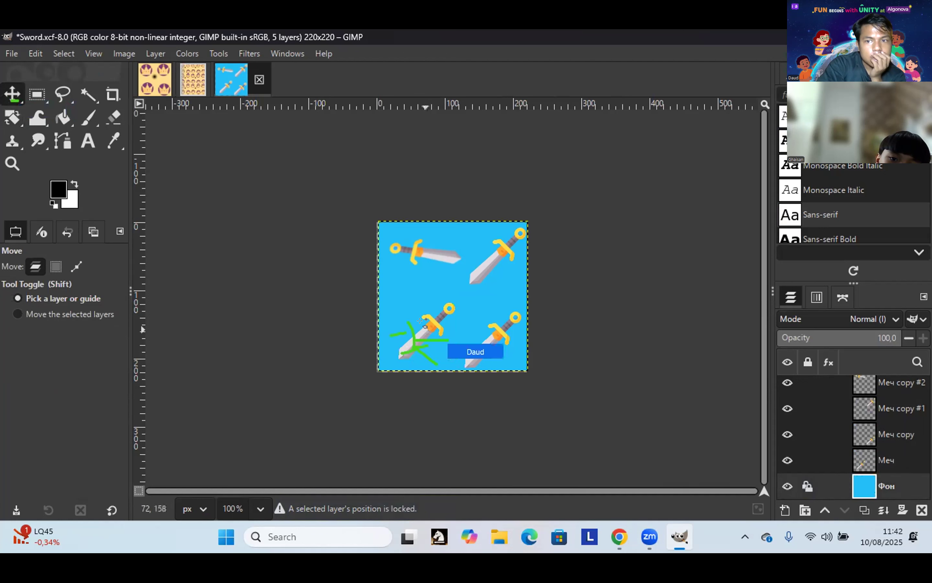
pyautogui.click(421, 321)
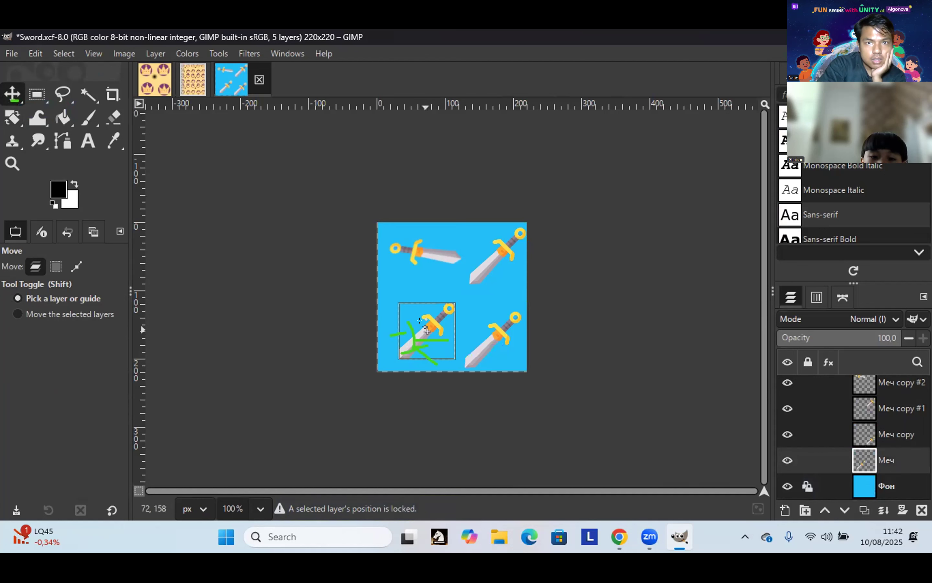
pyautogui.moveTo(400, 329); pyautogui.dragTo(404, 336)
pyautogui.click(404, 336)
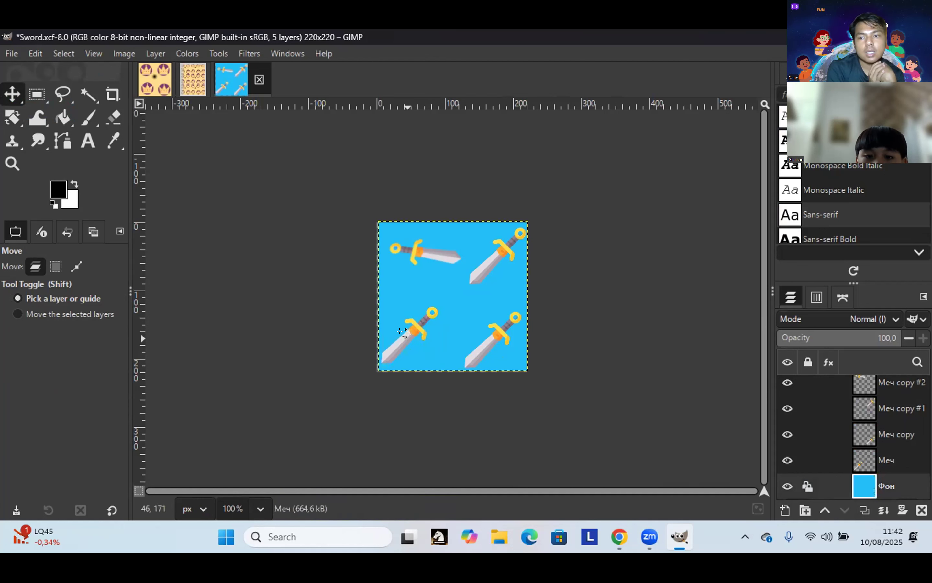
# Step: Move only the active layer, dragging the lower-left sword off the tile toward the top-left
pyautogui.keyDown('shift'); pyautogui.click(408, 328); pyautogui.keyUp('shift')
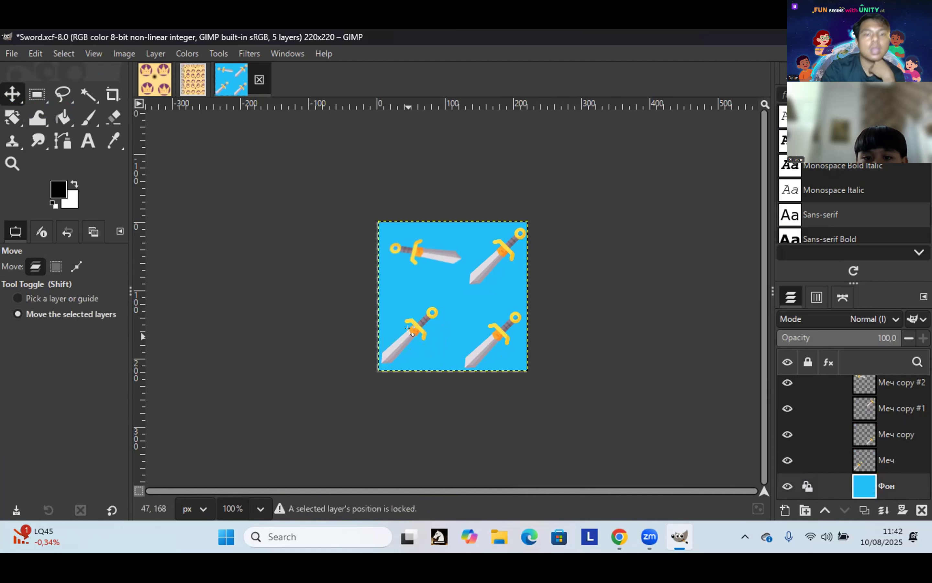
pyautogui.click(409, 331)
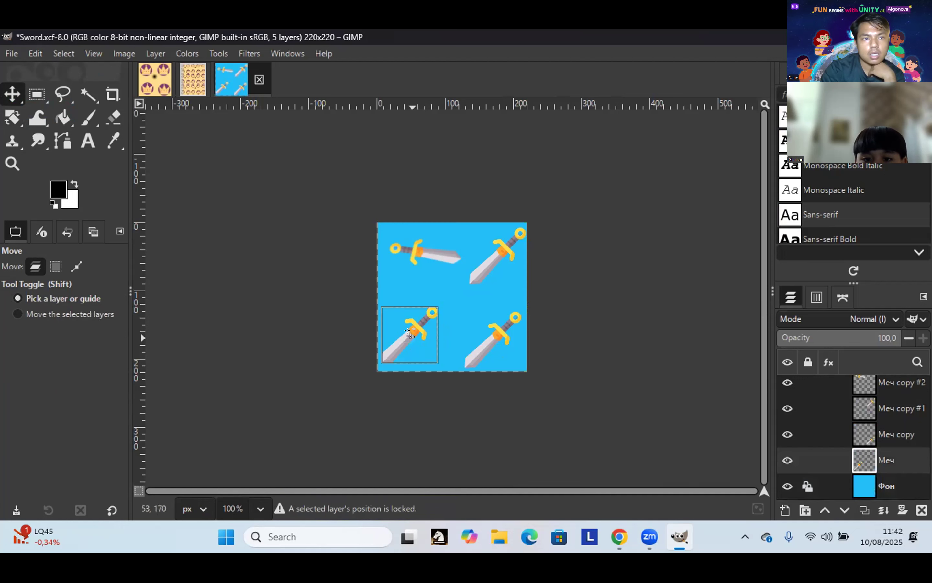
pyautogui.moveTo(409, 332); pyautogui.dragTo(374, 220)
pyautogui.click(410, 332)
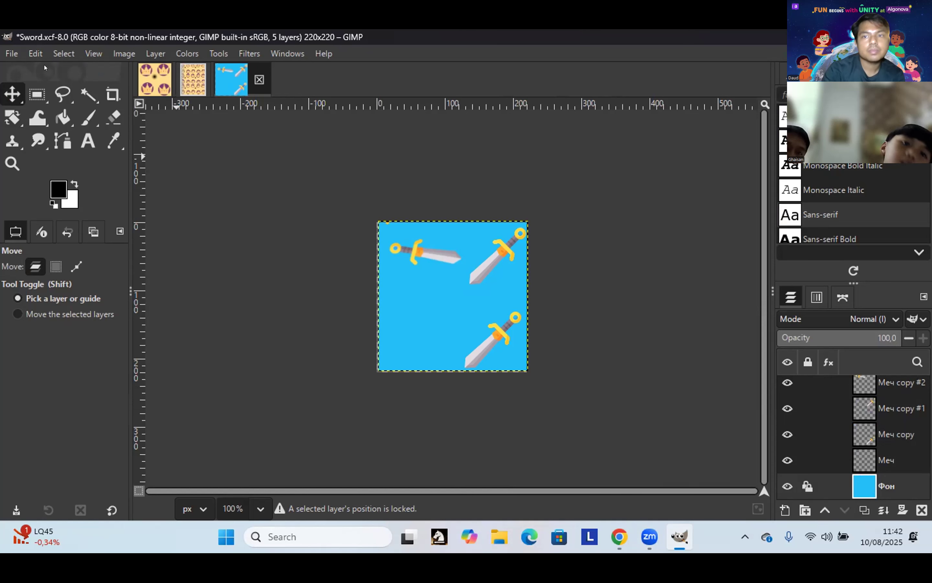
pyautogui.click(35, 54)
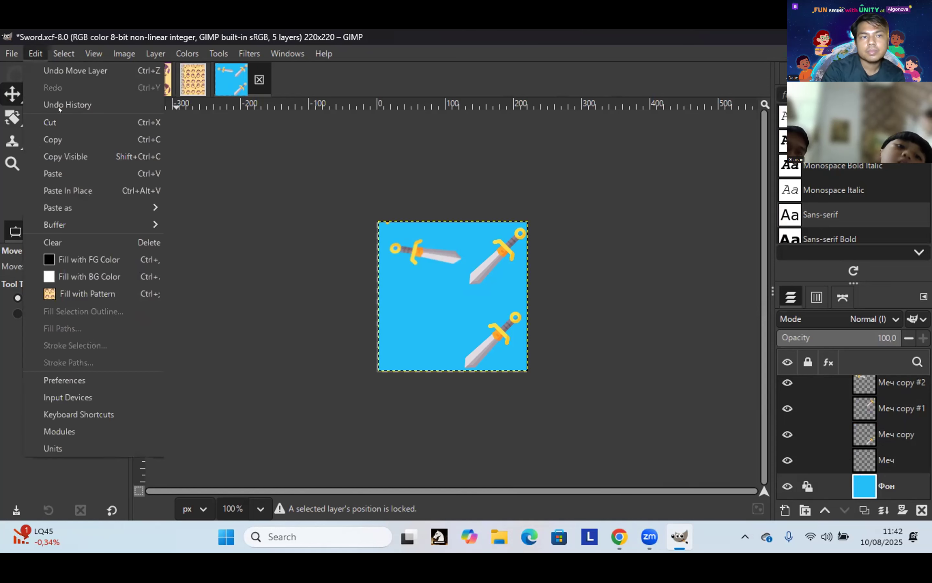
# Step: Undo the layer move so the lower-left sword returns to the tile
pyautogui.click(70, 73)
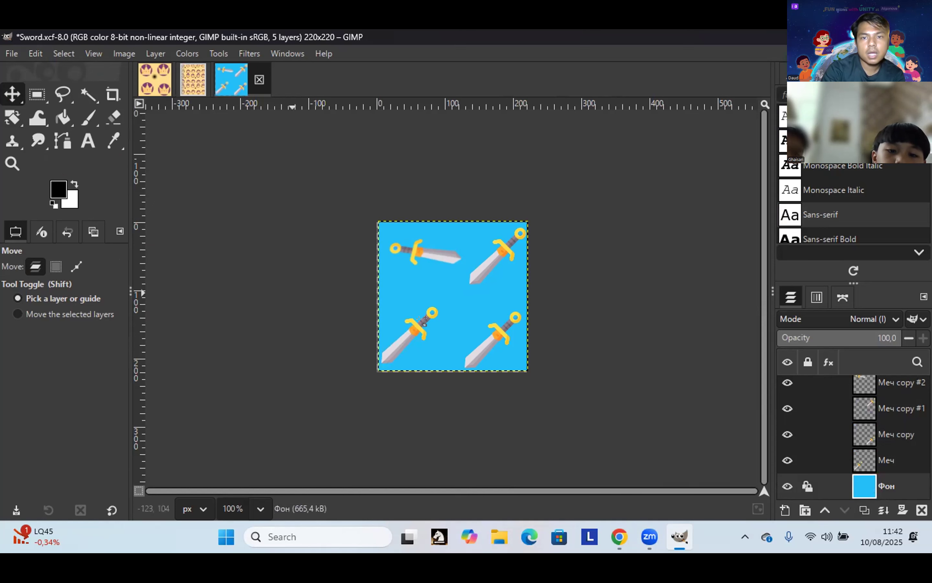
pyautogui.click(404, 332)
pyautogui.click(391, 332)
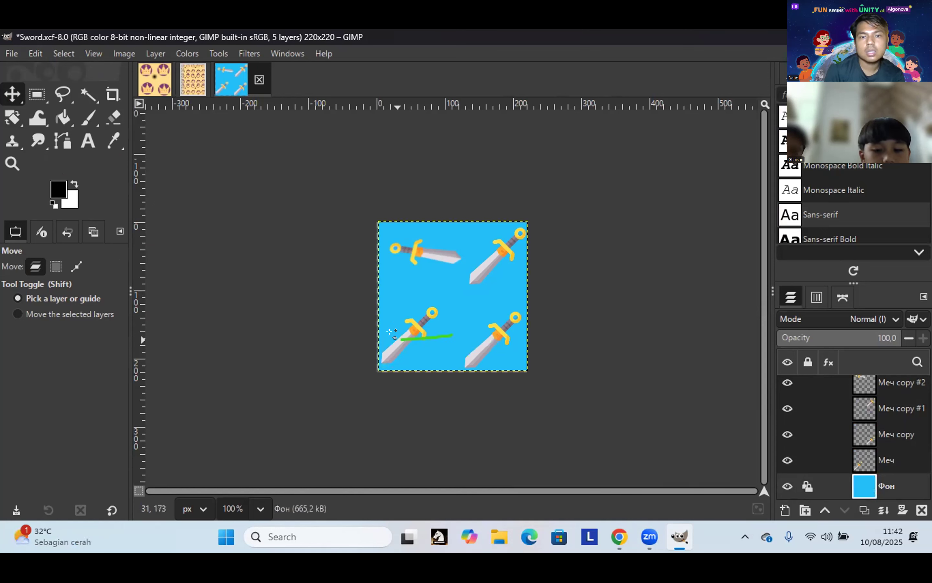
pyautogui.hotkey('shift', 'r')
pyautogui.click(391, 333)
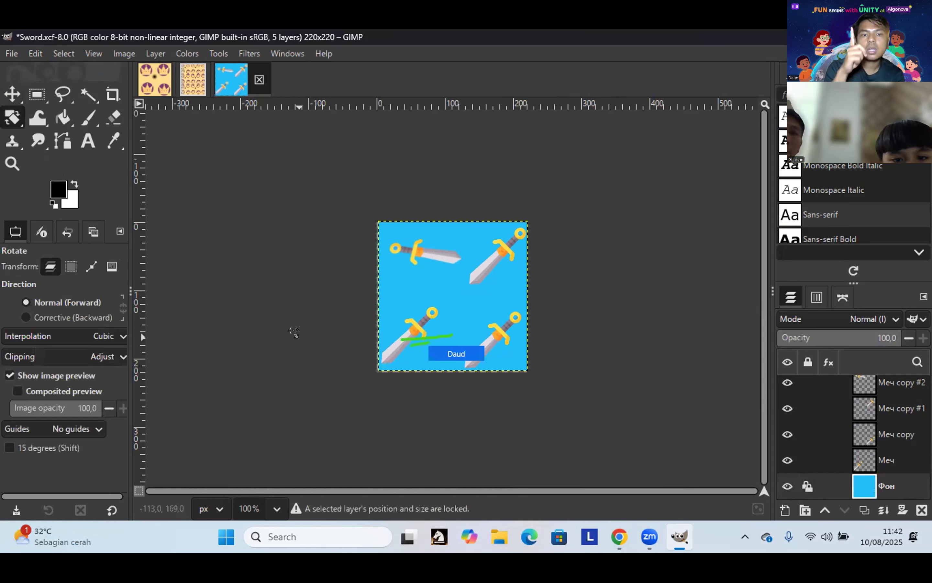
pyautogui.click(13, 97)
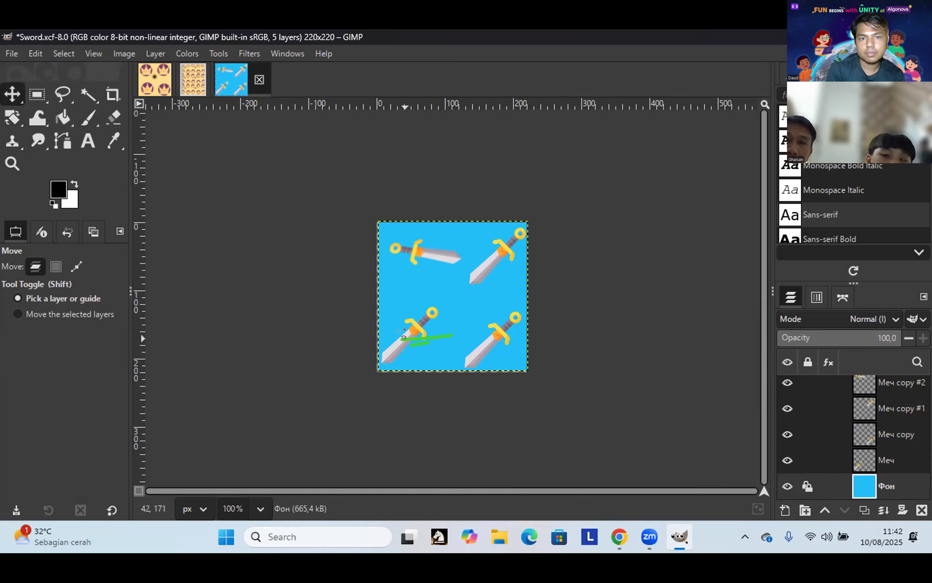
# Step: Drag the lower-left sword back into the bottom-left quarter, raising it about 20 px
pyautogui.click(410, 317)
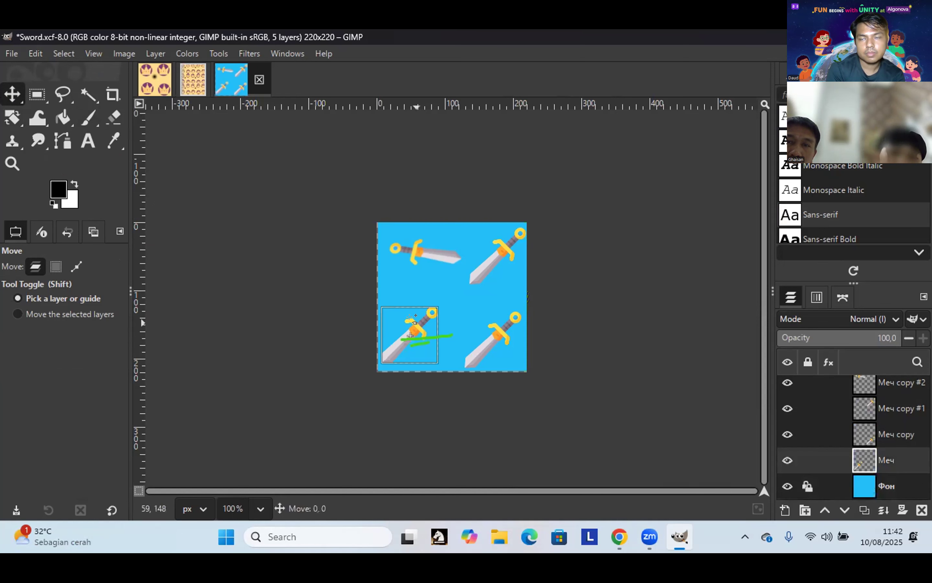
pyautogui.click(411, 317)
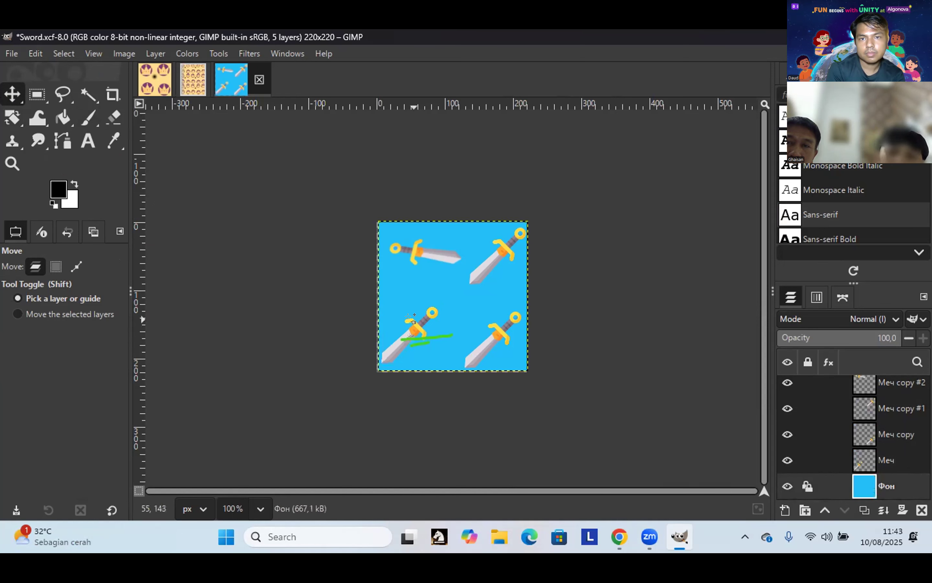
pyautogui.moveTo(410, 320)
pyautogui.mouseDown()
pyautogui.moveTo(426, 345)
pyautogui.moveTo(409, 329)
pyautogui.mouseUp()
pyautogui.click(409, 329)
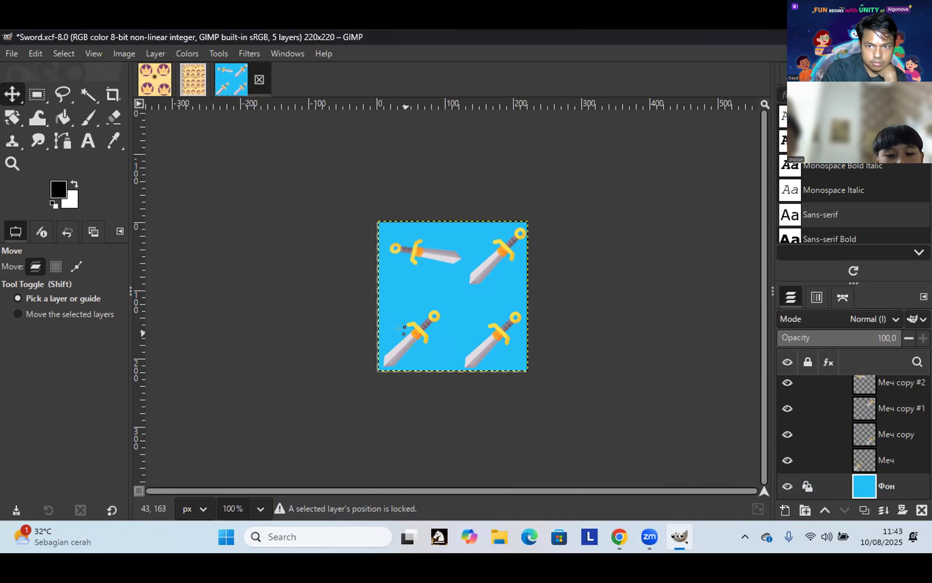
pyautogui.press('r')
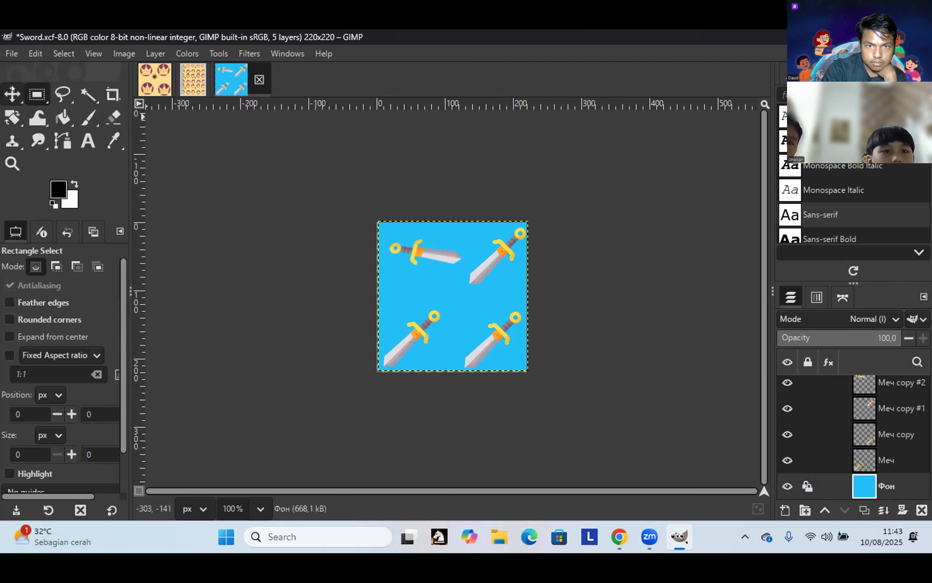
pyautogui.press('m')
pyautogui.click(393, 332)
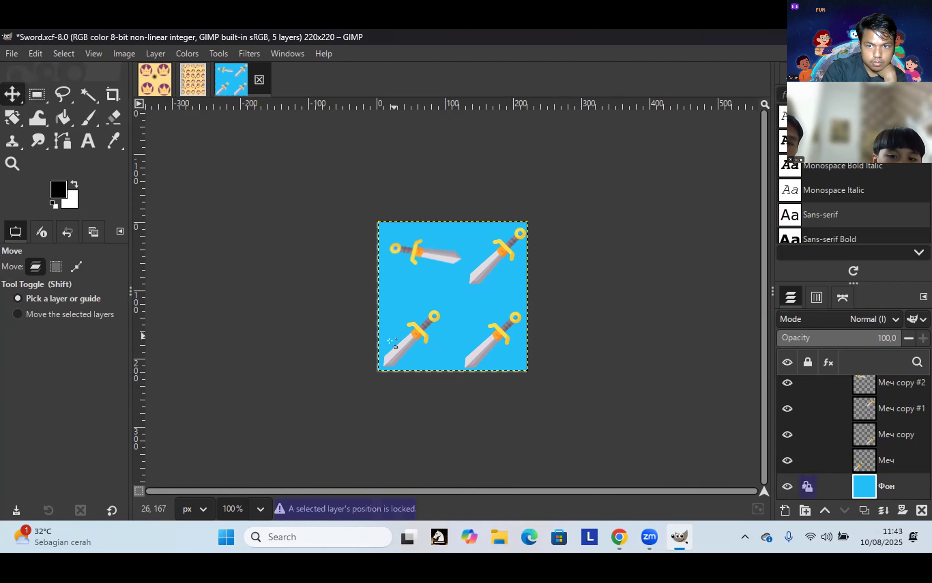
pyautogui.click(401, 335)
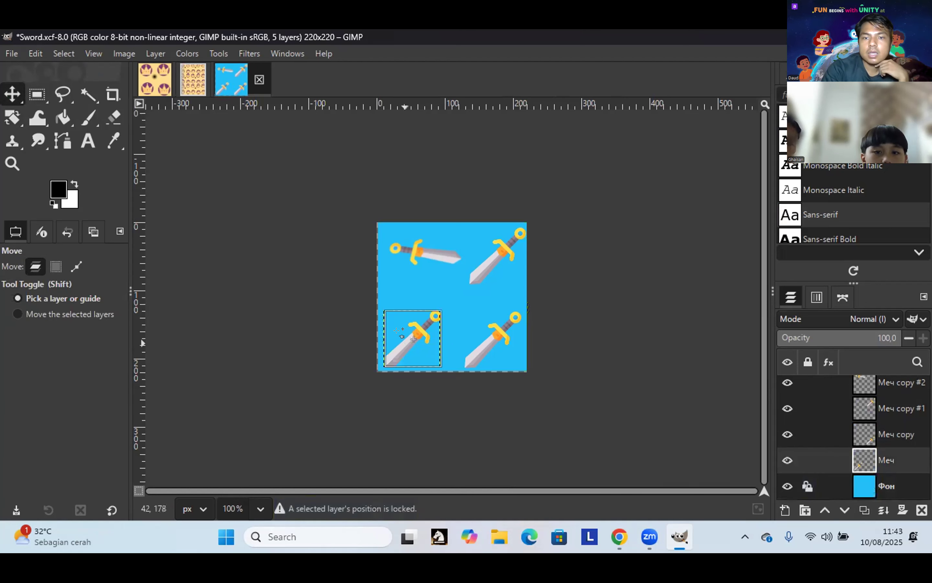
pyautogui.moveTo(414, 339); pyautogui.dragTo(412, 331)
# Step: Nudge the lower-left sword slightly up and right on the Меч layer, keeping Меч active
pyautogui.moveTo(397, 338); pyautogui.dragTo(405, 339)
pyautogui.click(399, 331)
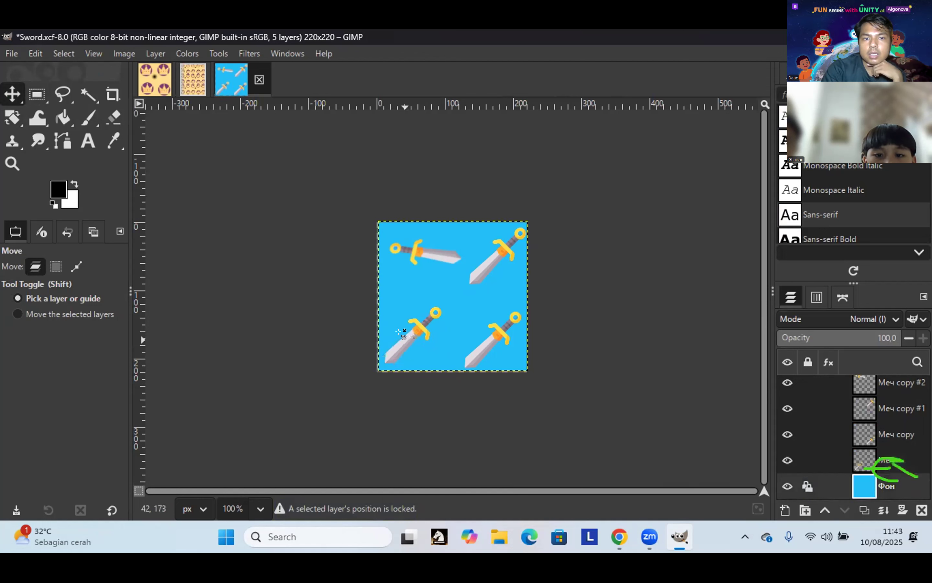
pyautogui.hotkey('shift', 'r')
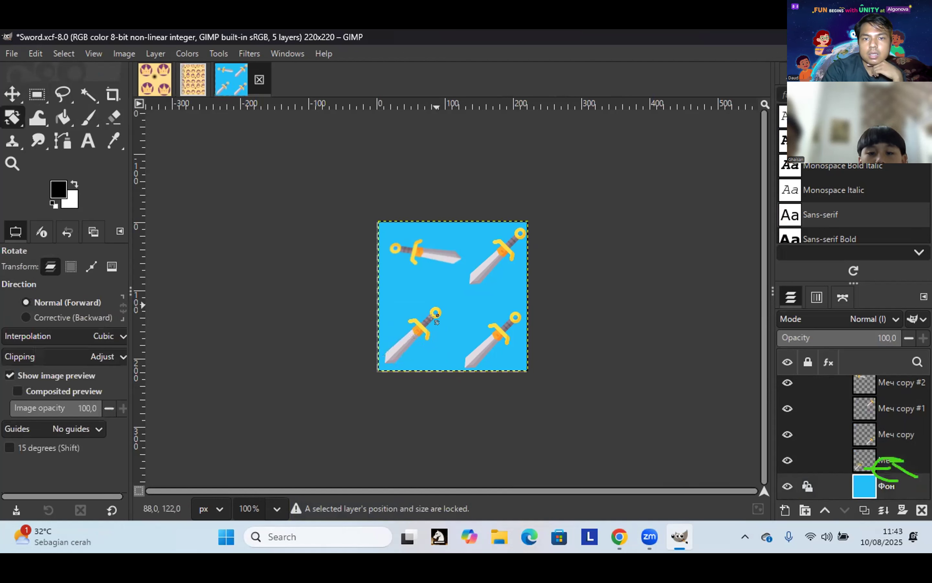
pyautogui.click(14, 92)
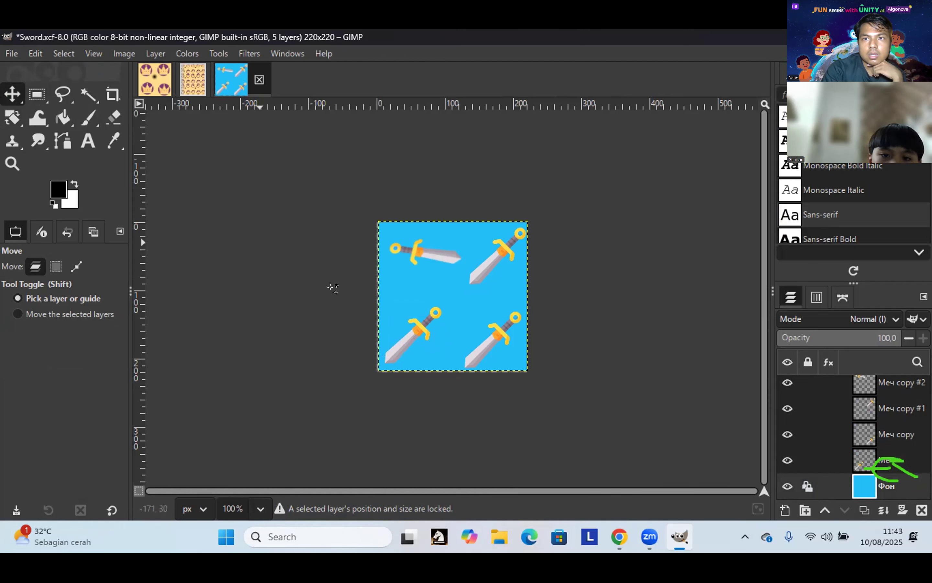
pyautogui.click(409, 330)
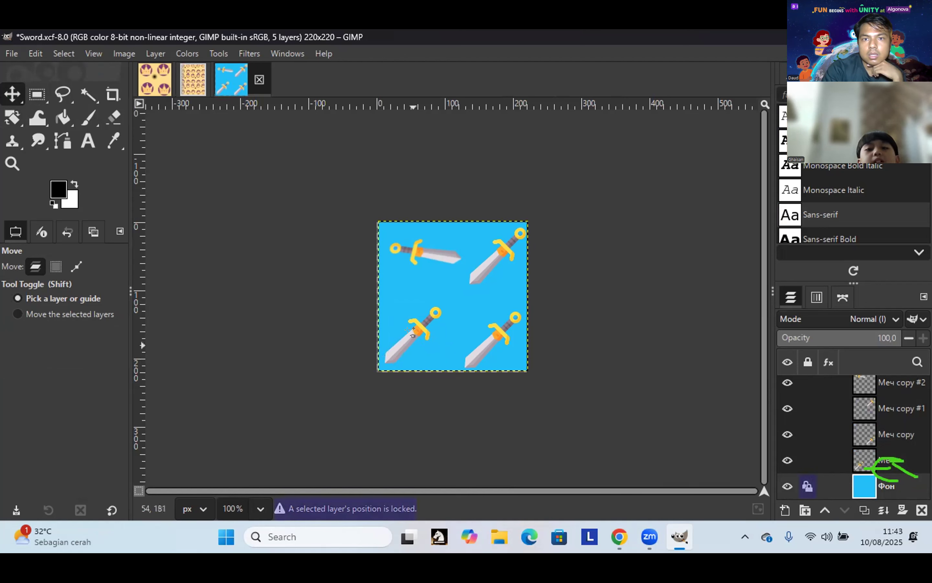
pyautogui.click(408, 330)
pyautogui.moveTo(408, 330)
pyautogui.mouseDown()
pyautogui.moveTo(409, 320)
pyautogui.moveTo(417, 329)
pyautogui.mouseUp()
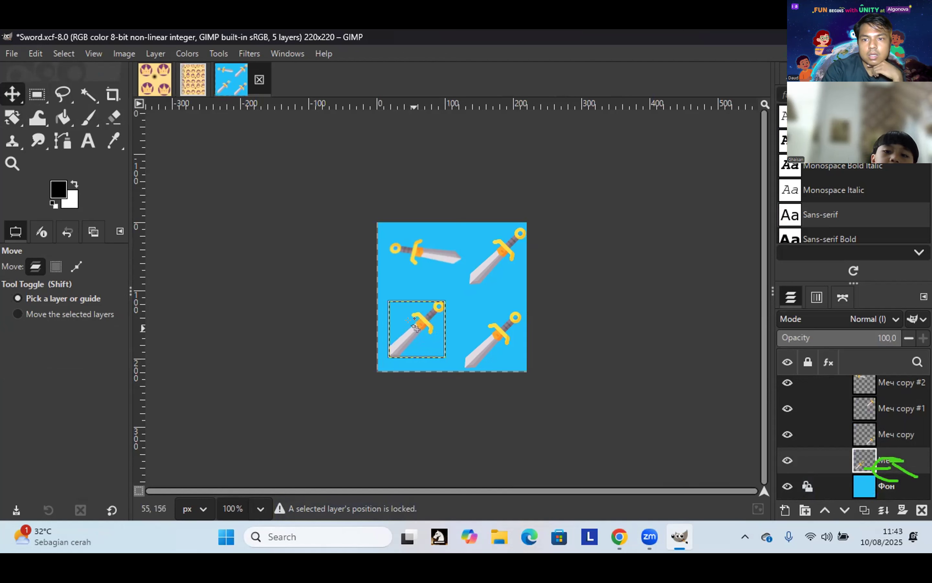
pyautogui.click(863, 481)
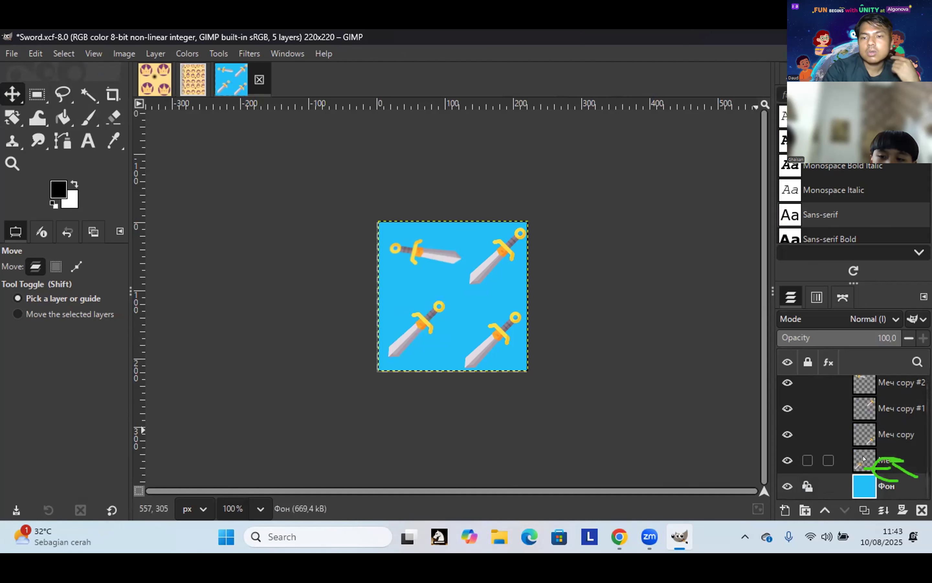
pyautogui.click(897, 458)
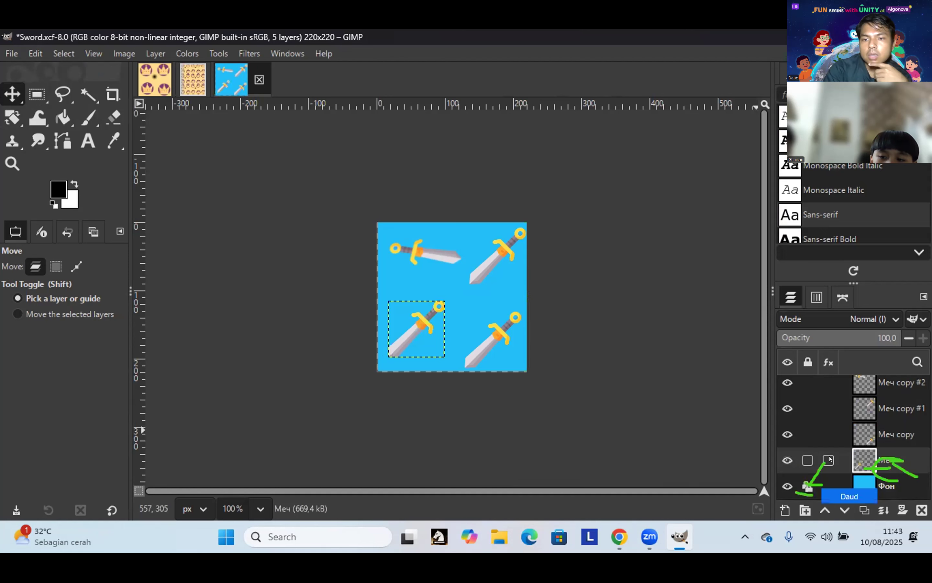
# Step: Toggle the Фон layer's visibility lock and turn off its position lock
pyautogui.click(808, 488)
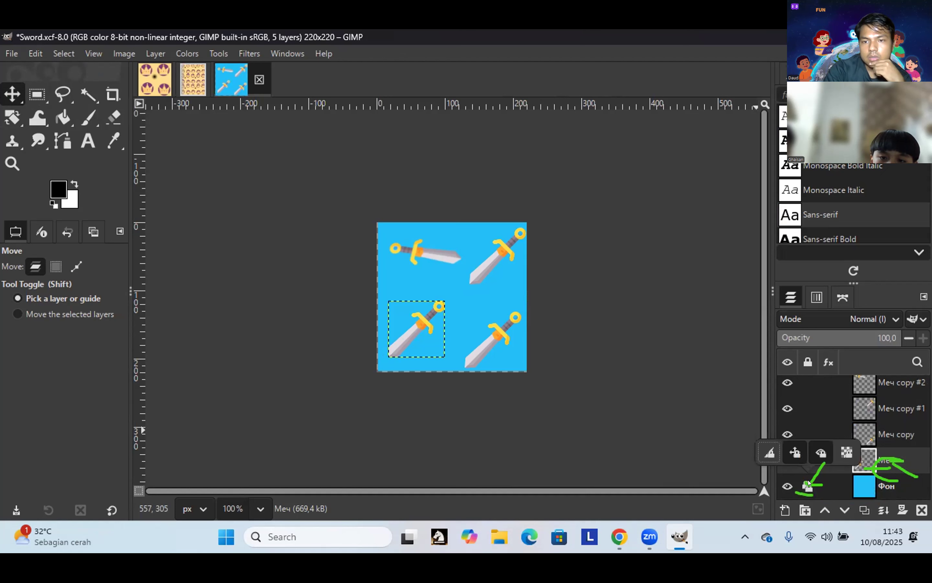
pyautogui.click(819, 451)
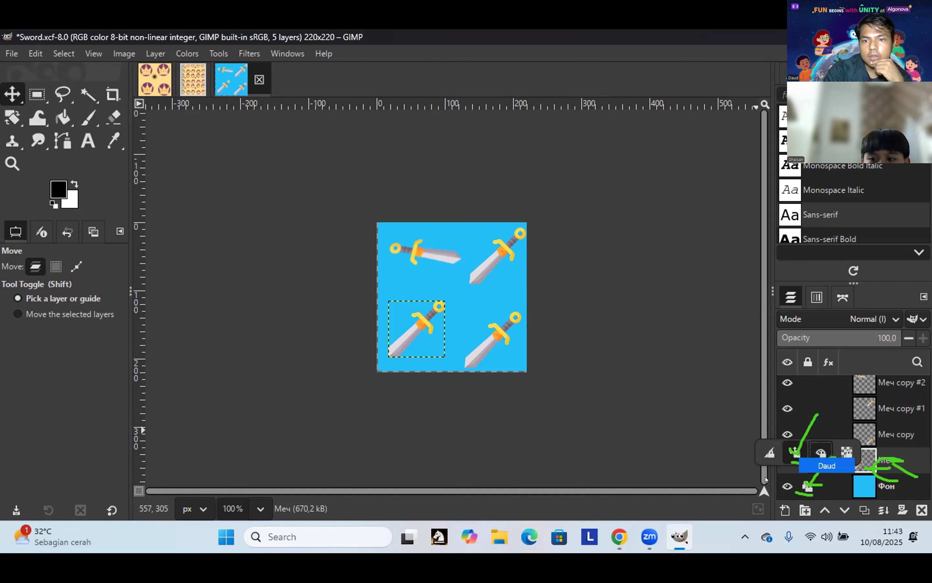
pyautogui.click(790, 450)
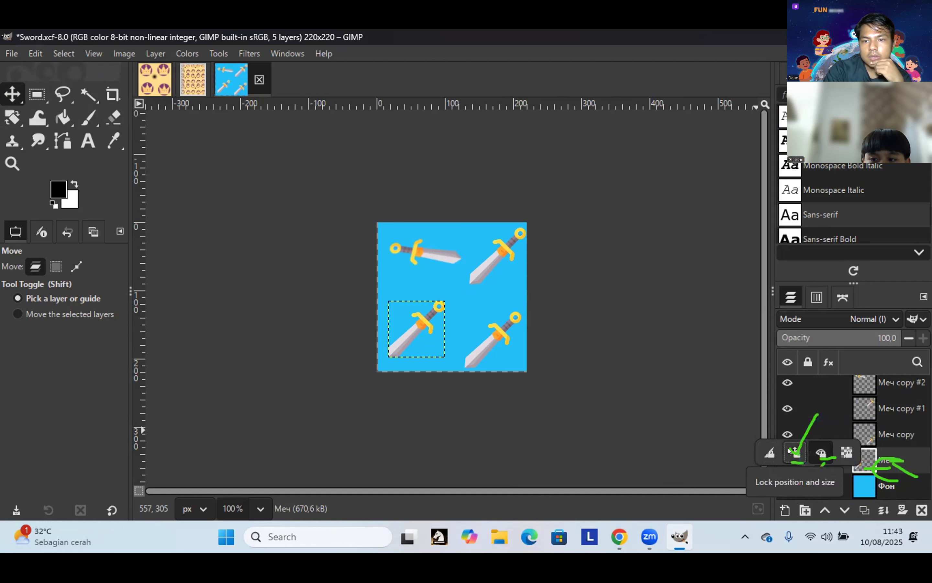
pyautogui.click(508, 283)
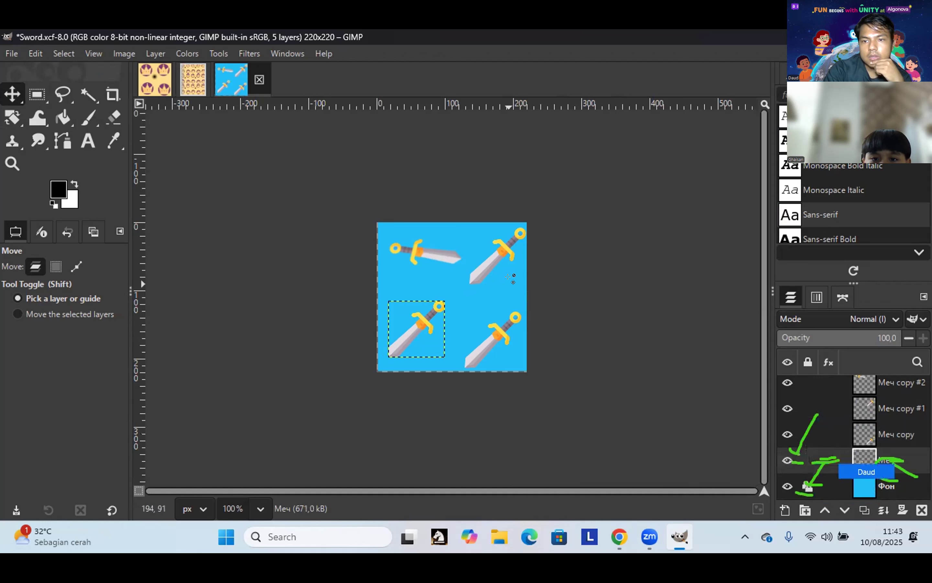
# Step: Shift the bottom-left sword 6 px right and make the Меч layer active
pyautogui.click(509, 283)
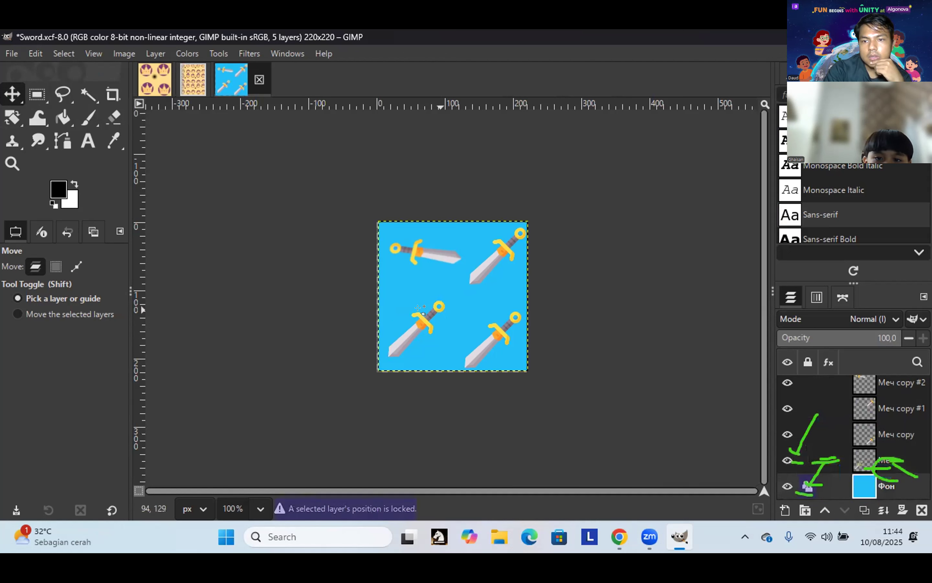
pyautogui.moveTo(420, 306)
pyautogui.mouseDown()
pyautogui.moveTo(443, 302)
pyautogui.moveTo(428, 316)
pyautogui.mouseUp()
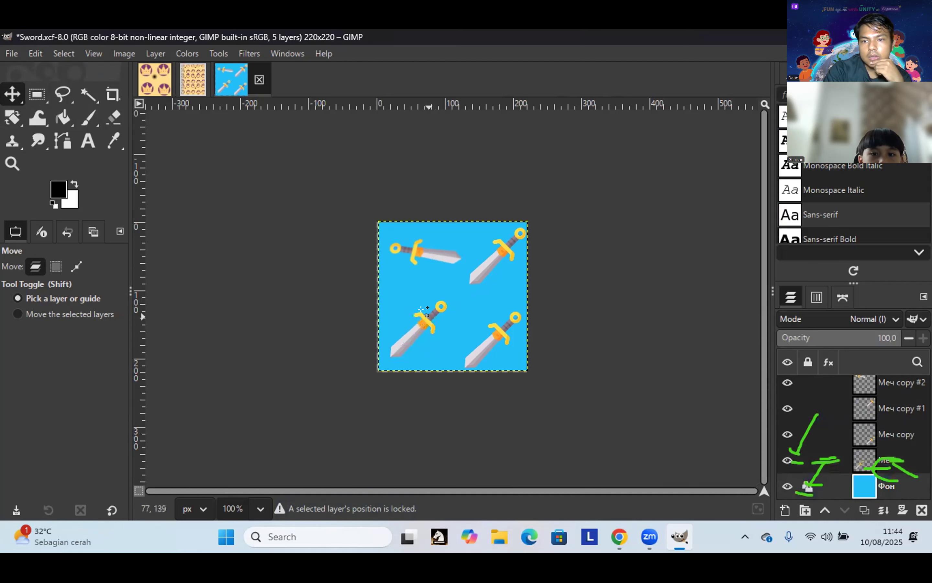
pyautogui.click(425, 316)
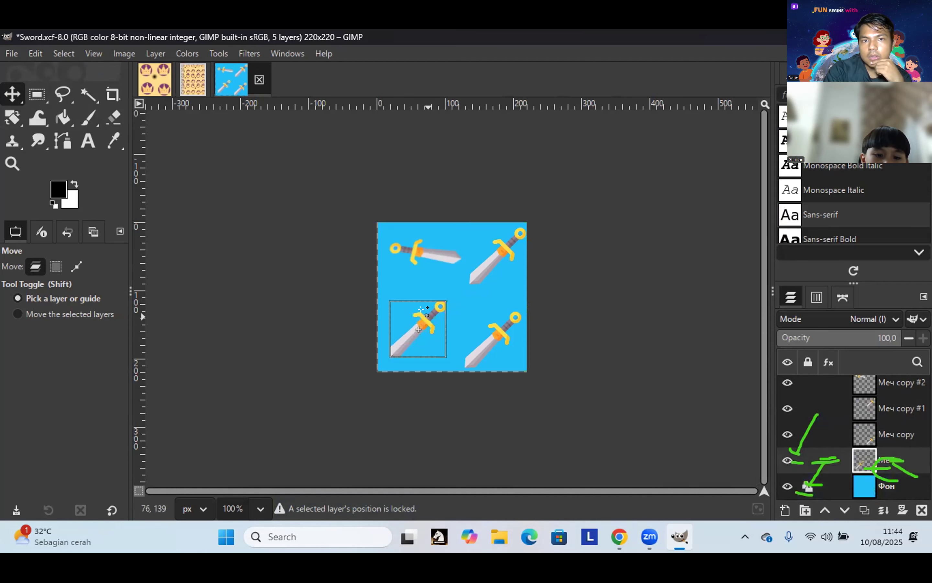
pyautogui.moveTo(426, 315); pyautogui.dragTo(430, 315)
pyautogui.click(434, 314)
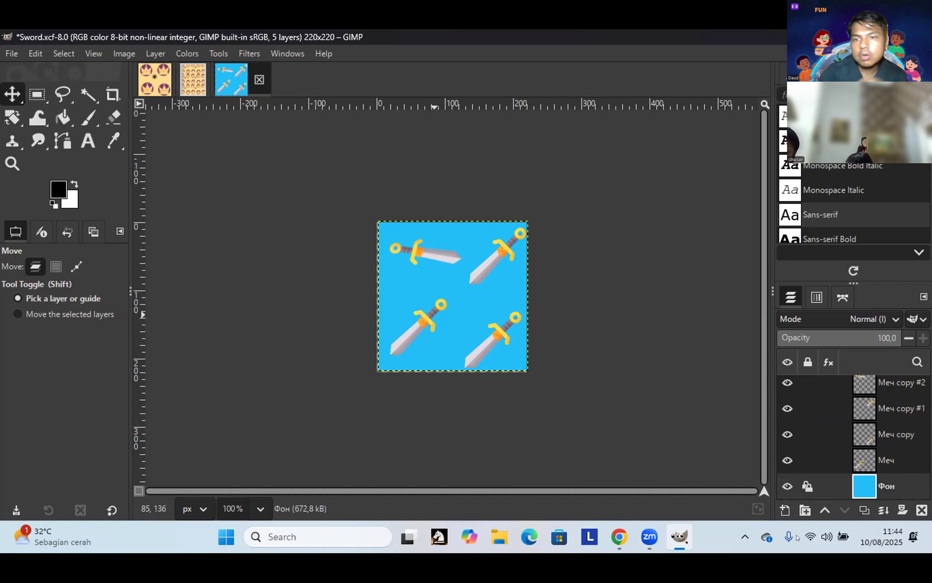
pyautogui.click(856, 459)
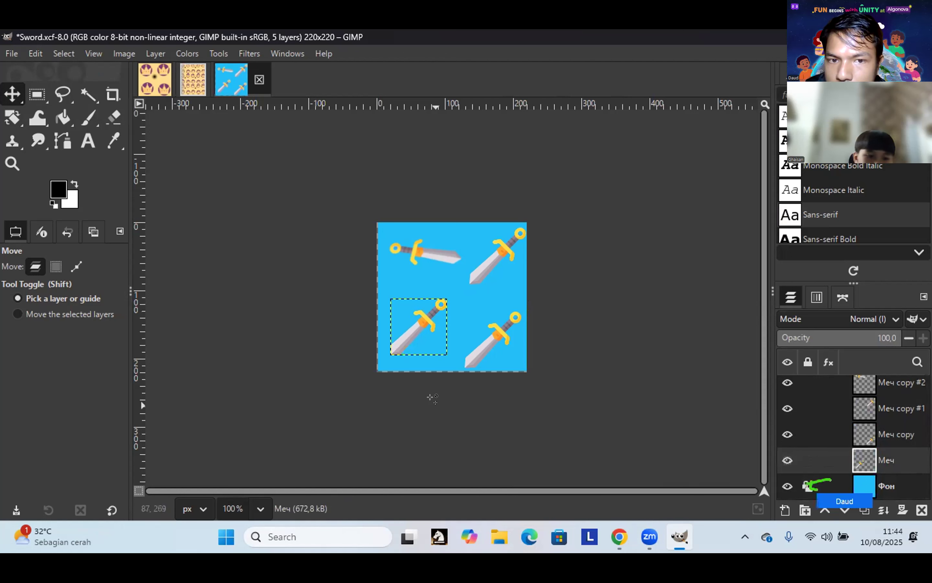
# Step: Dismiss a stray rectangle selection and switch on a lock on the Меч sword layer
pyautogui.press('r')
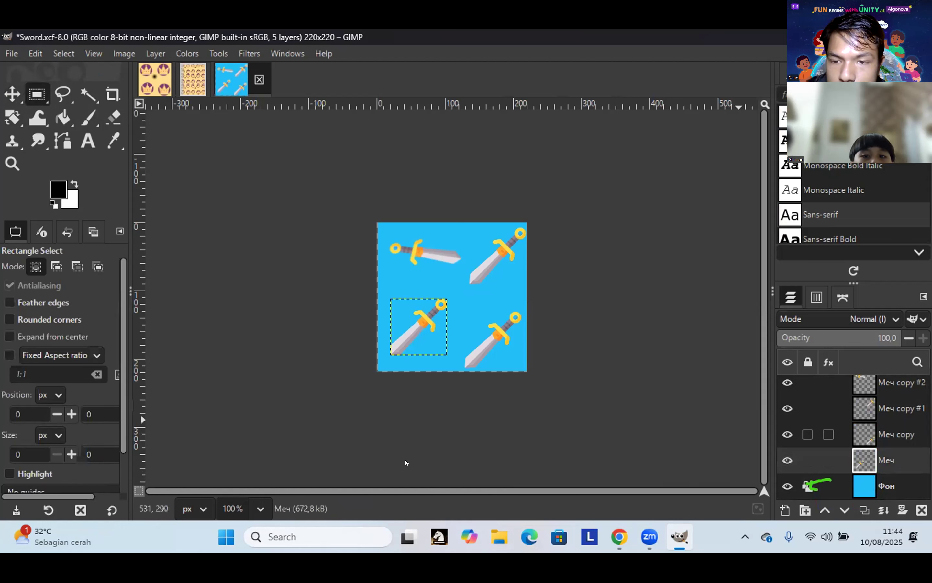
pyautogui.moveTo(404, 343); pyautogui.dragTo(423, 346)
pyautogui.click(406, 325)
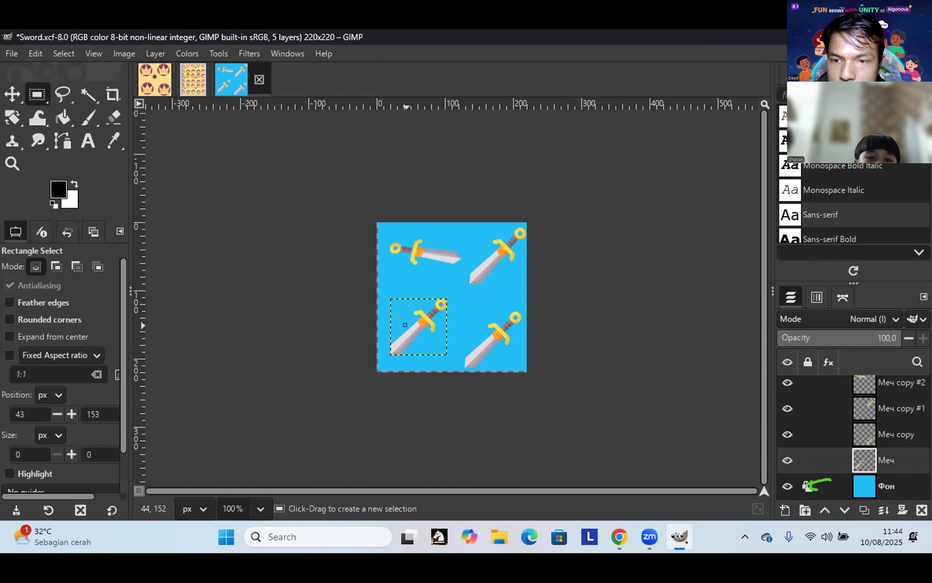
pyautogui.click(410, 326)
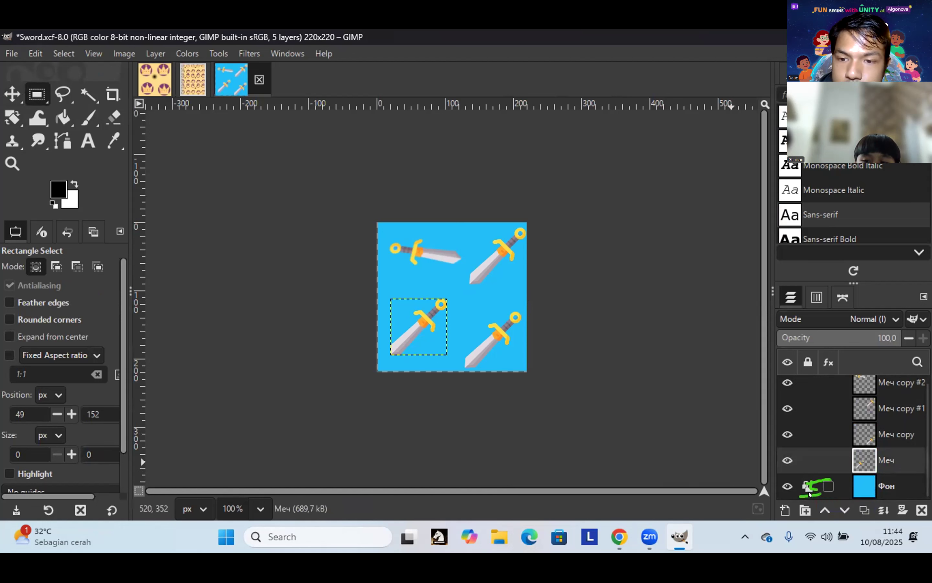
pyautogui.click(800, 458)
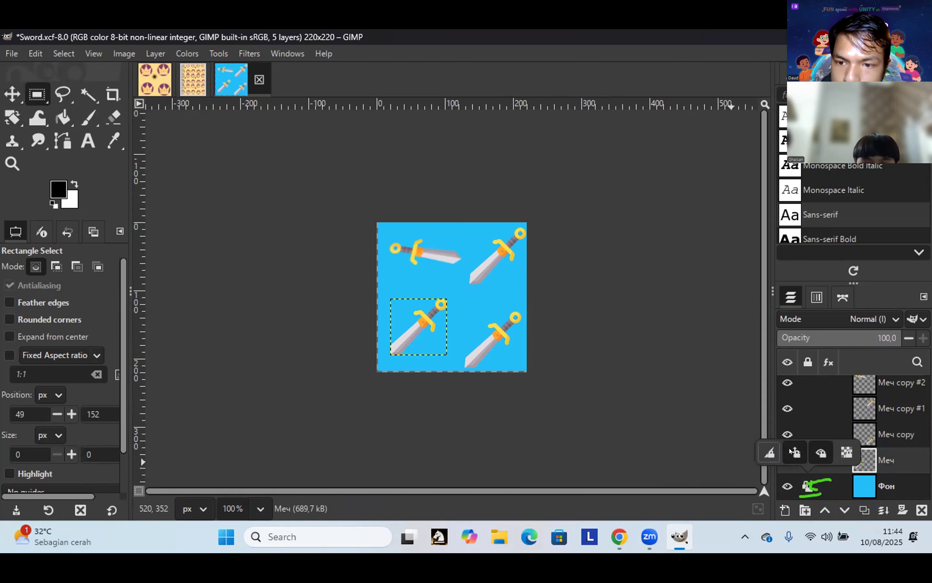
pyautogui.click(821, 457)
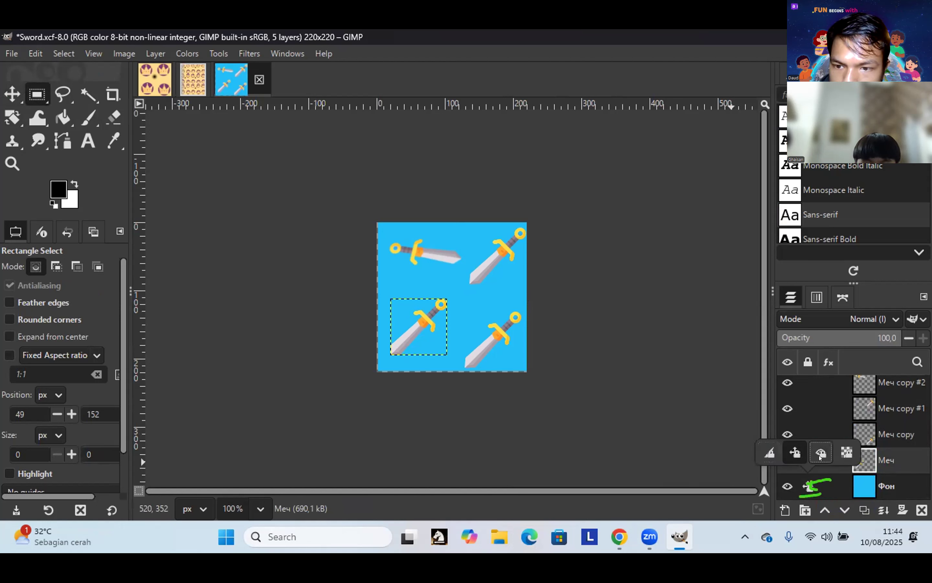
pyautogui.click(616, 364)
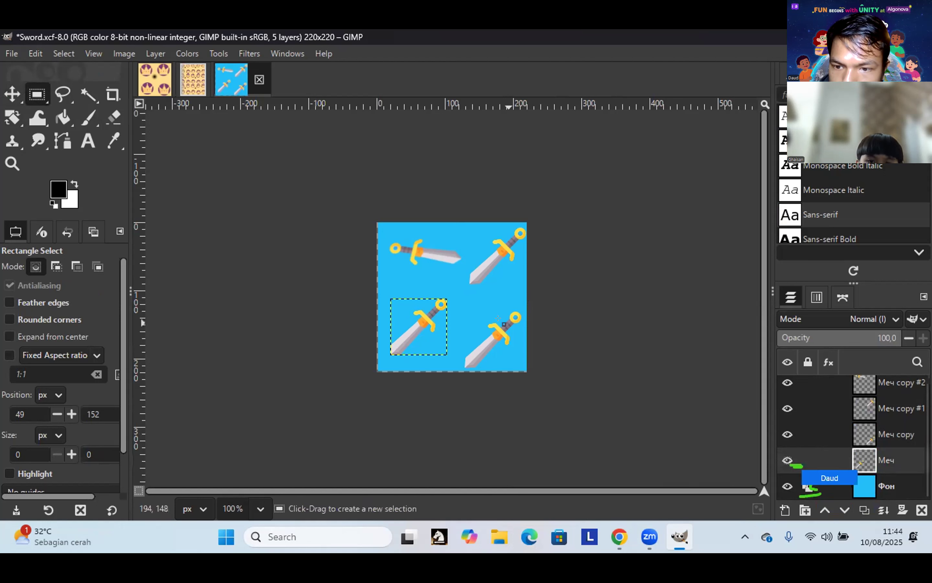
# Step: Turn off the Фон background layer's position and visibility locks
pyautogui.moveTo(511, 294); pyautogui.dragTo(529, 309)
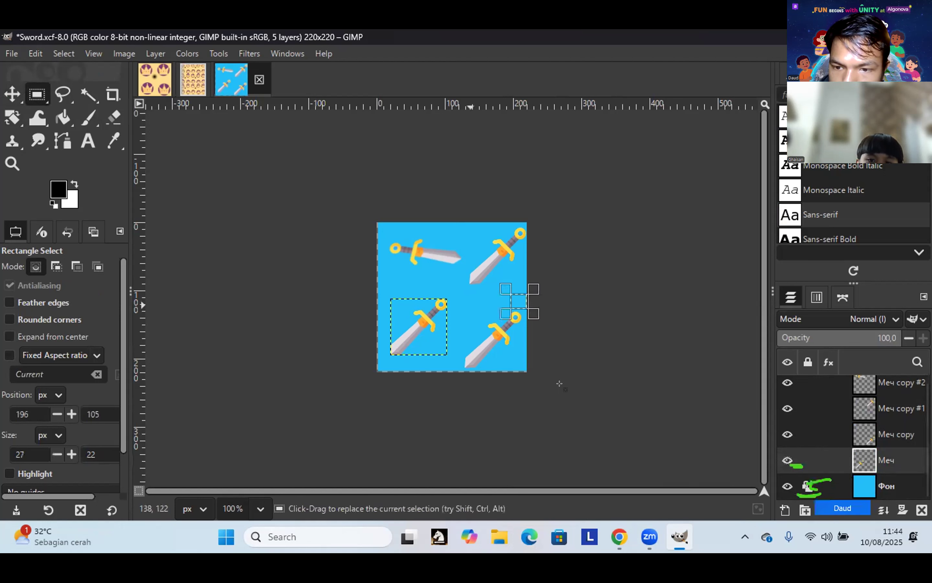
pyautogui.click(800, 482)
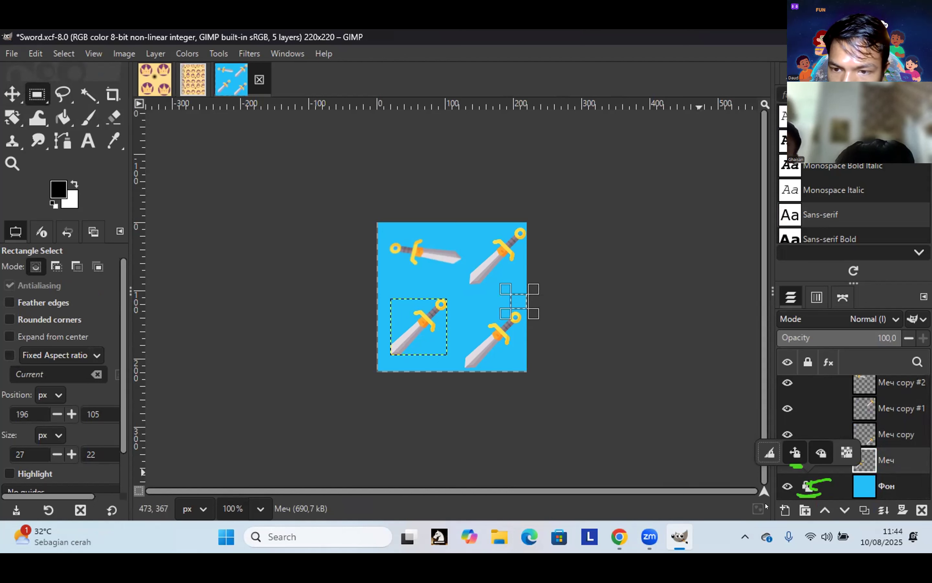
pyautogui.click(789, 449)
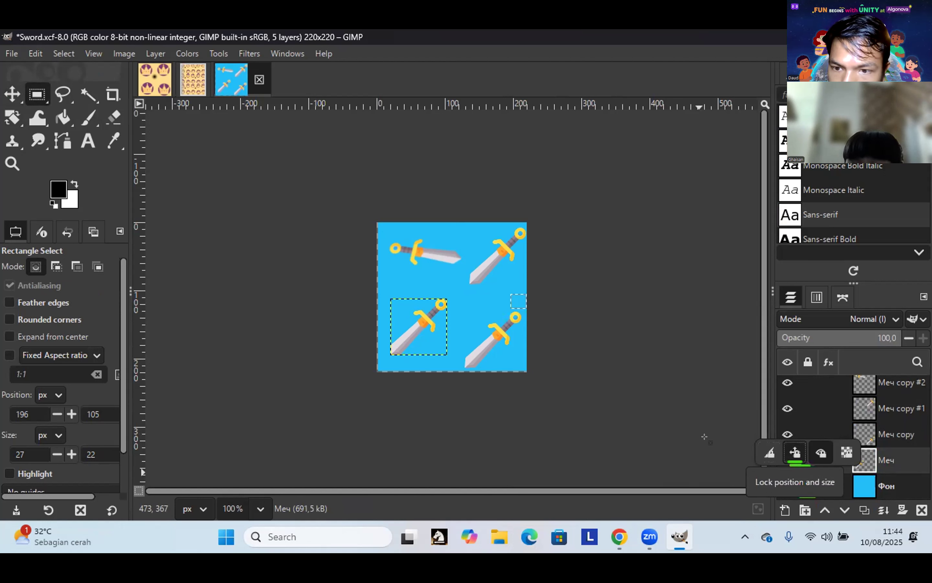
pyautogui.click(421, 316)
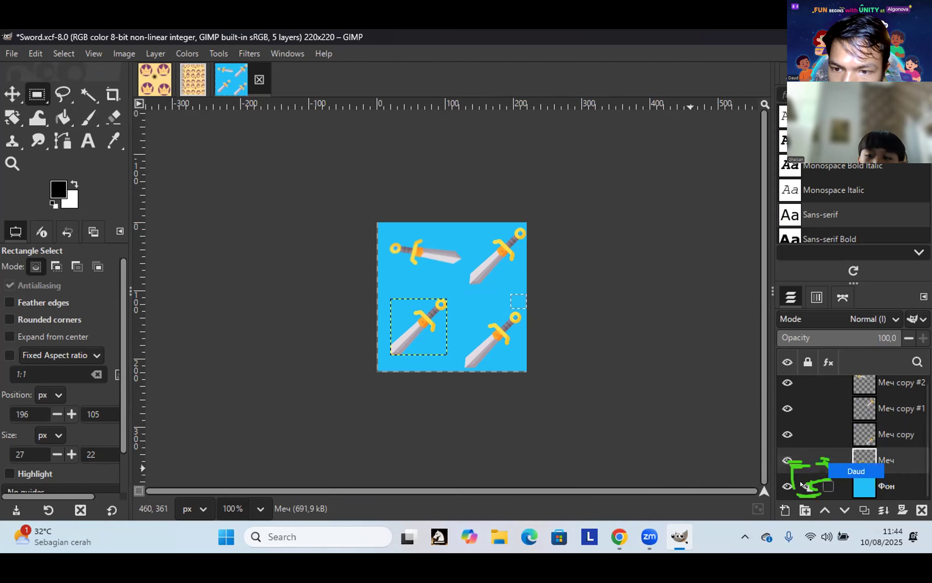
pyautogui.click(829, 459)
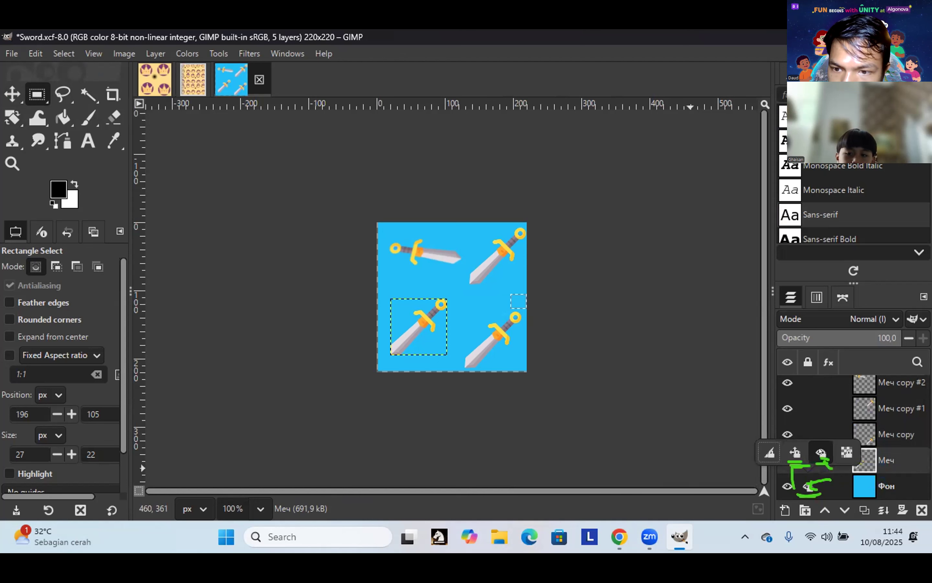
pyautogui.click(817, 456)
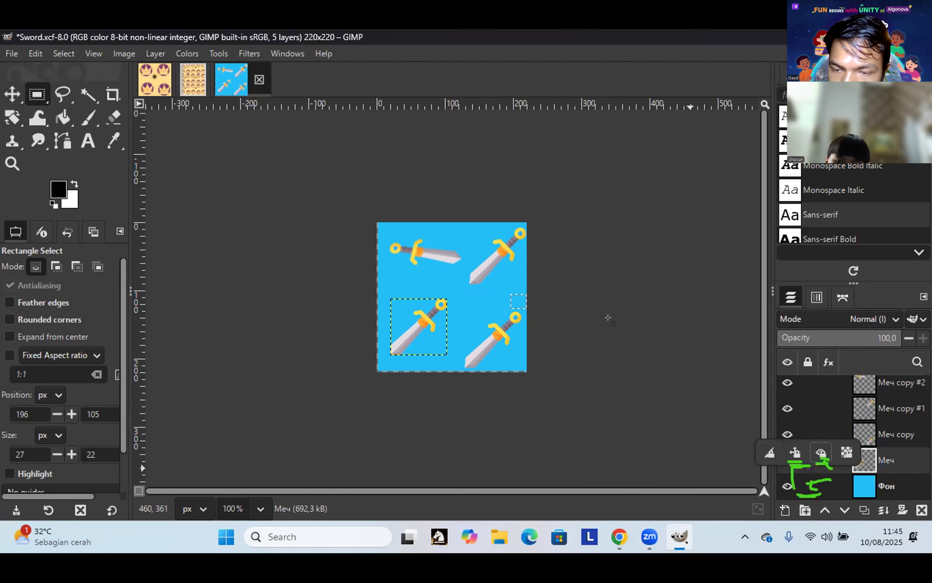
pyautogui.click(414, 315)
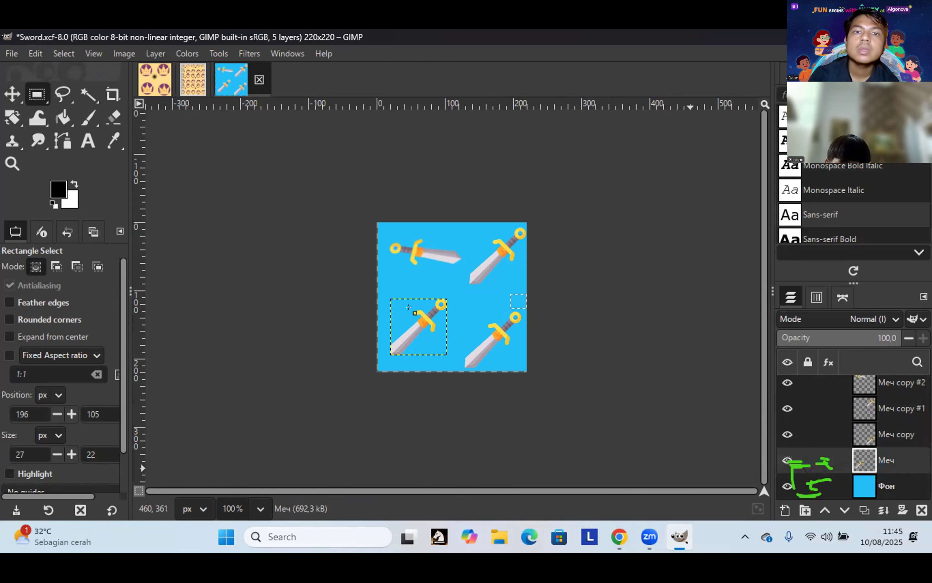
pyautogui.click(415, 312)
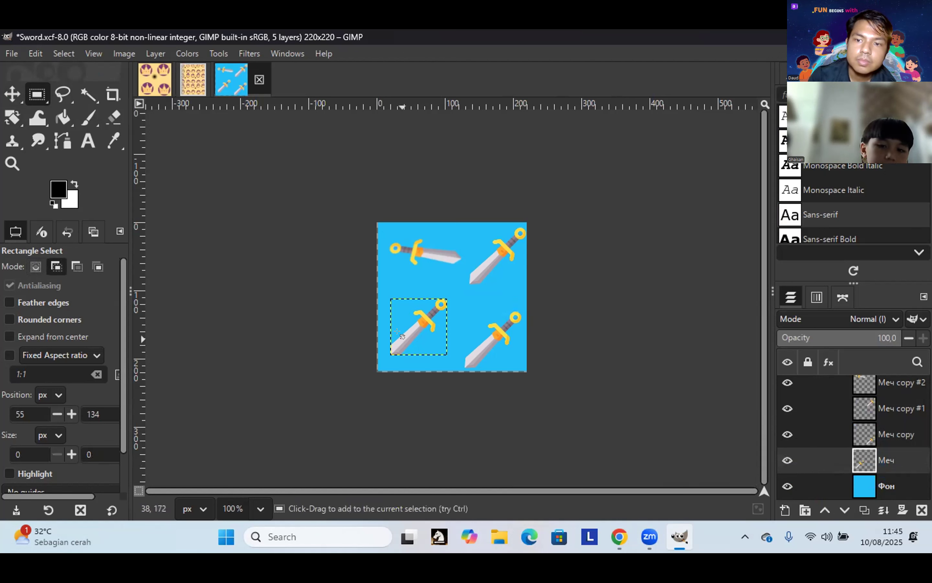
# Step: Rotate the lower-left Меч sword 180° so its hilt sits at bottom-left
pyautogui.hotkey('shift', 'r')
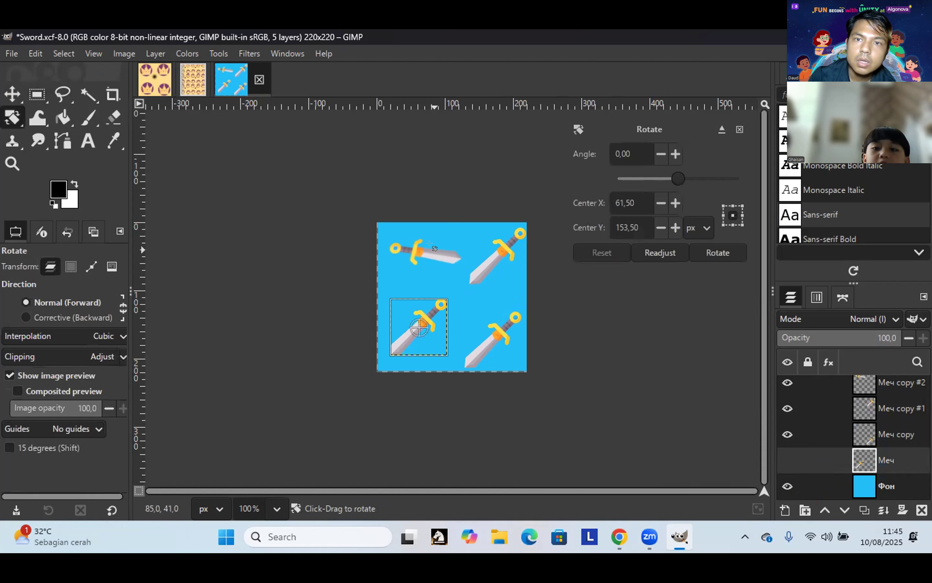
pyautogui.moveTo(721, 182); pyautogui.dragTo(776, 187)
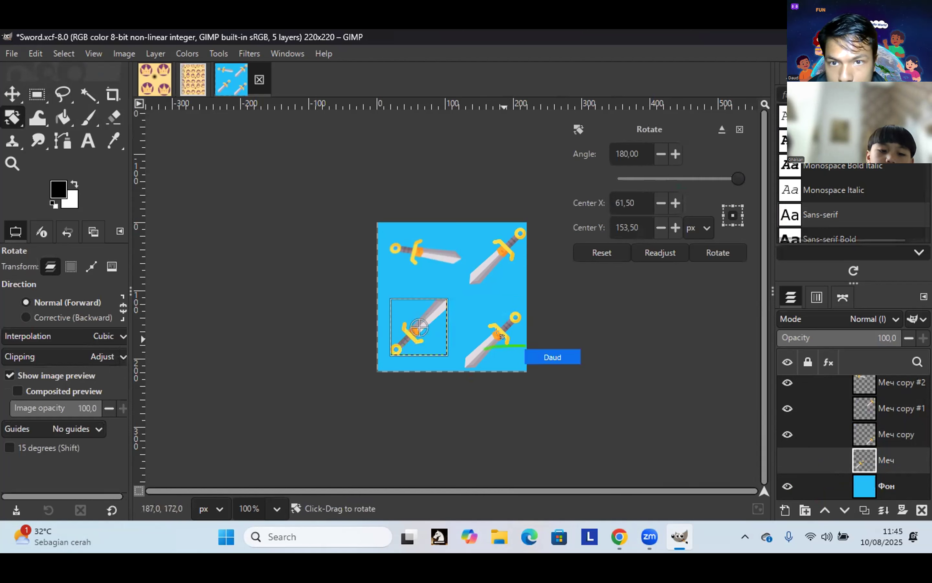
pyautogui.click(11, 94)
pyautogui.click(490, 342)
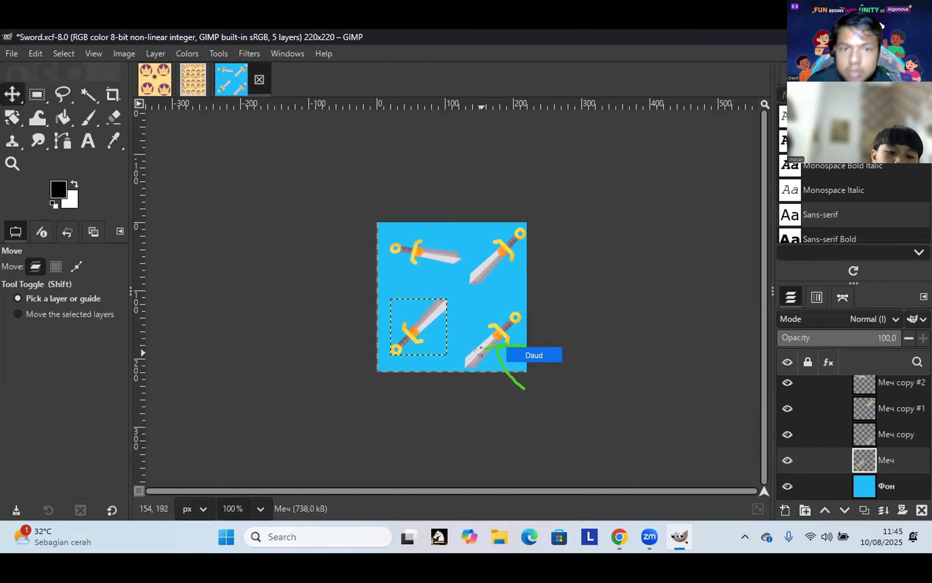
# Step: Nudge the lower-right sword and the blue background a few pixels with the Move tool
pyautogui.click(494, 340)
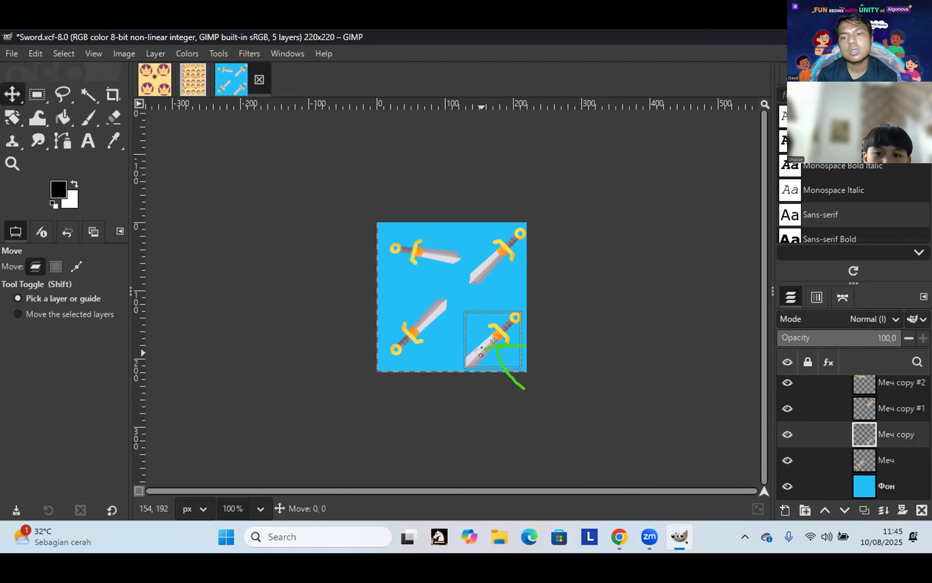
pyautogui.moveTo(493, 340); pyautogui.dragTo(484, 350)
pyautogui.click(478, 340)
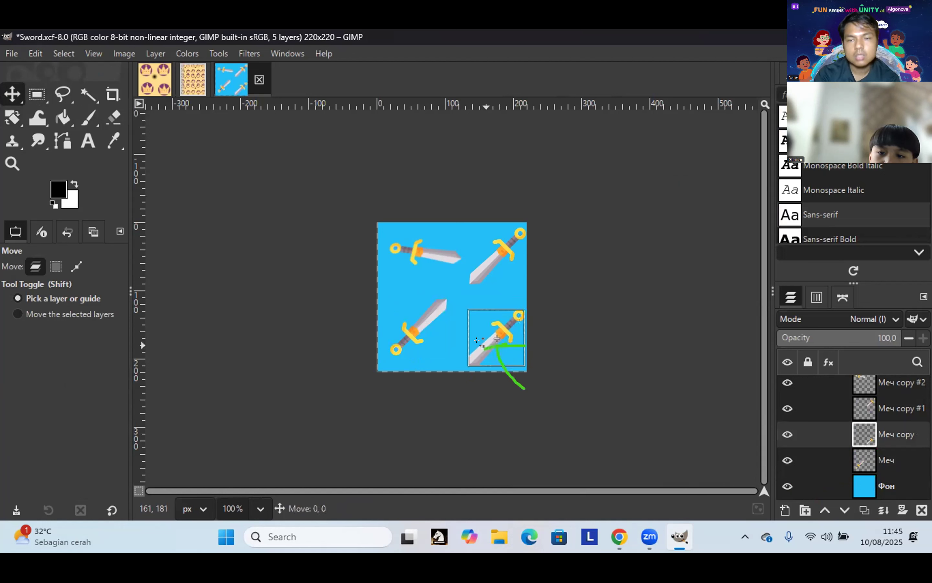
pyautogui.moveTo(464, 335); pyautogui.dragTo(424, 285)
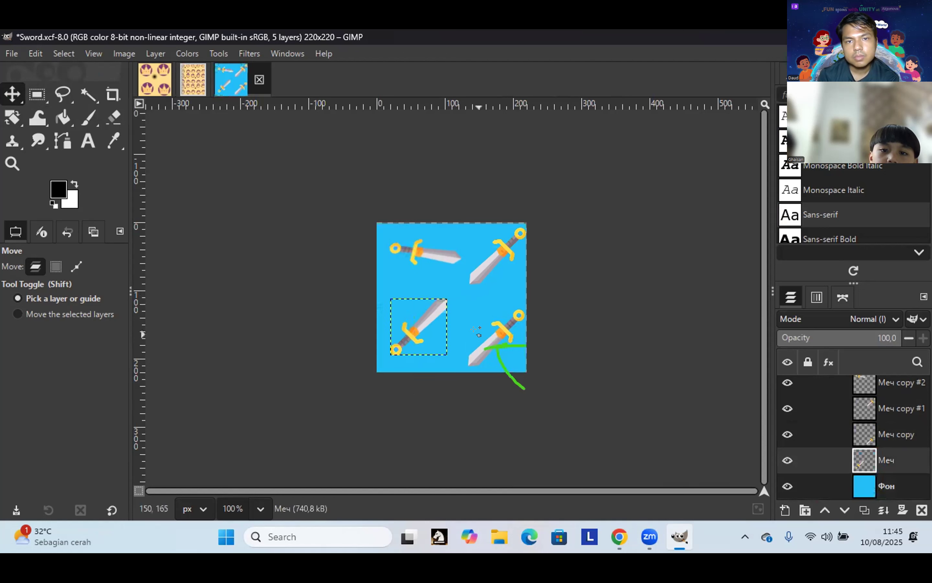
pyautogui.moveTo(486, 328); pyautogui.dragTo(510, 332)
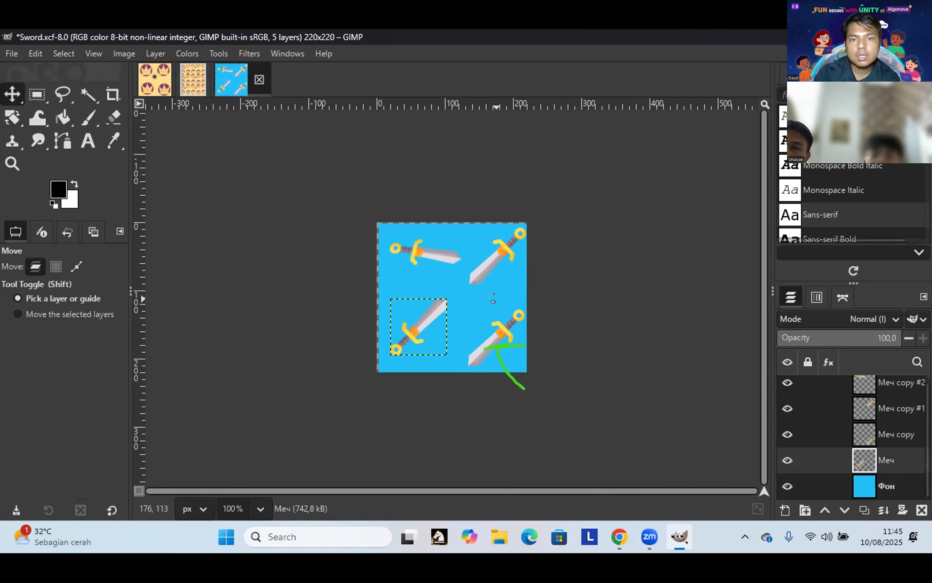
pyautogui.moveTo(489, 289); pyautogui.dragTo(484, 293)
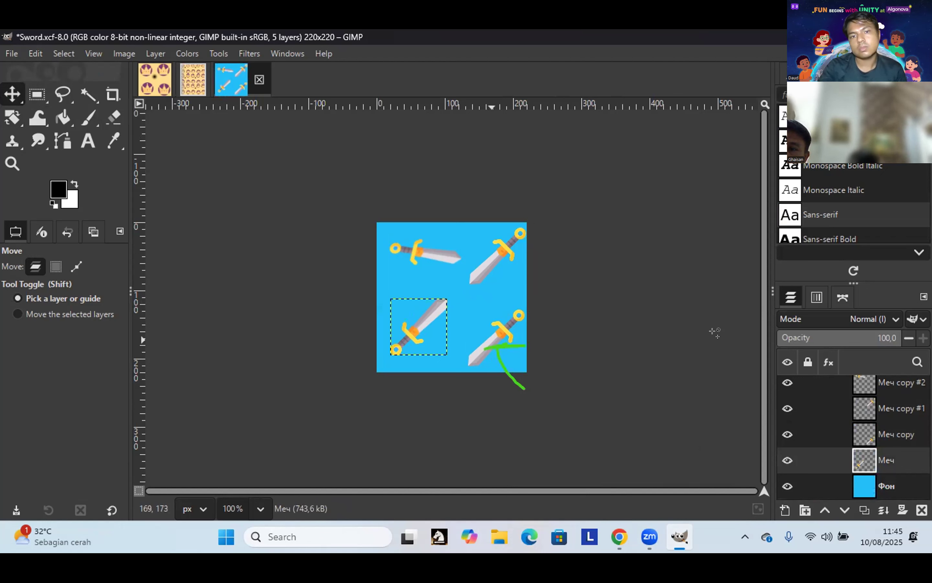
# Step: Make the lower-right sword layer active and set rectangle selection to add mode
pyautogui.click(857, 429)
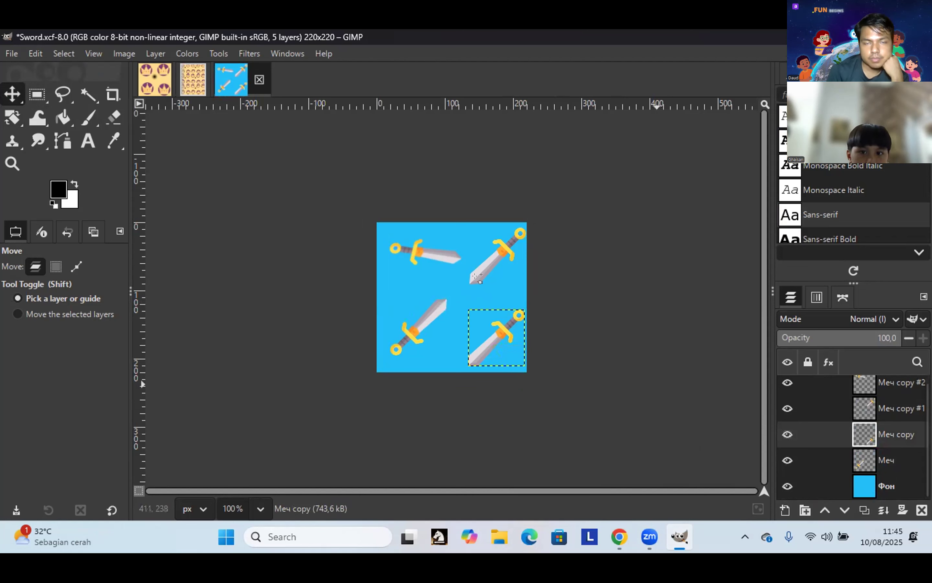
pyautogui.press('r')
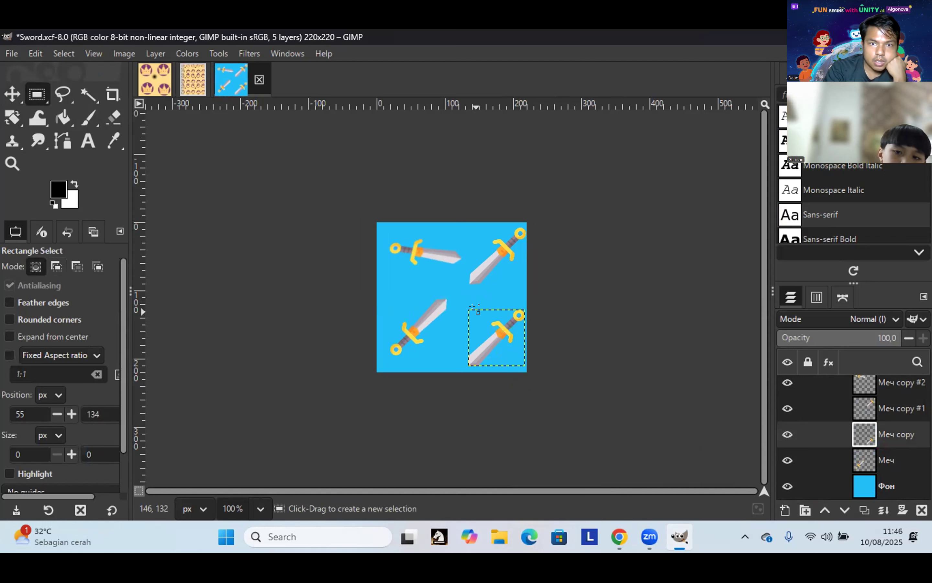
pyautogui.press('shift')
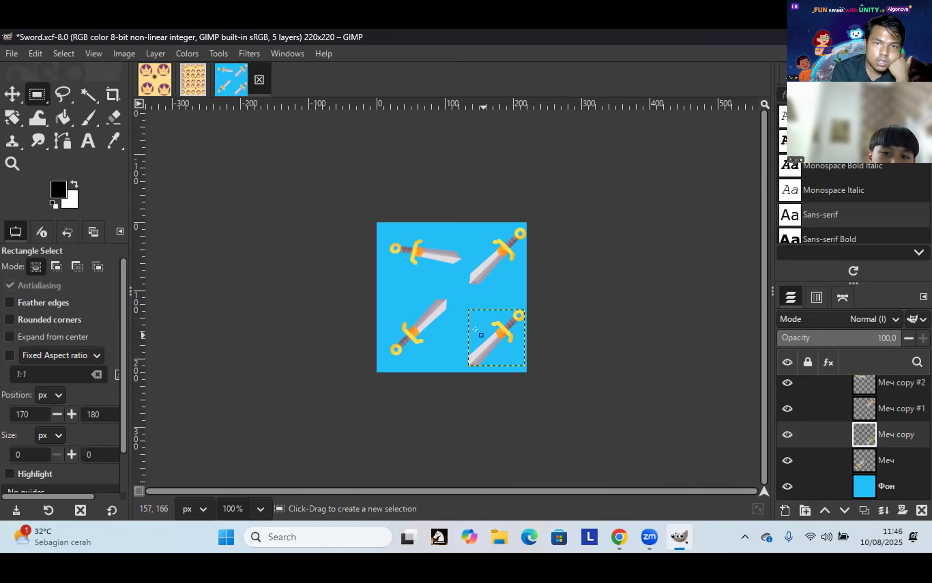
pyautogui.press('shift')
# Step: Rotate the lower-right sword about 126° around its centre
pyautogui.hotkey('shift', 'r')
pyautogui.click(481, 333)
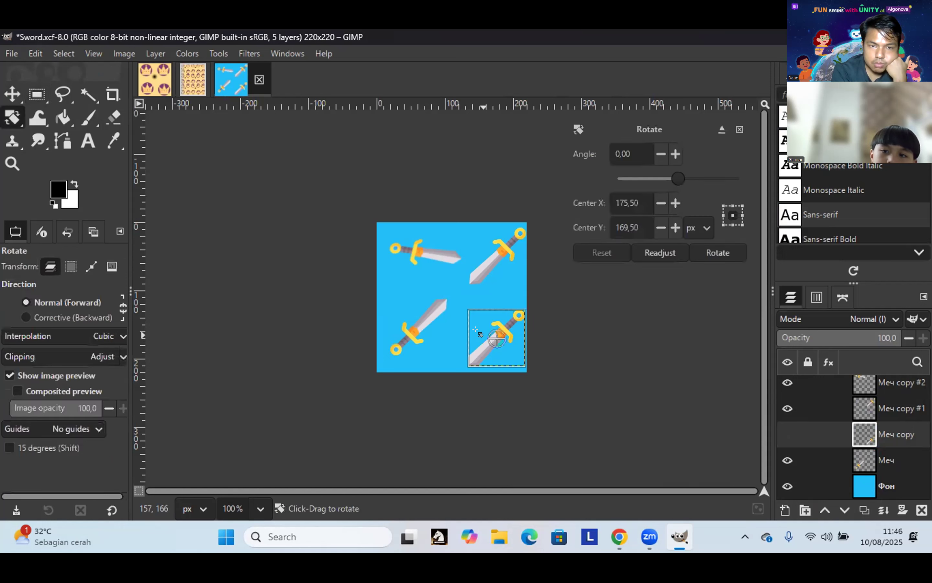
pyautogui.moveTo(721, 174)
pyautogui.mouseDown()
pyautogui.moveTo(711, 175)
pyautogui.moveTo(714, 197)
pyautogui.moveTo(745, 219)
pyautogui.moveTo(713, 200)
pyautogui.moveTo(722, 200)
pyautogui.mouseUp()
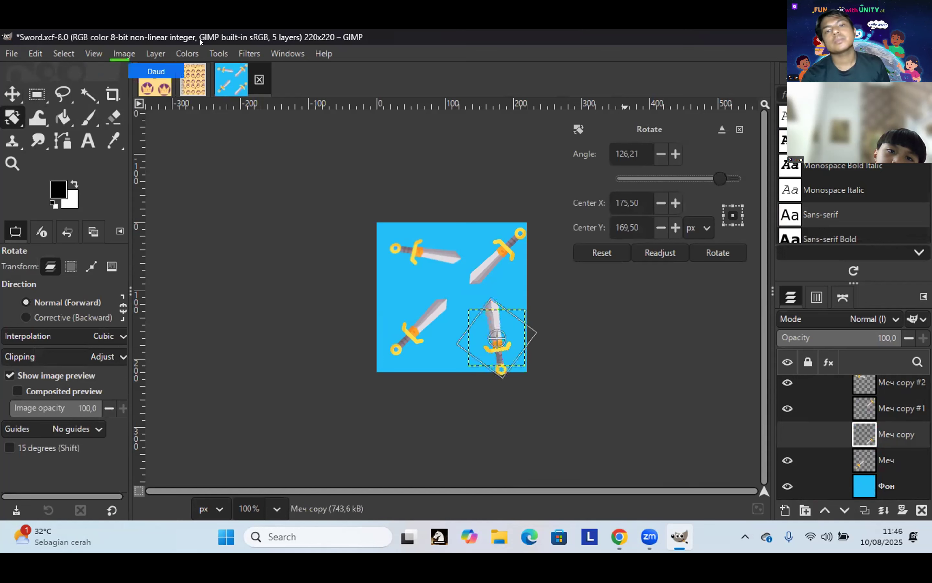
# Step: Flatten Sword.xcf so all layers merge into a single Фон layer
pyautogui.click(124, 53)
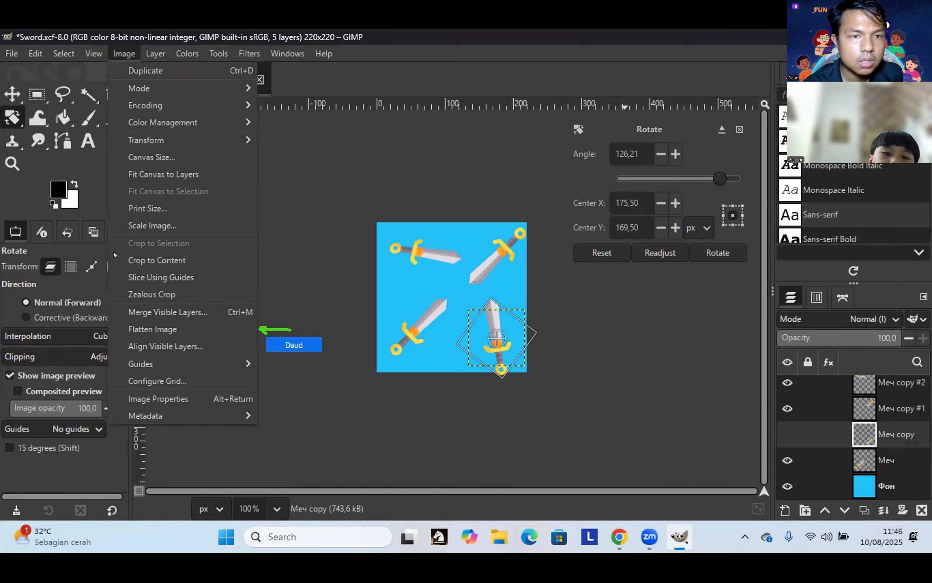
pyautogui.click(142, 328)
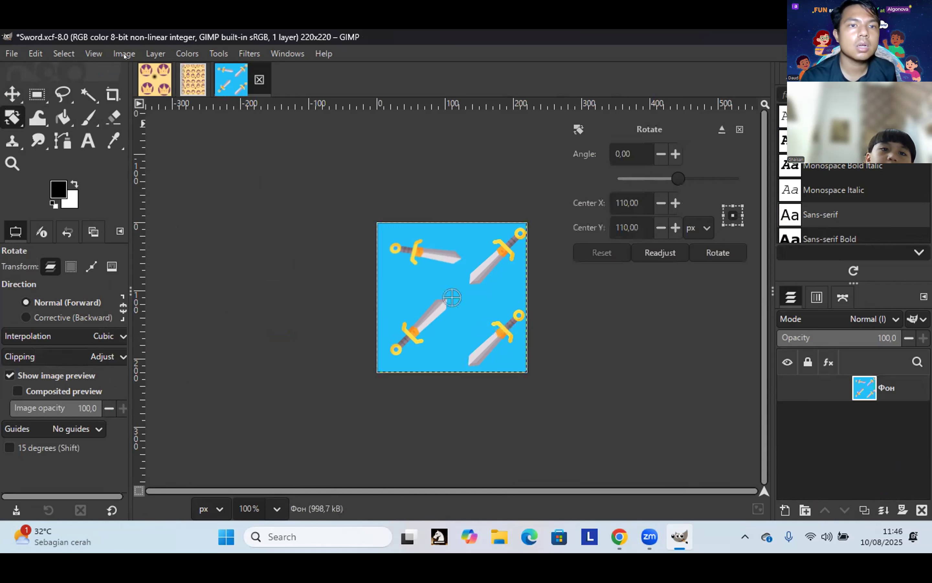
pyautogui.hotkey('alt', 'i')
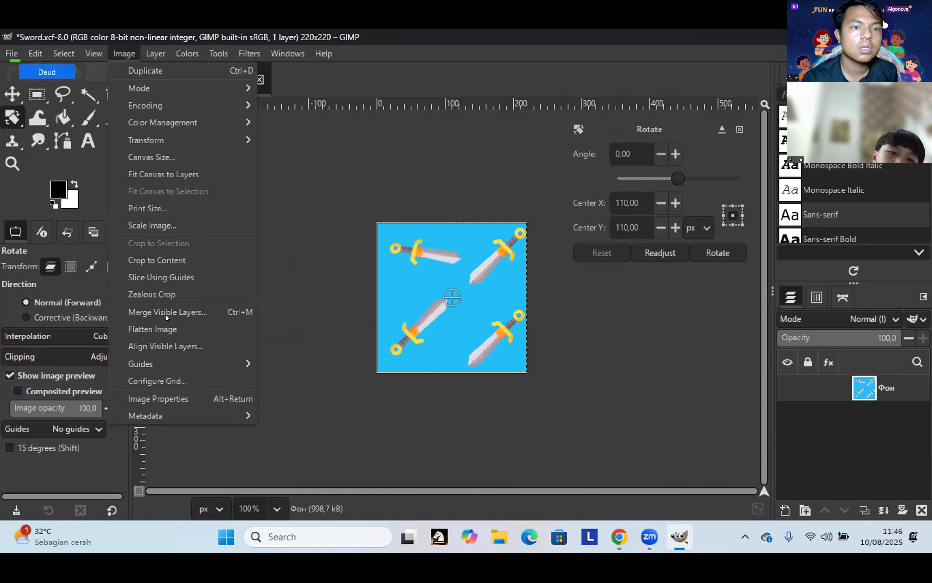
pyautogui.click(166, 328)
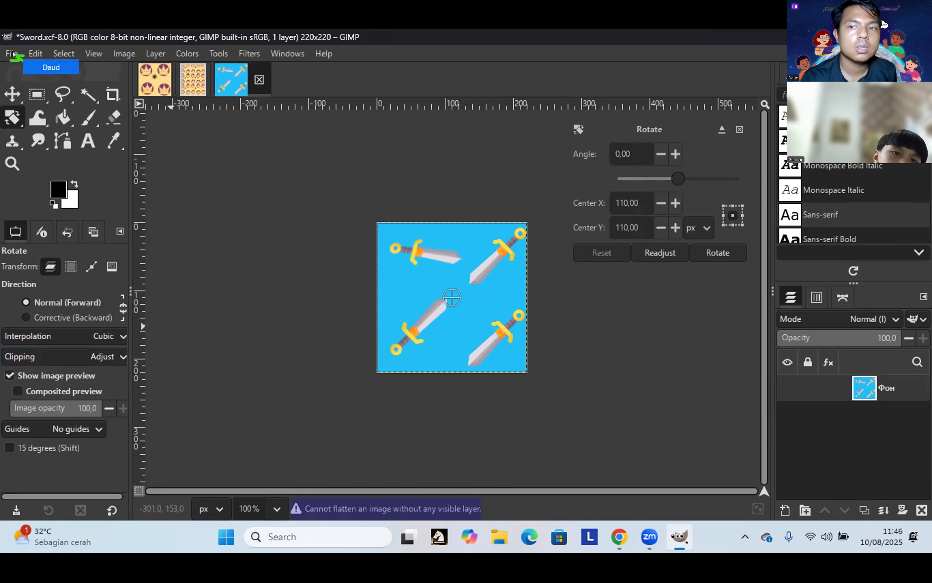
pyautogui.hotkey('alt', 'f')
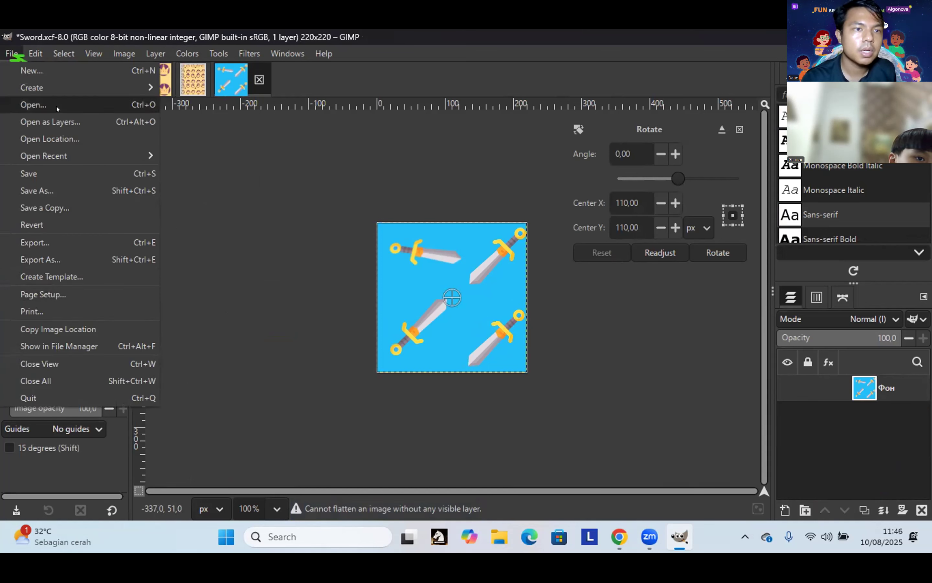
# Step: Open Notebook (2).xcf from Downloads, the 550x700 spiral-bound notebook page
pyautogui.click(33, 104)
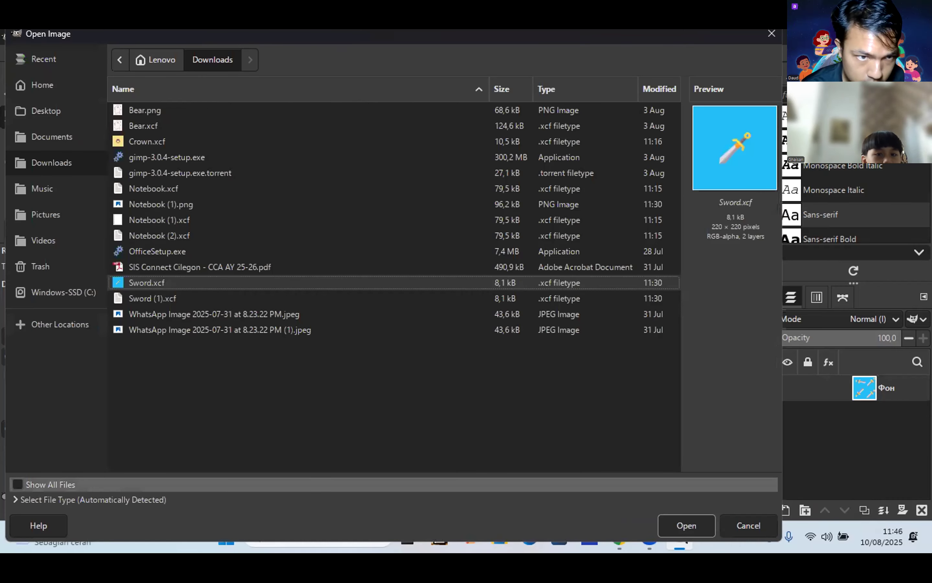
pyautogui.click(770, 36)
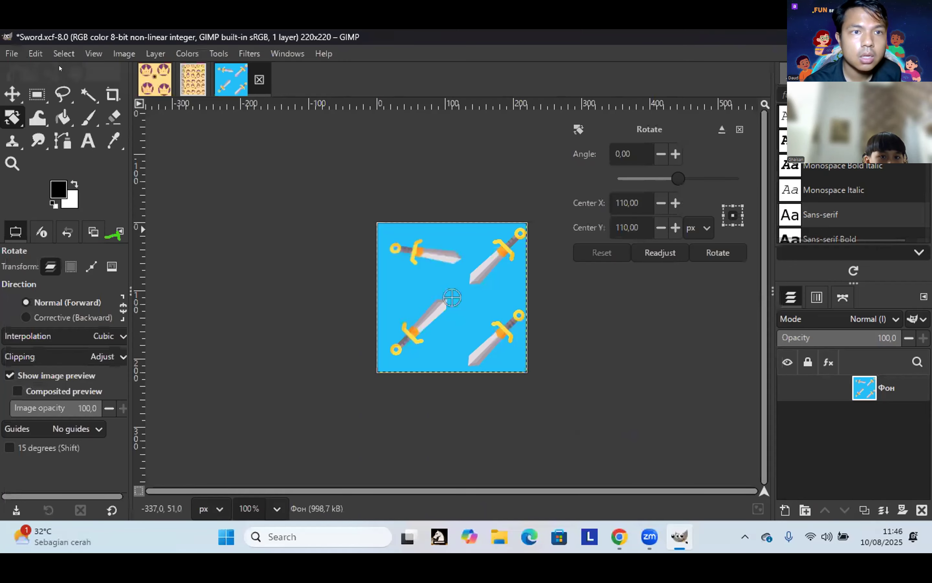
pyautogui.click(12, 54)
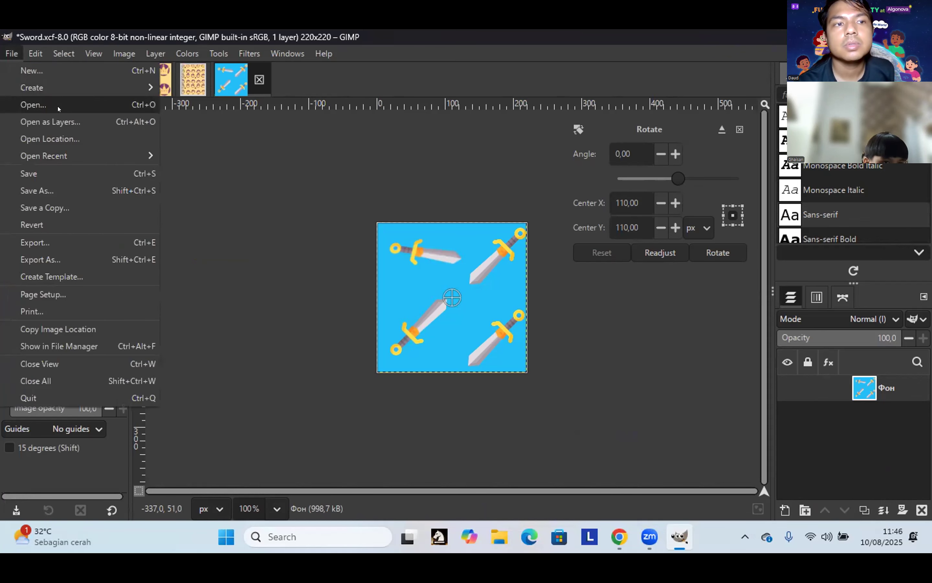
pyautogui.press('Return')
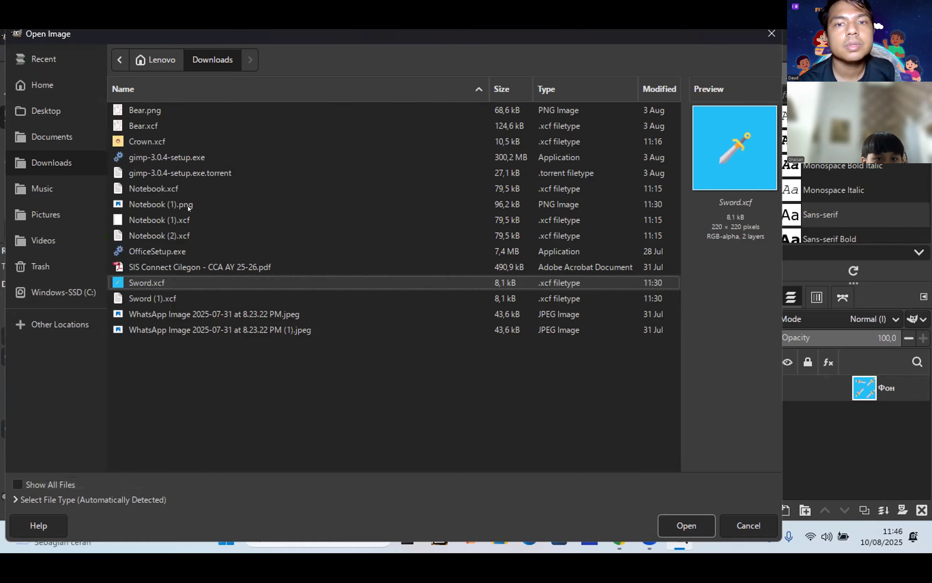
pyautogui.click(191, 237)
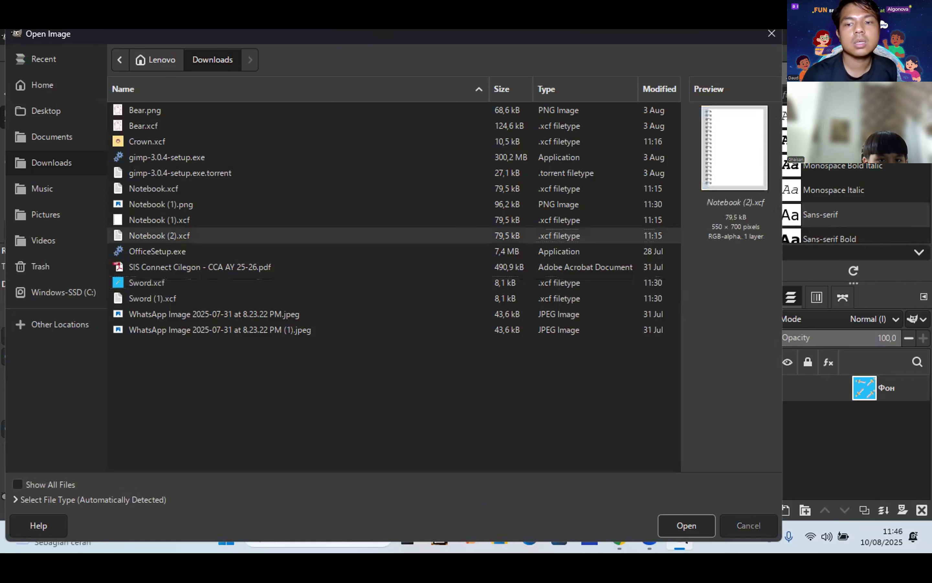
pyautogui.click(678, 527)
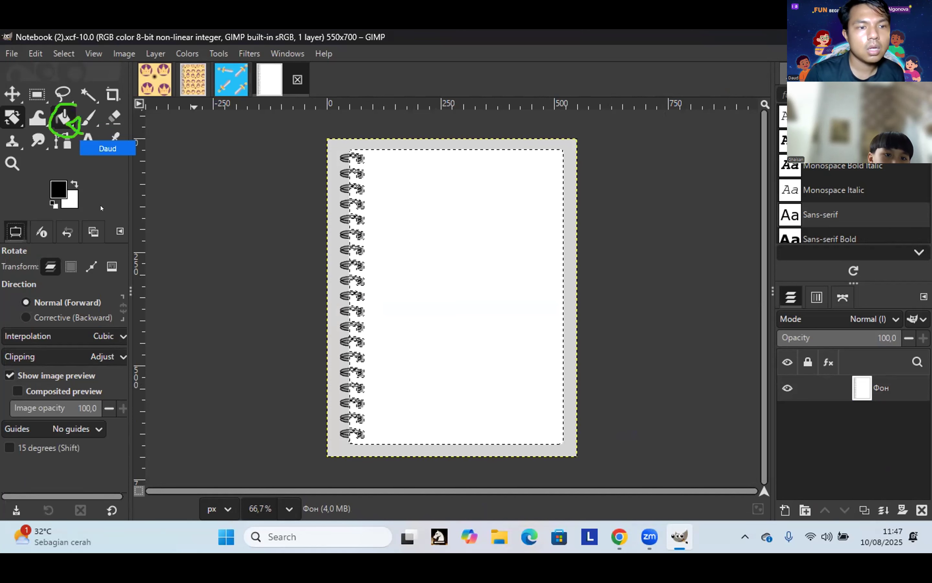
# Step: Choose the Bucket Fill tool with Pattern fill and browse the pattern list
pyautogui.click(65, 118)
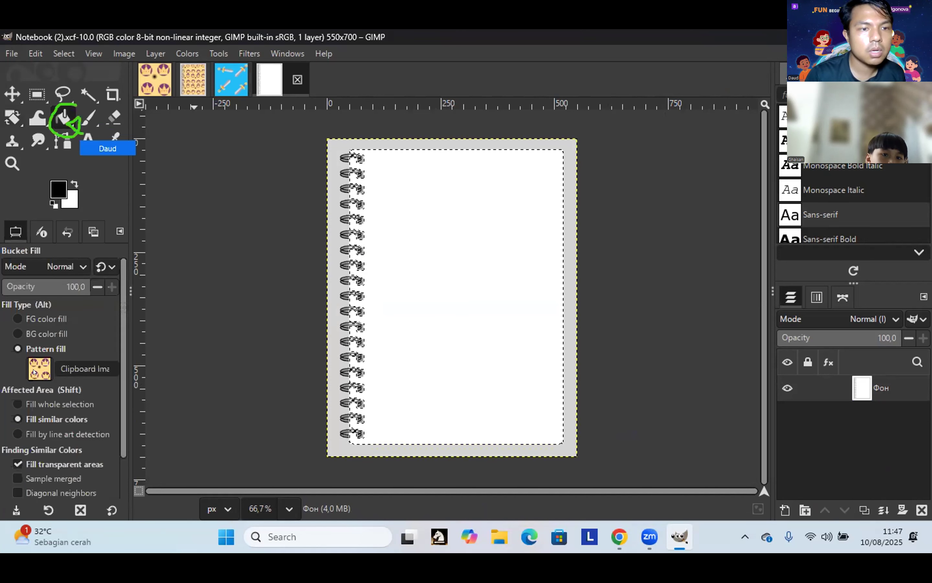
pyautogui.click(34, 372)
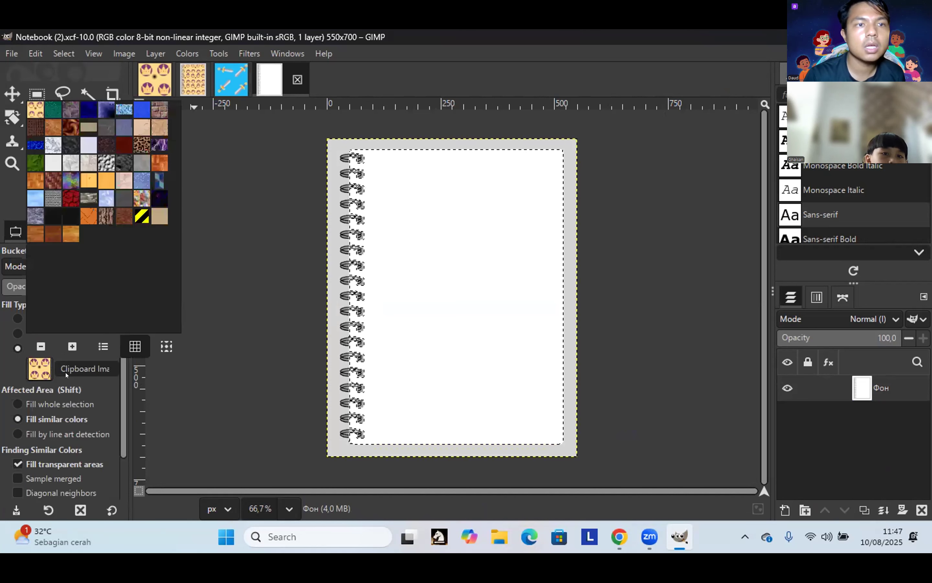
pyautogui.click(38, 373)
pyautogui.click(36, 372)
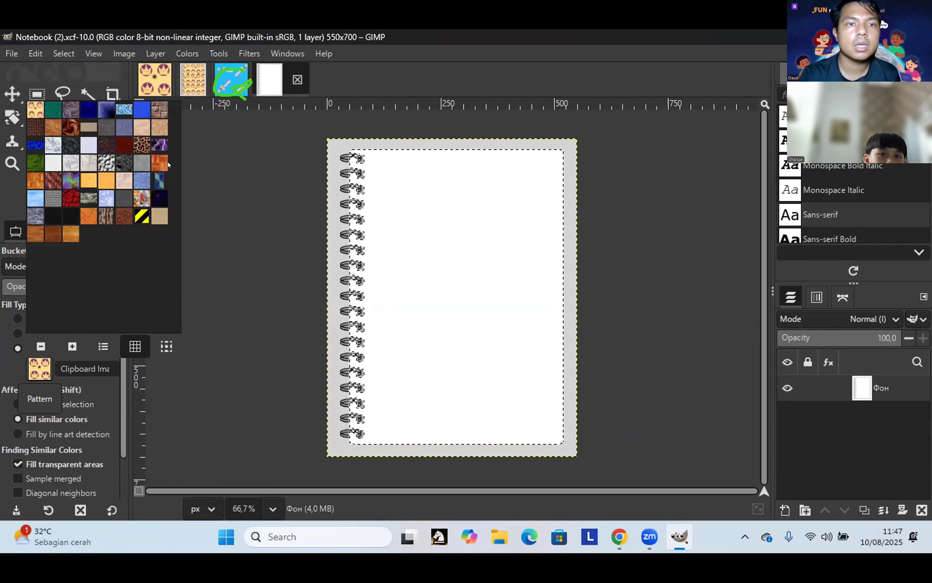
# Step: Copy the Sword tile to the clipboard and return to Notebook (2).xcf to fill the cover
pyautogui.click(231, 80)
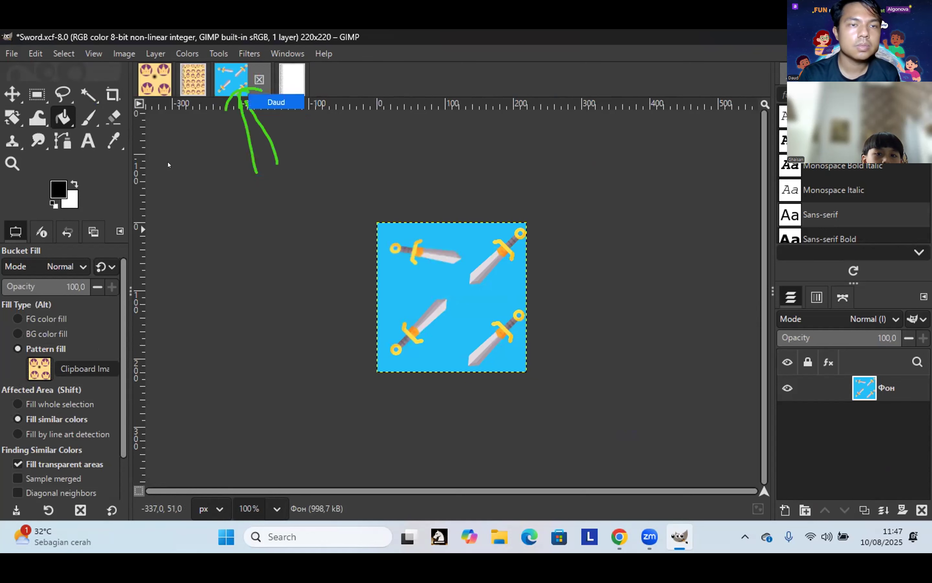
pyautogui.click(36, 54)
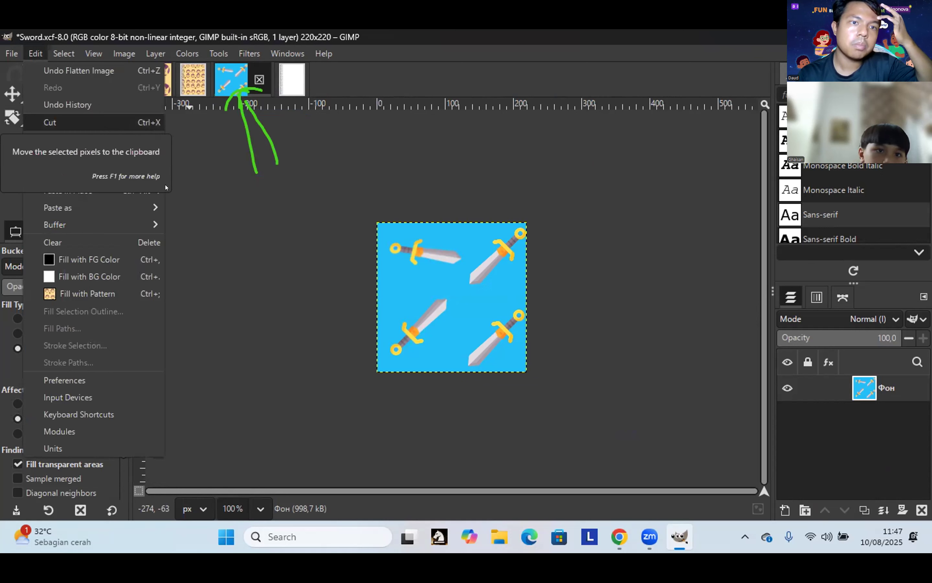
pyautogui.click(112, 135)
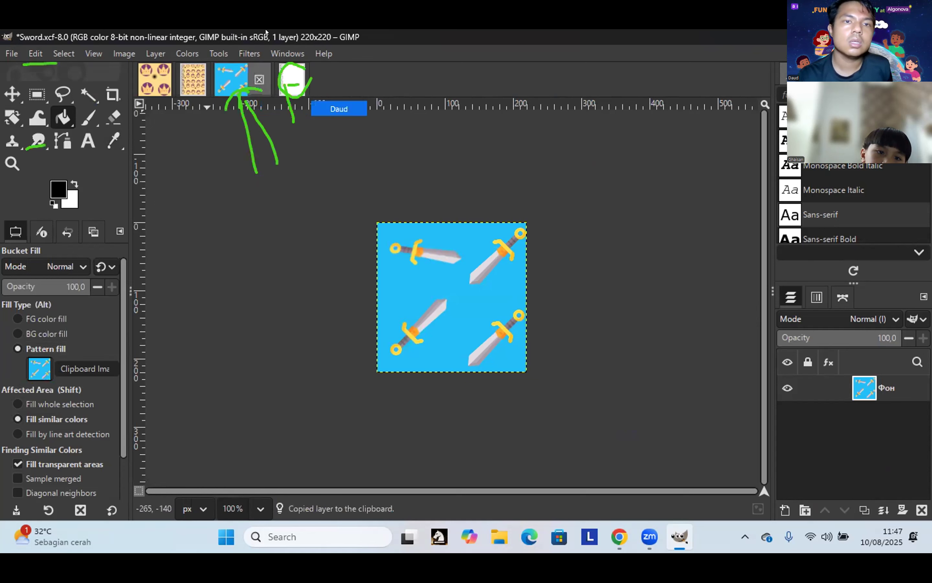
pyautogui.click(292, 80)
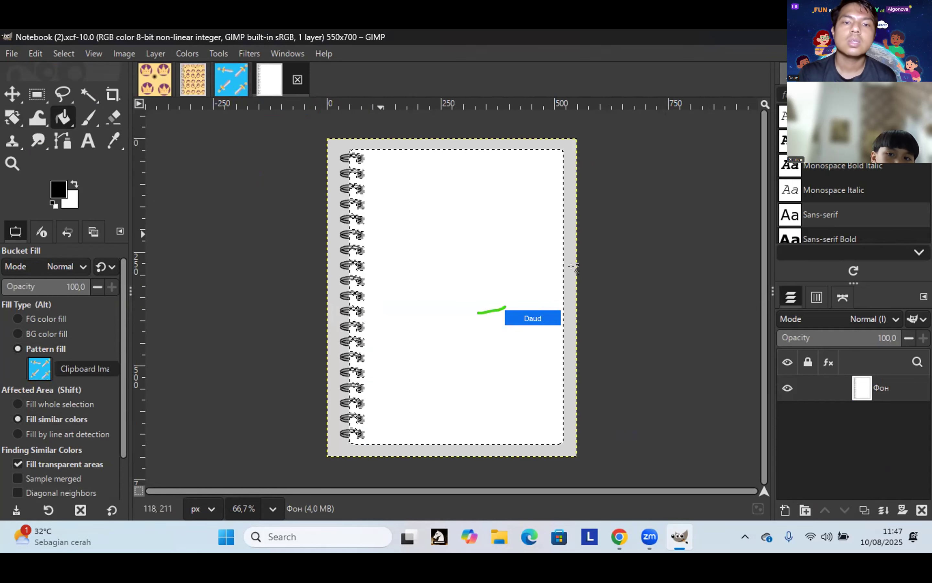
pyautogui.click(467, 304)
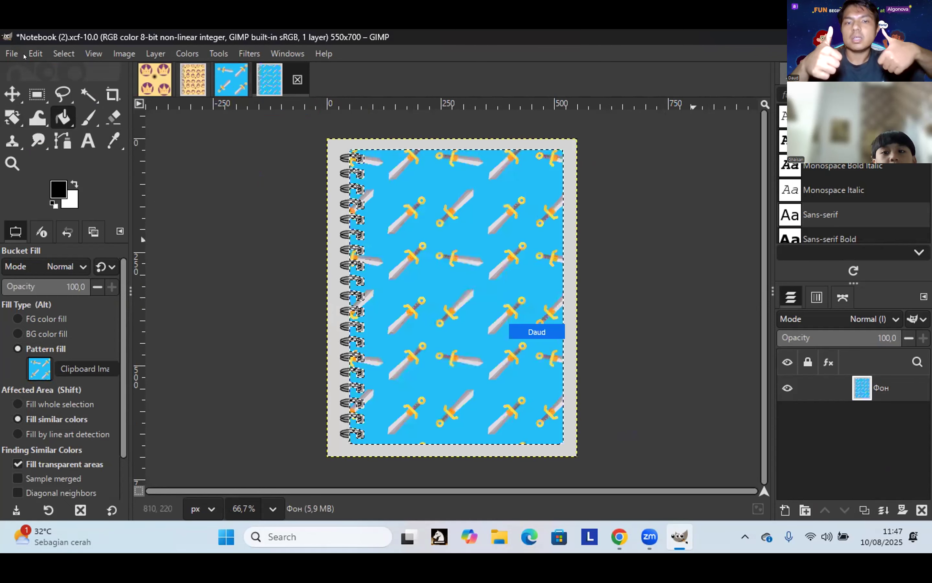
# Step: Bring up Save As for the Notebook (2).xcf cover and cancel without saving
pyautogui.click(12, 54)
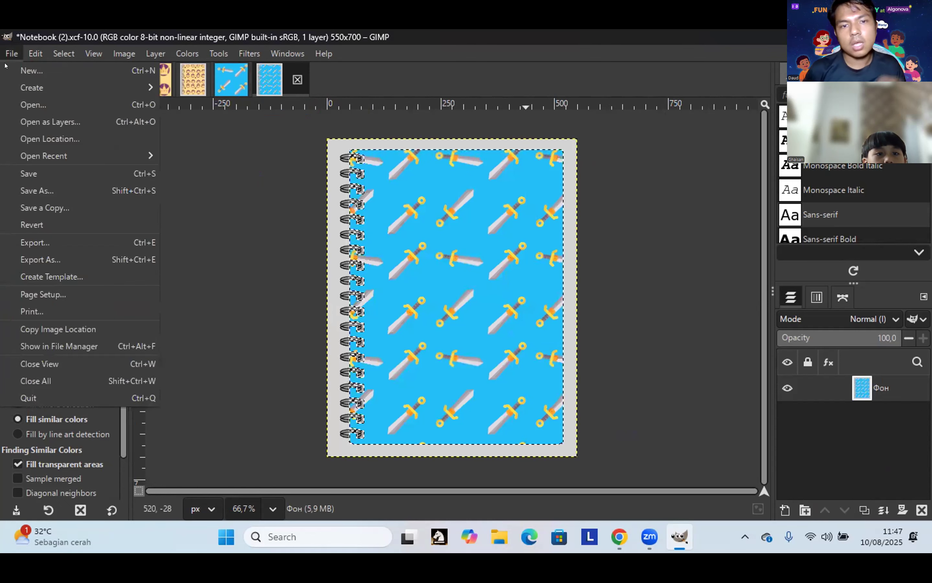
pyautogui.click(47, 190)
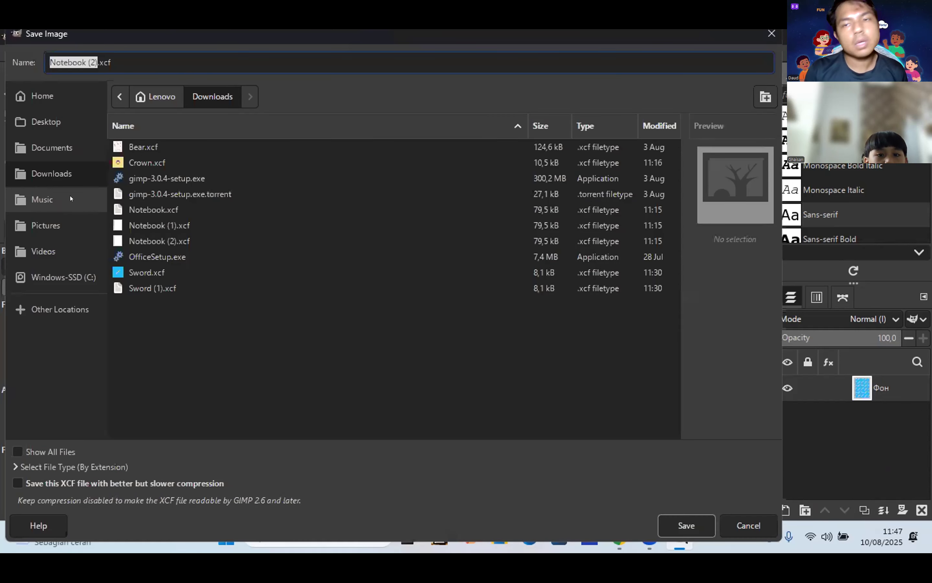
pyautogui.click(768, 37)
pyautogui.click(34, 54)
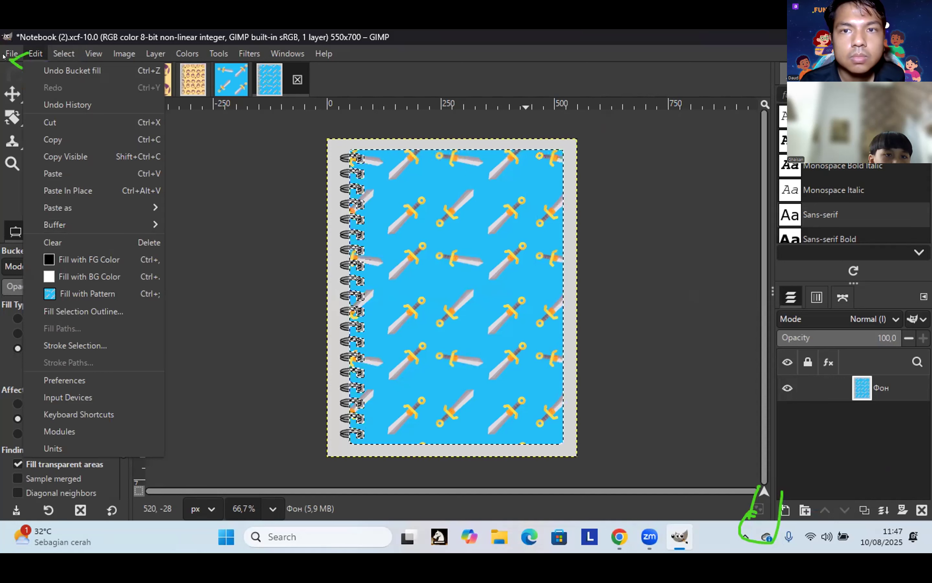
pyautogui.moveTo(12, 56)
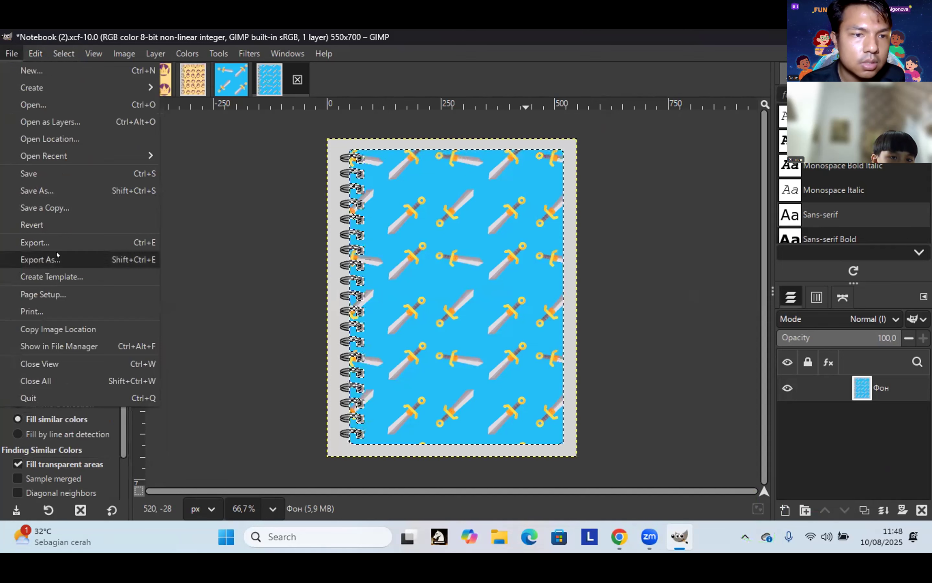
# Step: Export the patterned cover as Notebook (2).png into Downloads, confirming the PNG options
pyautogui.press('Escape')
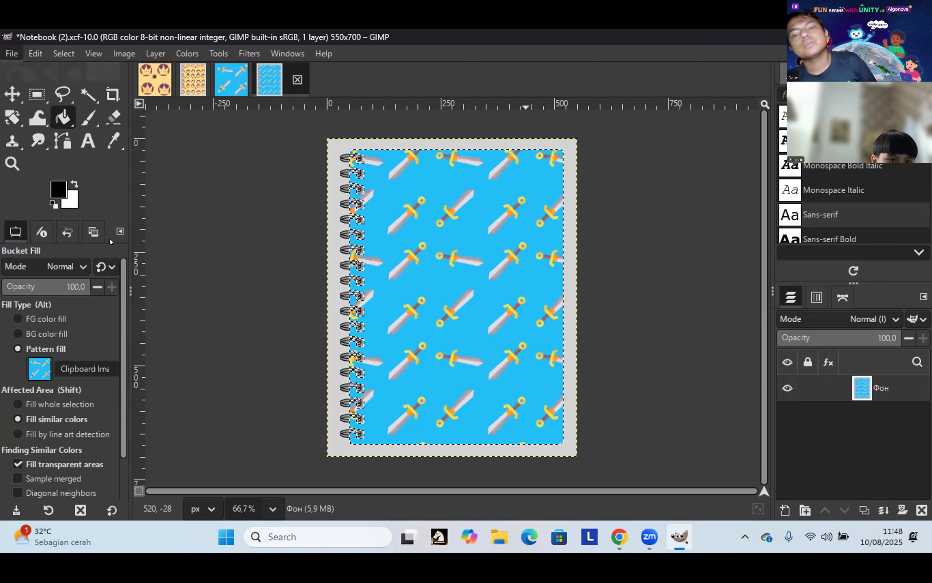
pyautogui.hotkey('ctrl', 'shift', 'e')
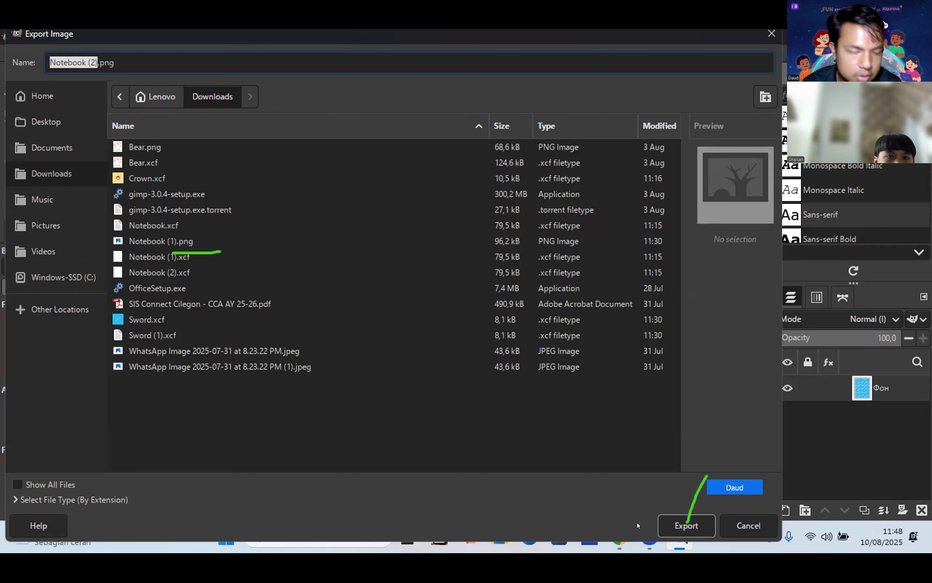
pyautogui.click(671, 526)
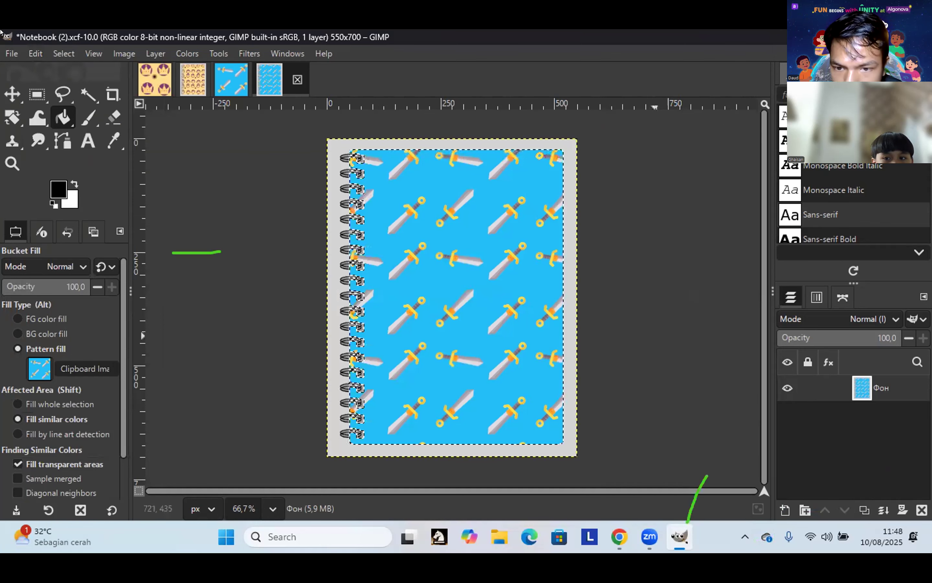
pyautogui.click(12, 53)
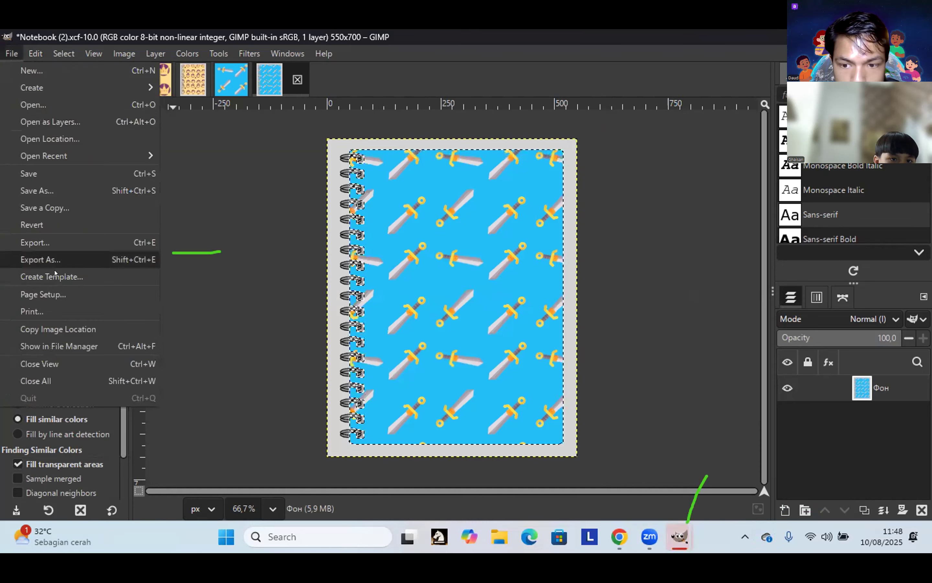
pyautogui.click(43, 259)
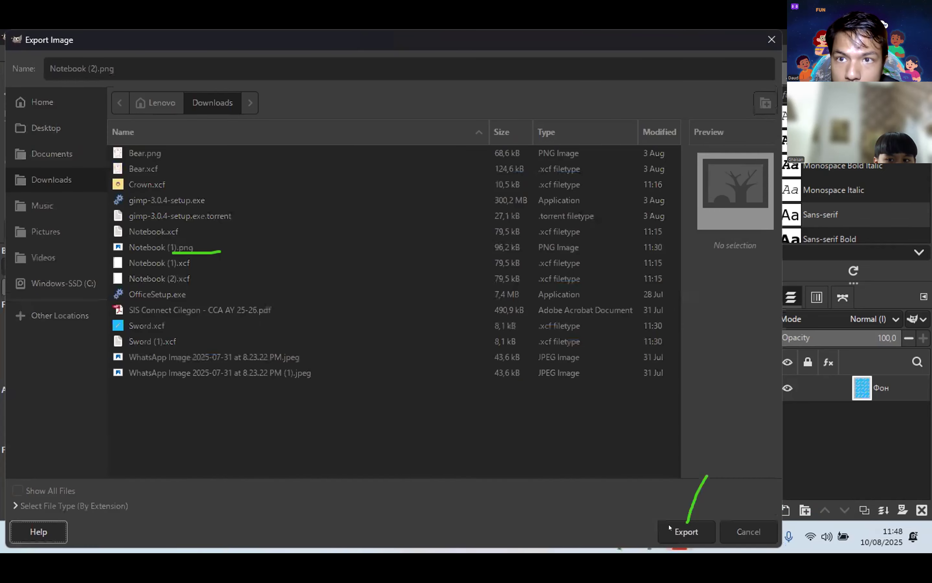
pyautogui.click(671, 528)
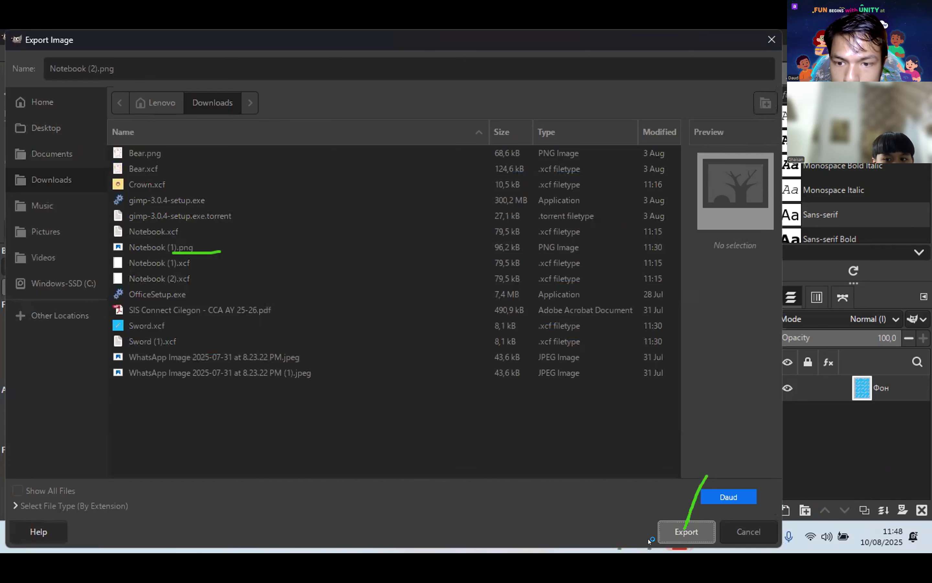
pyautogui.moveTo(672, 539)
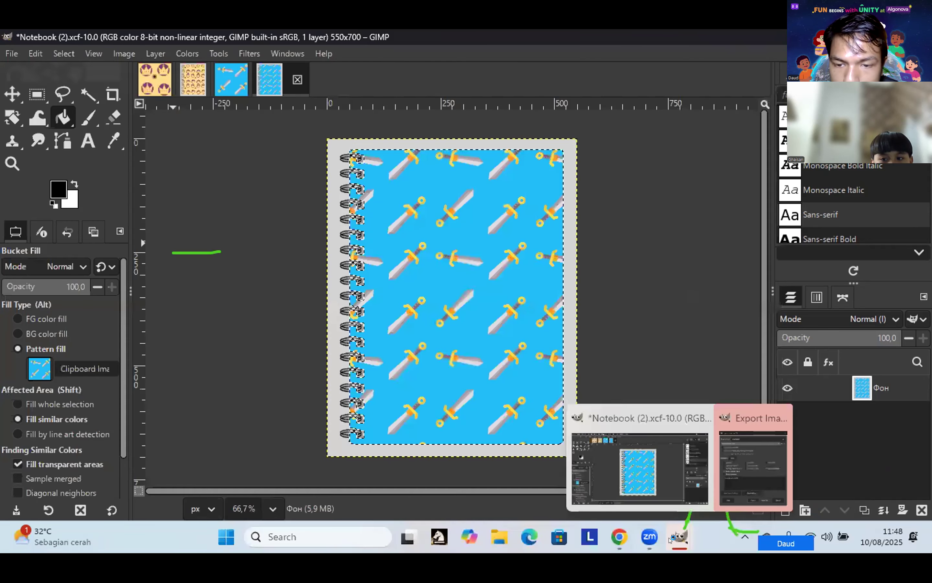
pyautogui.click(734, 472)
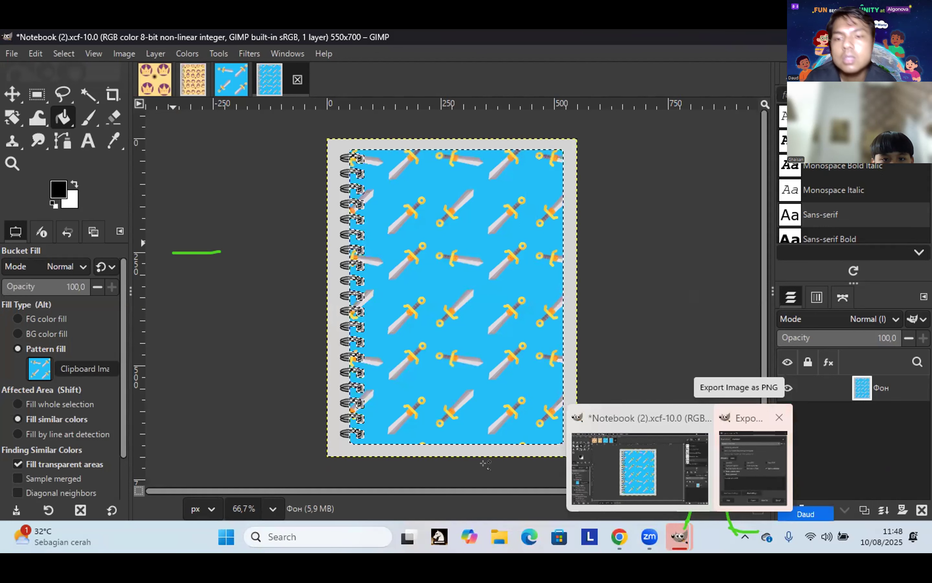
pyautogui.click(266, 471)
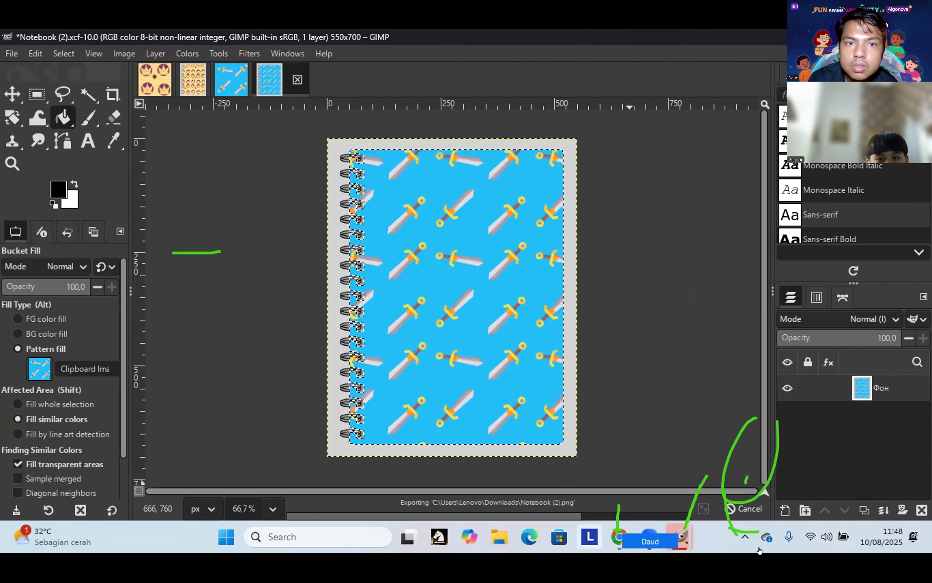
pyautogui.click(619, 536)
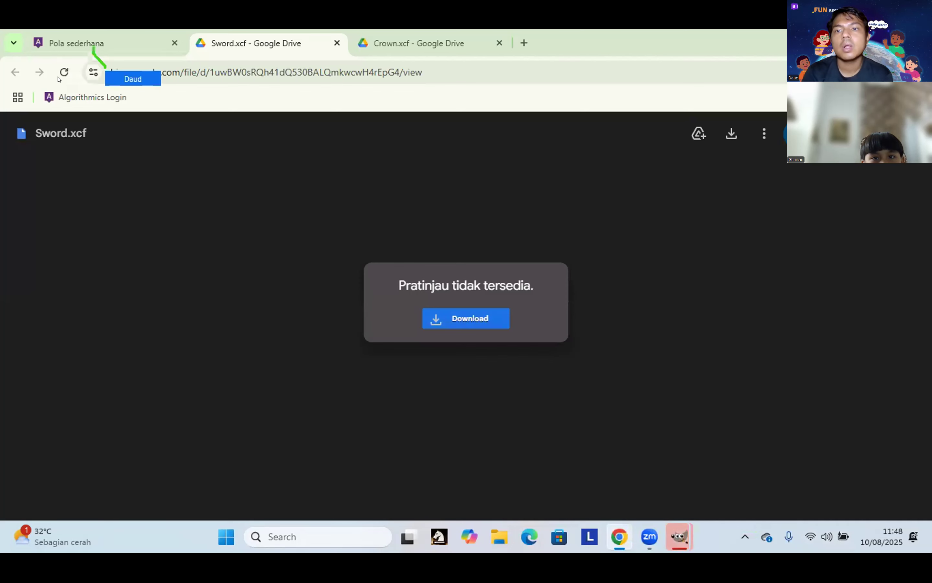
# Step: Open the Sword.xcf Drive link from the Pola sederhana lesson, then return to the lesson tab
pyautogui.click(61, 44)
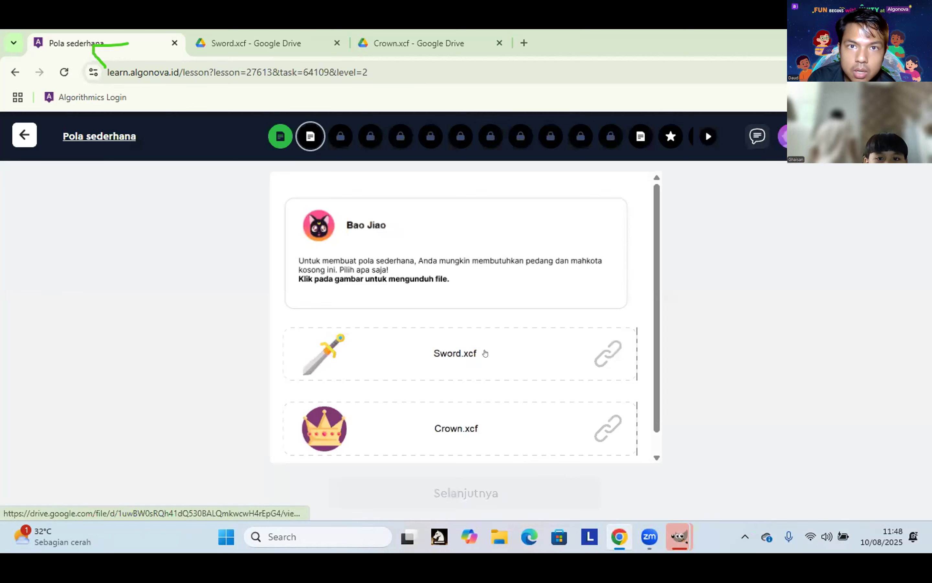
pyautogui.scroll(-1, 582, 441)
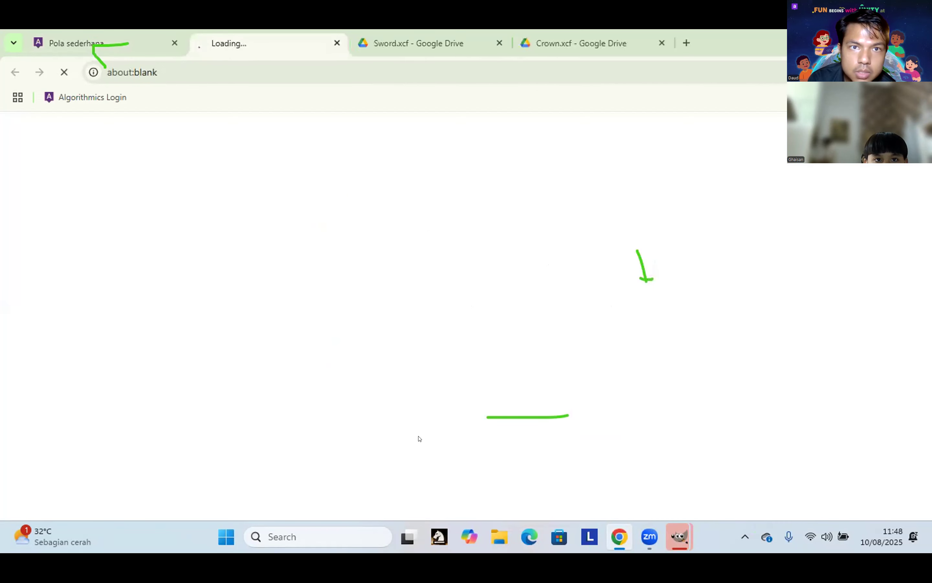
pyautogui.click(92, 36)
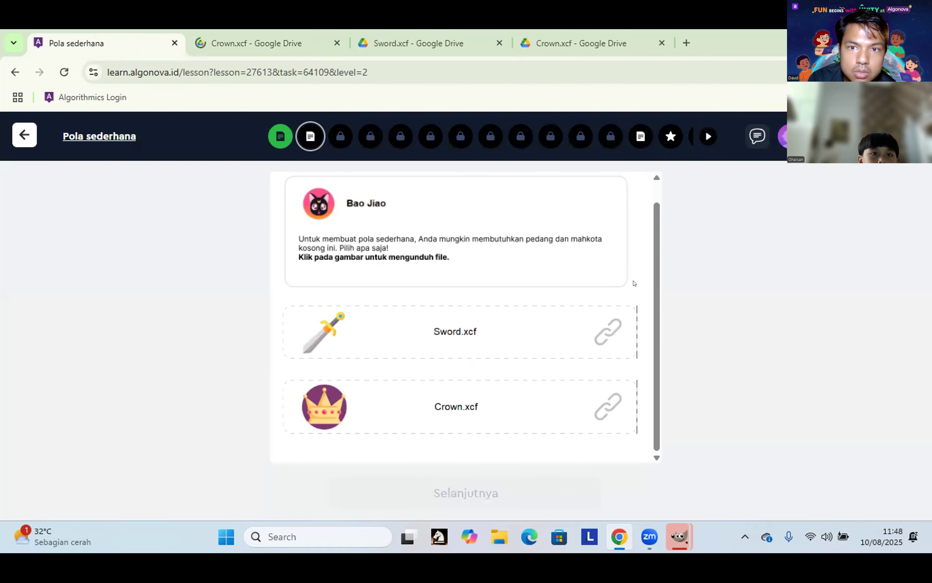
pyautogui.scroll(1, 624, 273)
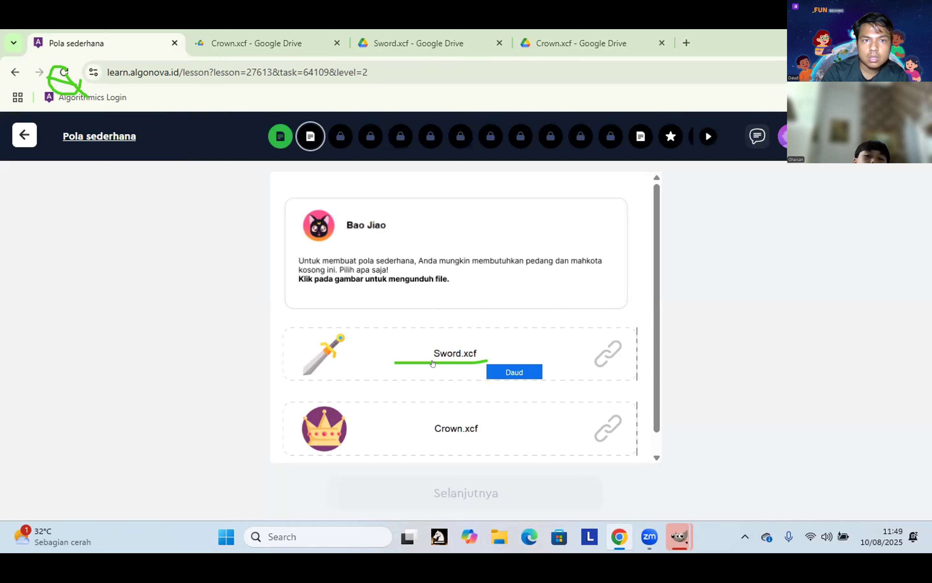
pyautogui.click(484, 373)
pyautogui.rightClick(485, 373)
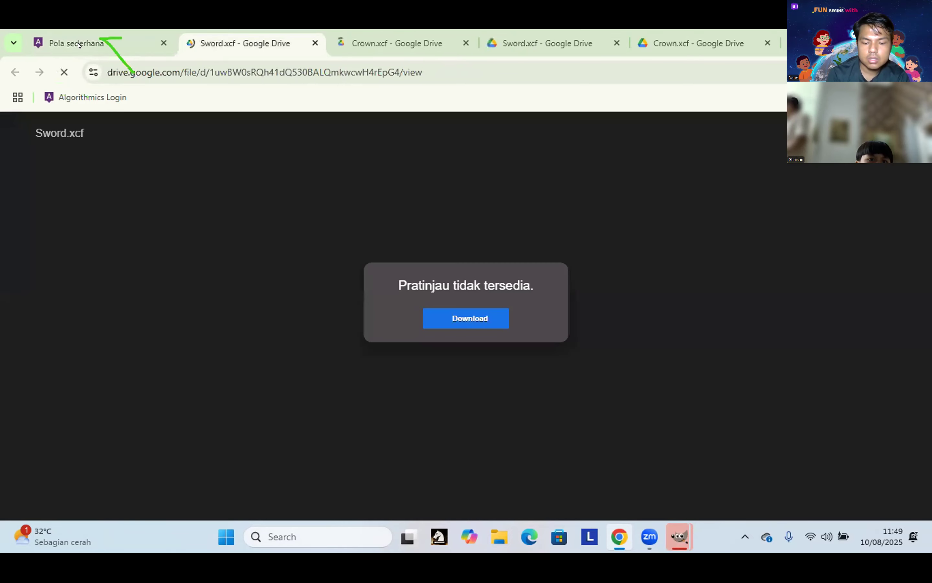
pyautogui.click(78, 45)
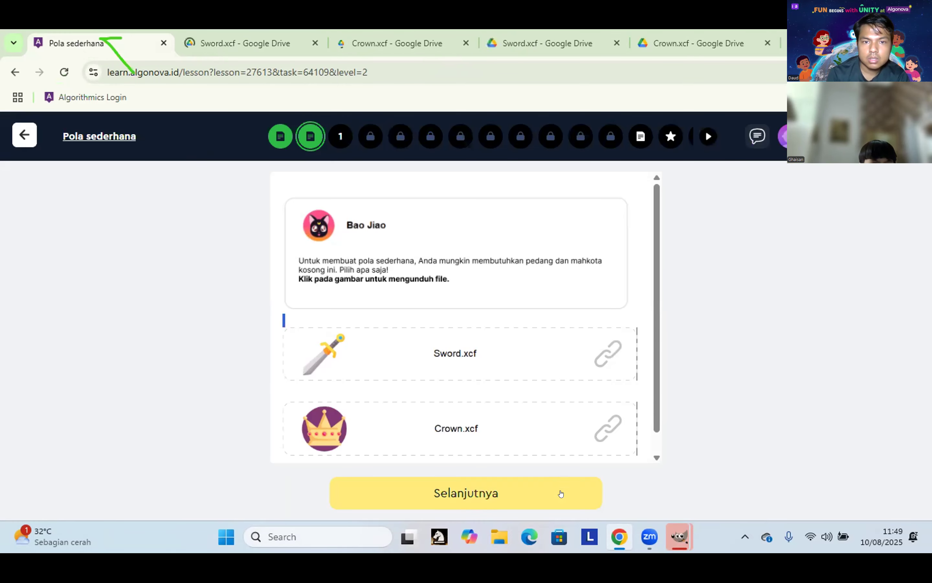
# Step: Continue to the notebook-pattern task, collapse the checklist and preview the example image
pyautogui.click(562, 501)
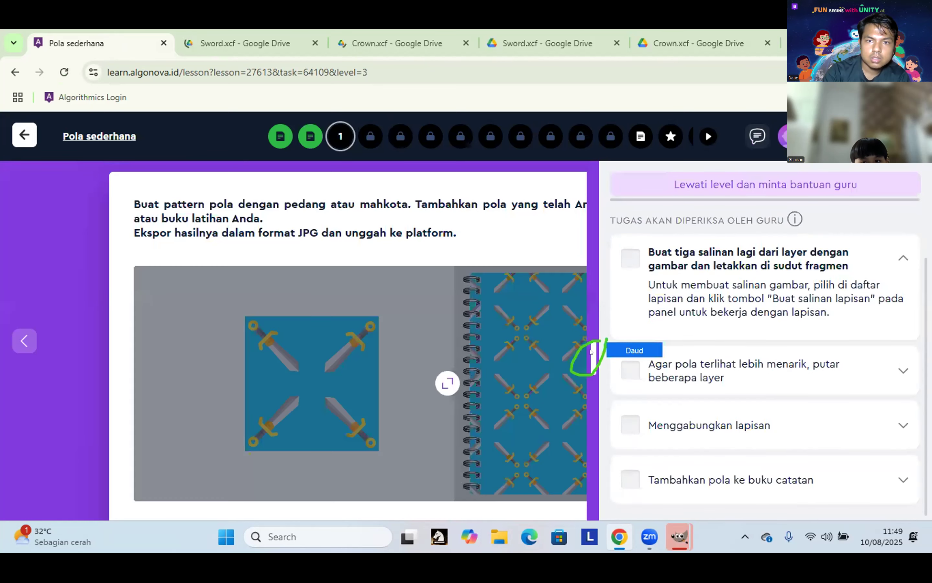
pyautogui.click(591, 352)
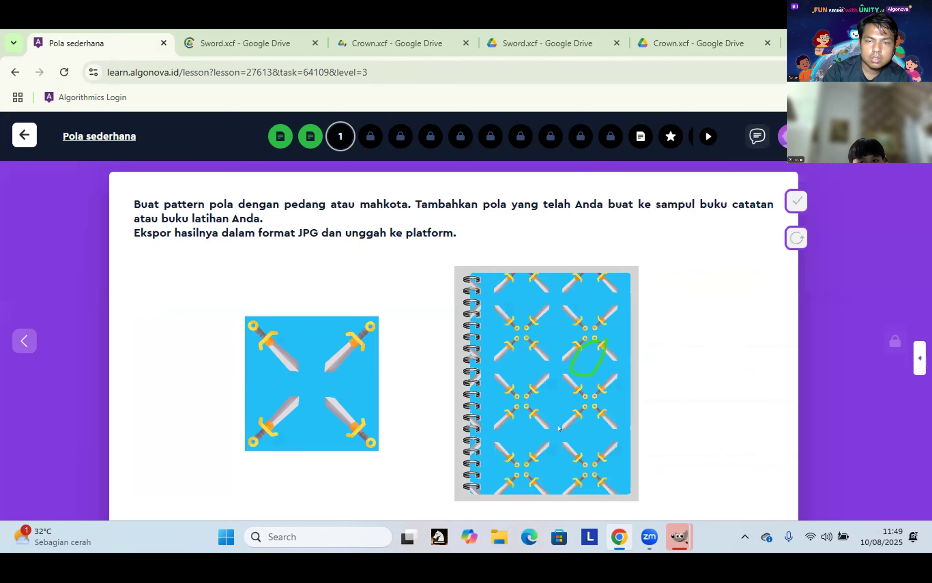
pyautogui.click(602, 403)
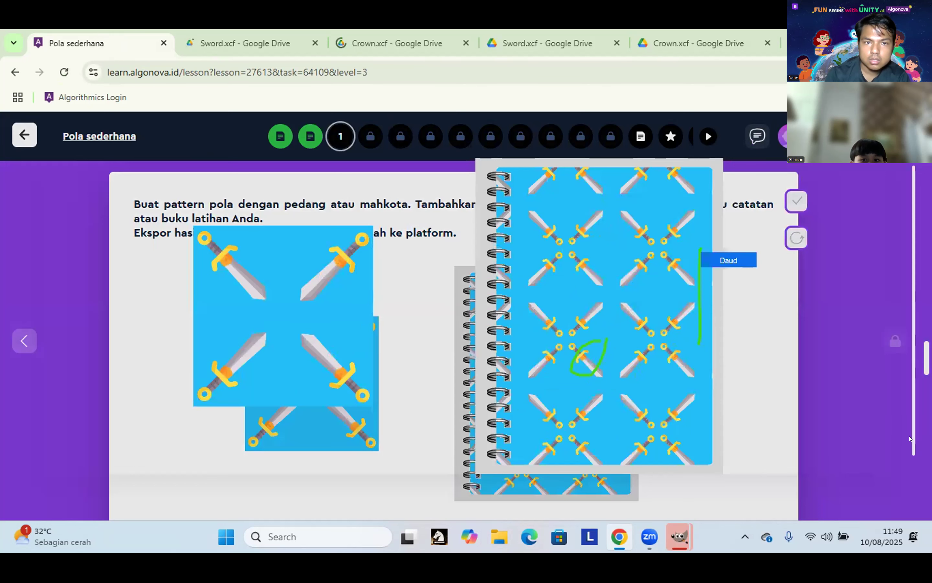
pyautogui.click(908, 481)
# Step: Try pasting into the empty answer field, then bring up the attach-file picker
pyautogui.scroll(-2, 580, 494)
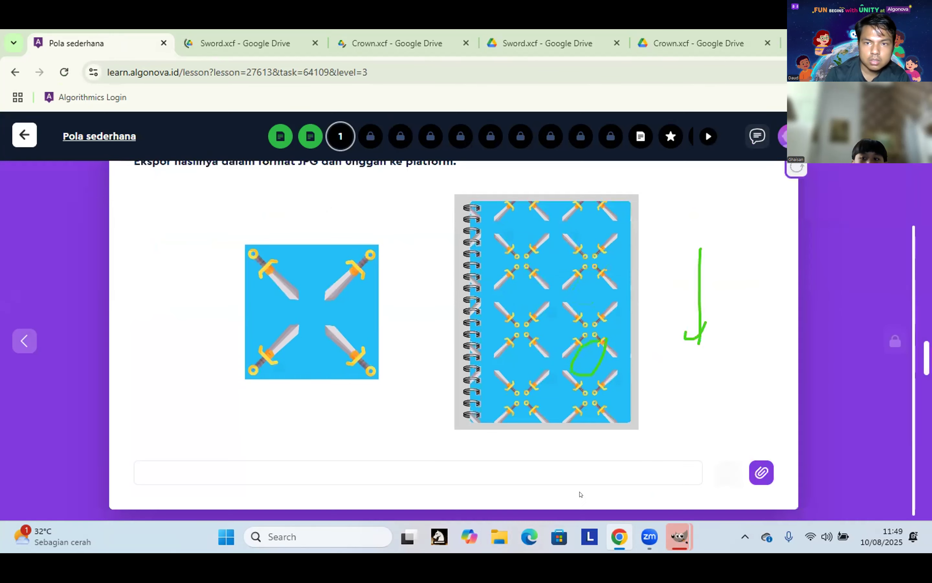
pyautogui.click(571, 471)
pyautogui.rightClick(572, 471)
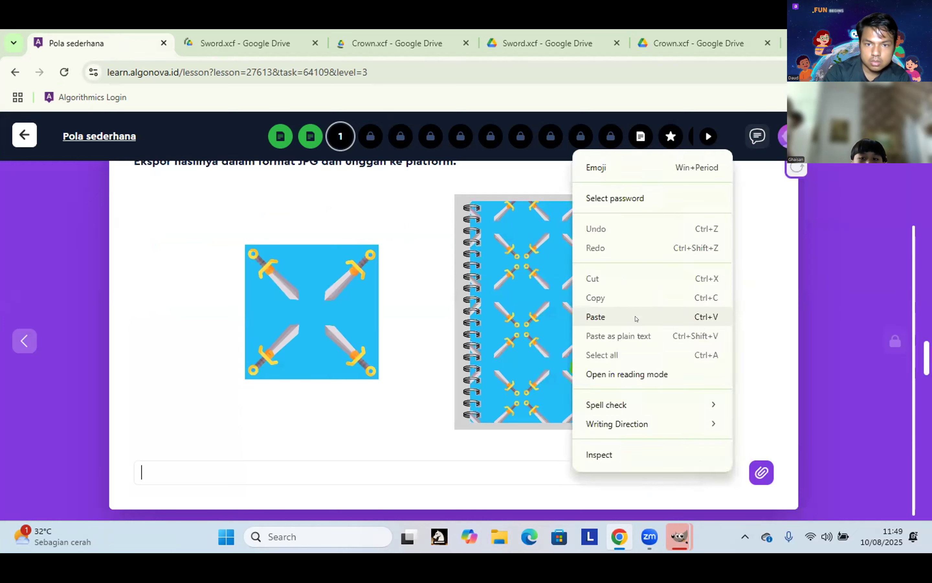
pyautogui.click(615, 316)
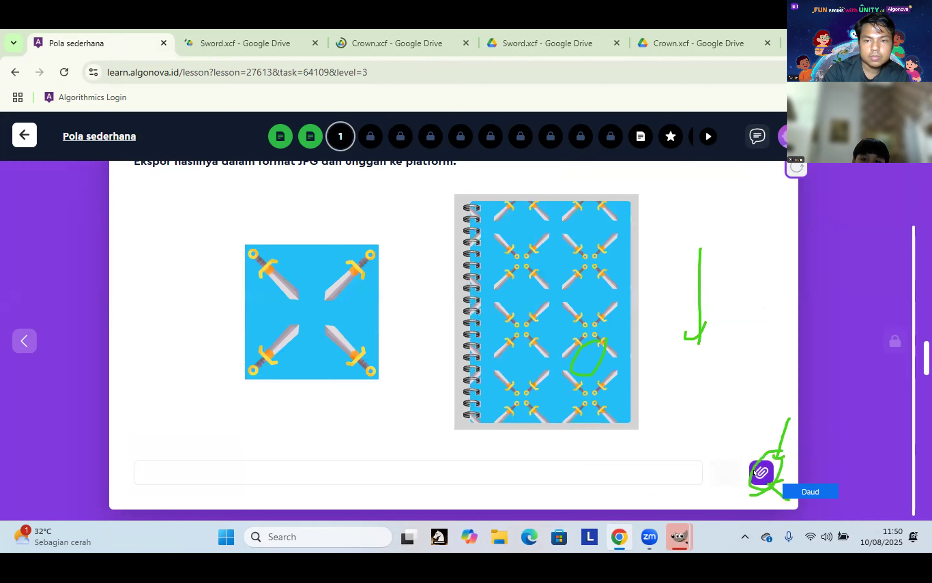
pyautogui.click(754, 469)
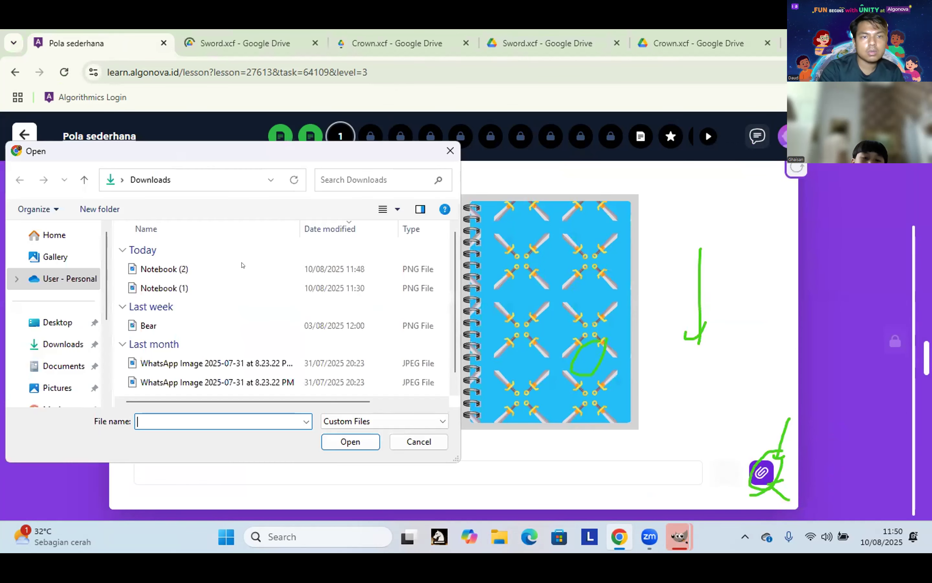
# Step: Upload Notebook (2).png as the pattern-task answer and advance to level 4
pyautogui.click(223, 264)
pyautogui.click(223, 263)
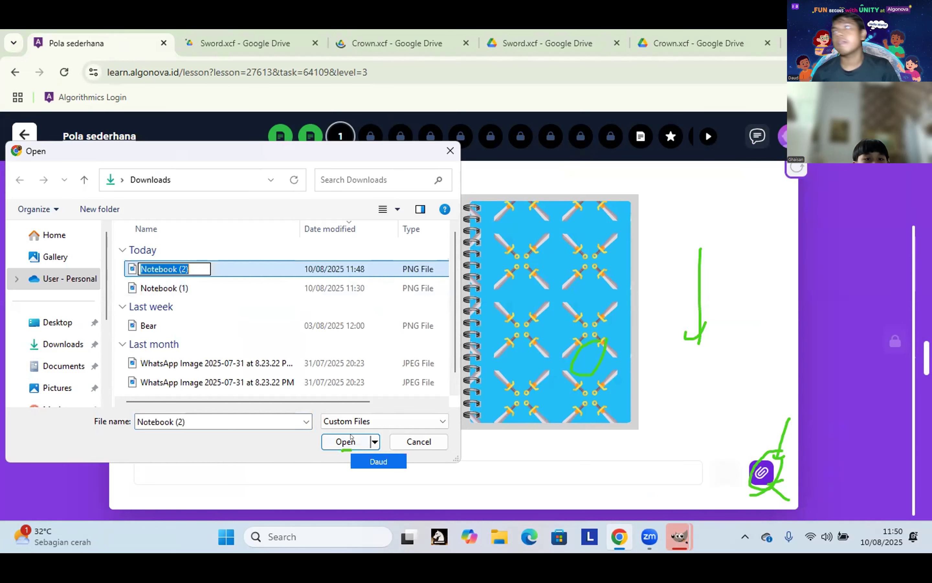
pyautogui.click(341, 441)
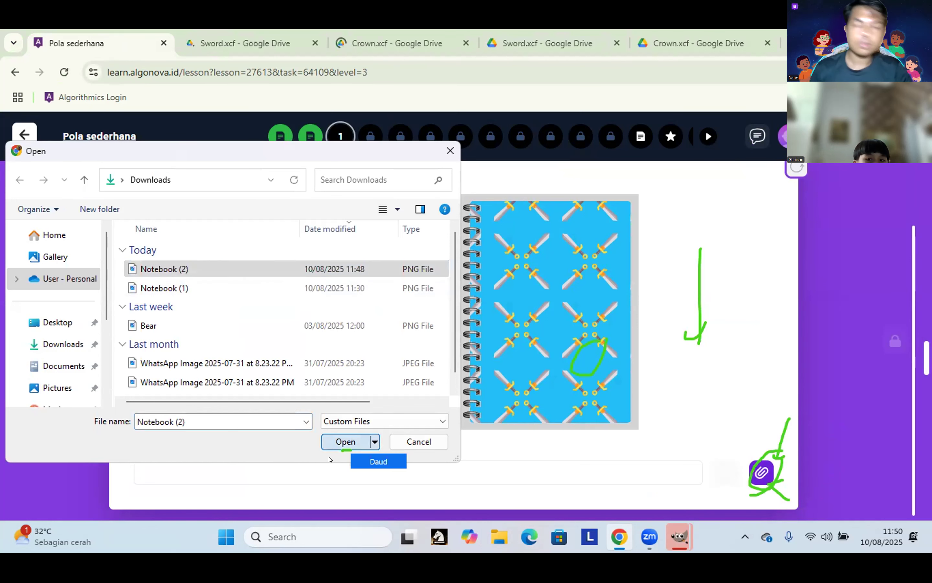
pyautogui.click(341, 440)
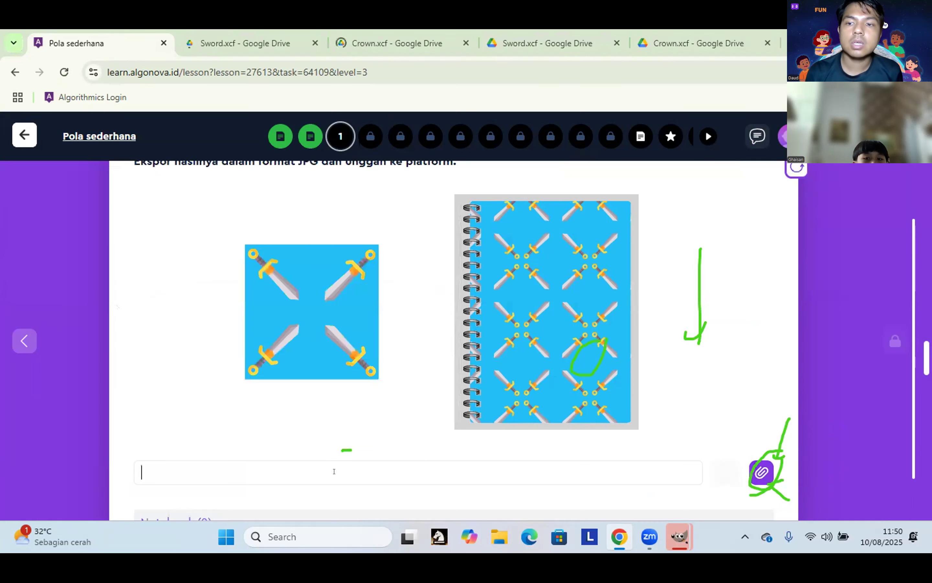
pyautogui.scroll(-1, 546, 395)
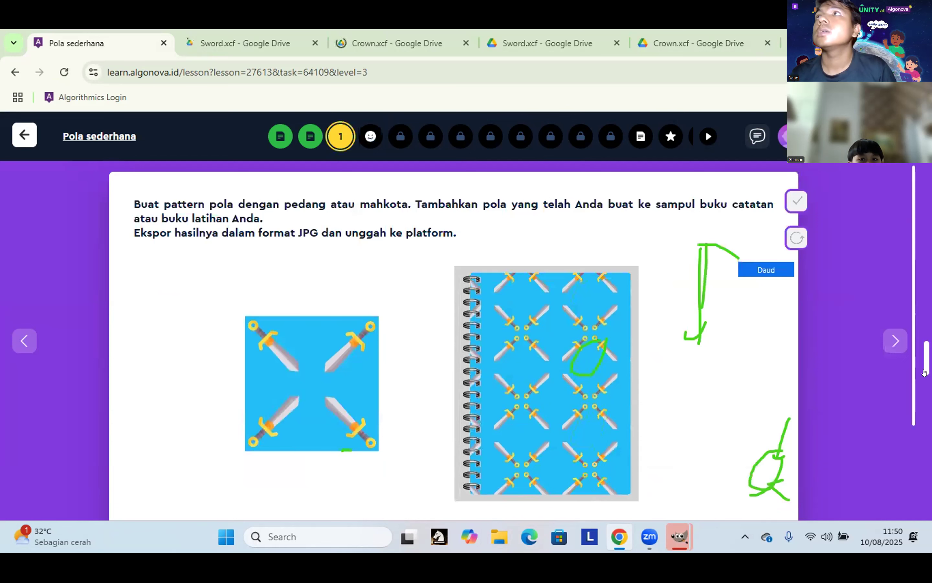
pyautogui.click(893, 341)
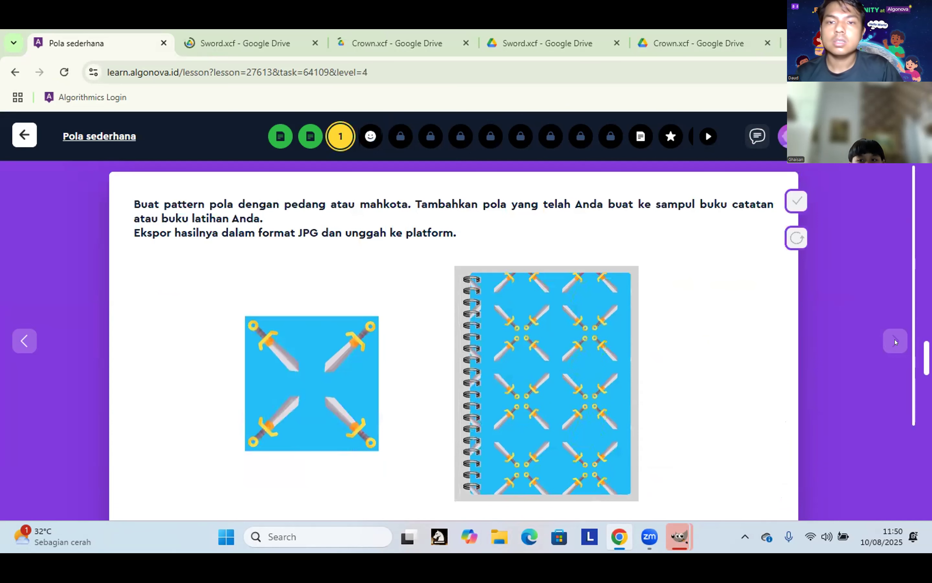
pyautogui.click(894, 342)
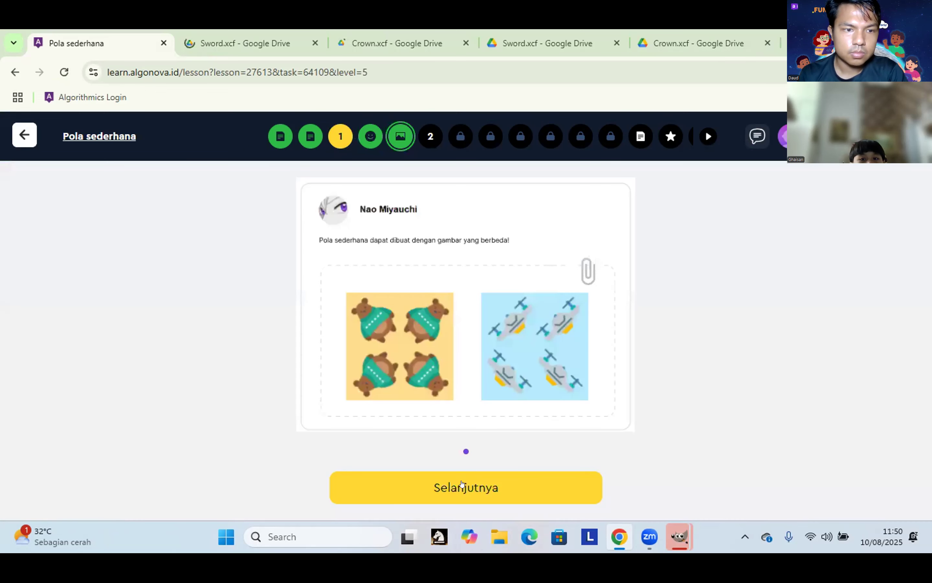
# Step: Continue past the pattern examples card toward the quiz
pyautogui.click(462, 484)
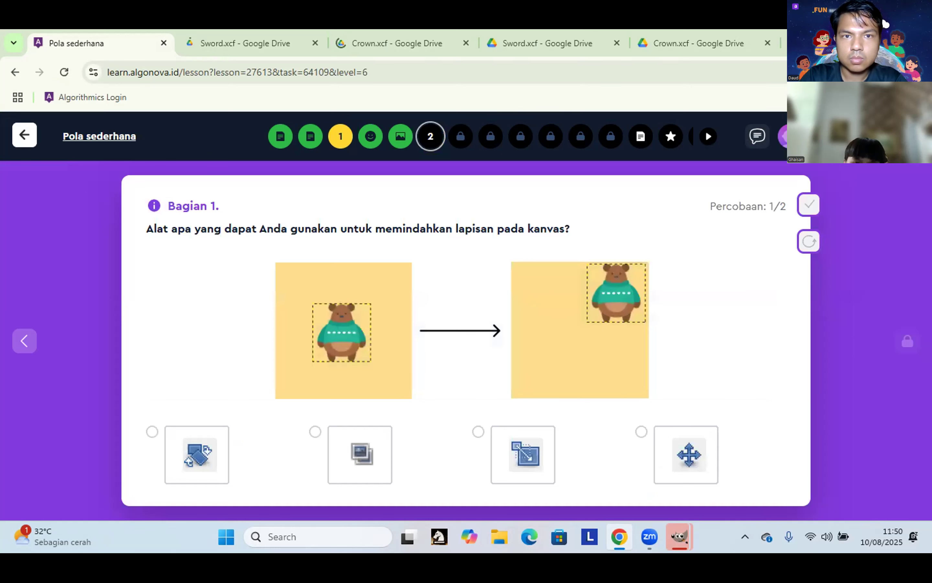
# Step: Answer the layer-moving question with the third option, check it, and go to level 7
pyautogui.click(686, 455)
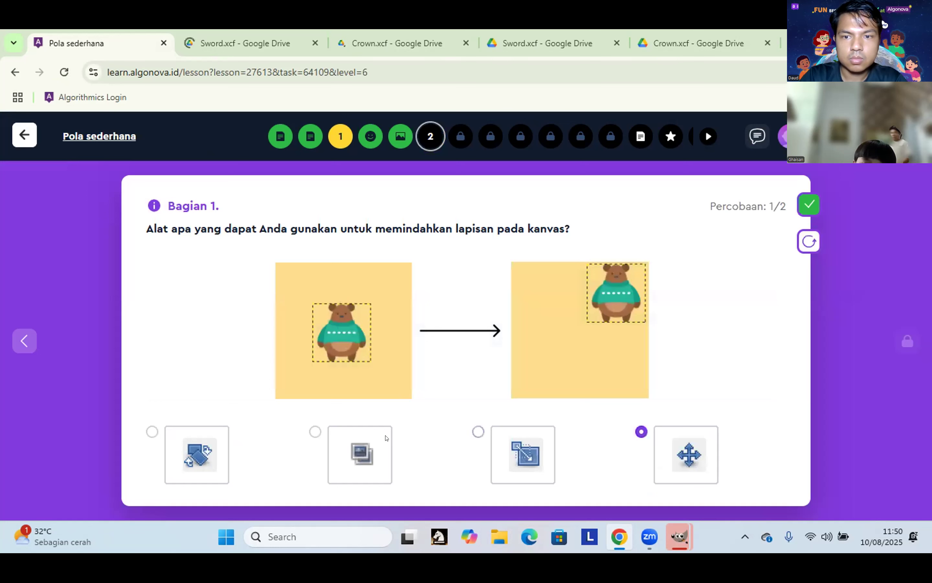
pyautogui.click(354, 474)
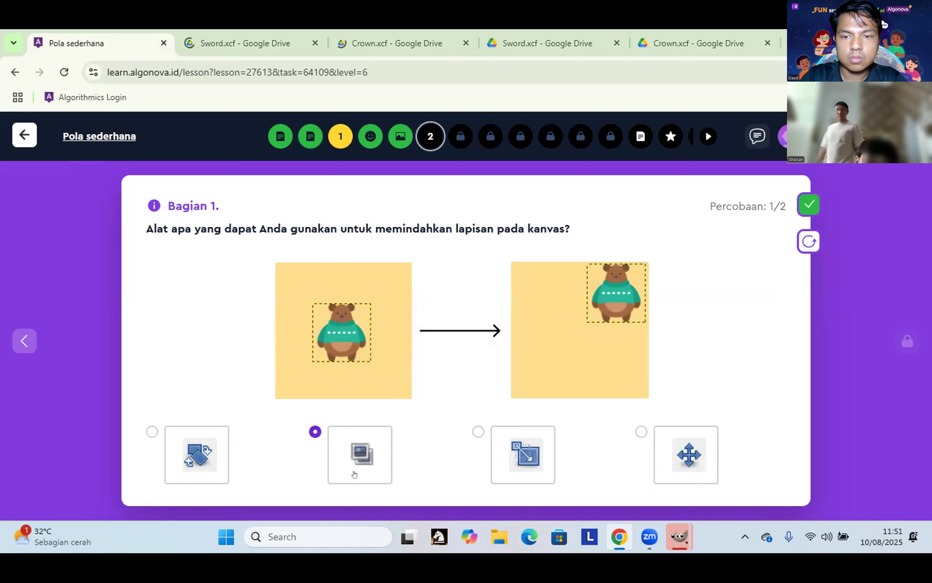
pyautogui.click(537, 470)
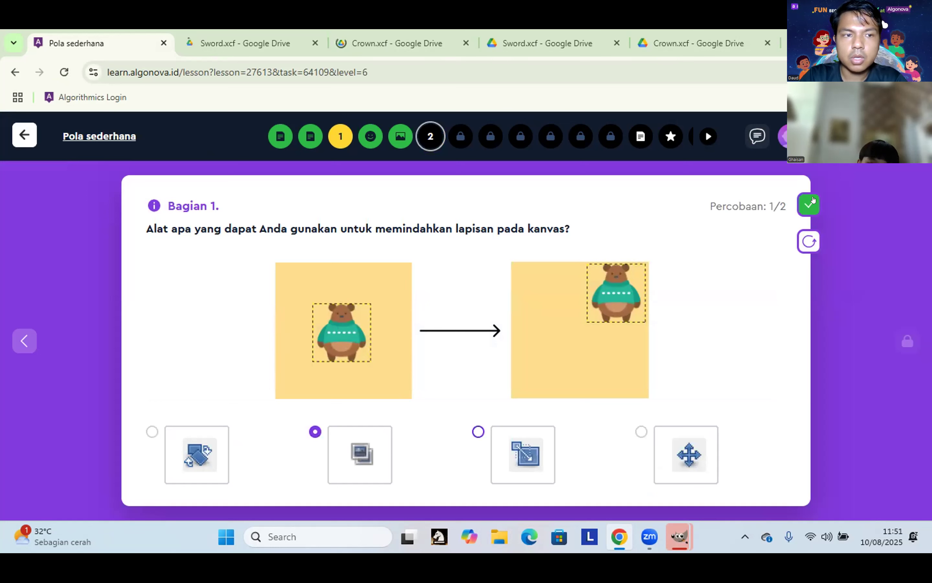
pyautogui.click(811, 200)
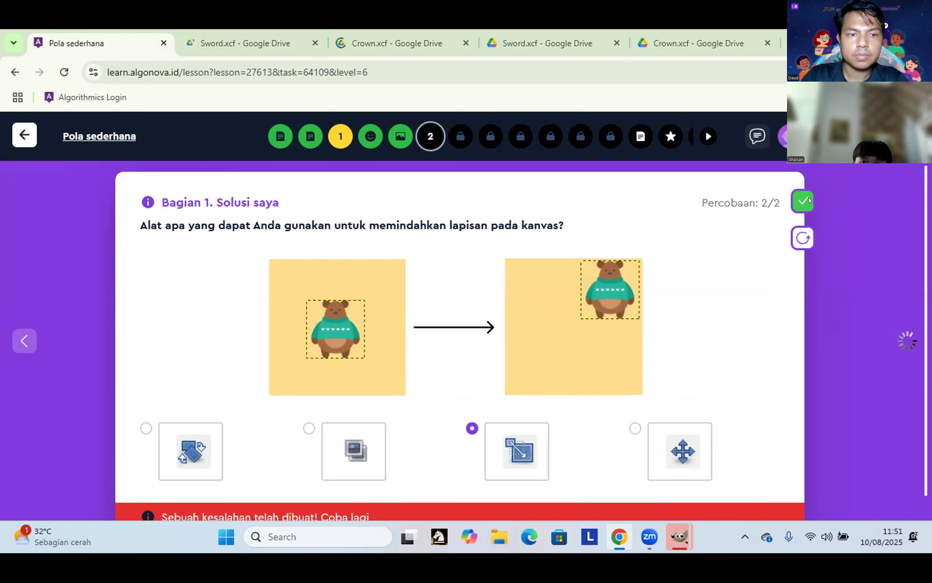
pyautogui.scroll(-1, 300, 407)
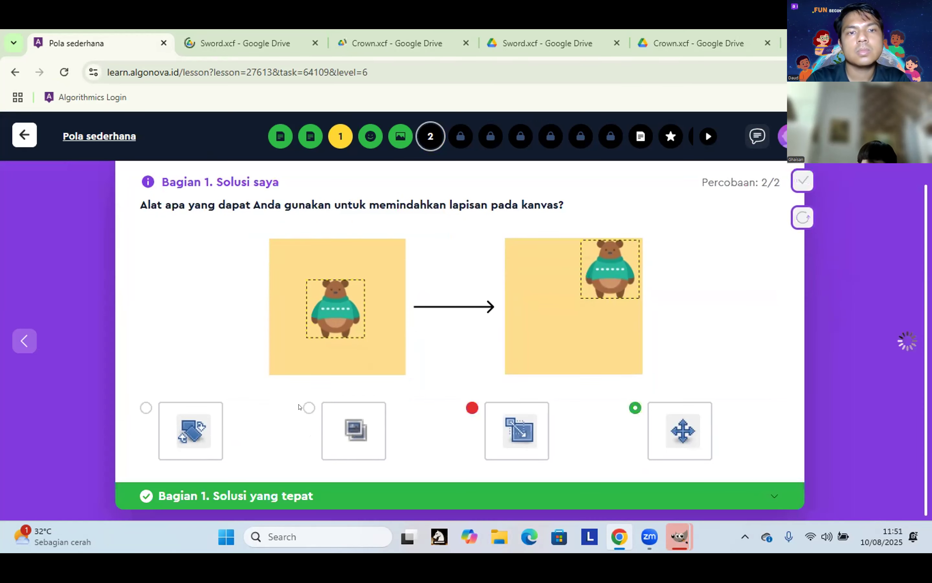
pyautogui.scroll(1, 903, 346)
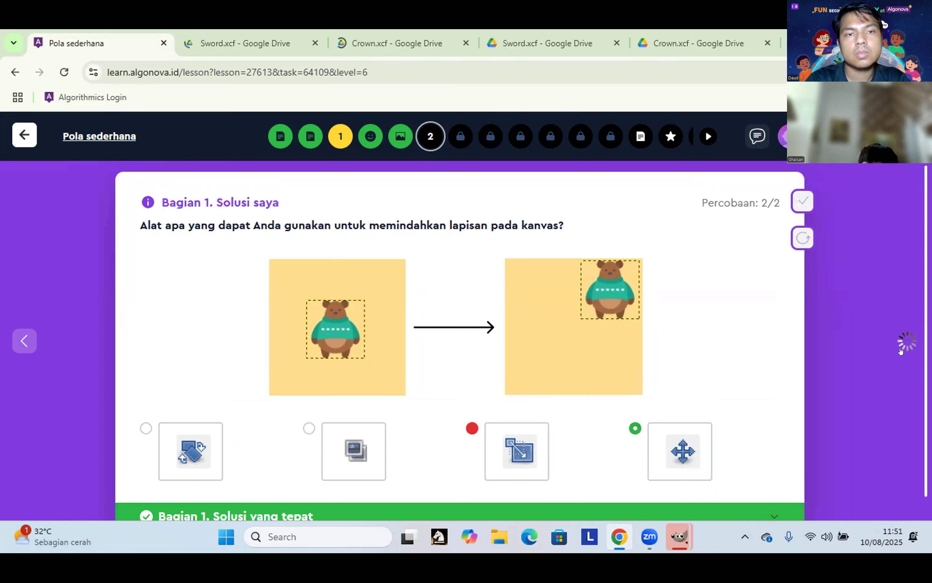
pyautogui.click(902, 349)
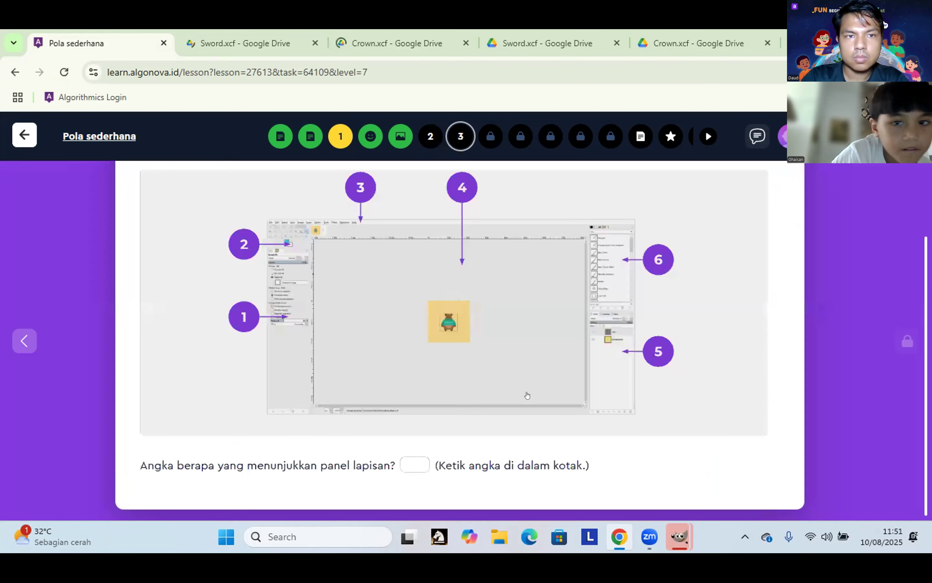
# Step: Inspect the GIMP editor diagram and submit 'layer' as the layers-panel answer
pyautogui.scroll(2, 418, 228)
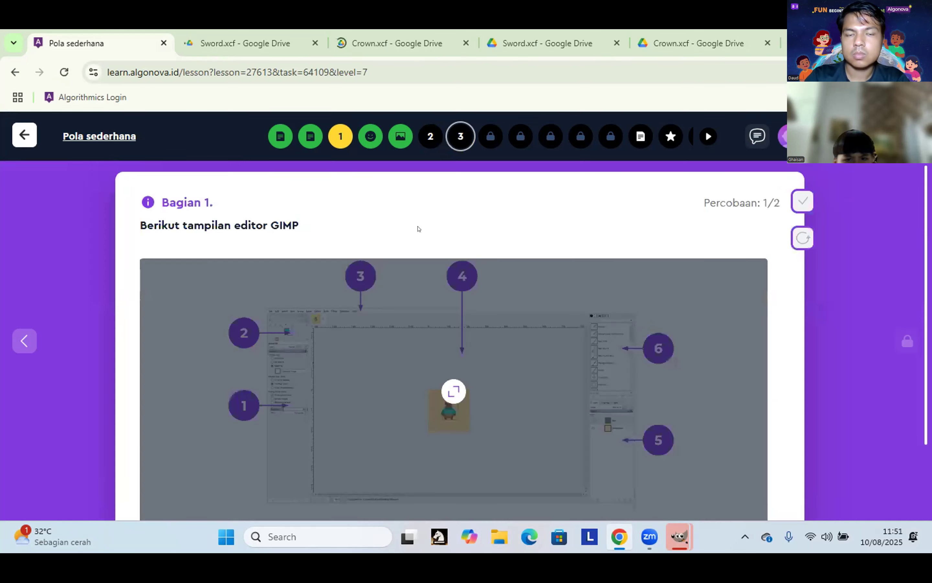
pyautogui.click(733, 335)
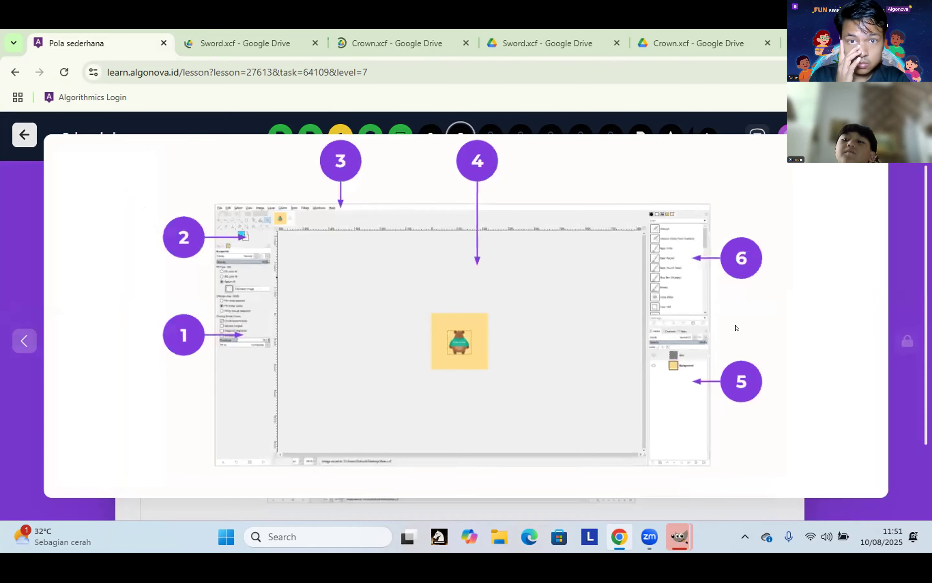
pyautogui.click(735, 326)
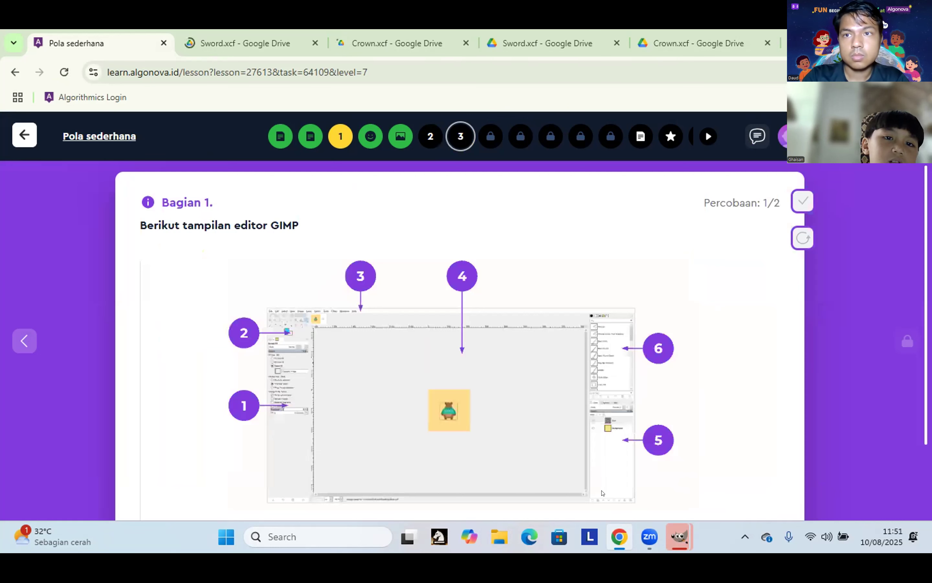
pyautogui.scroll(-2, 189, 490)
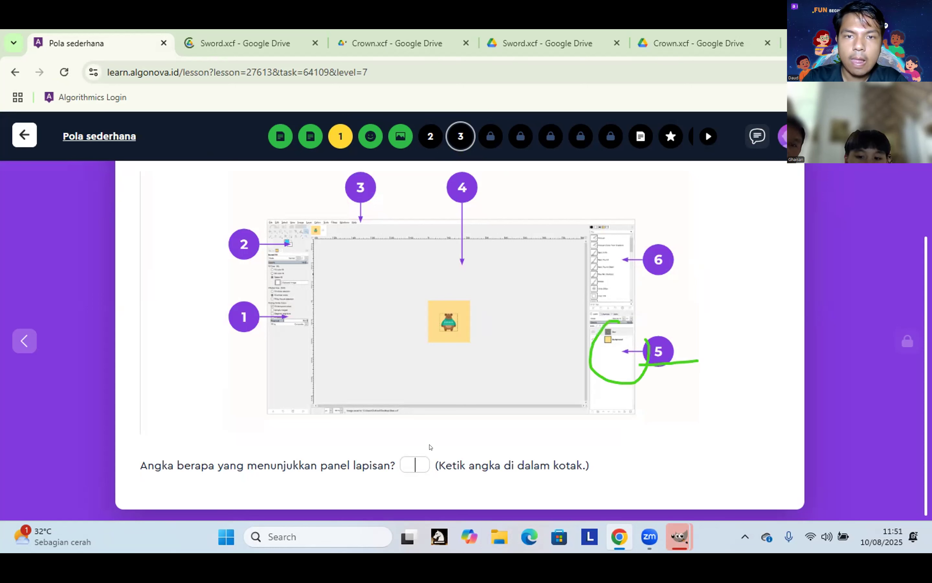
pyautogui.write('lay')
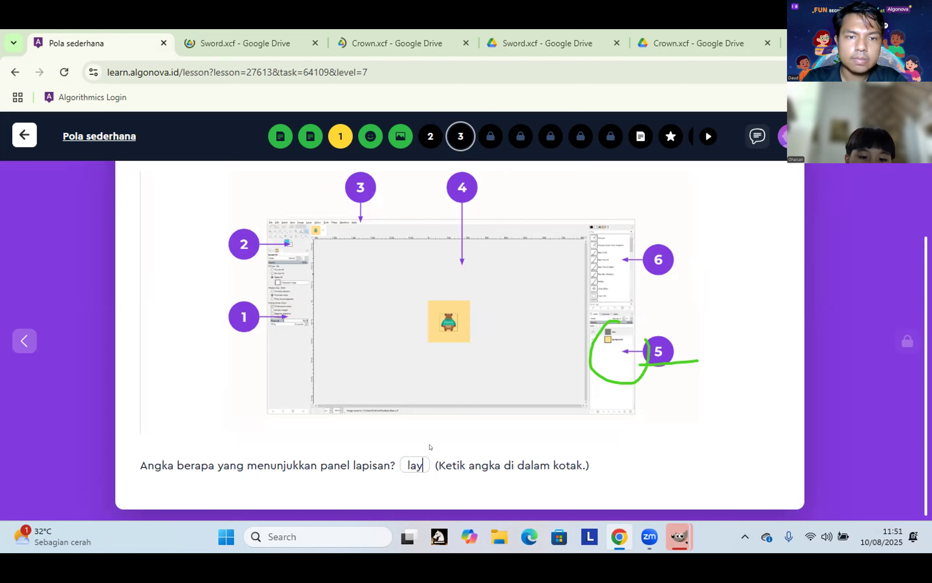
pyautogui.write('er')
pyautogui.press('Return')
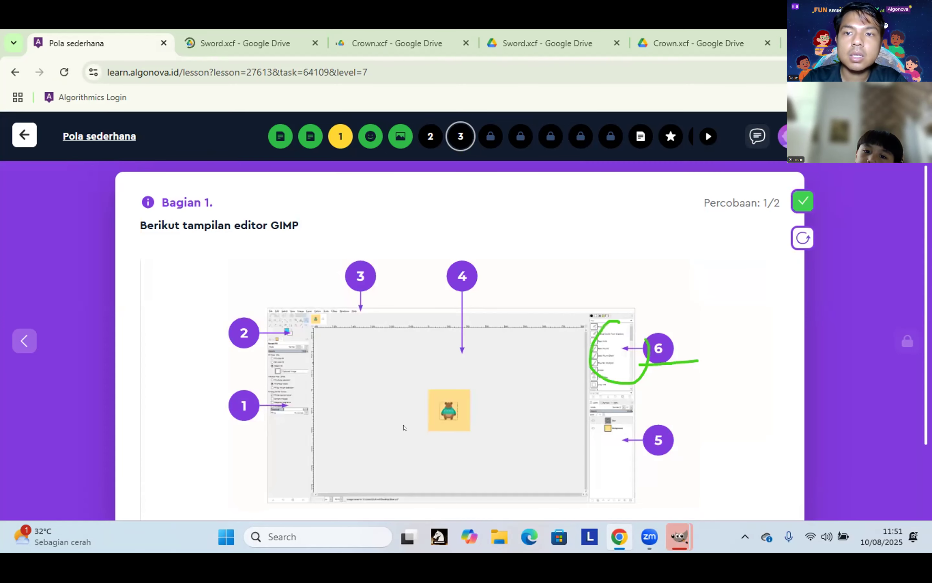
# Step: Correct the answer to 5, check it, and advance to the copy-layer question
pyautogui.scroll(-3, 404, 427)
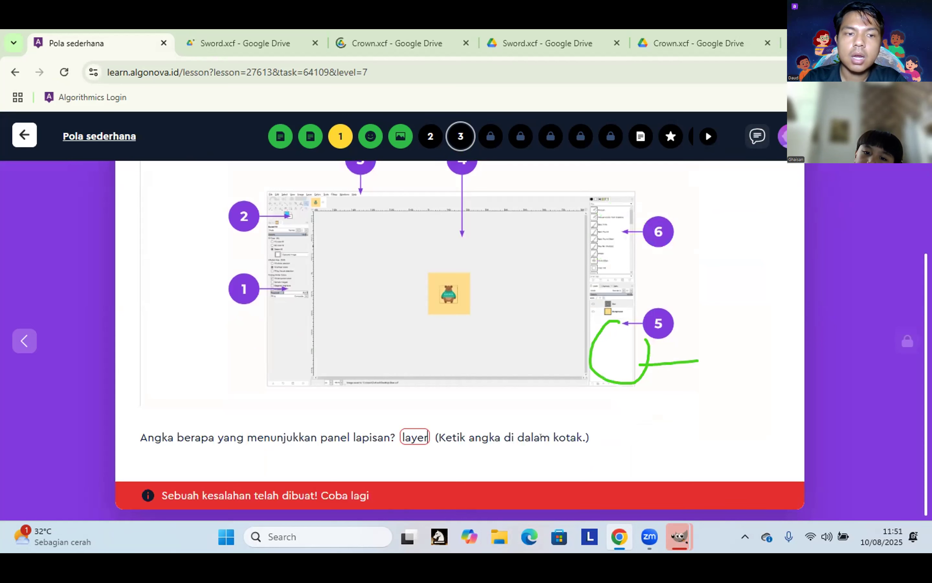
pyautogui.press('BackSpace')
pyautogui.press('BackSpace')
pyautogui.press('BackSpace')
pyautogui.press('BackSpace')
pyautogui.press('BackSpace')
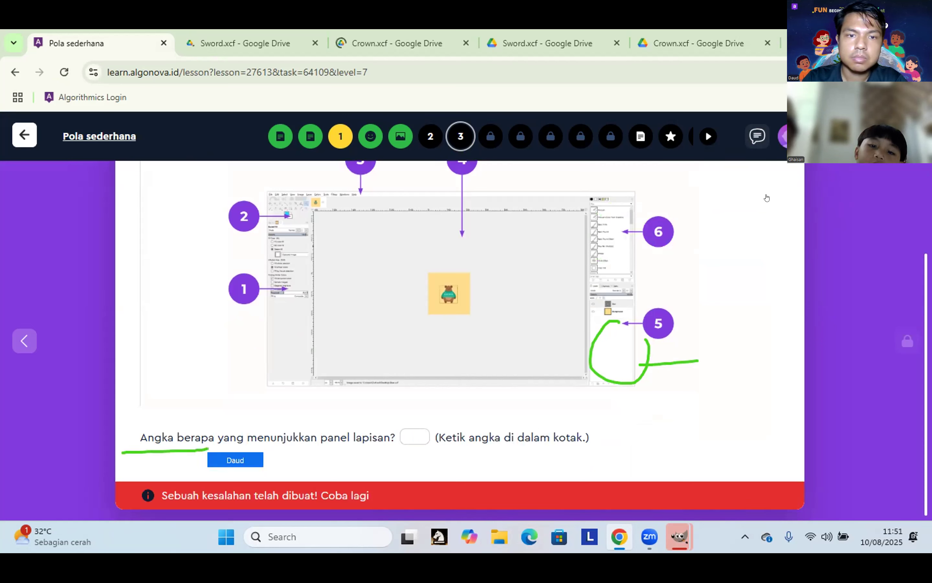
pyautogui.scroll(3, 809, 204)
pyautogui.click(808, 206)
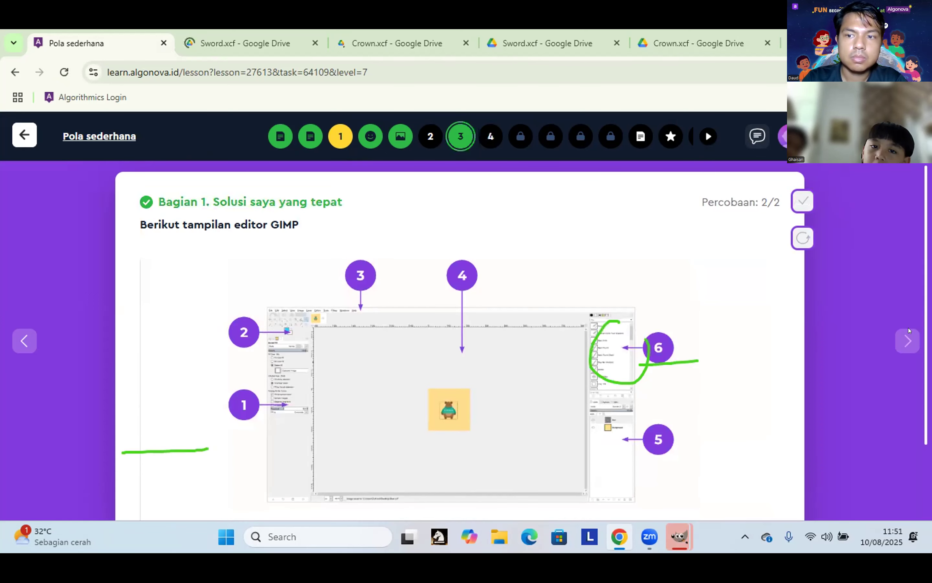
pyautogui.scroll(-2, 910, 330)
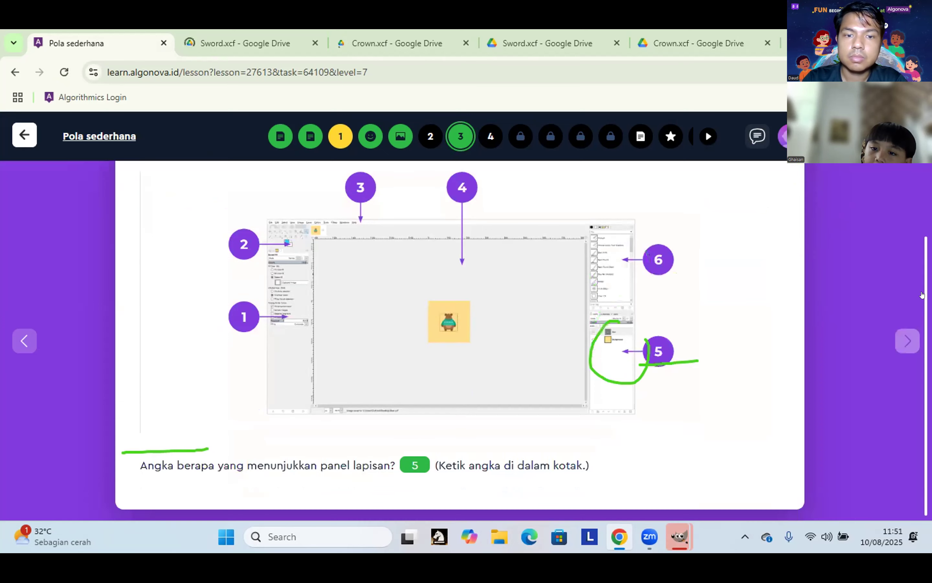
pyautogui.click(815, 328)
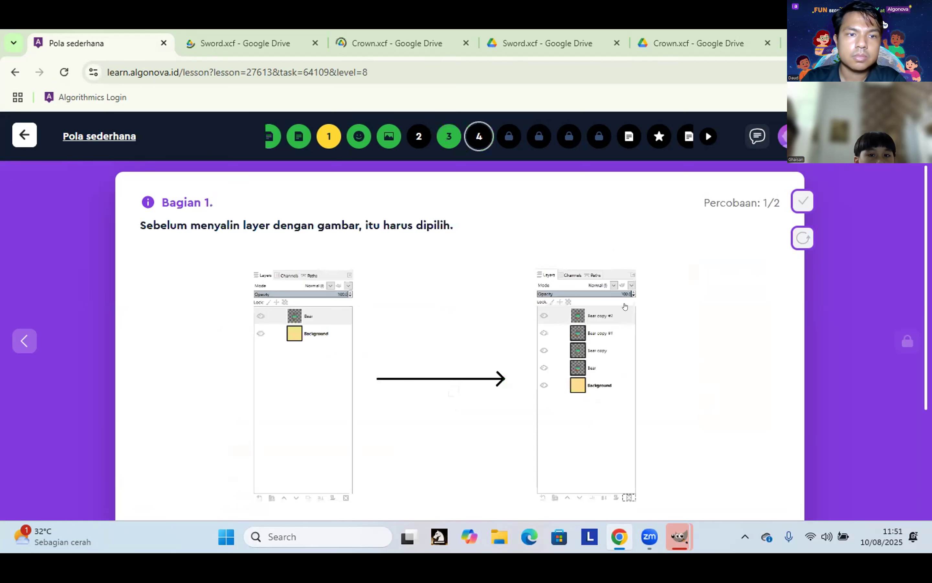
# Step: Review the copy-layer question's five icon answers; the Windows Widgets board opens
pyautogui.scroll(-3, 624, 307)
pyautogui.scroll(1, 924, 363)
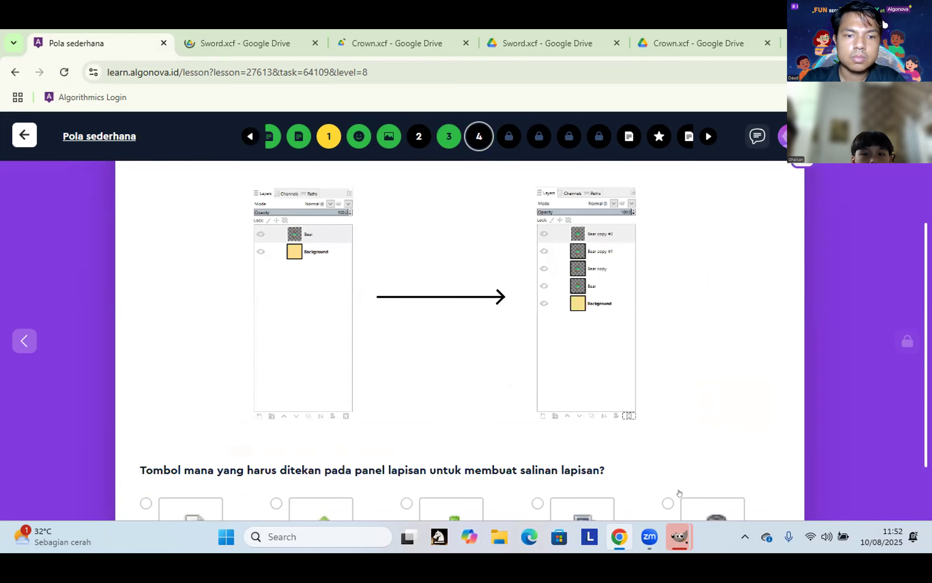
pyautogui.scroll(-2, 701, 471)
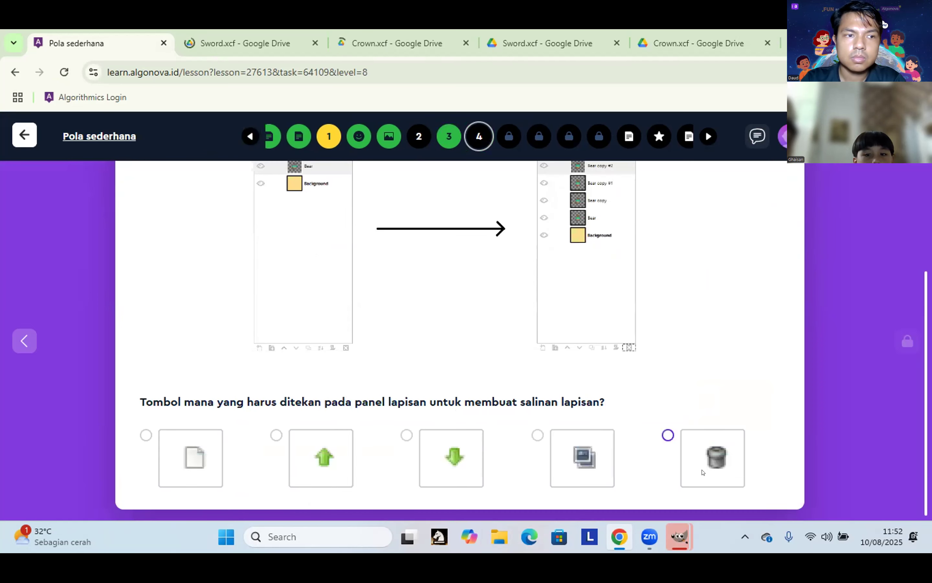
pyautogui.scroll(4, 428, 400)
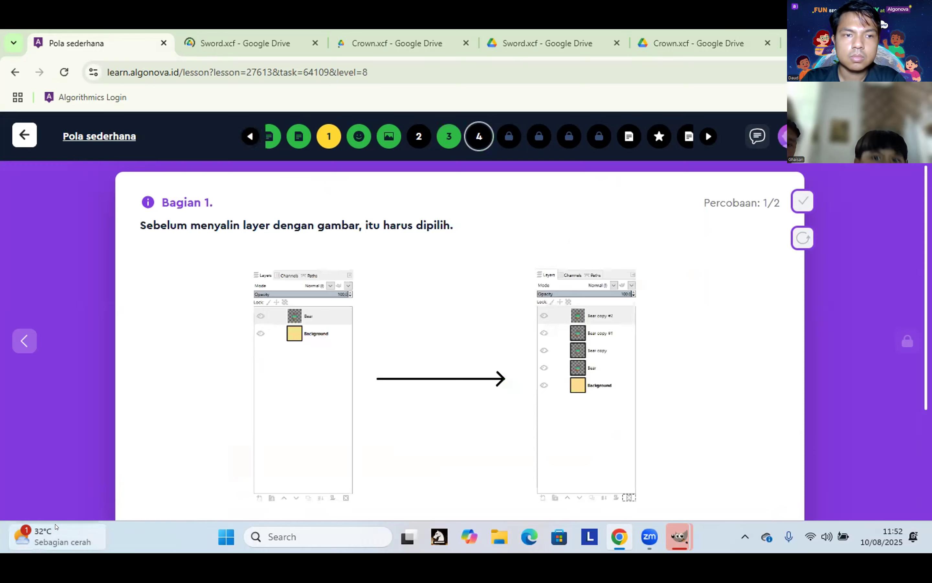
pyautogui.click(56, 527)
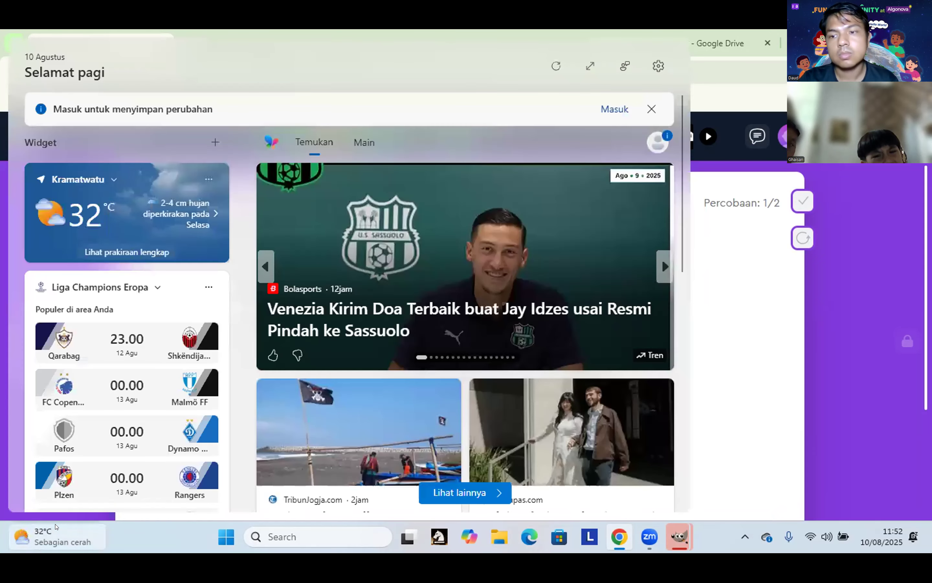
pyautogui.scroll(-3, 689, 258)
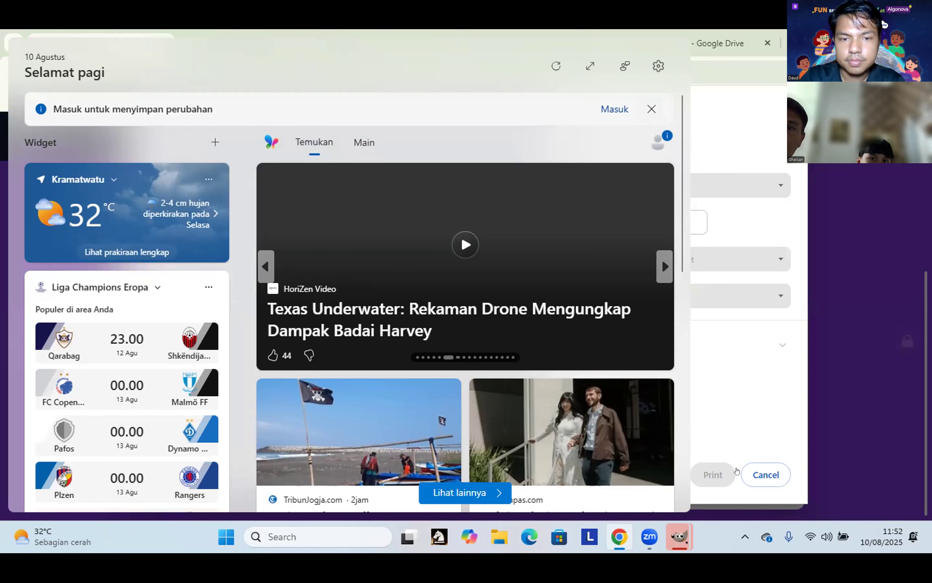
# Step: Dismiss the Widgets board so the level 8 copy-layer question shows again
pyautogui.click(737, 471)
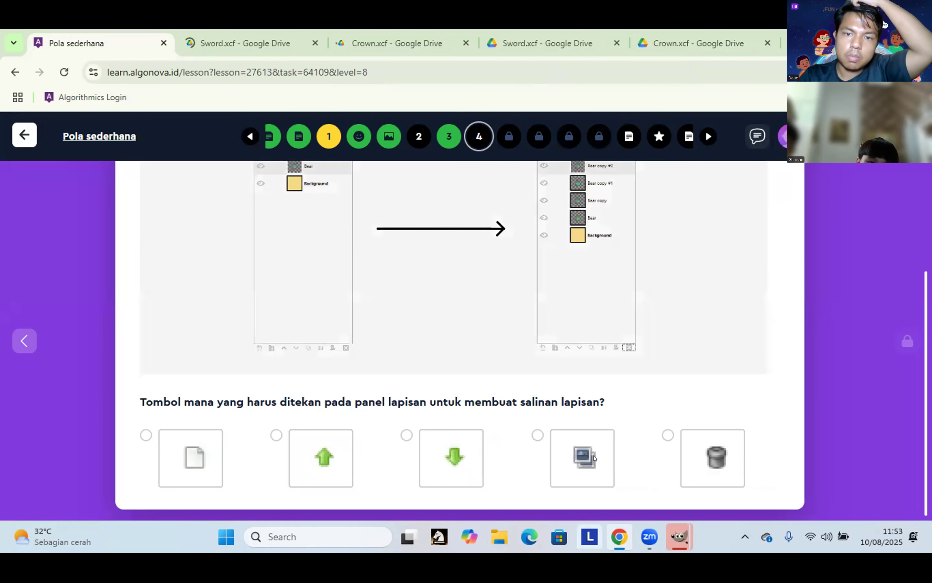
# Step: Check the copy-layer answer and move on to the rotate-layer question
pyautogui.scroll(4, 594, 457)
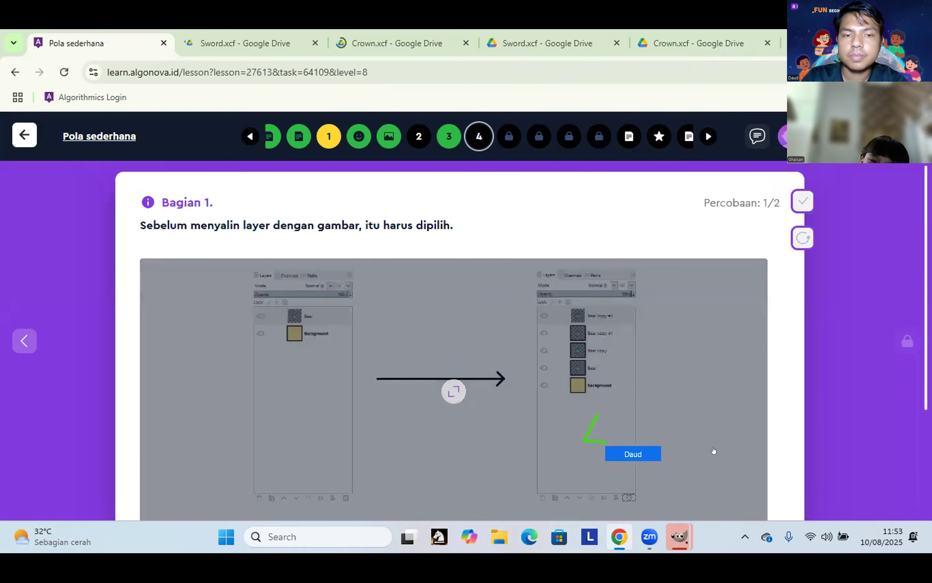
pyautogui.scroll(-4, 582, 462)
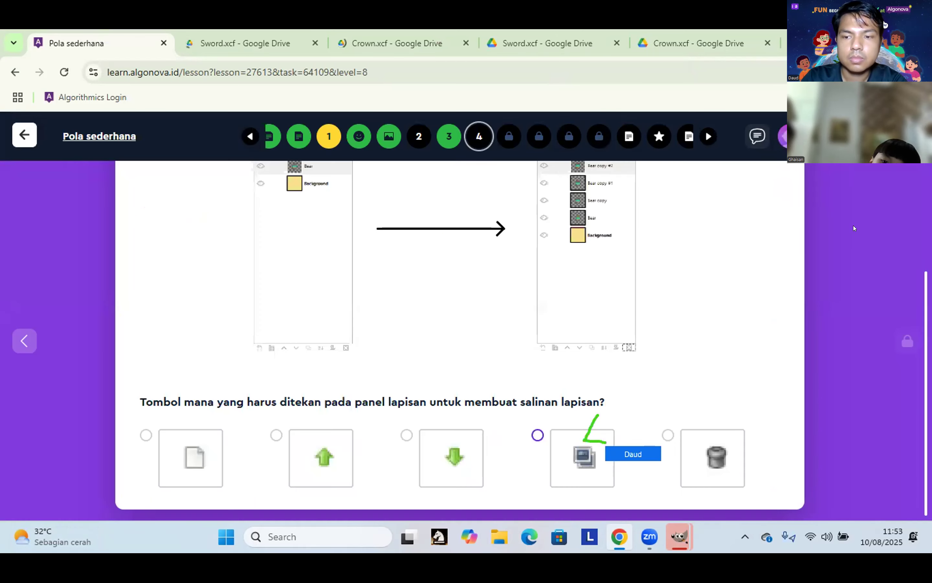
pyautogui.scroll(4, 460, 374)
pyautogui.scroll(-4, 460, 374)
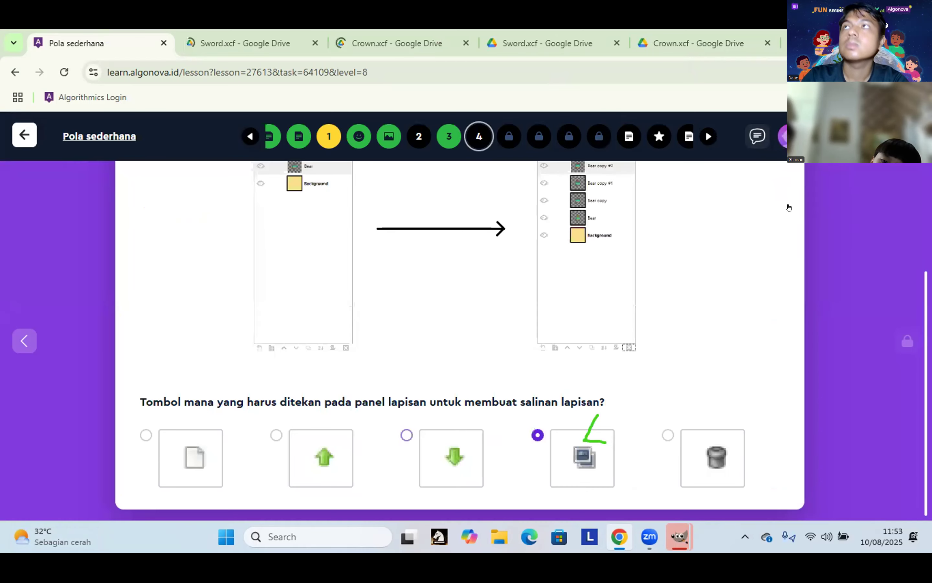
pyautogui.scroll(4, 781, 208)
pyautogui.click(802, 202)
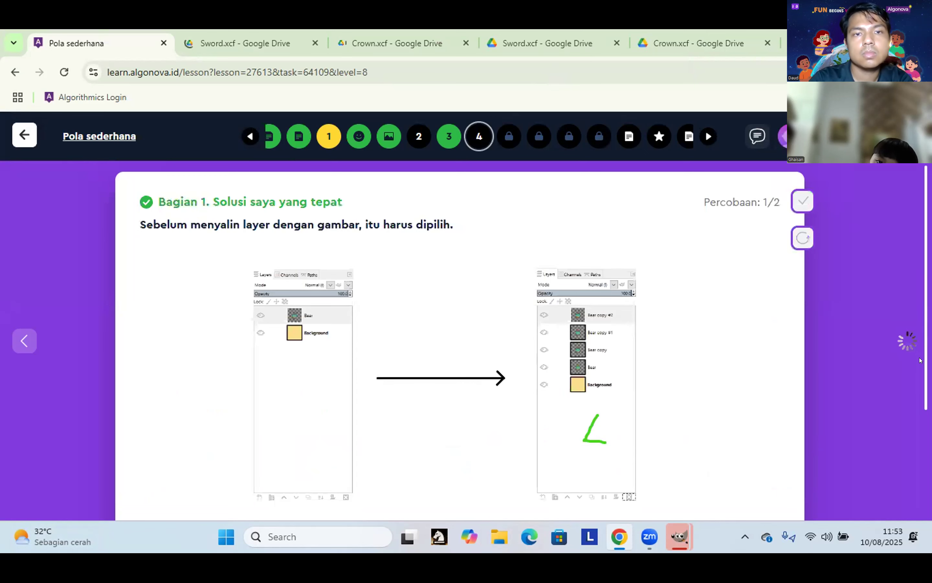
pyautogui.scroll(-4, 905, 340)
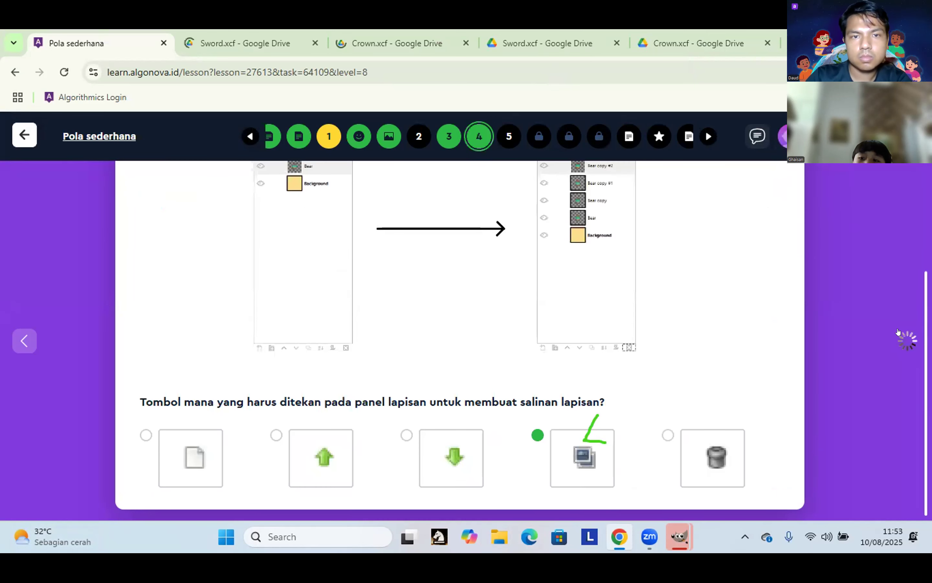
pyautogui.click(908, 340)
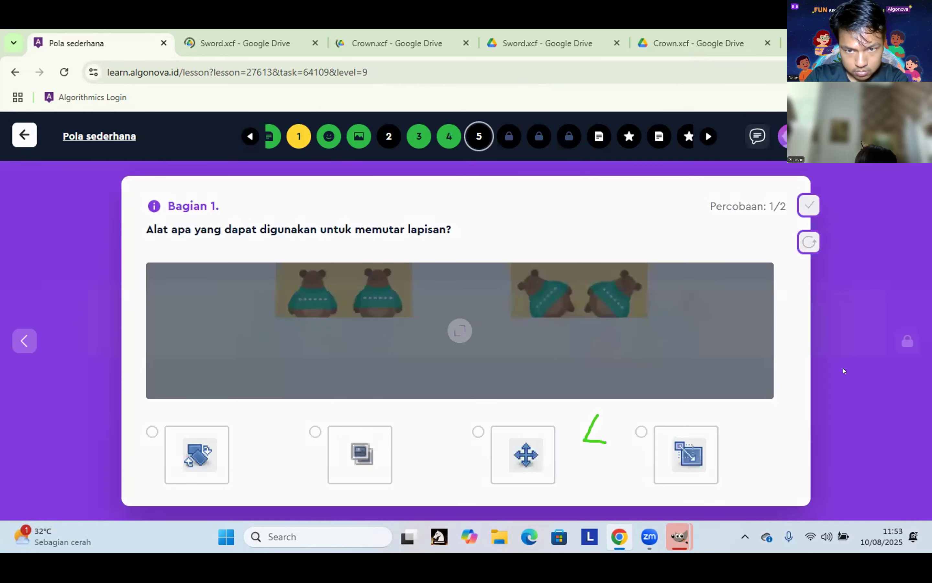
# Step: Answer the rotate-layer question with the first tool and advance to level 10
pyautogui.click(736, 394)
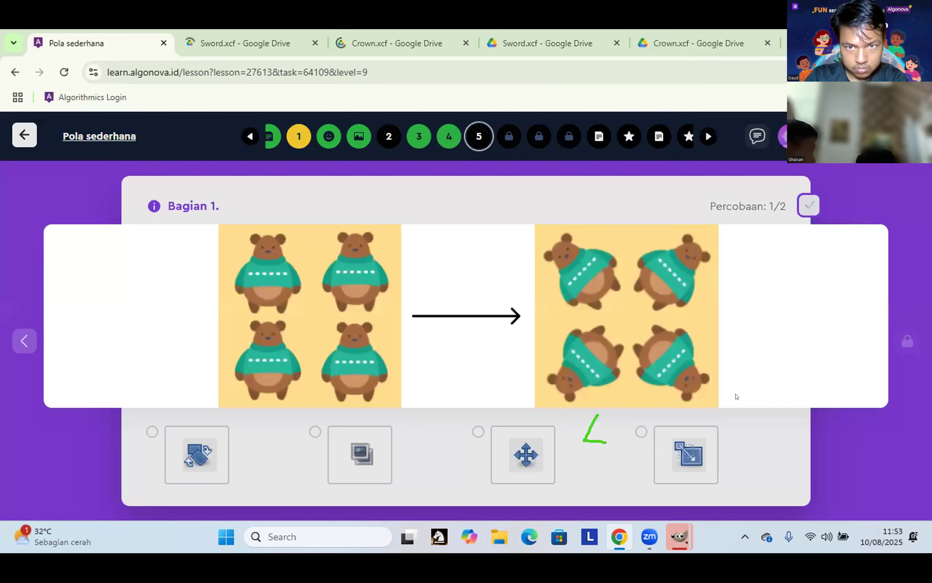
pyautogui.click(679, 462)
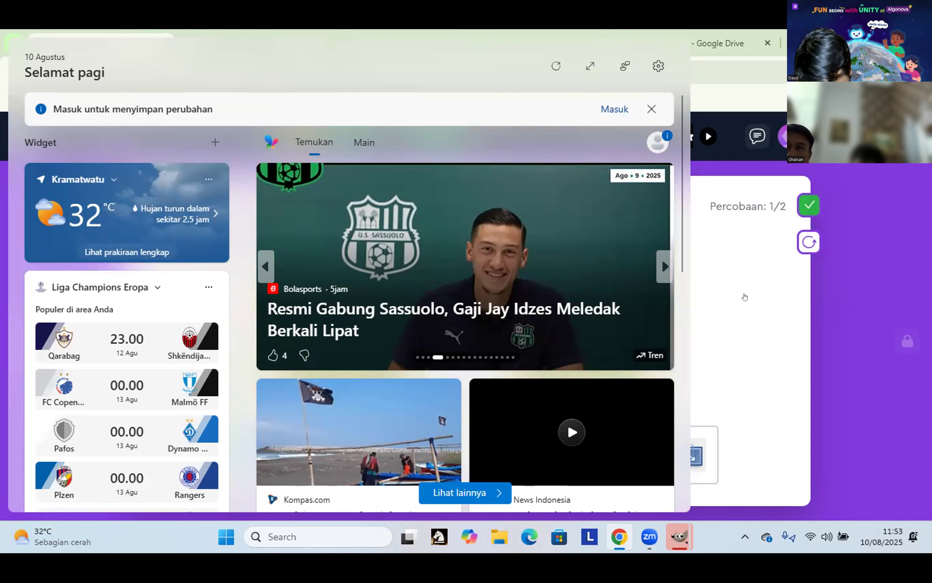
pyautogui.click(837, 445)
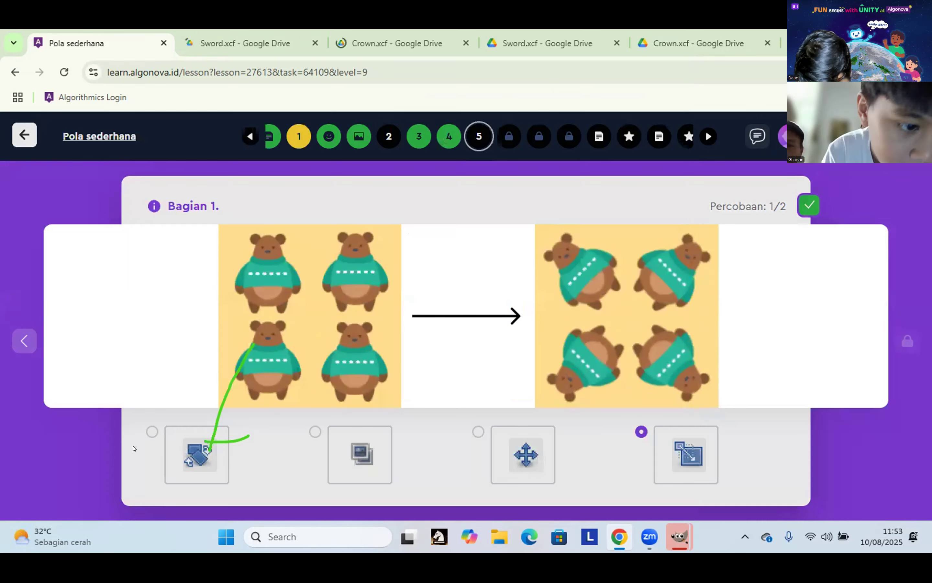
pyautogui.click(460, 331)
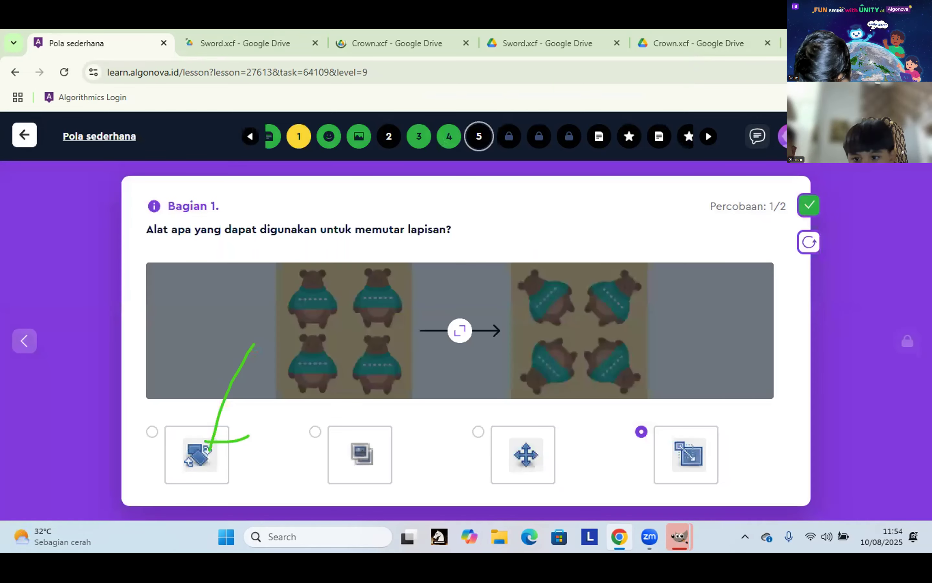
pyautogui.click(808, 205)
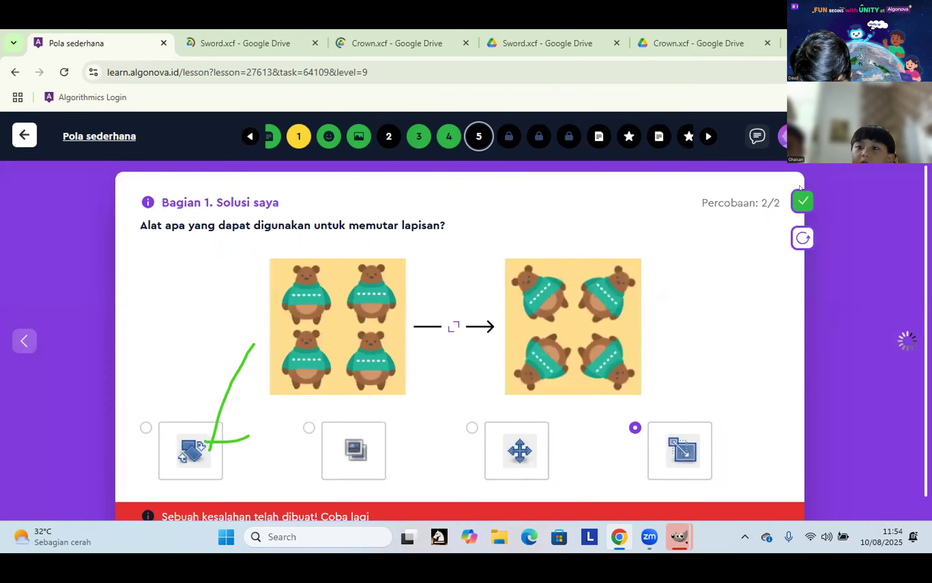
pyautogui.click(189, 449)
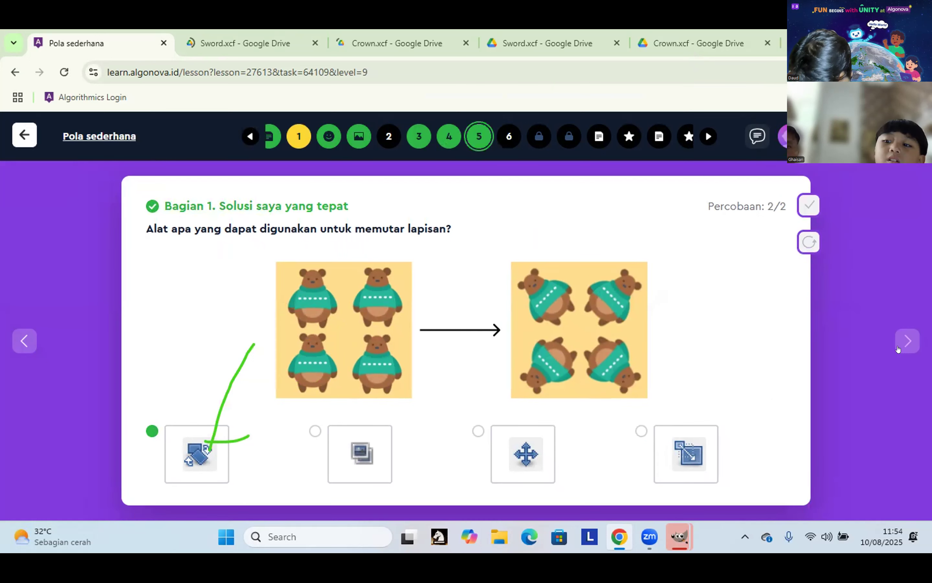
pyautogui.click(898, 349)
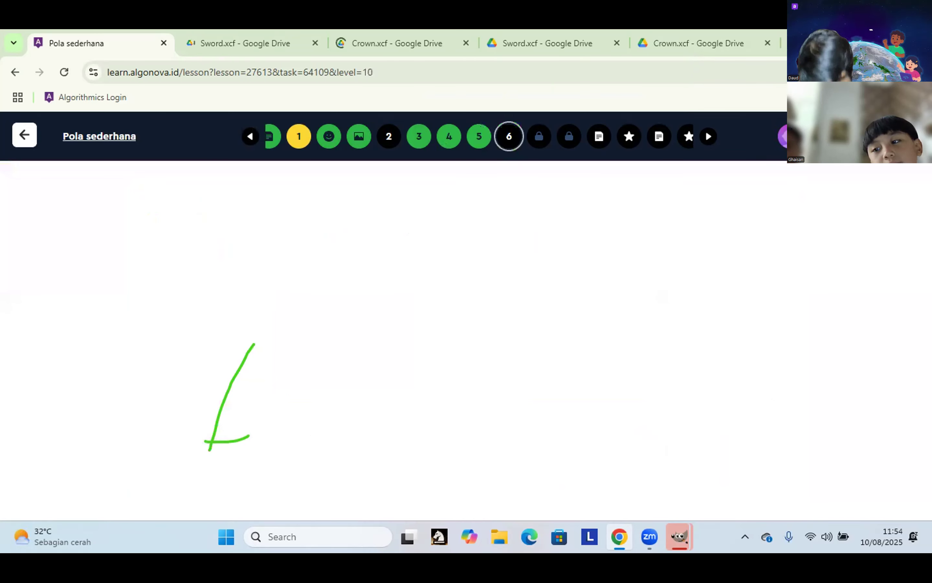
# Step: Answer the clockwise-rotation question with option 1 and move on to the next quiz task
pyautogui.scroll(-3, 181, 459)
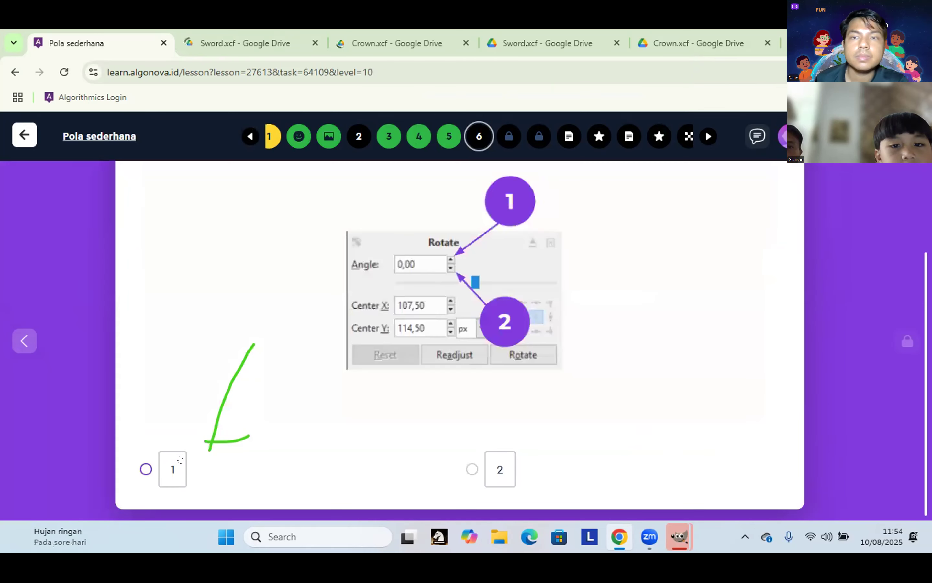
pyautogui.click(160, 469)
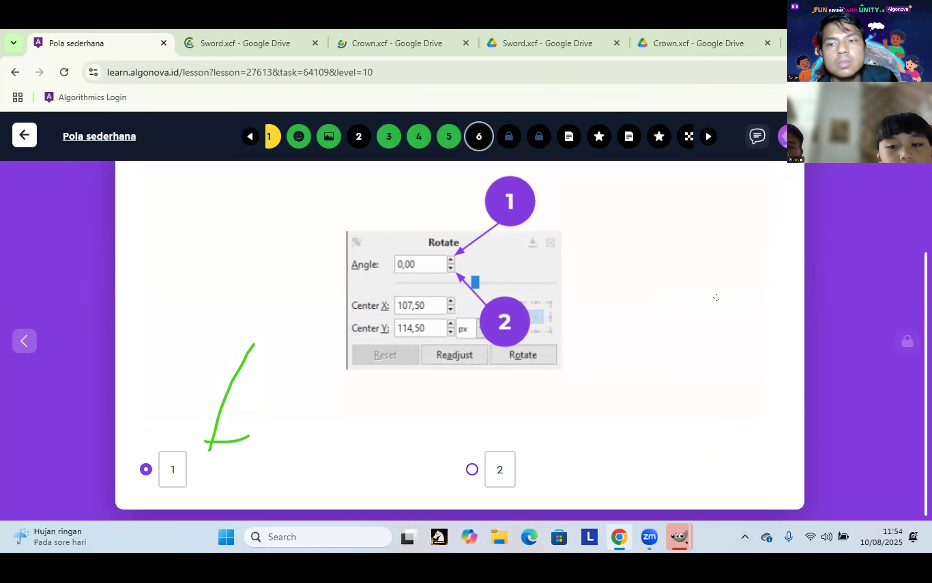
pyautogui.scroll(3, 798, 210)
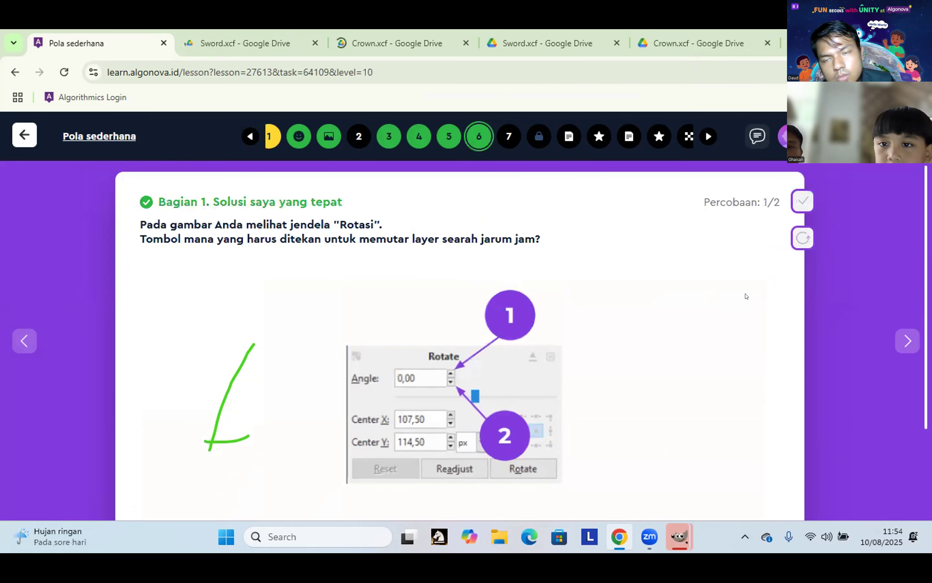
pyautogui.click(908, 341)
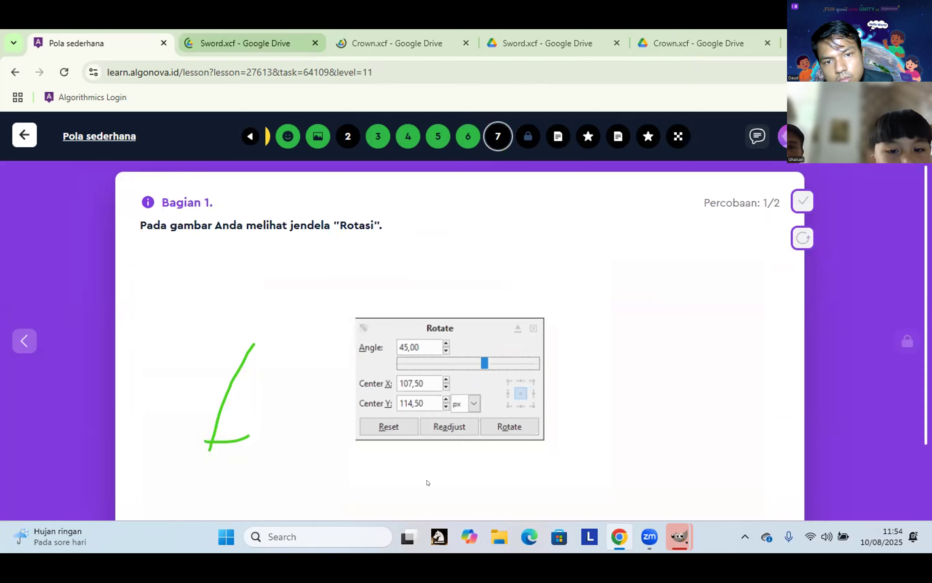
# Step: Enter 45 as the Rotate-window angle answer and check it
pyautogui.scroll(-2, 423, 486)
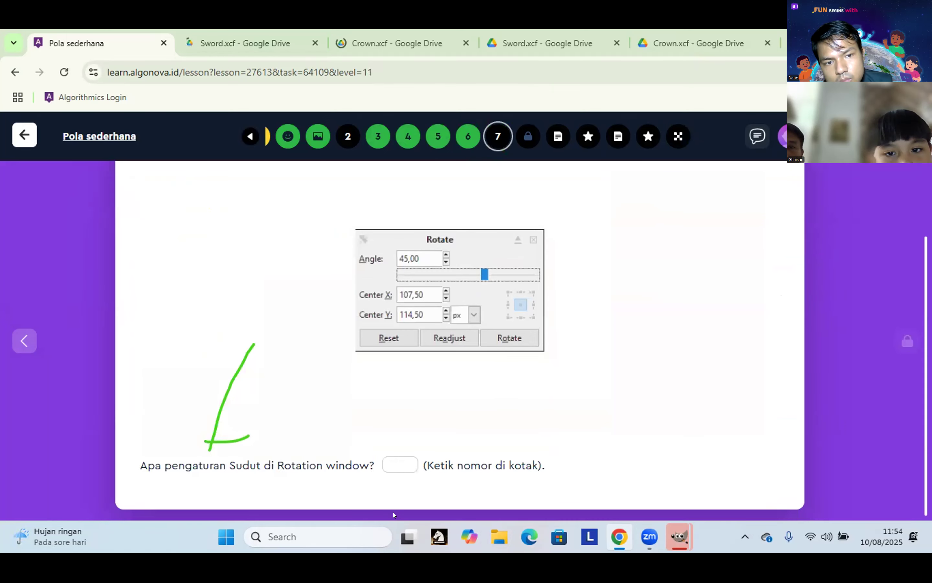
pyautogui.moveTo(290, 242)
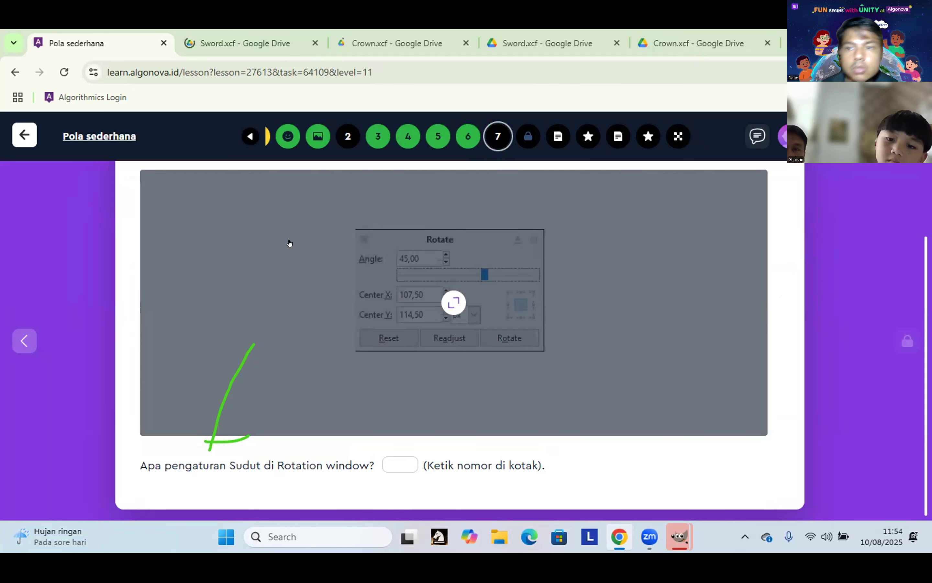
pyautogui.scroll(2, 343, 187)
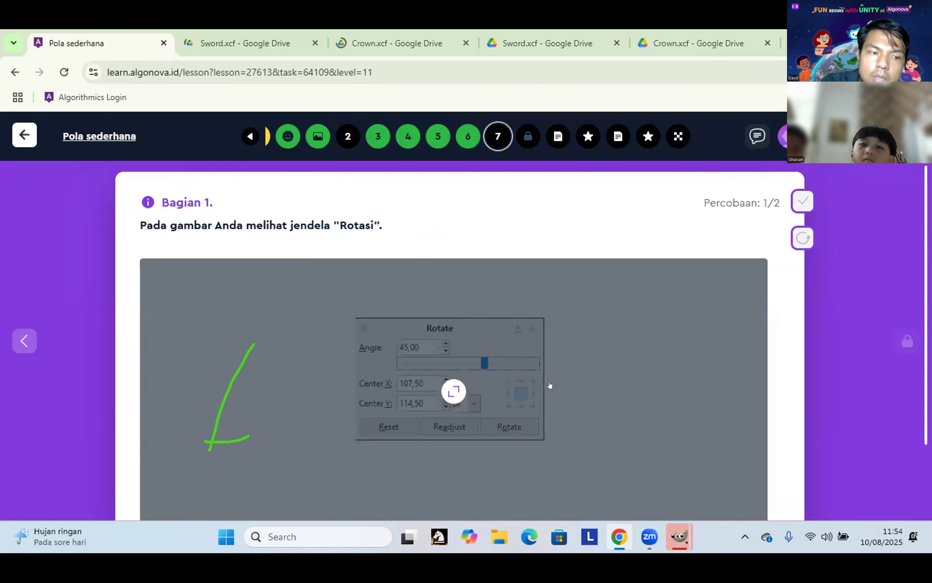
pyautogui.scroll(-2, 660, 360)
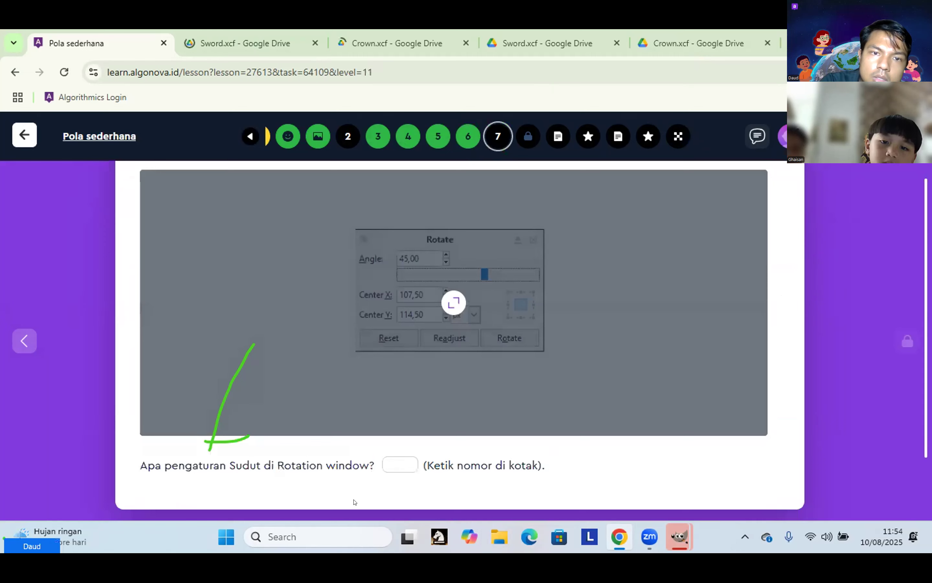
pyautogui.click(406, 462)
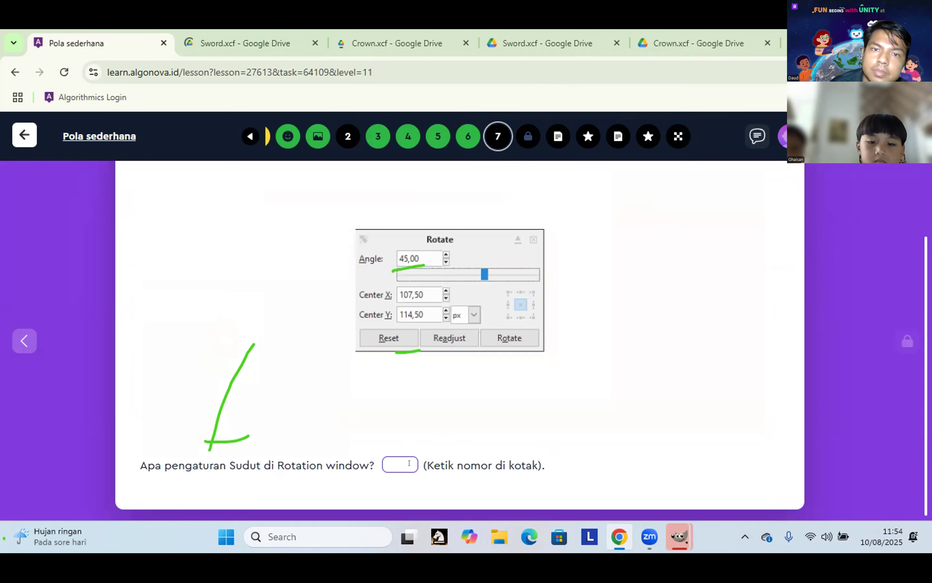
pyautogui.scroll(2, 409, 463)
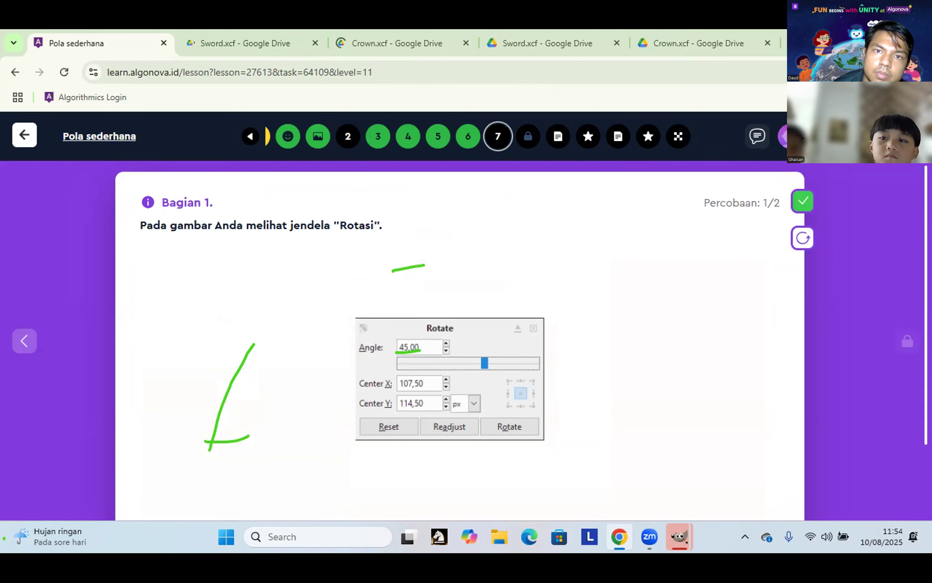
pyautogui.click(803, 201)
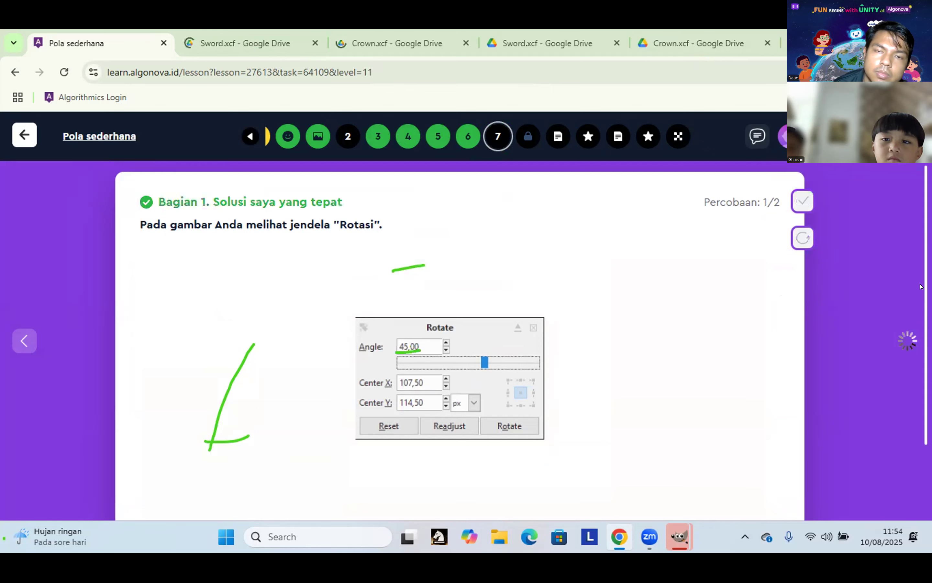
pyautogui.scroll(-2, 683, 199)
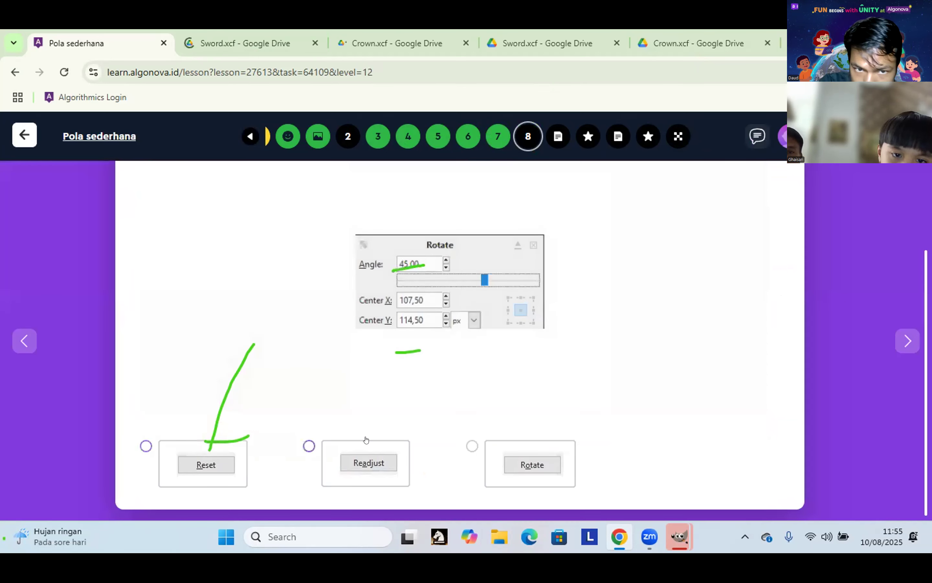
# Step: Answer the confirm-rotation question with Rotate and submit it for checking
pyautogui.click(530, 463)
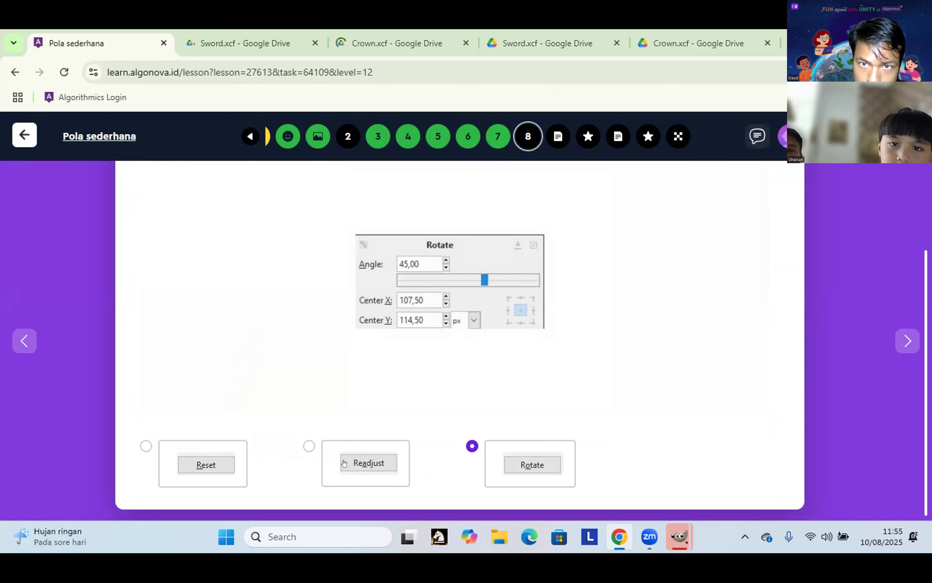
pyautogui.scroll(3, 275, 243)
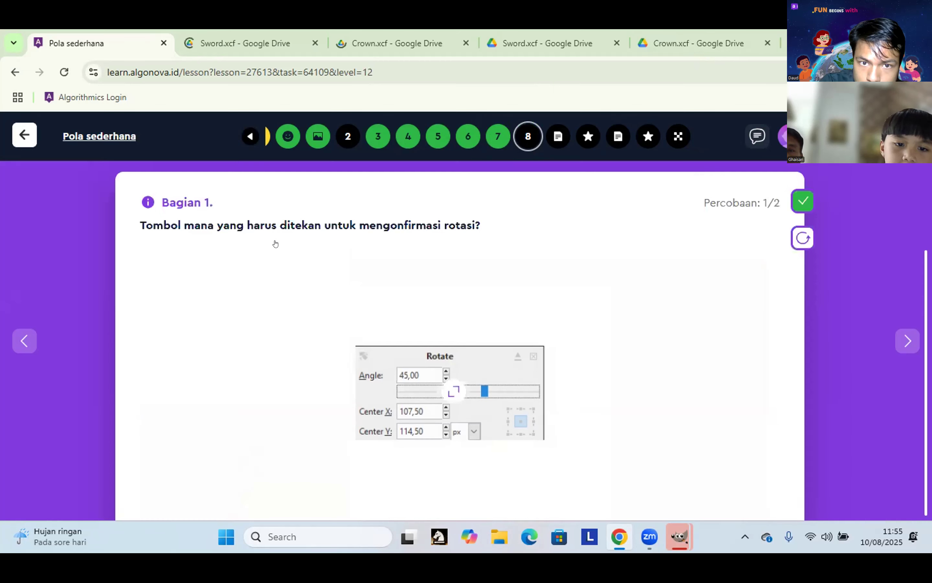
pyautogui.scroll(-3, 639, 337)
pyautogui.scroll(3, 768, 134)
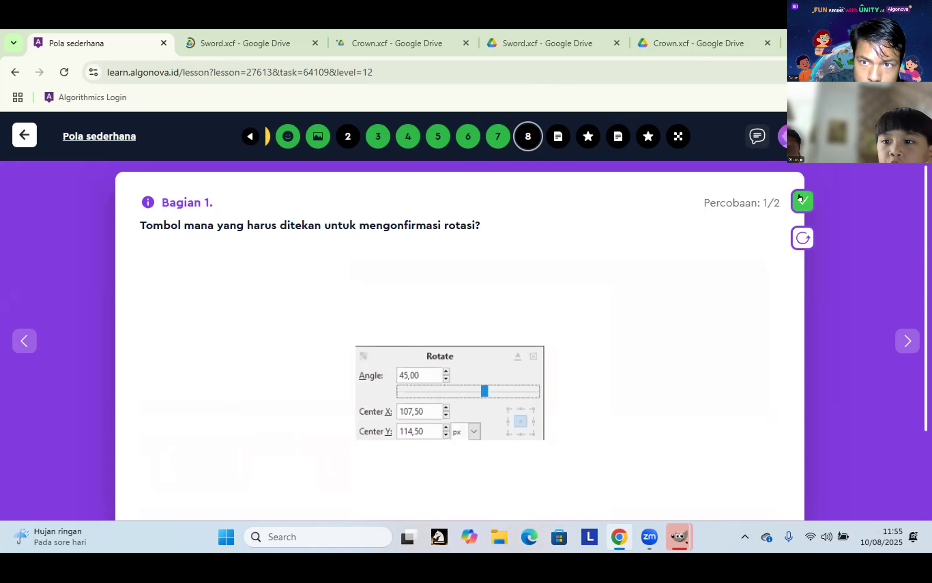
pyautogui.click(801, 200)
pyautogui.scroll(-3, 634, 337)
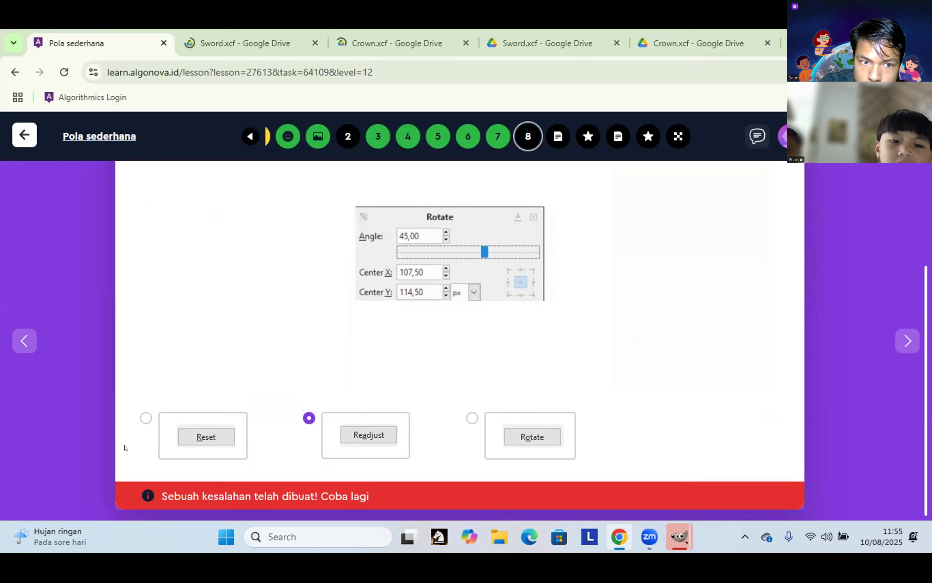
# Step: Change the rotation-confirm answer to Reset and dismiss the Widgets panel covering the lesson
pyautogui.click(168, 428)
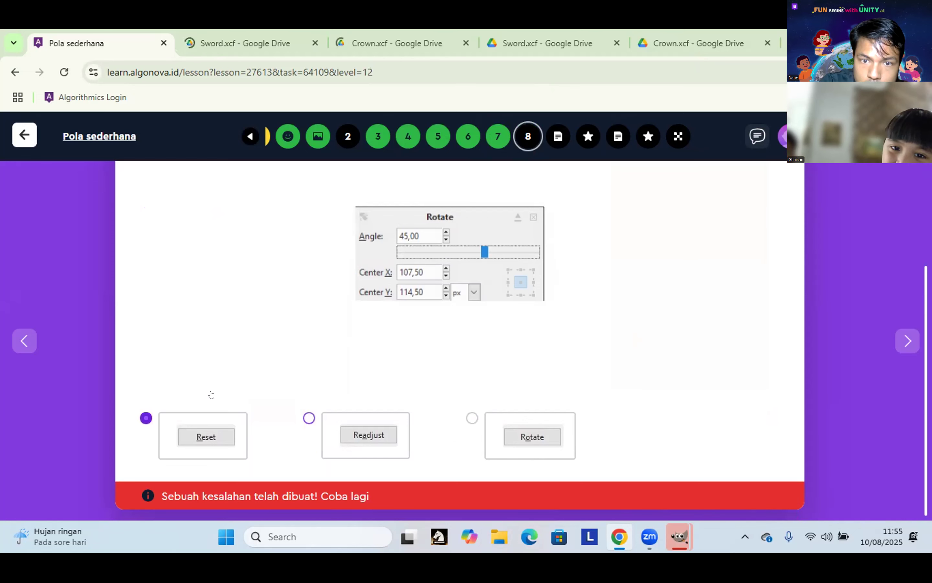
pyautogui.scroll(3, 211, 393)
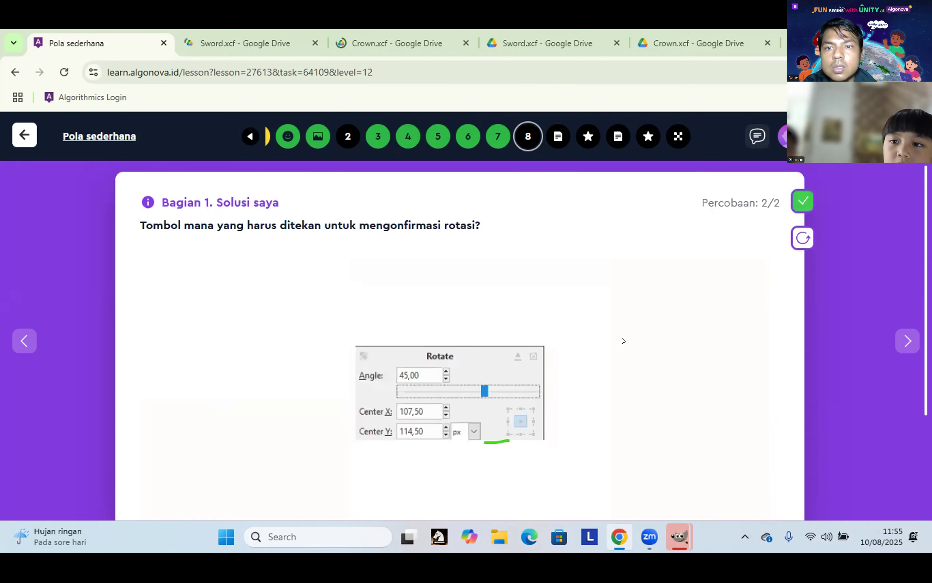
pyautogui.scroll(-3, 623, 341)
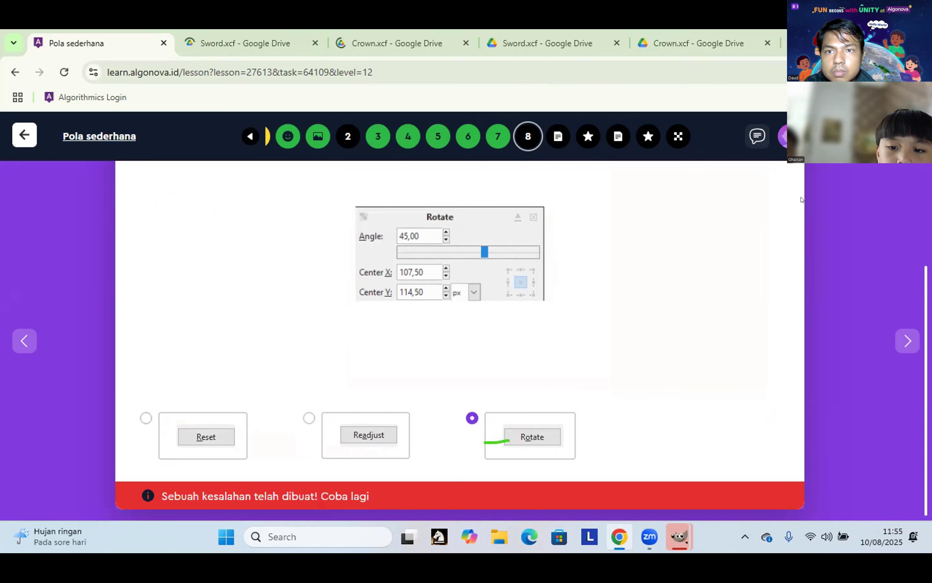
pyautogui.scroll(3, 800, 199)
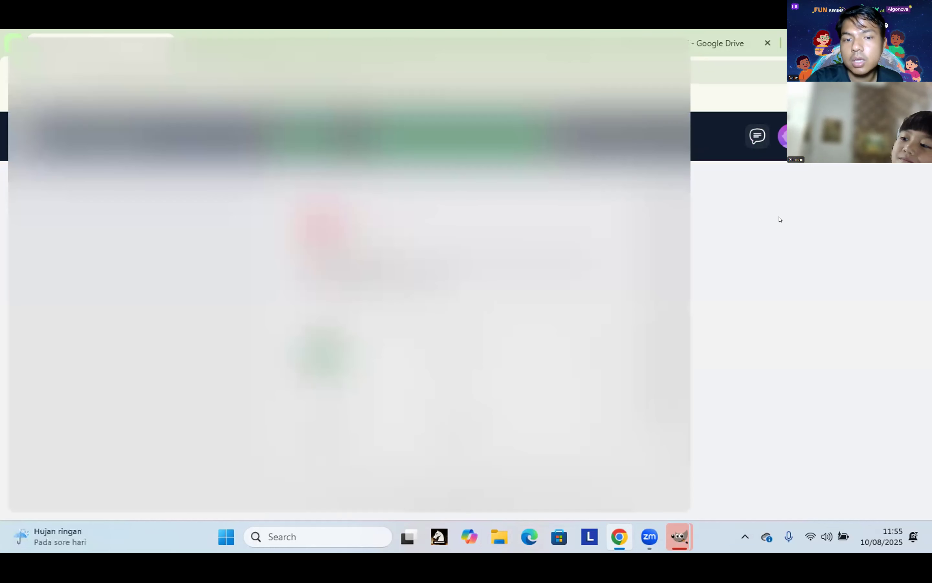
pyautogui.click(811, 298)
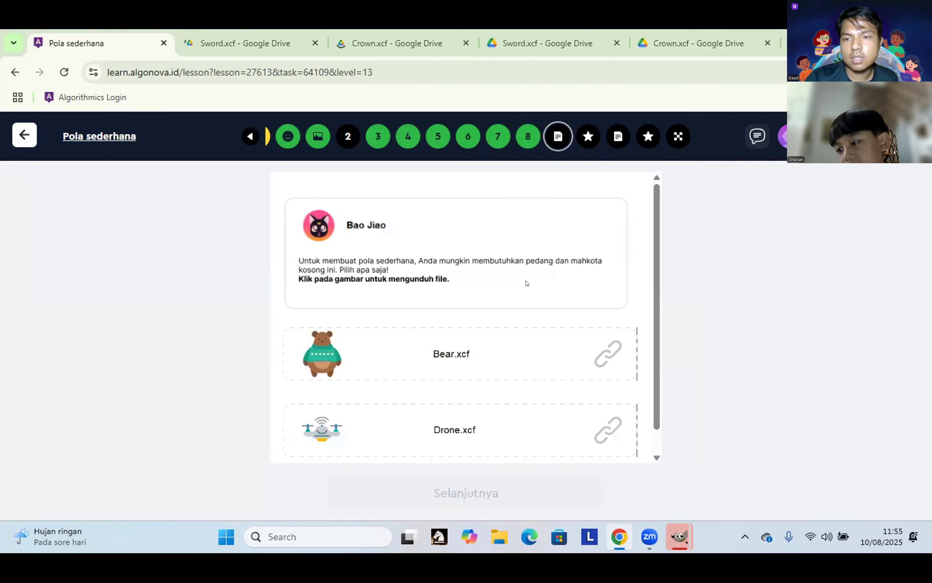